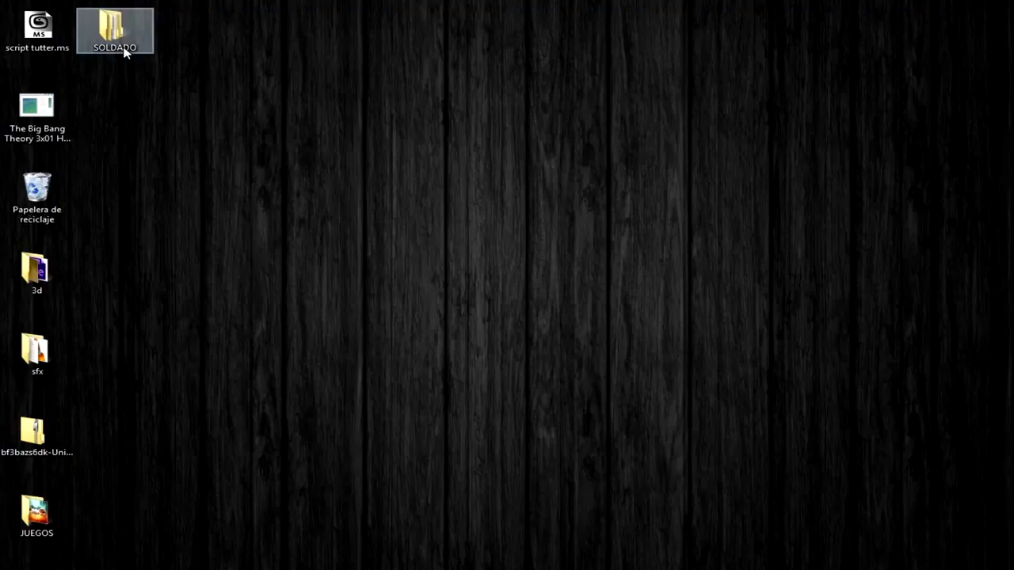
- Open SOLDADO > AssaultTroop and look through its four Model Formats folders
{"action": "double_click", "coordinate": [122, 41]}
{"action": "double_click", "coordinate": [181, 150]}
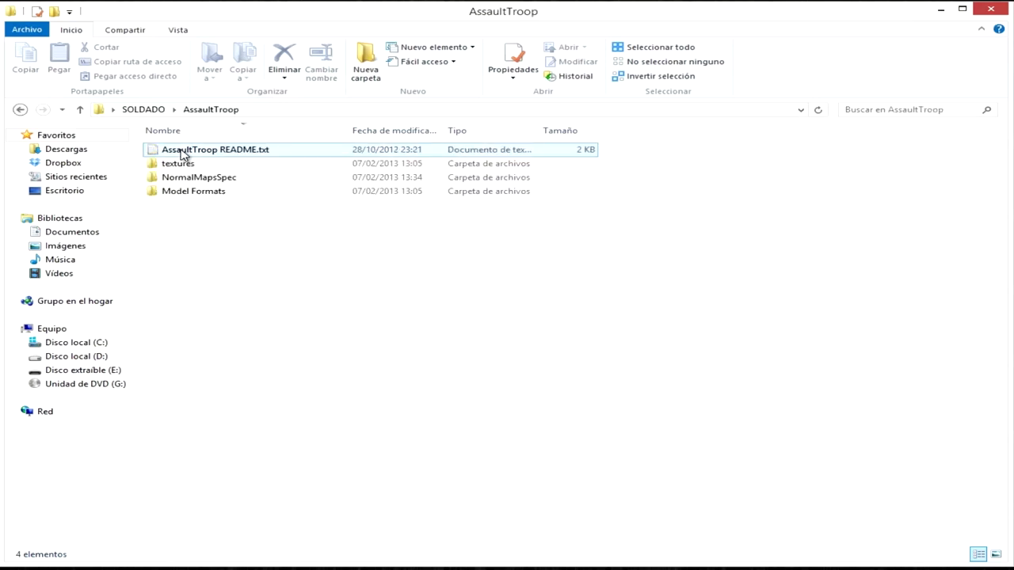
{"action": "double_click", "coordinate": [195, 194]}
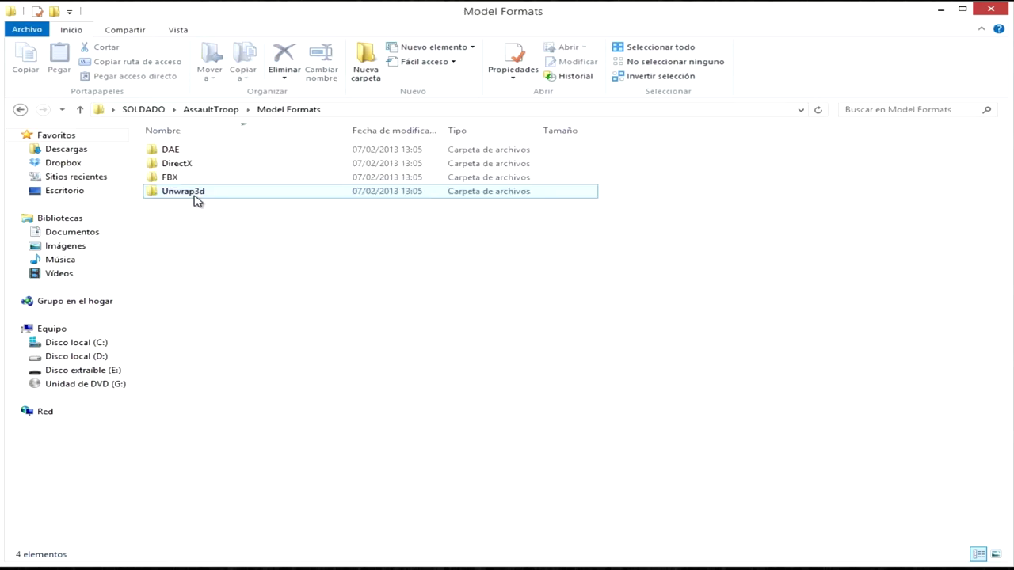
{"action": "left_click", "coordinate": [19, 110]}
{"action": "left_click", "coordinate": [169, 194]}
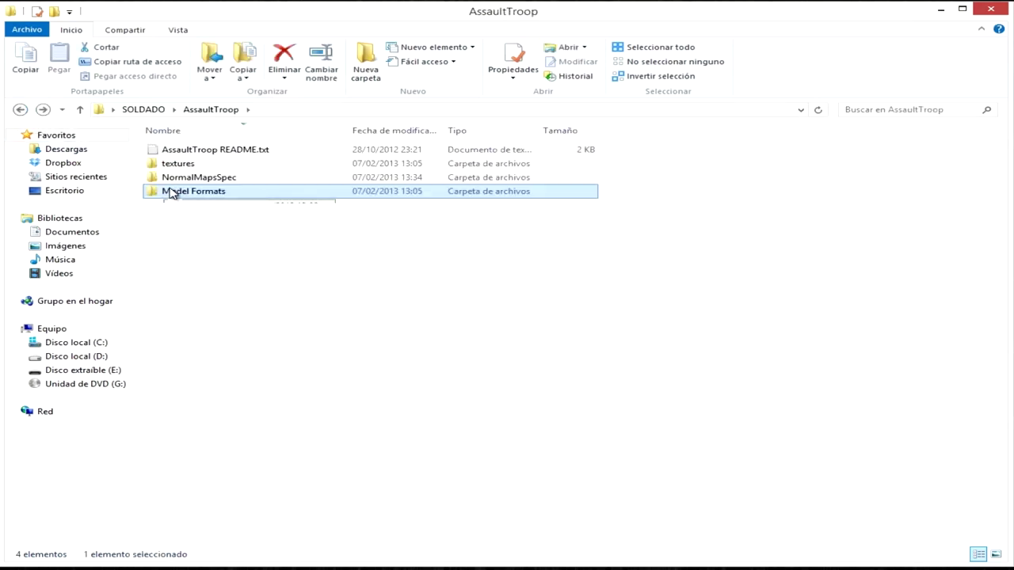
{"action": "double_click", "coordinate": [205, 197]}
{"action": "left_click_drag", "start_coordinate": [290, 251], "coordinate": [57, 127]}
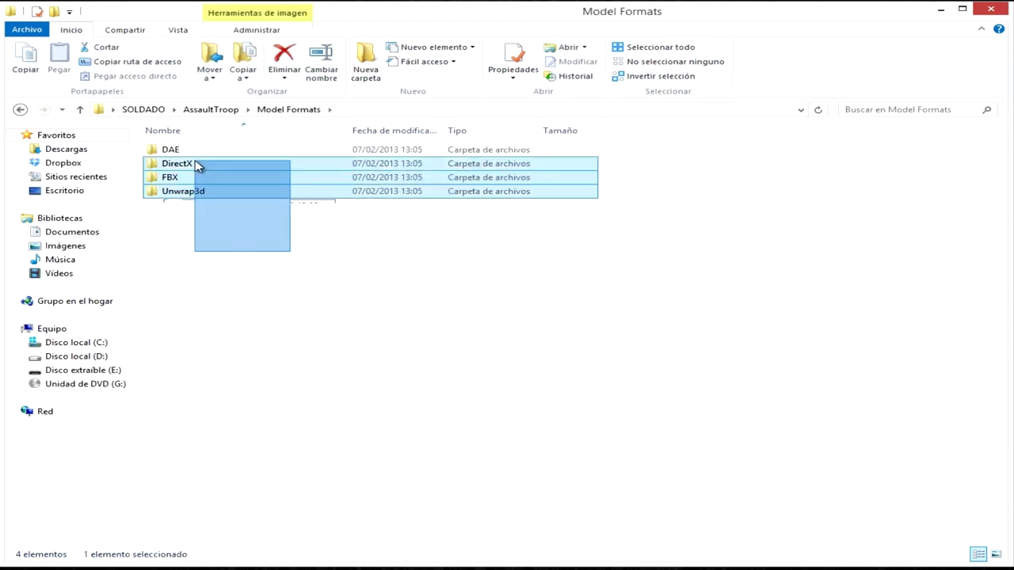
{"action": "left_click", "coordinate": [20, 110]}
- Preview the NormalMapsSpec normal map images, starting with AssaultGun_NRM.jpg
{"action": "double_click", "coordinate": [170, 178]}
{"action": "left_click_drag", "start_coordinate": [472, 301], "coordinate": [201, 149]}
{"action": "double_click", "coordinate": [200, 150]}
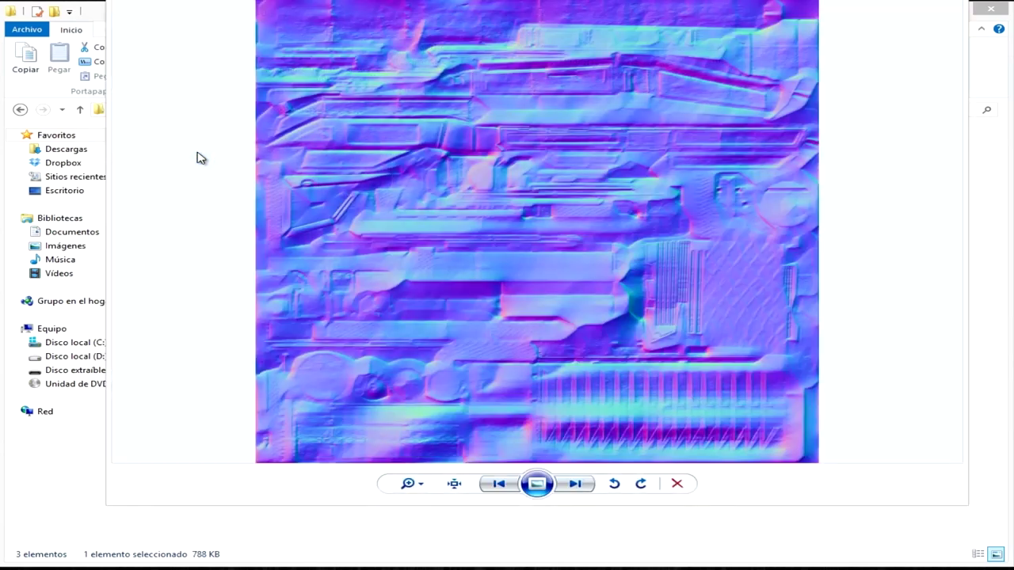
{"action": "key", "text": "Right"}
{"action": "key", "text": "Right"}
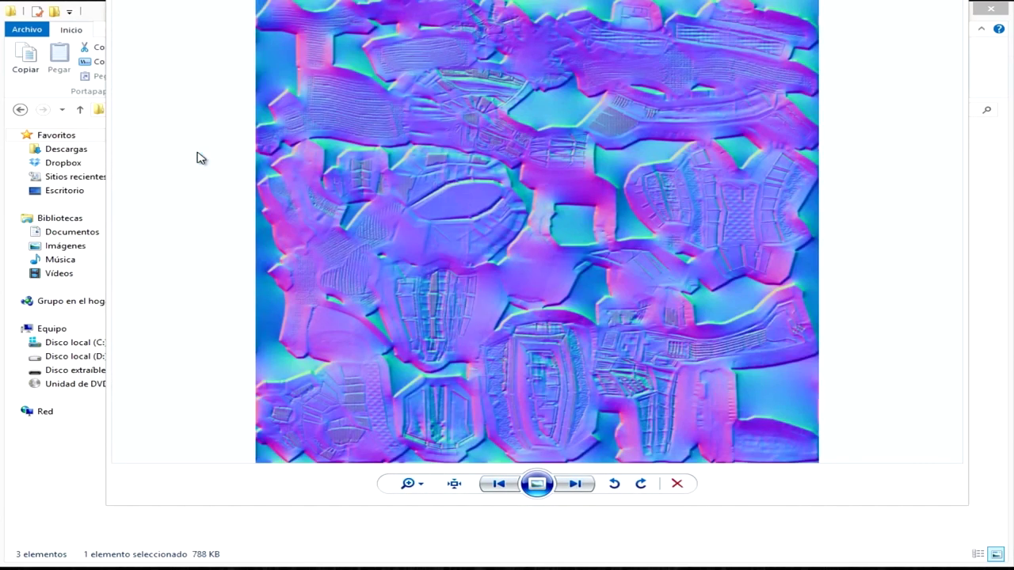
{"action": "key", "text": "Escape"}
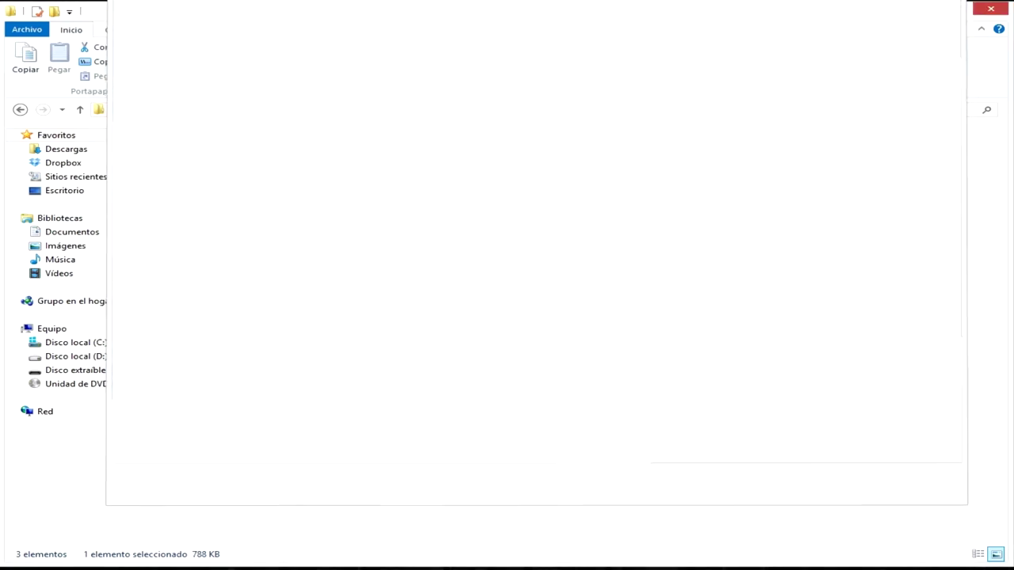
- Preview the images in the textures folder, starting with AssaultGun.jpg
{"action": "left_click", "coordinate": [20, 110]}
{"action": "double_click", "coordinate": [201, 164]}
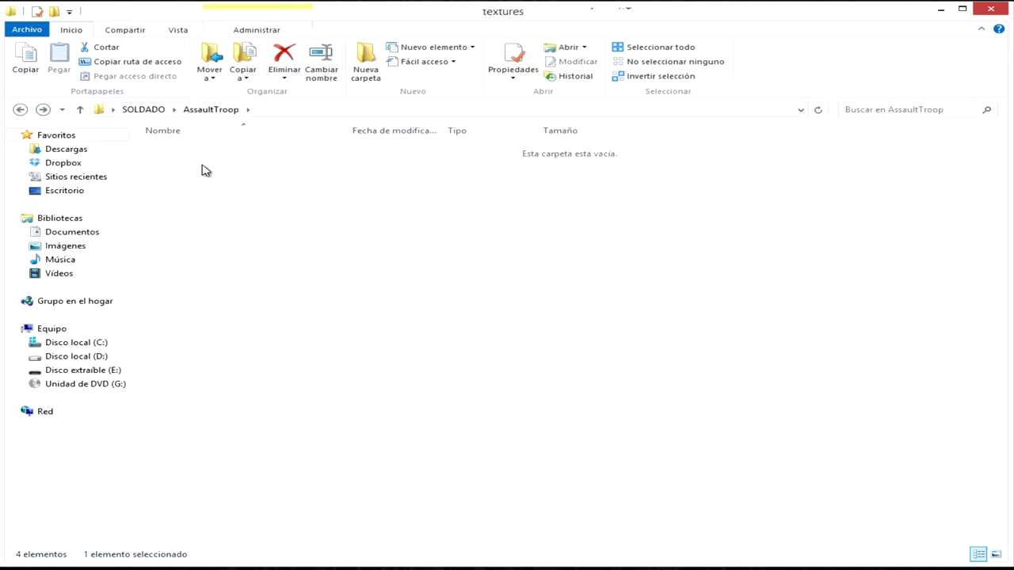
{"action": "double_click", "coordinate": [198, 149]}
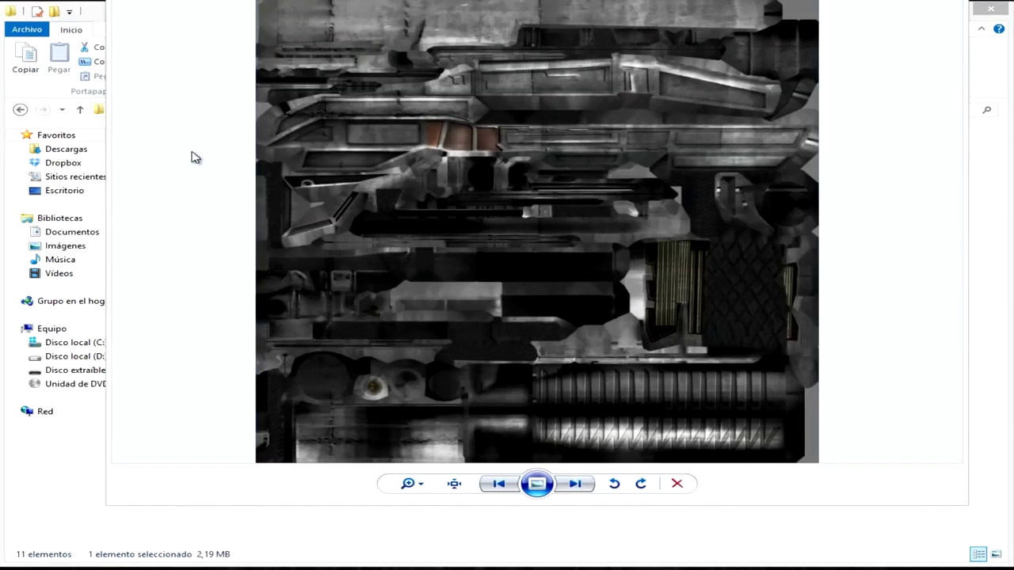
{"action": "key", "text": "Right"}
{"action": "left_click", "coordinate": [991, 8]}
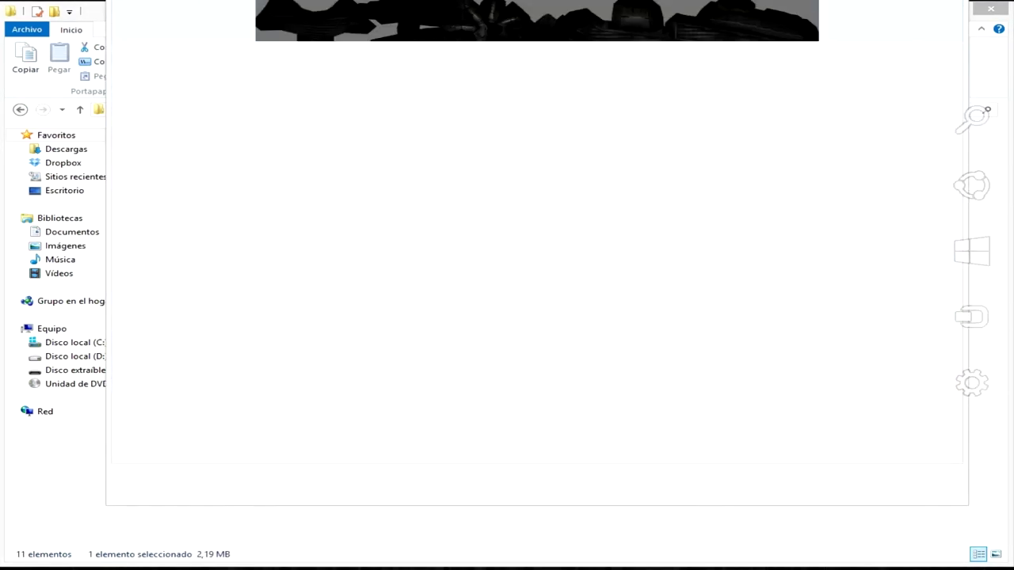
- Open the FBX folder inside AssaultTroop's Model Formats
{"action": "left_click", "coordinate": [20, 111]}
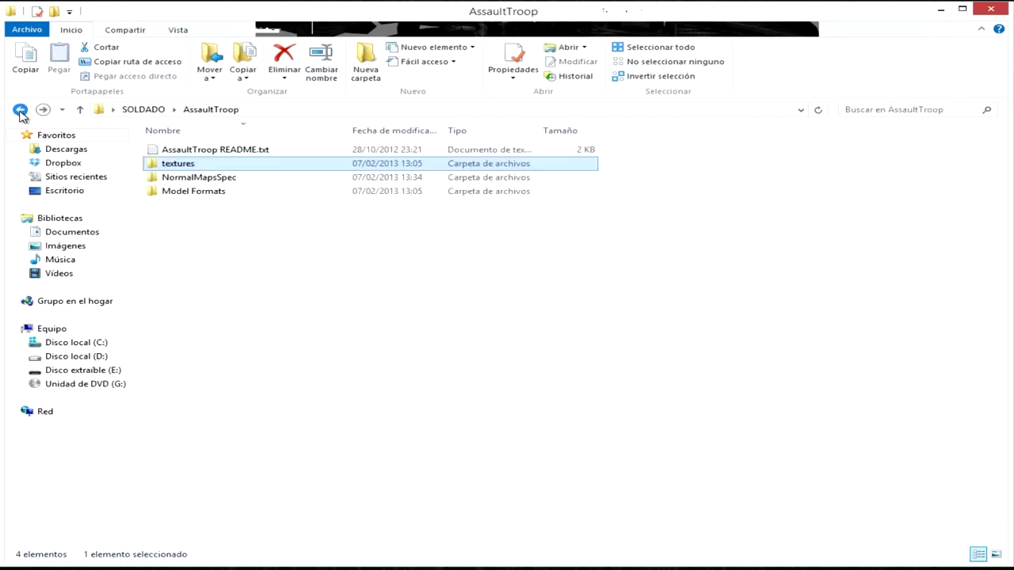
{"action": "double_click", "coordinate": [192, 192]}
{"action": "mouse_move", "coordinate": [302, 289]}
{"action": "left_mouse_down"}
{"action": "mouse_move", "coordinate": [272, 274]}
{"action": "mouse_move", "coordinate": [147, 129]}
{"action": "left_mouse_up"}
{"action": "left_click", "coordinate": [203, 199]}
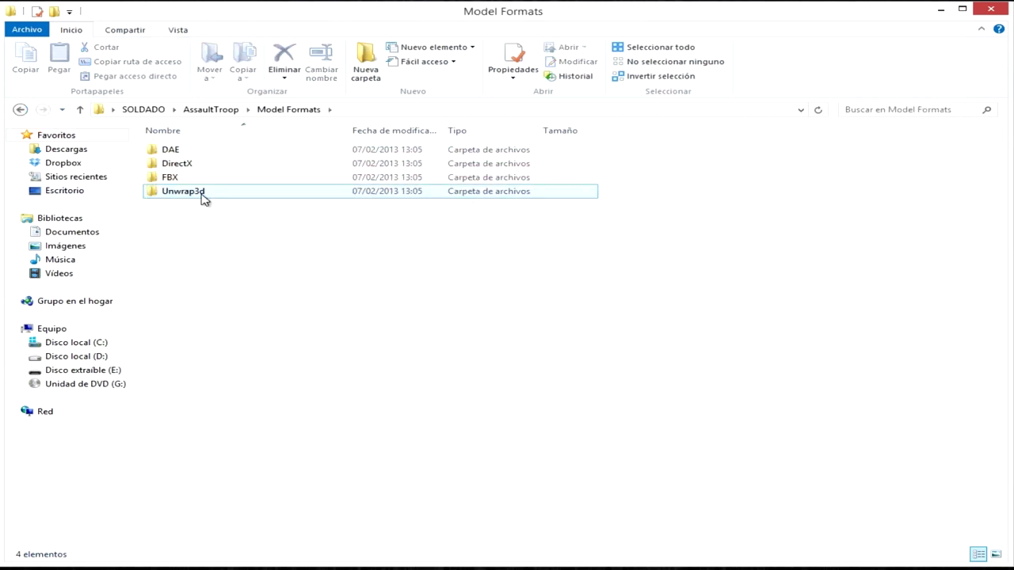
{"action": "double_click", "coordinate": [171, 179]}
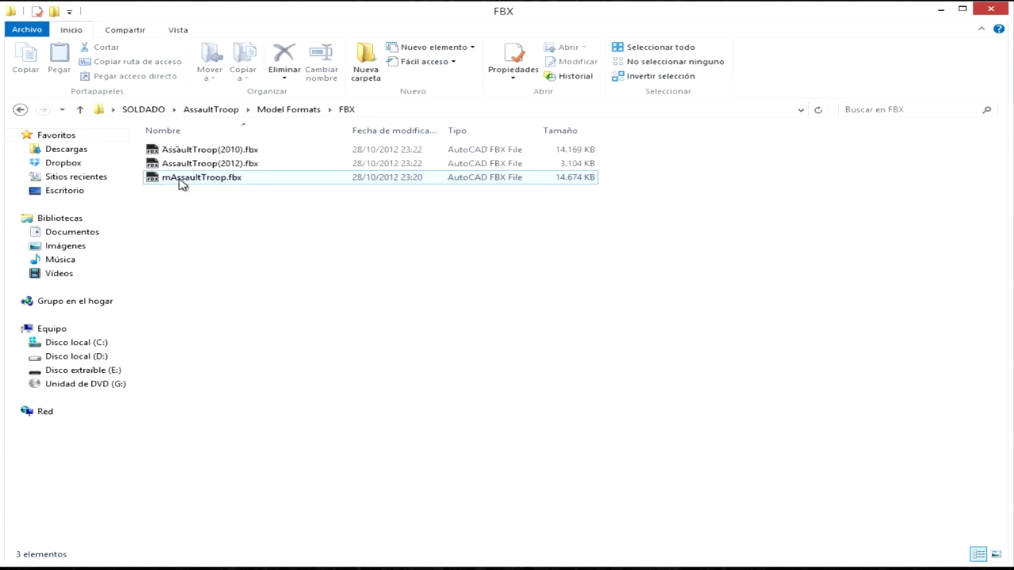
- Drag AssaultTroop(2010).fbx into 3ds Max and import it
{"action": "left_click", "coordinate": [236, 151]}
{"action": "left_click", "coordinate": [242, 164]}
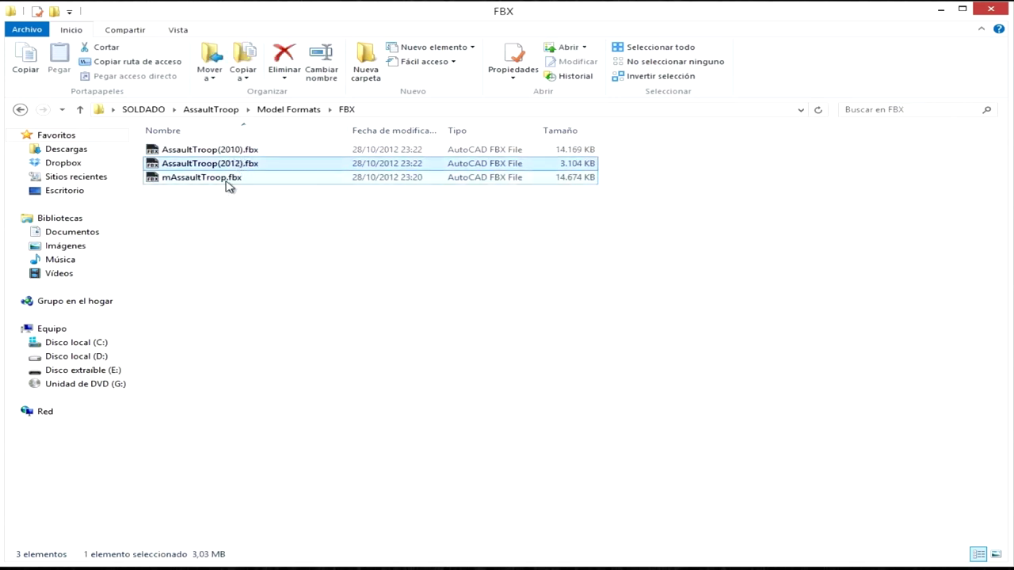
{"action": "left_click", "coordinate": [228, 178]}
{"action": "left_click", "coordinate": [251, 151]}
{"action": "left_click", "coordinate": [244, 164]}
{"action": "left_click", "coordinate": [234, 178]}
{"action": "left_click", "coordinate": [252, 231]}
{"action": "left_click", "coordinate": [240, 156]}
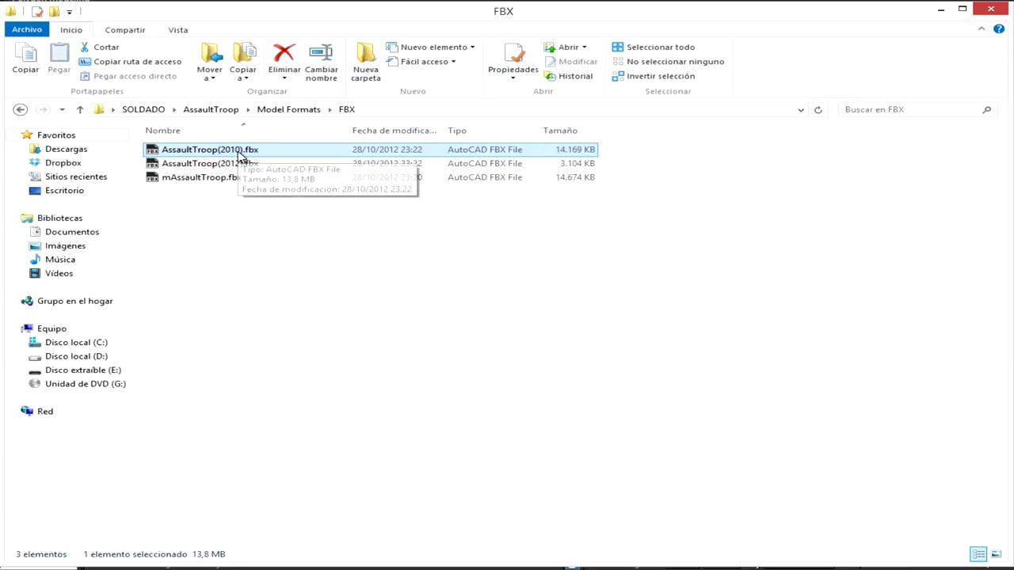
{"action": "mouse_move", "coordinate": [240, 156]}
{"action": "left_mouse_down"}
{"action": "mouse_move", "coordinate": [442, 555]}
{"action": "mouse_move", "coordinate": [632, 409]}
{"action": "left_mouse_up"}
{"action": "left_click", "coordinate": [655, 416]}
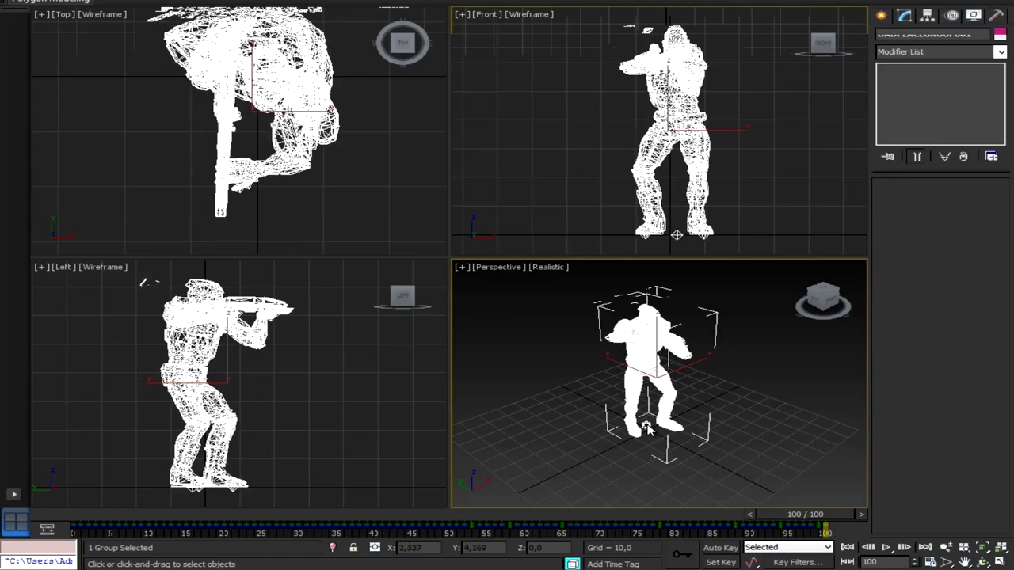
- Scrub the soldier's animation to frame 16, then to frame 100, and open the MAXScript menu
{"action": "mouse_move", "coordinate": [454, 529]}
{"action": "left_mouse_down"}
{"action": "mouse_move", "coordinate": [168, 525]}
{"action": "mouse_move", "coordinate": [602, 535]}
{"action": "mouse_move", "coordinate": [406, 545]}
{"action": "mouse_move", "coordinate": [553, 557]}
{"action": "mouse_move", "coordinate": [678, 541]}
{"action": "left_mouse_up"}
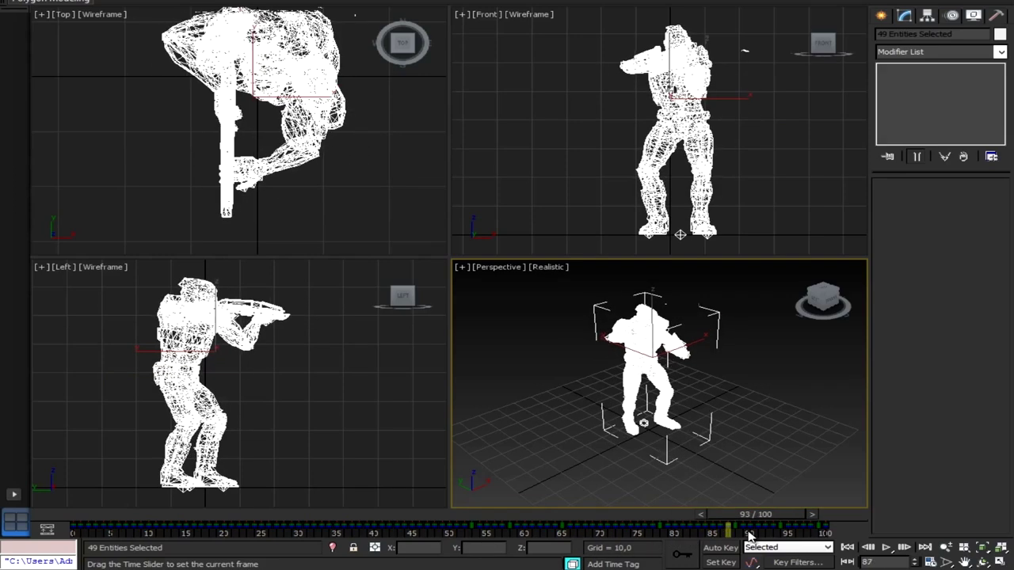
{"action": "left_click_drag", "start_coordinate": [677, 541], "coordinate": [860, 541]}
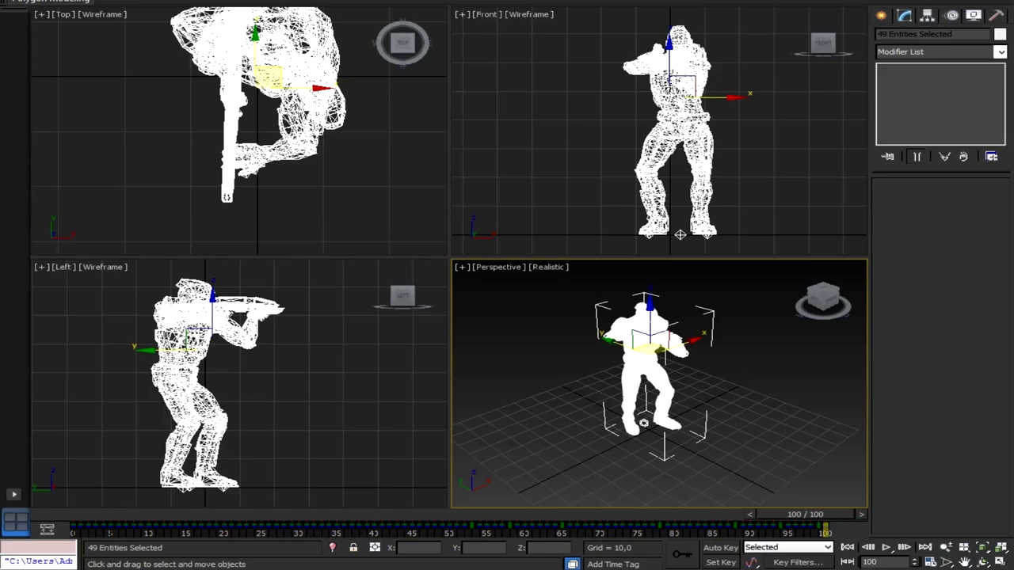
{"action": "key", "text": "alt+x"}
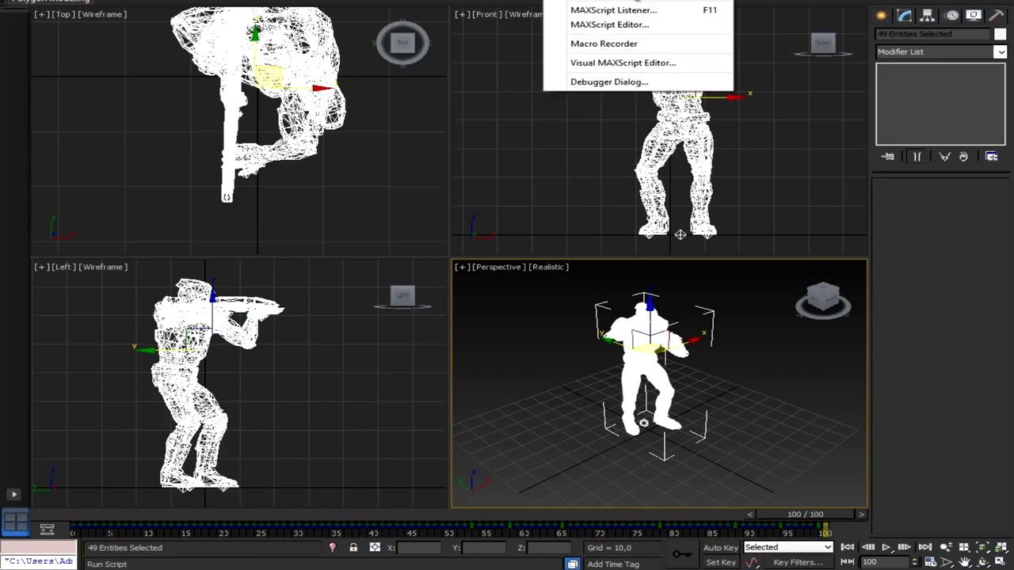
- Run the script tutter.ms to open the OS3D.se Mass export dialog
{"action": "left_click", "coordinate": [635, 2]}
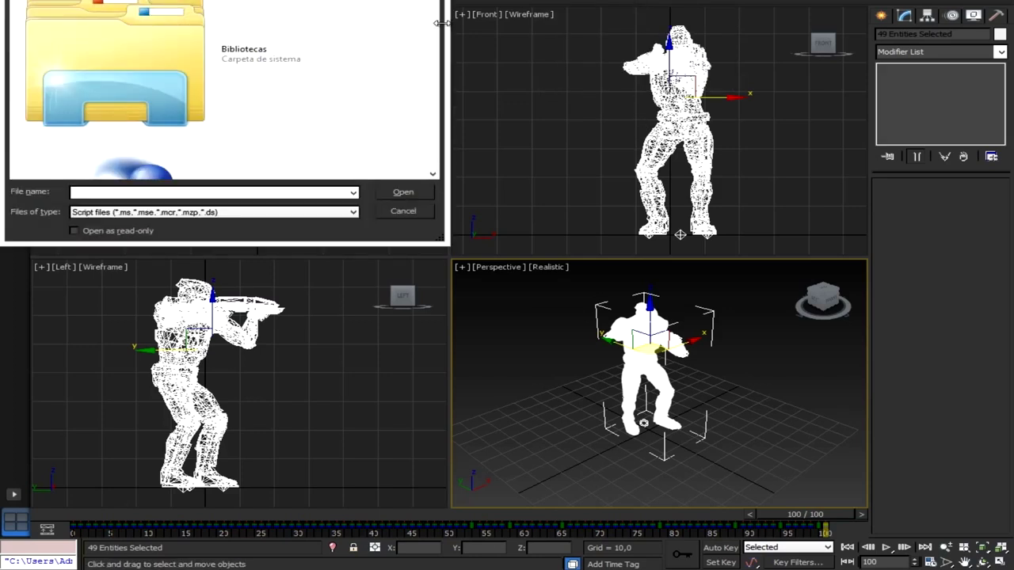
{"action": "left_click_drag", "start_coordinate": [432, 118], "coordinate": [427, 165]}
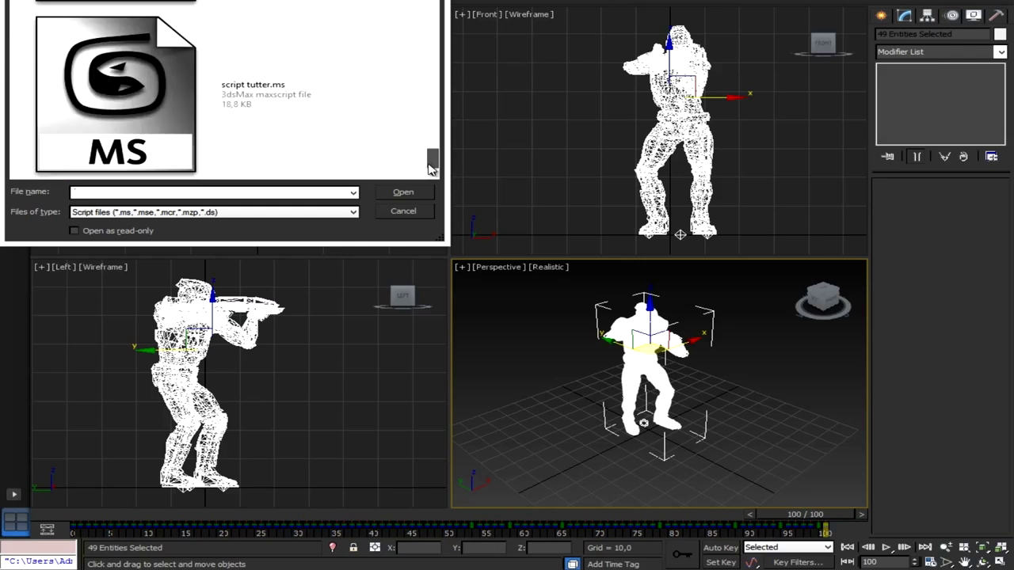
{"action": "left_click", "coordinate": [317, 116]}
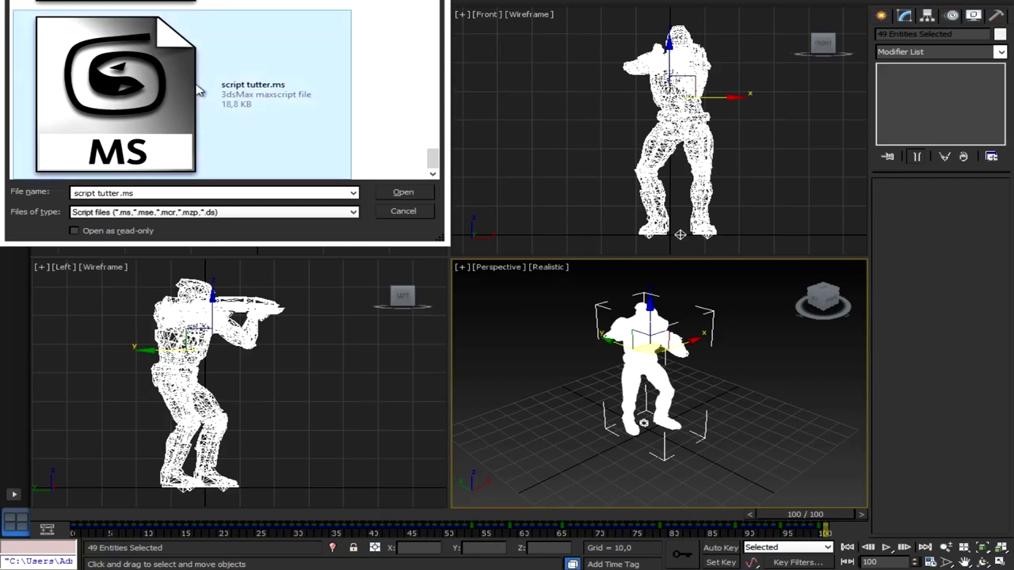
{"action": "left_click", "coordinate": [389, 198]}
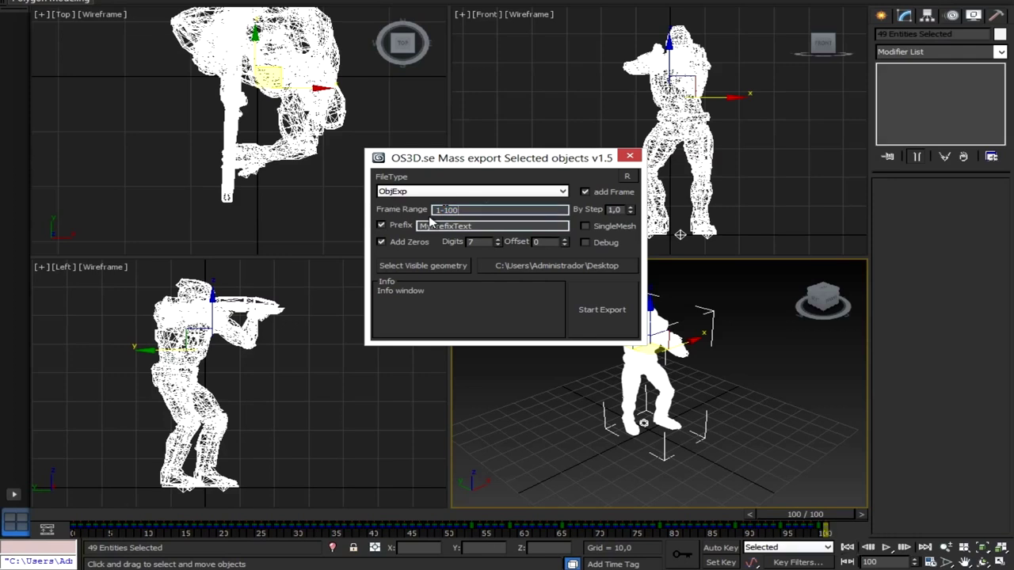
- Select the soldier's U3DMesh and create a new desktop folder named secuencia
{"action": "left_click", "coordinate": [404, 267]}
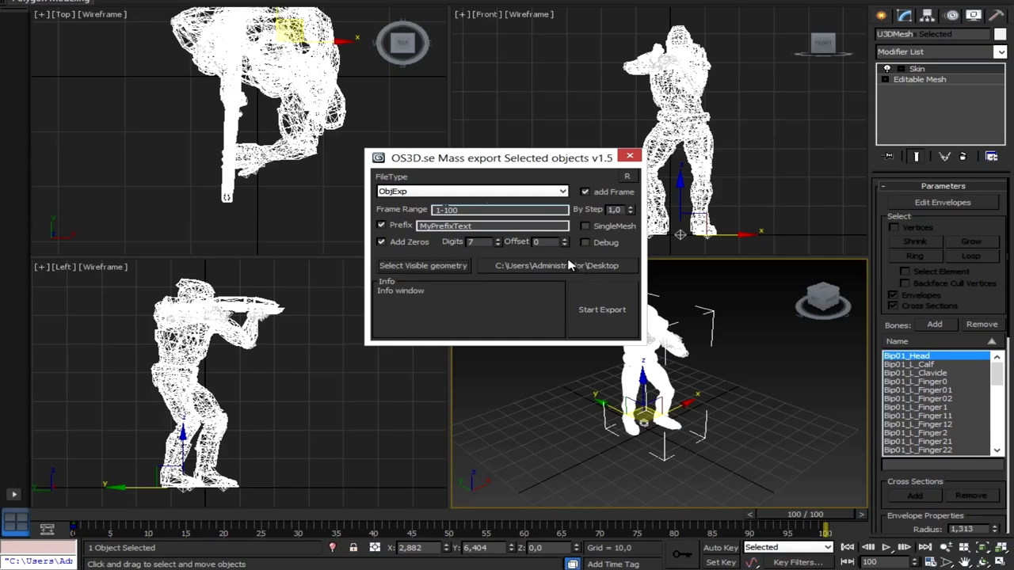
{"action": "left_click", "coordinate": [569, 266]}
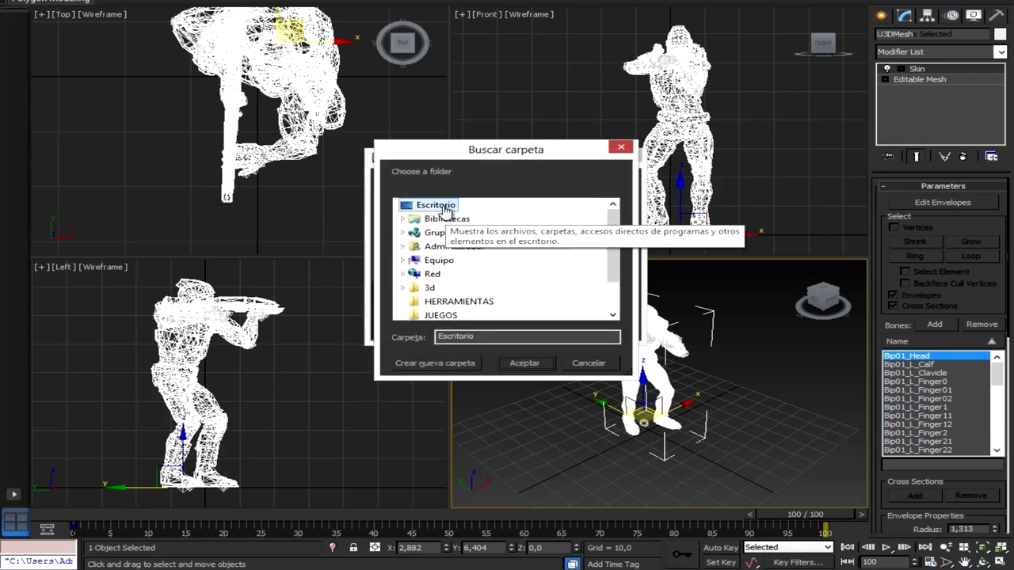
{"action": "left_click", "coordinate": [448, 366]}
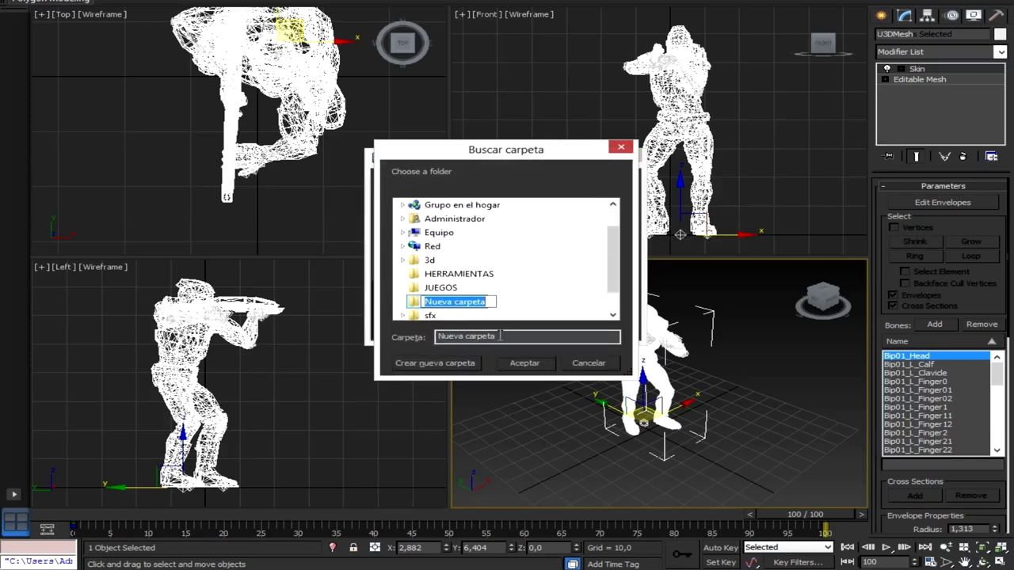
{"action": "left_click_drag", "start_coordinate": [500, 336], "coordinate": [394, 331]}
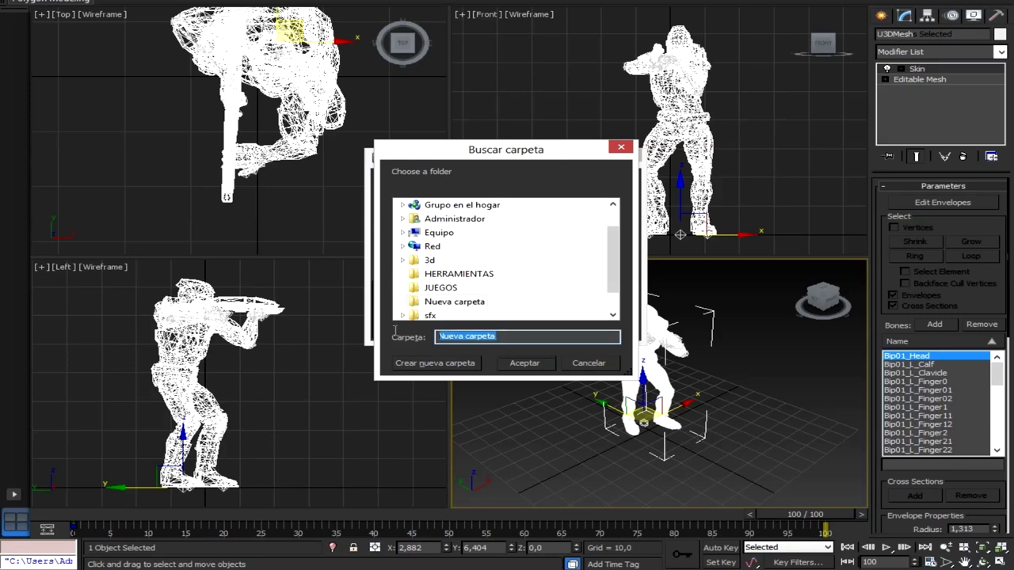
{"action": "left_click", "coordinate": [454, 301]}
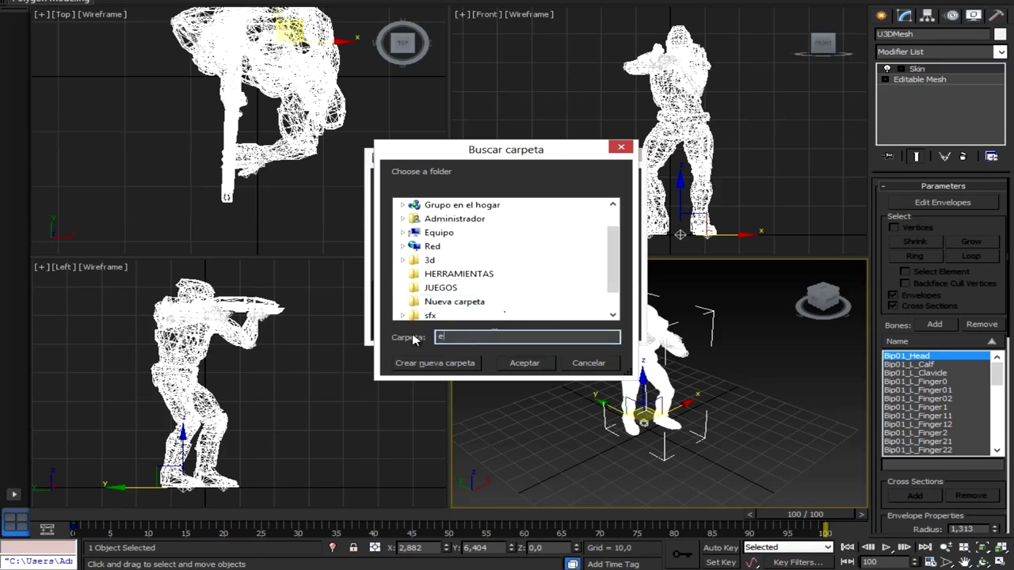
{"action": "left_click", "coordinate": [440, 288]}
{"action": "left_click", "coordinate": [454, 302]}
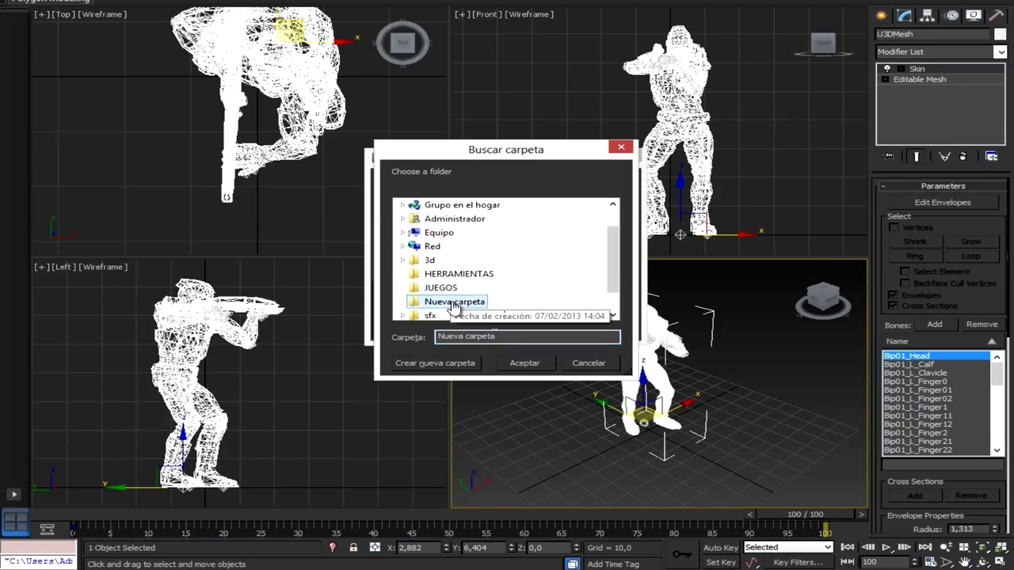
{"action": "right_click", "coordinate": [454, 302]}
{"action": "left_click", "coordinate": [516, 254]}
{"action": "type", "text": "secuancia"}
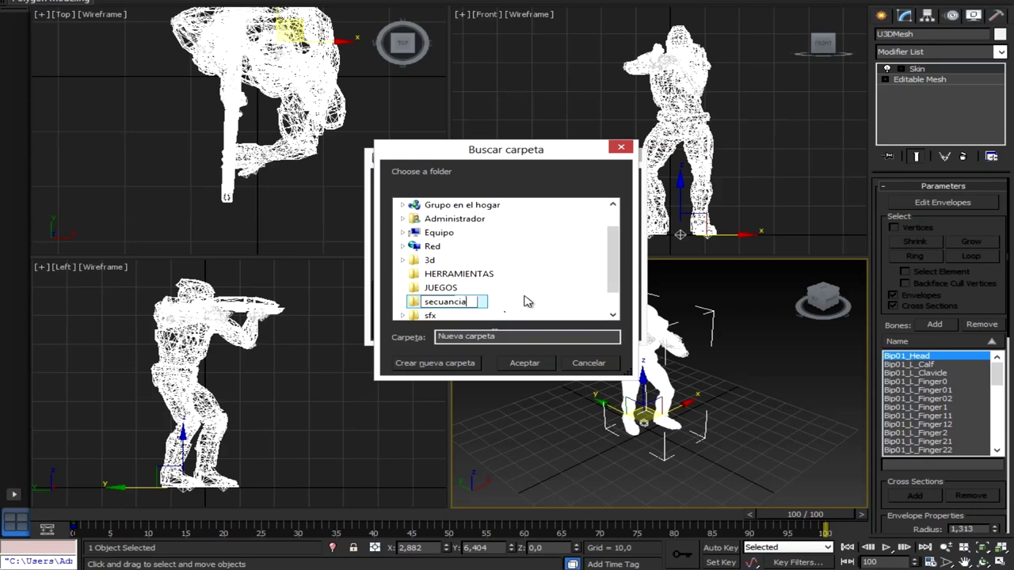
- Choose the secuencia folder as the export destination and confirm with Aceptar
{"action": "left_click", "coordinate": [456, 315]}
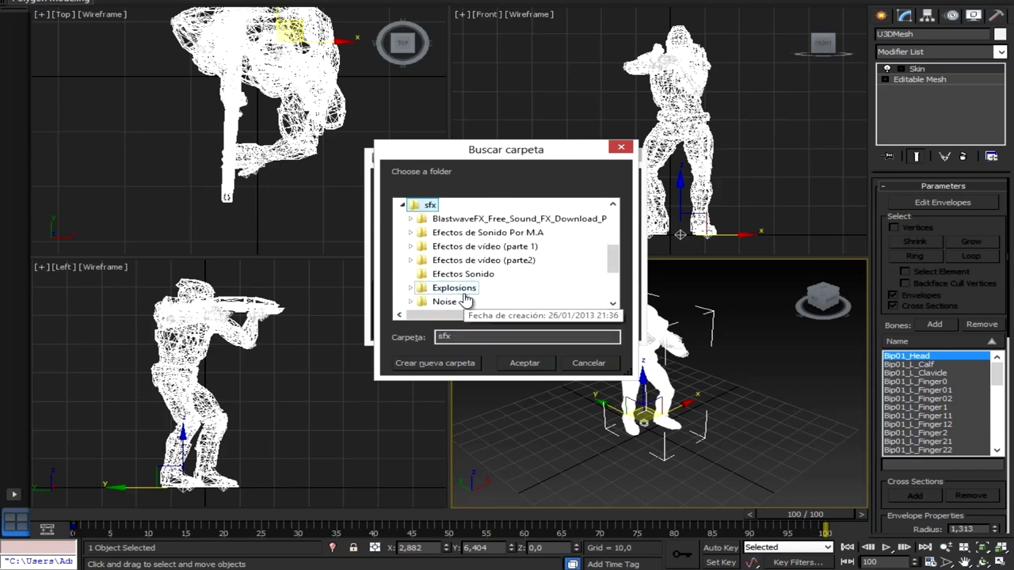
{"action": "scroll", "coordinate": [451, 297], "scroll_direction": "up", "scroll_amount": 10}
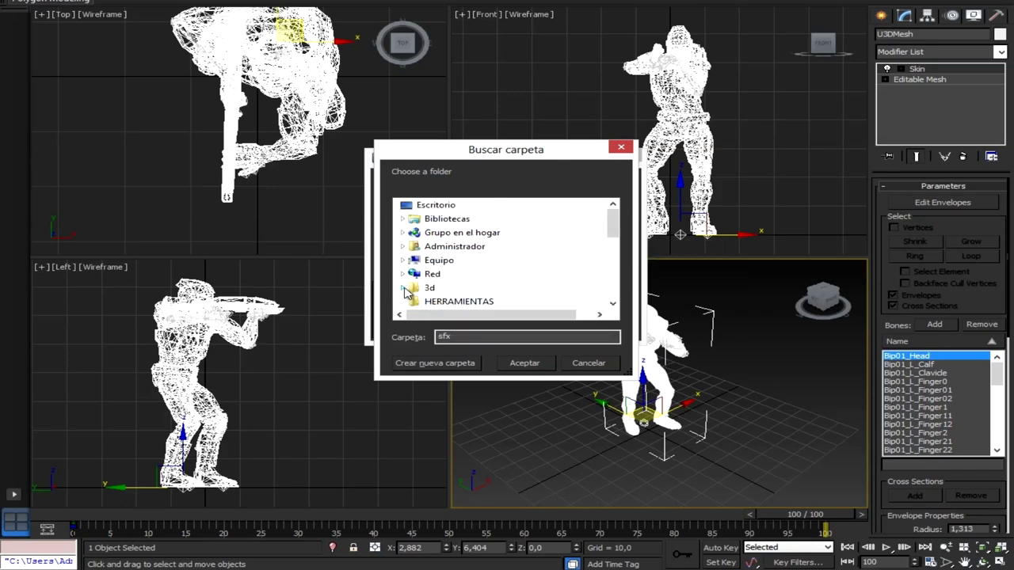
{"action": "scroll", "coordinate": [405, 292], "scroll_direction": "down", "scroll_amount": 5}
{"action": "scroll", "coordinate": [432, 273], "scroll_direction": "up", "scroll_amount": 5}
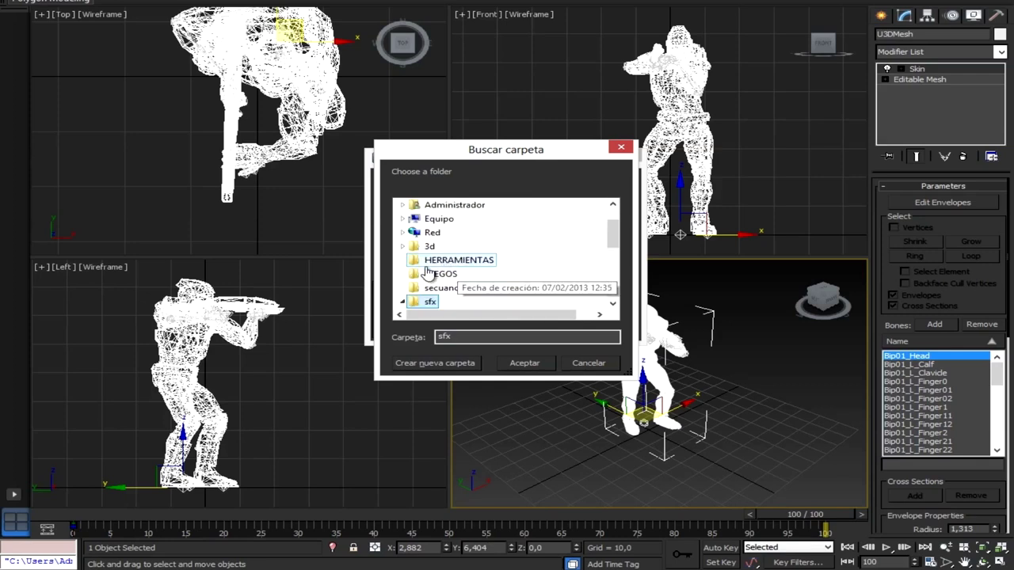
{"action": "left_click", "coordinate": [444, 288]}
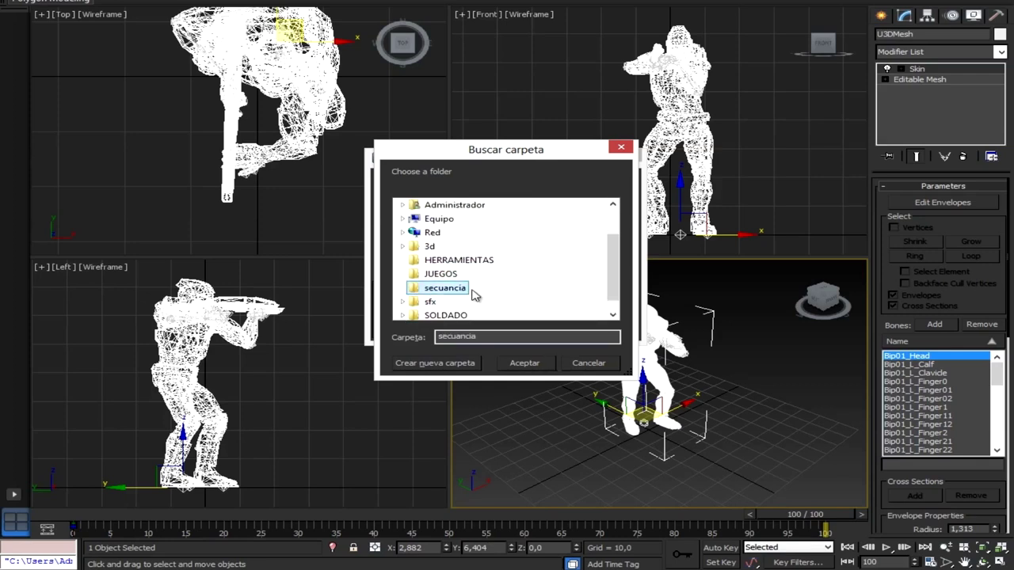
{"action": "left_click", "coordinate": [524, 363]}
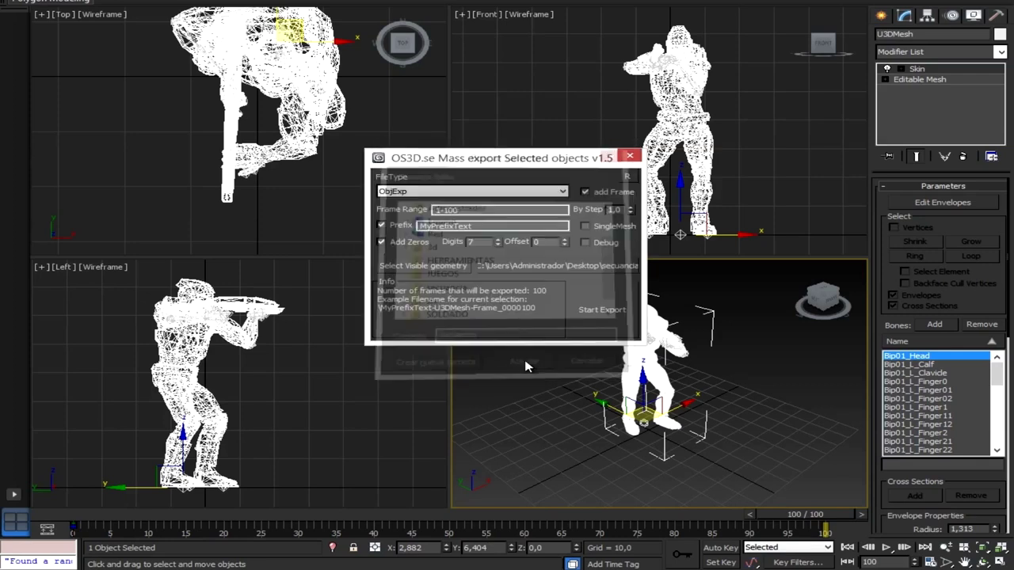
- Run the OBJ mass export with default options, skipping the missing AssaultTroop.jpg texture
{"action": "left_click", "coordinate": [608, 313]}
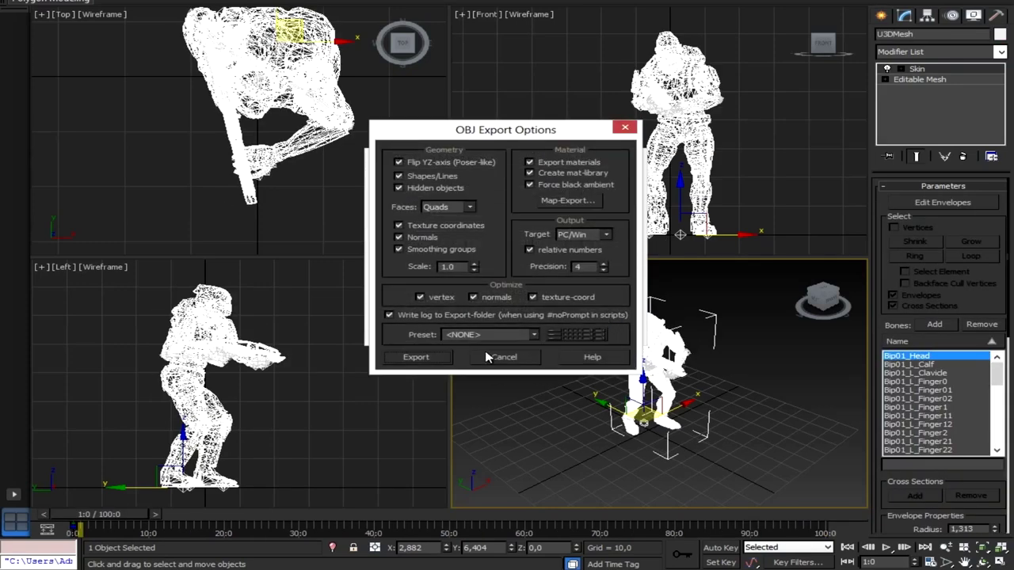
{"action": "left_click", "coordinate": [426, 360]}
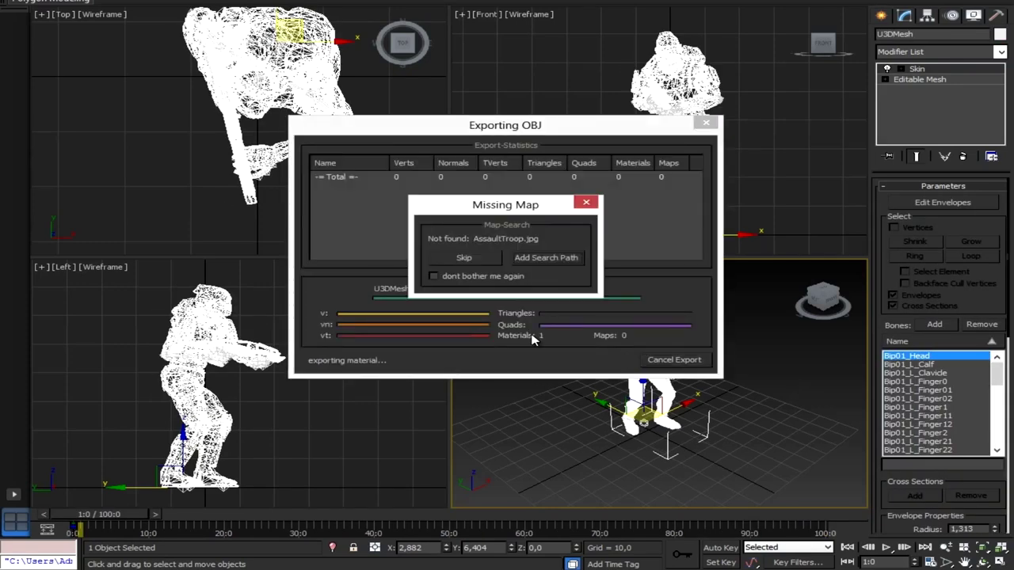
{"action": "left_click", "coordinate": [468, 259]}
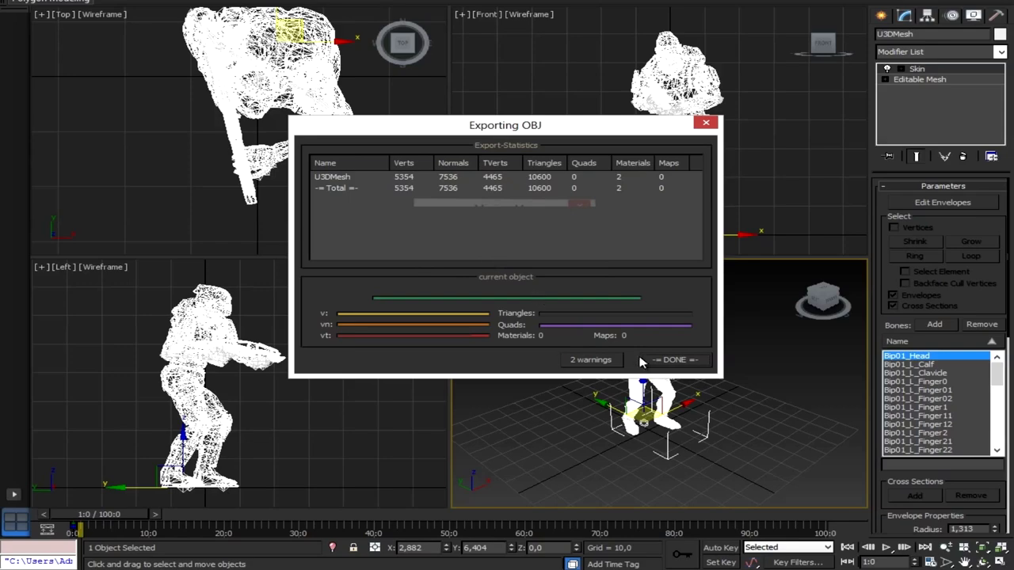
{"action": "left_click", "coordinate": [688, 369]}
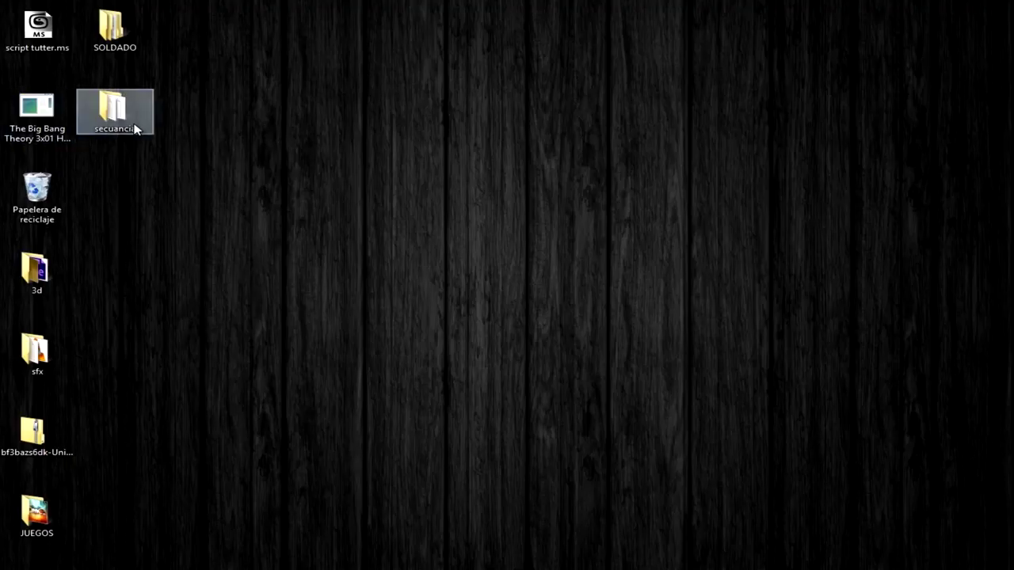
- Open secuencia and select all its files to confirm the 200 OBJ/MTL frames
{"action": "double_click", "coordinate": [129, 139]}
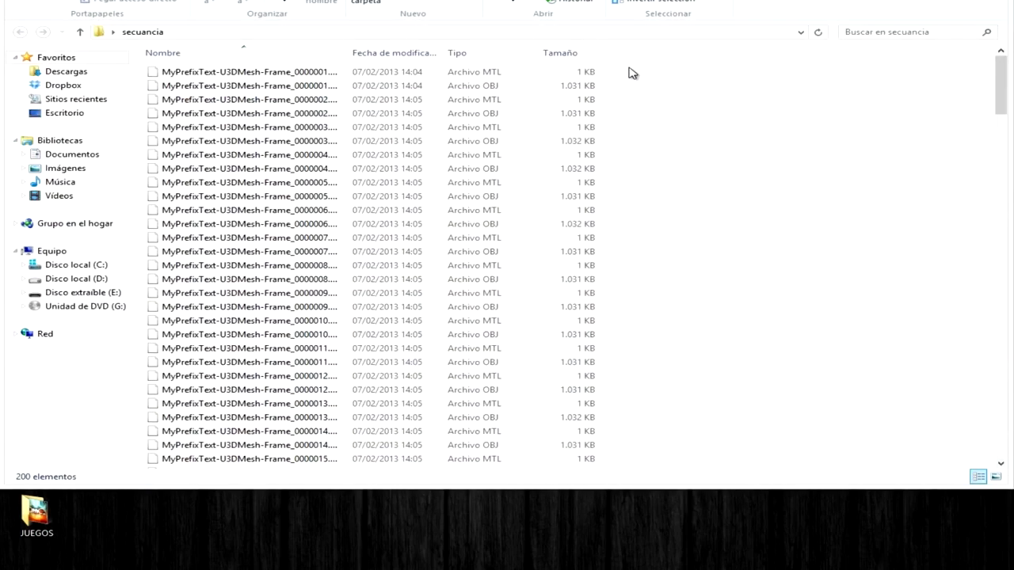
{"action": "left_click_drag", "start_coordinate": [632, 73], "coordinate": [152, 566]}
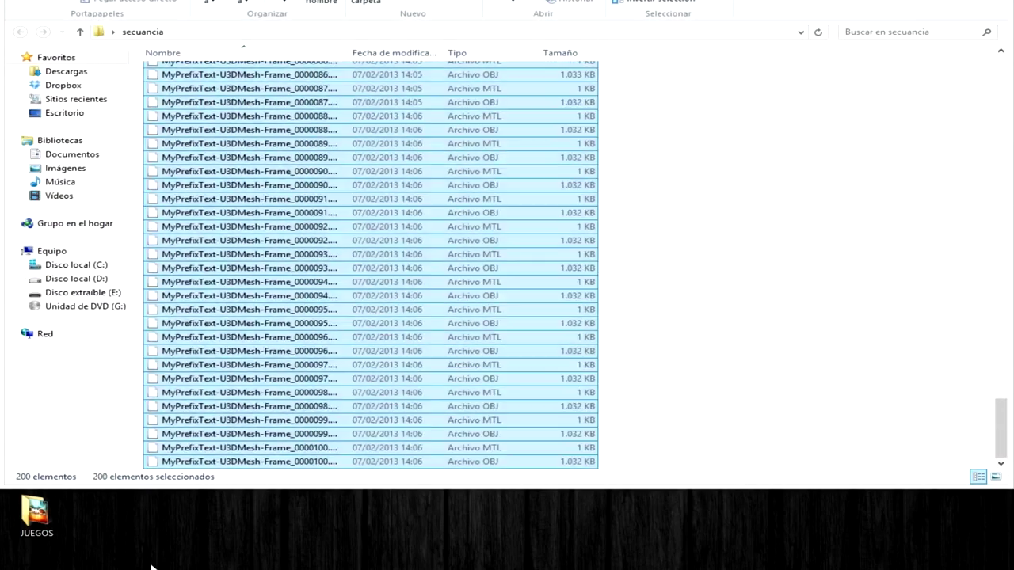
{"action": "left_click", "coordinate": [607, 346]}
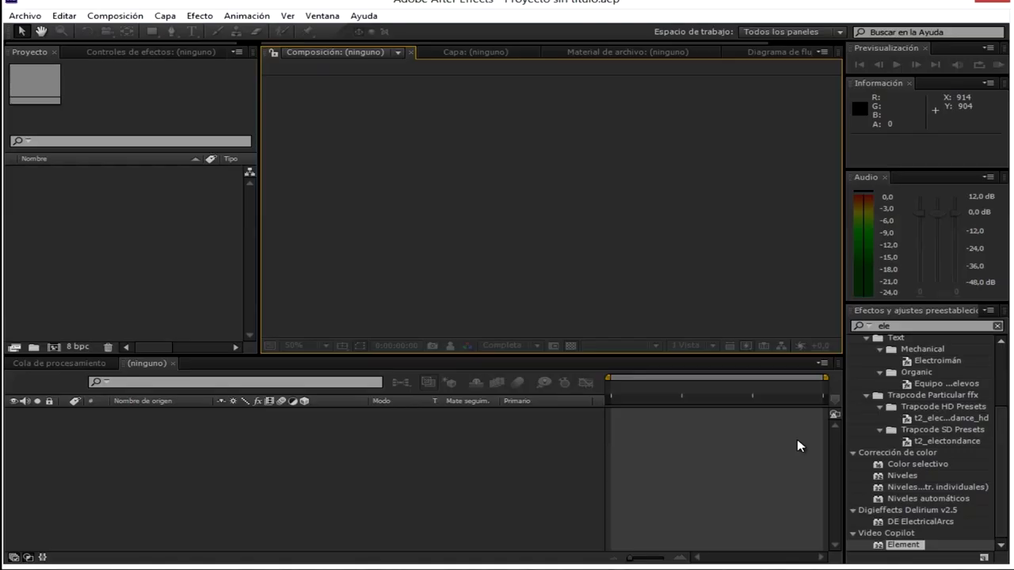
- Create Comp 1 at 1920×1080 and add a new cyan solid layer
{"action": "left_click", "coordinate": [54, 348]}
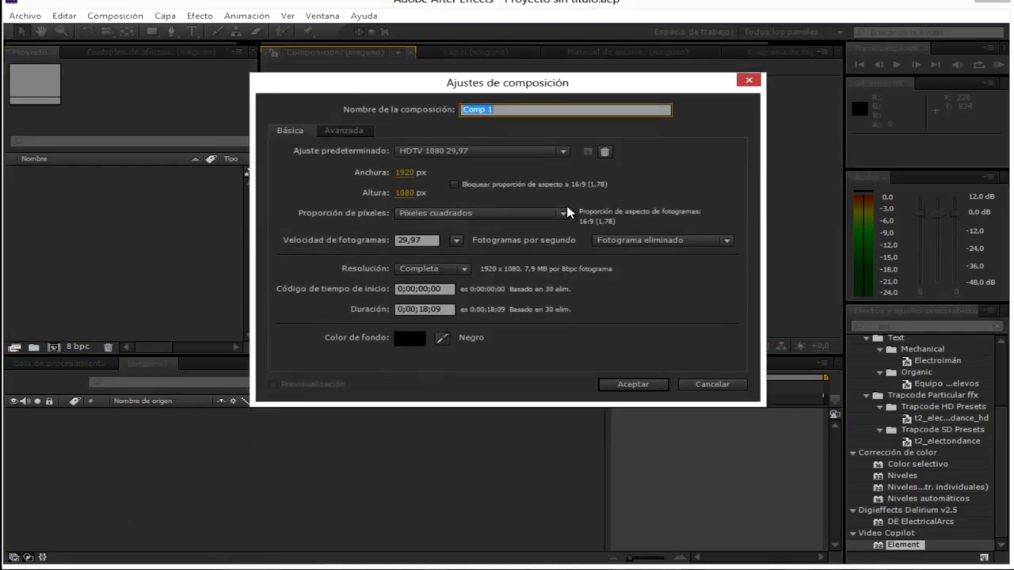
{"action": "left_click", "coordinate": [631, 385]}
{"action": "right_click", "coordinate": [148, 475]}
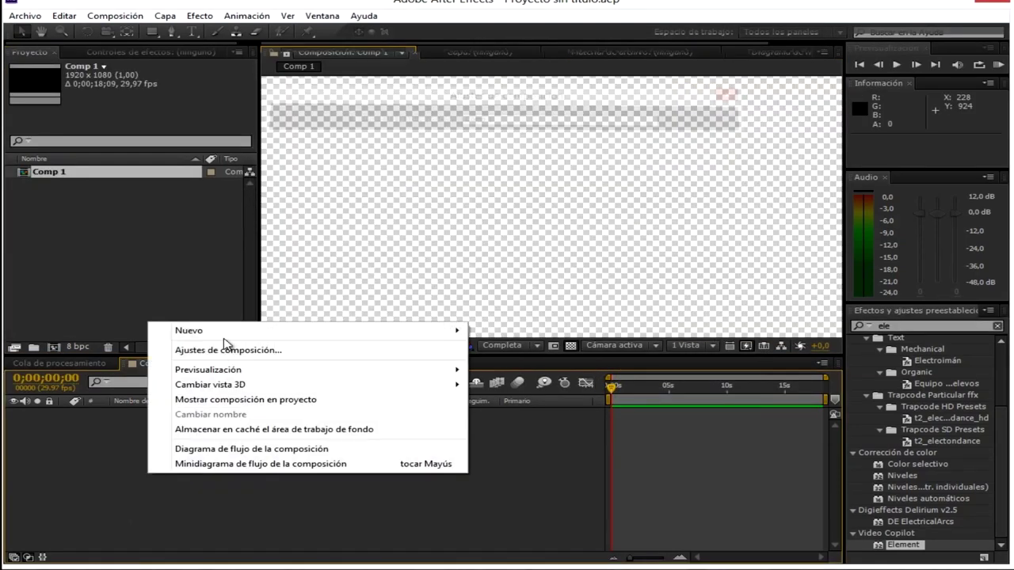
{"action": "mouse_move", "coordinate": [190, 330]}
{"action": "left_click", "coordinate": [493, 343]}
{"action": "left_click", "coordinate": [622, 367]}
- Find Element via the 'elem' search, apply it to the solid, and open Scene Setup
{"action": "left_click", "coordinate": [893, 325]}
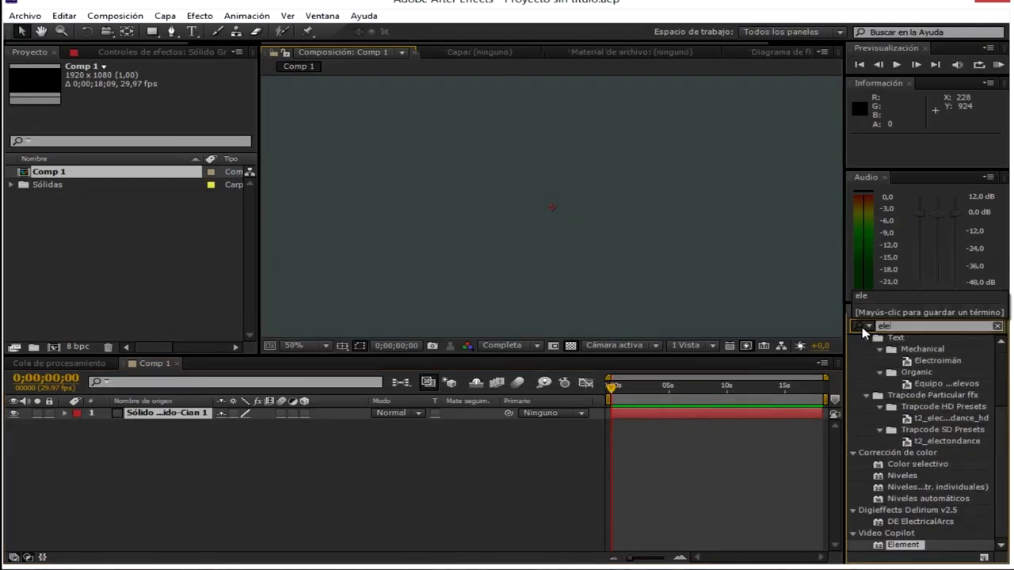
{"action": "type", "text": "m"}
{"action": "left_click_drag", "start_coordinate": [903, 351], "coordinate": [520, 209]}
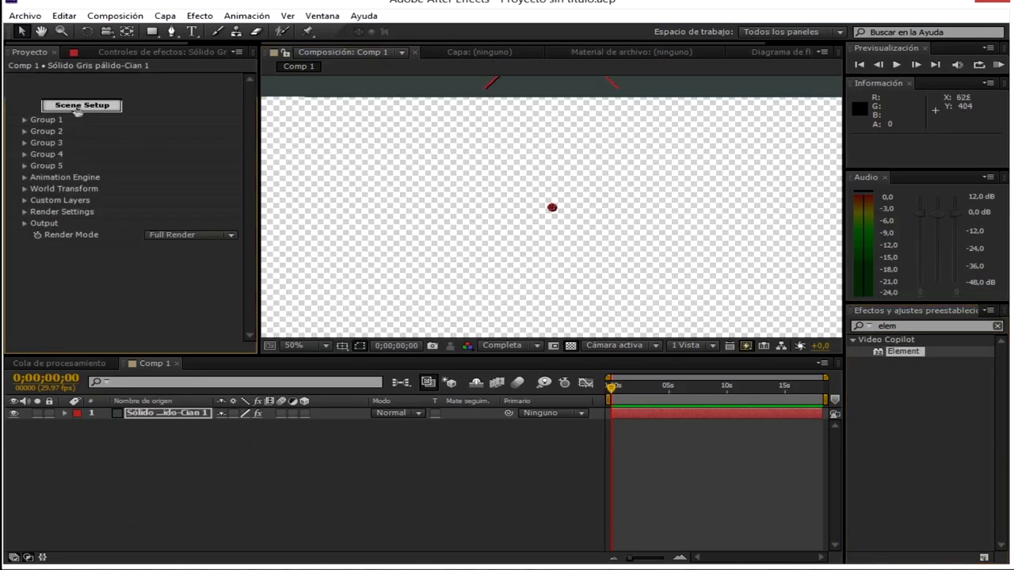
{"action": "left_click", "coordinate": [78, 107]}
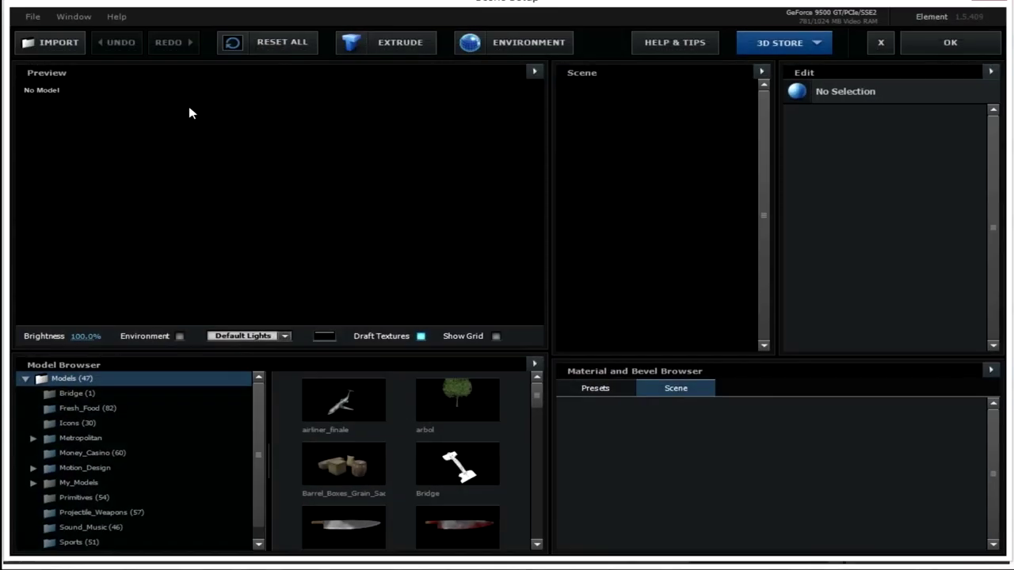
- Import the secuencia OBJ frames as a 3D sequence, starting from the first frame file
{"action": "left_click", "coordinate": [32, 16]}
{"action": "left_click", "coordinate": [52, 51]}
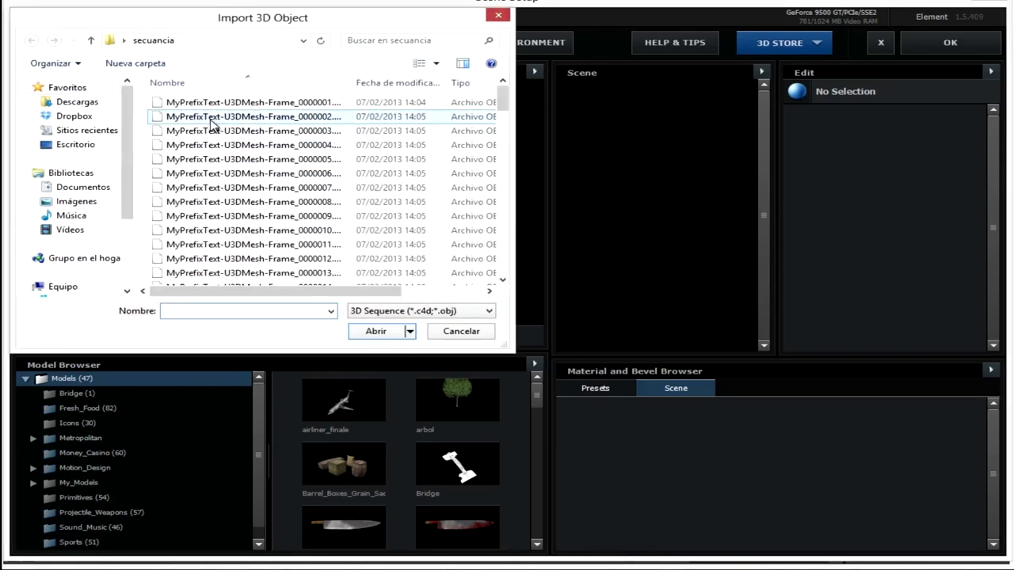
{"action": "left_click", "coordinate": [76, 144]}
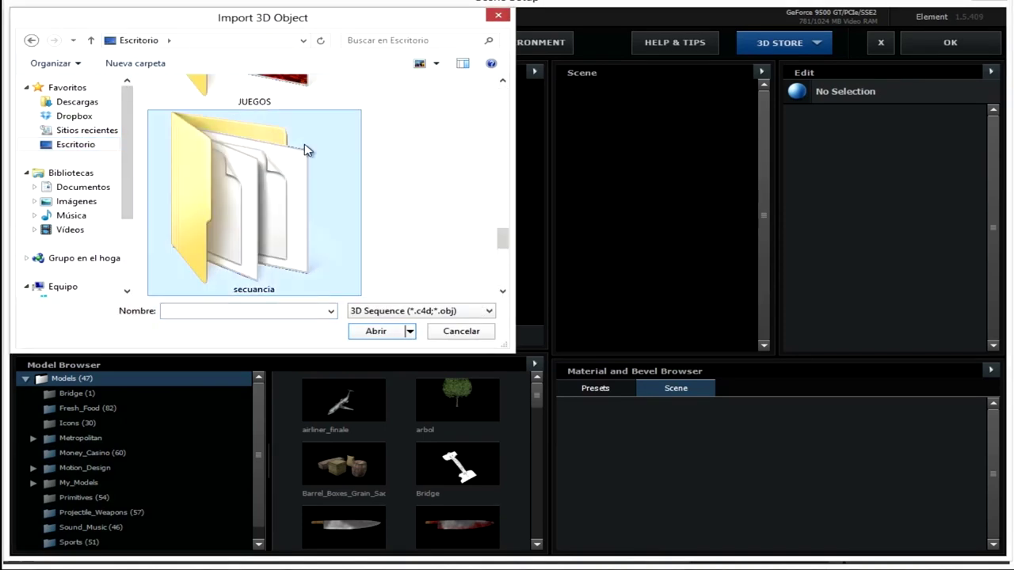
{"action": "scroll", "coordinate": [311, 154], "scroll_direction": "down", "scroll_amount": 1, "text": "ctrl"}
{"action": "scroll", "coordinate": [317, 163], "scroll_direction": "down", "scroll_amount": 1, "text": "ctrl"}
{"action": "scroll", "coordinate": [285, 198], "scroll_direction": "down", "scroll_amount": 1, "text": "ctrl"}
{"action": "scroll", "coordinate": [254, 235], "scroll_direction": "down", "scroll_amount": 1, "text": "ctrl"}
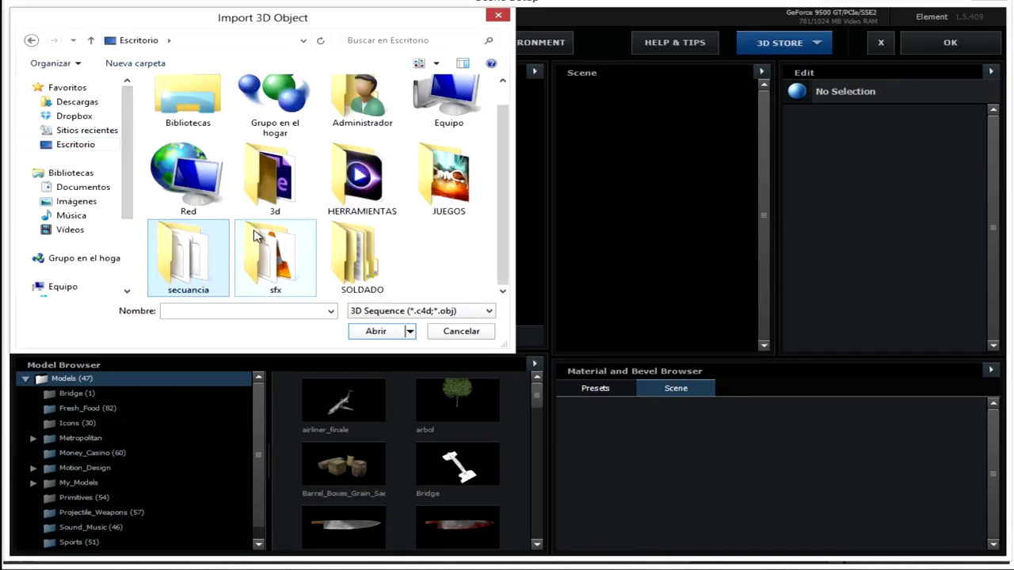
{"action": "double_click", "coordinate": [198, 276]}
{"action": "left_click", "coordinate": [194, 104]}
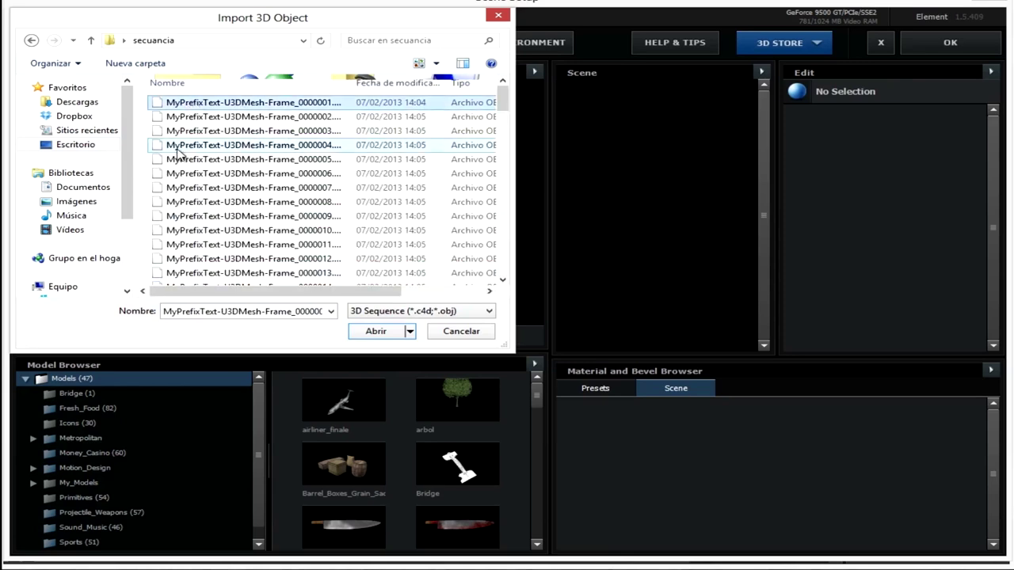
{"action": "left_click", "coordinate": [376, 332]}
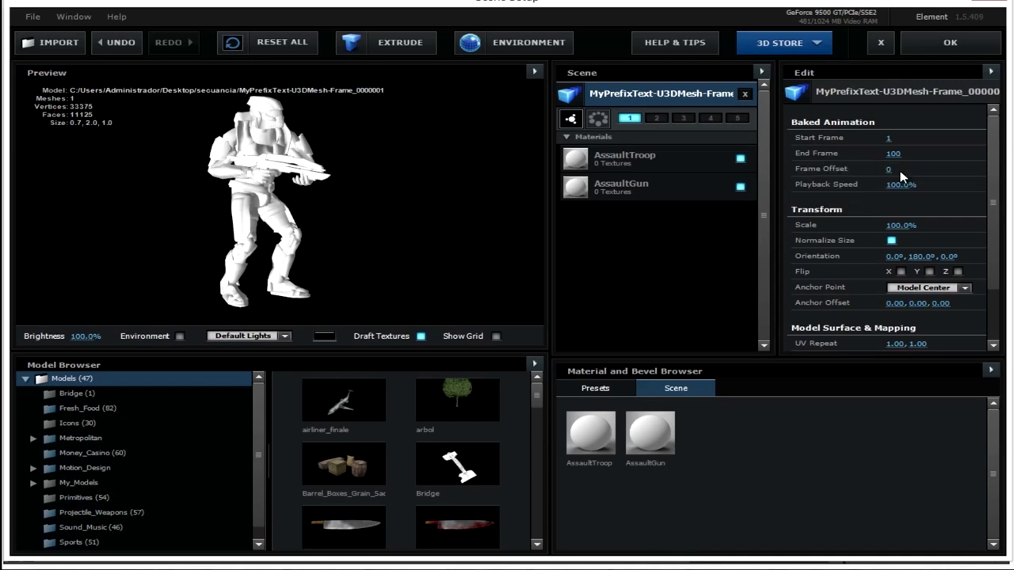
- Set the sequence's frame offset to 0 and select the AssaultTroop material
{"action": "mouse_move", "coordinate": [888, 168]}
{"action": "left_mouse_down"}
{"action": "mouse_move", "coordinate": [919, 169]}
{"action": "mouse_move", "coordinate": [889, 168]}
{"action": "left_mouse_up"}
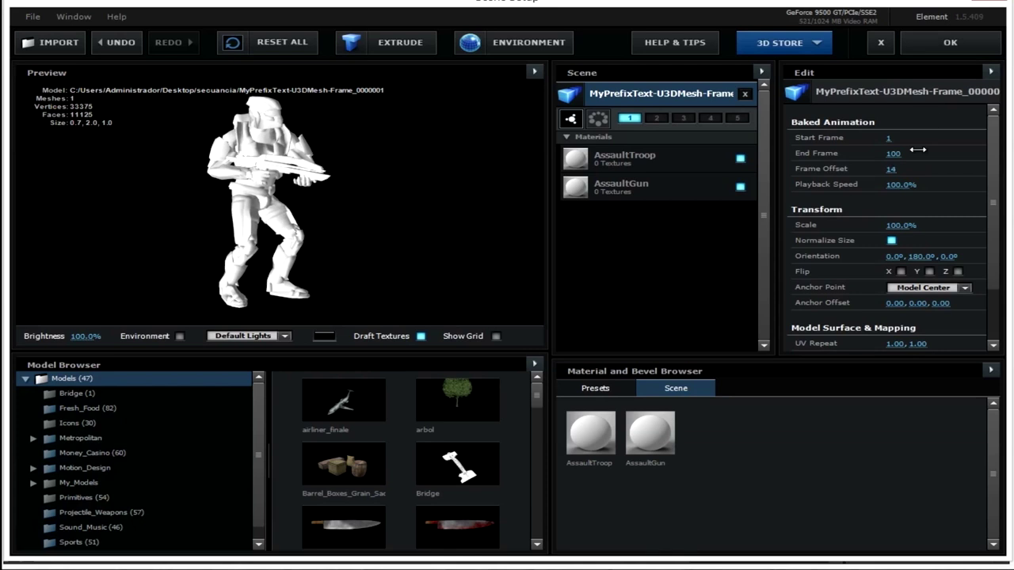
{"action": "left_click", "coordinate": [890, 171]}
{"action": "type", "text": "0"}
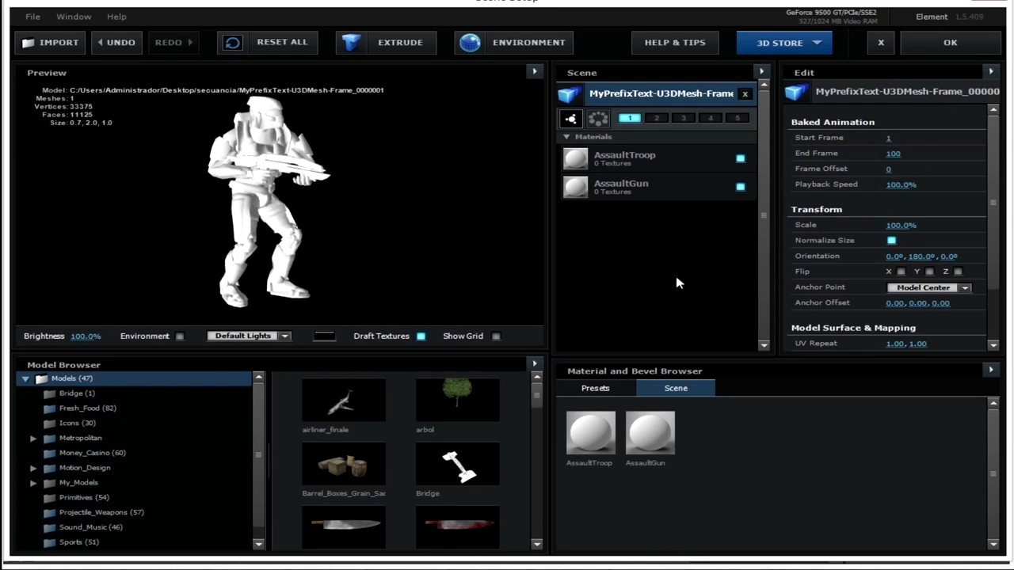
{"action": "left_click", "coordinate": [624, 158]}
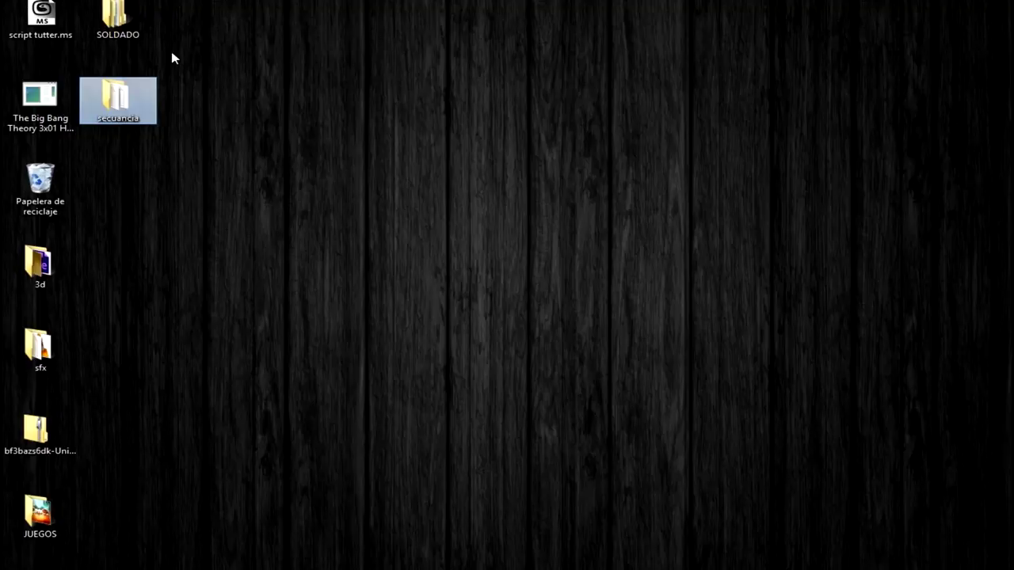
- Apply AssaultTroop.jpg as the AssaultTroop material's diffuse and specular textures
{"action": "double_click", "coordinate": [117, 20]}
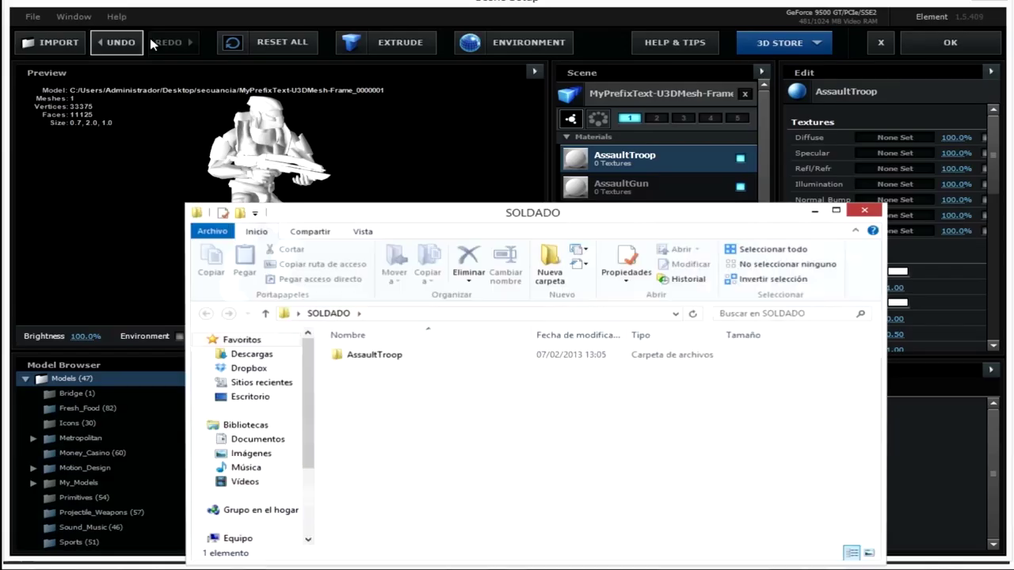
{"action": "double_click", "coordinate": [373, 355]}
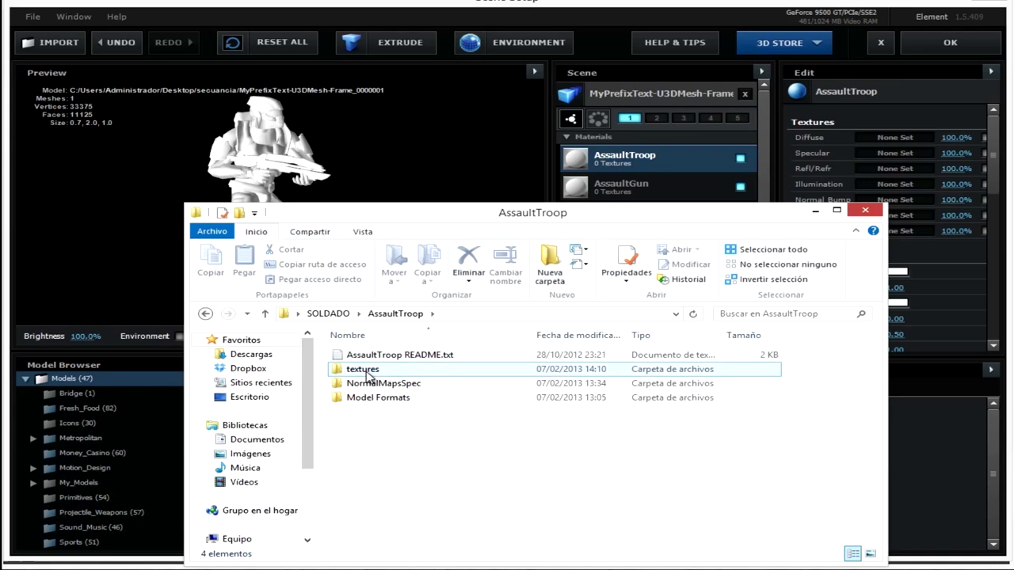
{"action": "double_click", "coordinate": [367, 370]}
{"action": "left_click", "coordinate": [377, 356]}
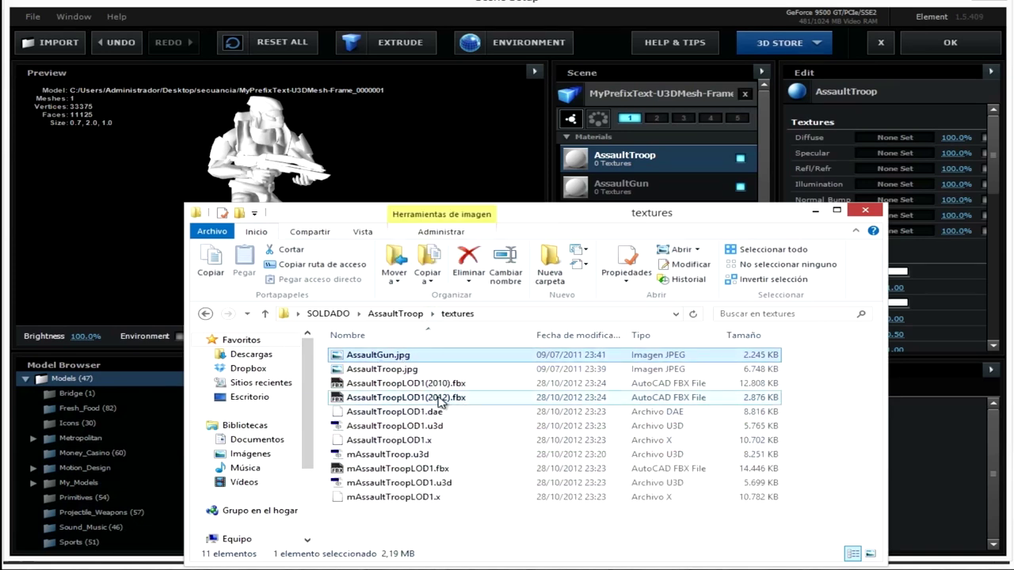
{"action": "scroll", "coordinate": [439, 400], "scroll_direction": "up", "scroll_amount": 2, "text": "ctrl"}
{"action": "scroll", "coordinate": [440, 400], "scroll_direction": "up", "scroll_amount": 2, "text": "ctrl"}
{"action": "scroll", "coordinate": [436, 398], "scroll_direction": "up", "scroll_amount": 2, "text": "ctrl"}
{"action": "scroll", "coordinate": [429, 396], "scroll_direction": "up", "scroll_amount": 1, "text": "ctrl"}
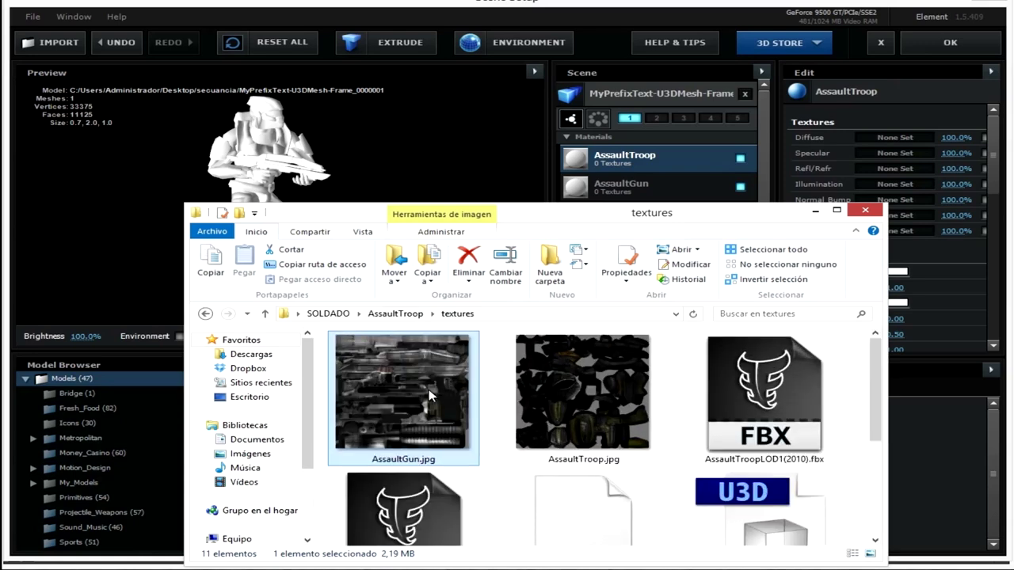
{"action": "left_click", "coordinate": [590, 387]}
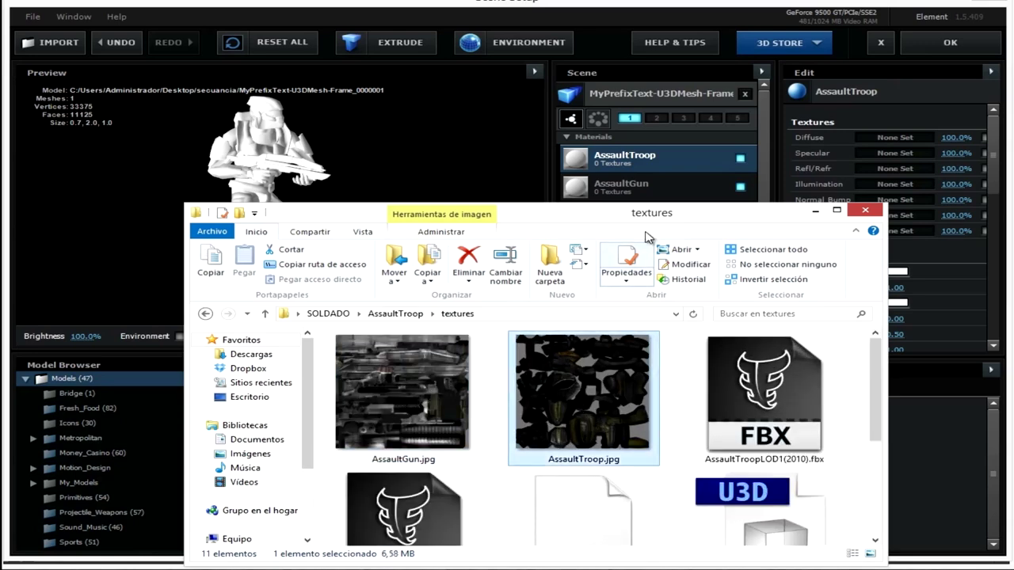
{"action": "left_click_drag", "start_coordinate": [612, 218], "coordinate": [579, 348]}
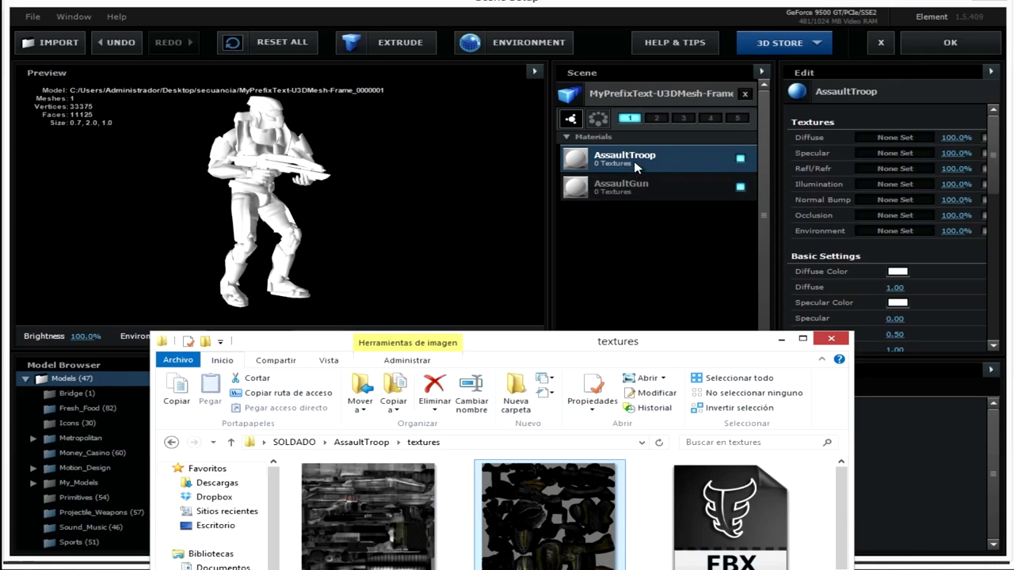
{"action": "left_click_drag", "start_coordinate": [533, 531], "coordinate": [898, 140]}
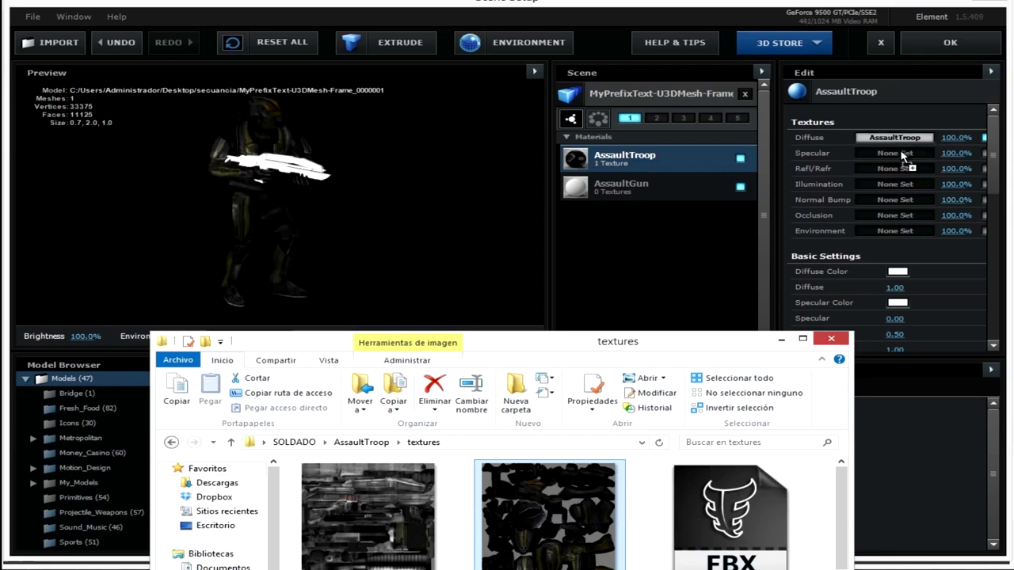
{"action": "left_click_drag", "start_coordinate": [902, 152], "coordinate": [901, 154]}
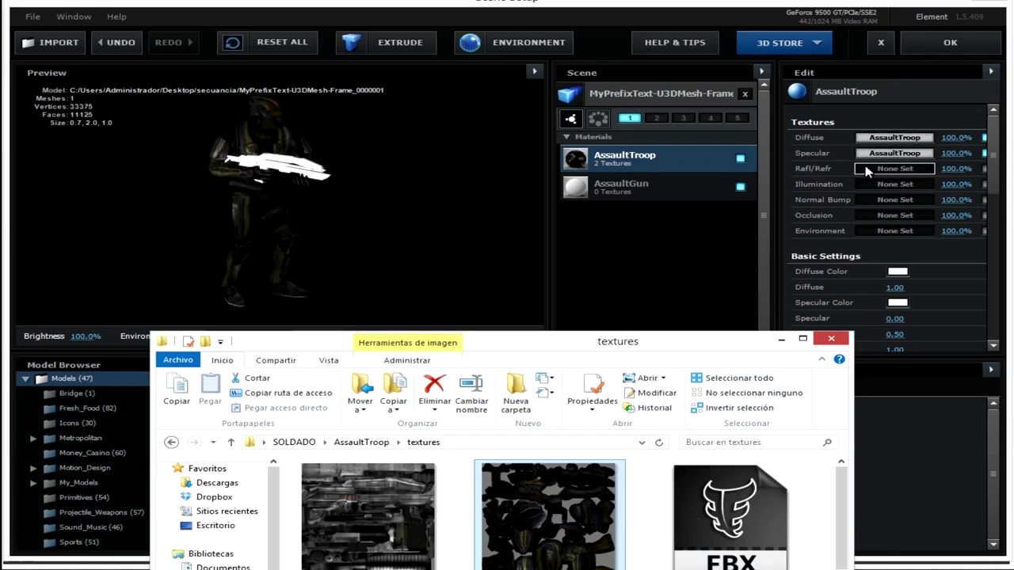
- Give the AssaultGun material the gun image as diffuse and specular maps
{"action": "left_click", "coordinate": [622, 186]}
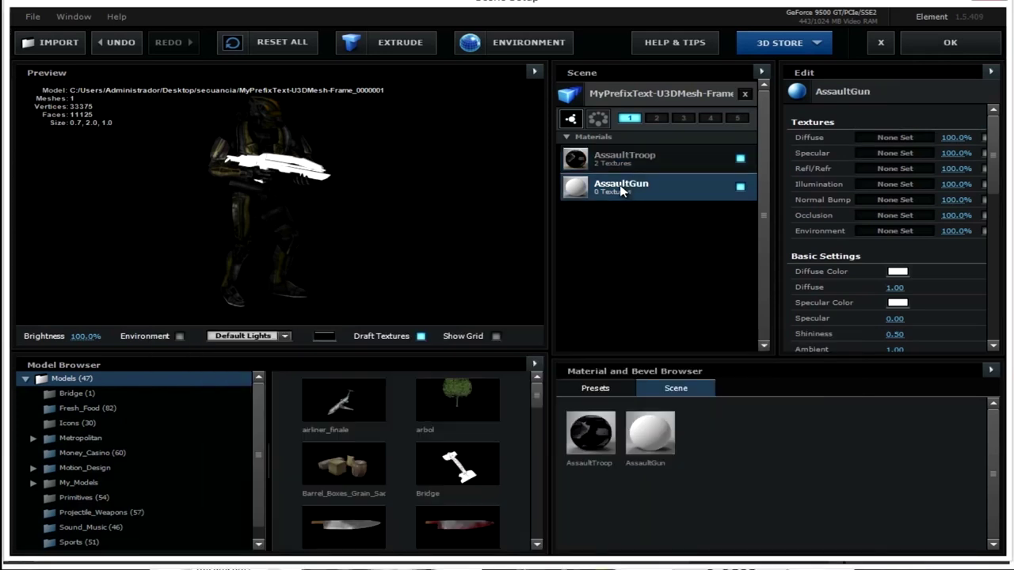
{"action": "mouse_move", "coordinate": [475, 565]}
{"action": "left_click", "coordinate": [522, 532]}
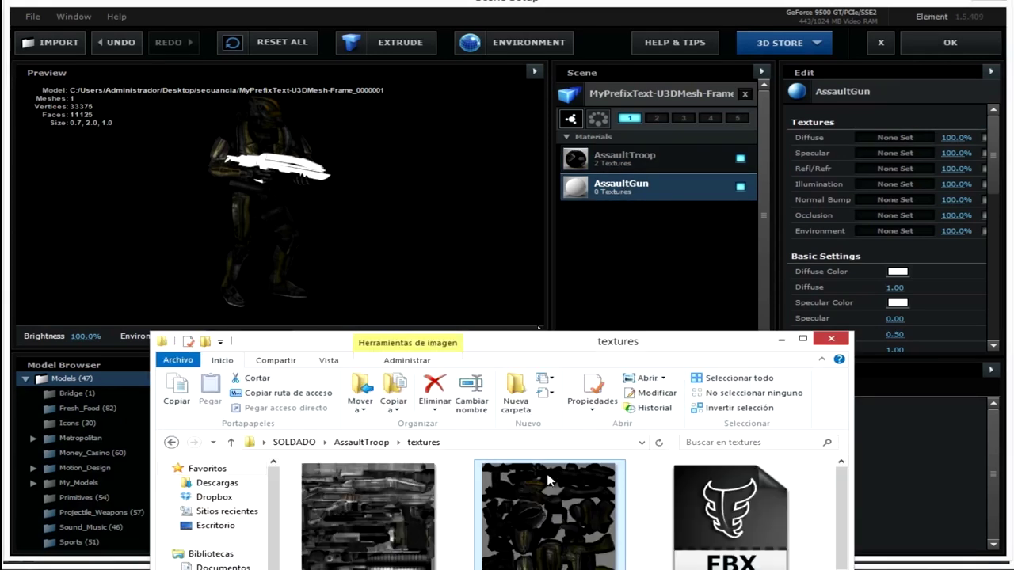
{"action": "left_click_drag", "start_coordinate": [349, 507], "coordinate": [895, 138]}
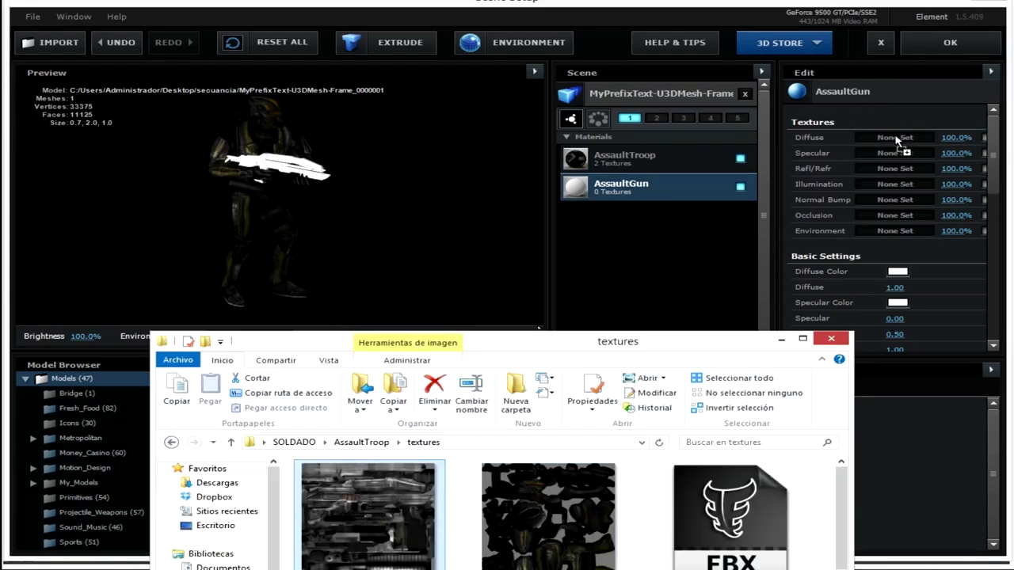
{"action": "left_click_drag", "start_coordinate": [656, 374], "coordinate": [903, 156]}
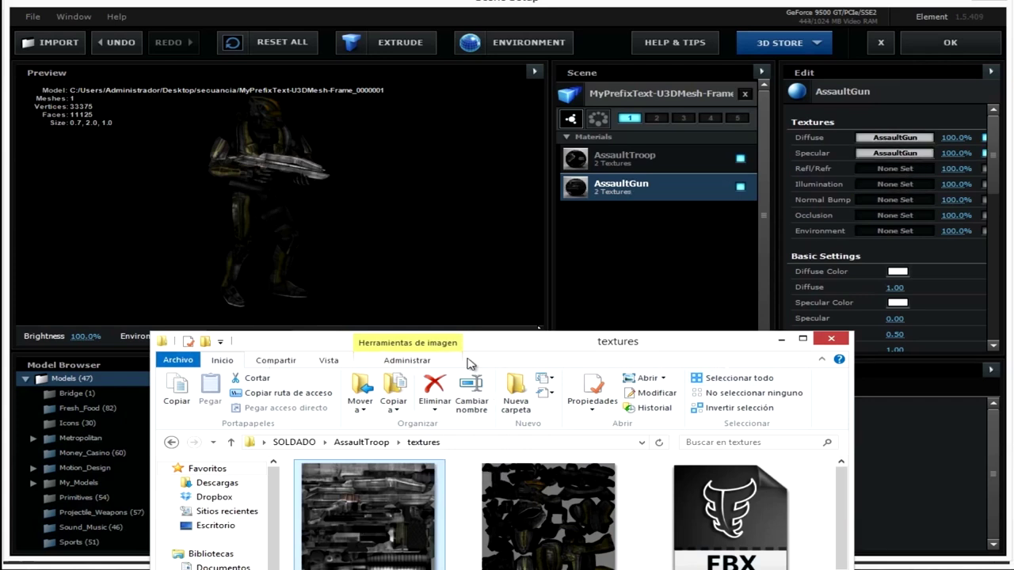
{"action": "left_click", "coordinate": [171, 442]}
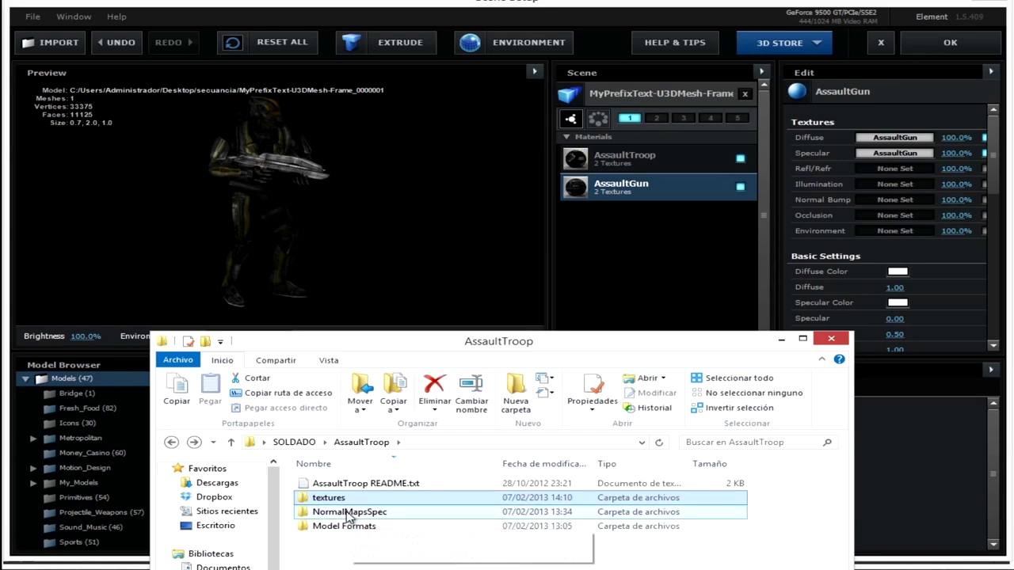
- Load AssaultGun_SPEC and AssaultTroop_NRM as the gun's and trooper's Normal Bump maps
{"action": "double_click", "coordinate": [355, 513]}
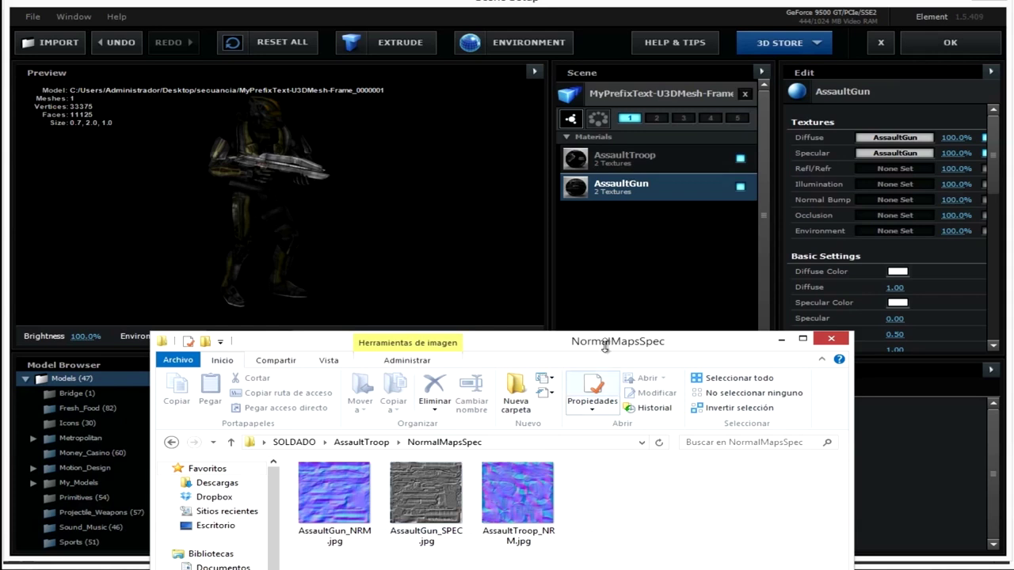
{"action": "left_click_drag", "start_coordinate": [425, 495], "coordinate": [885, 199]}
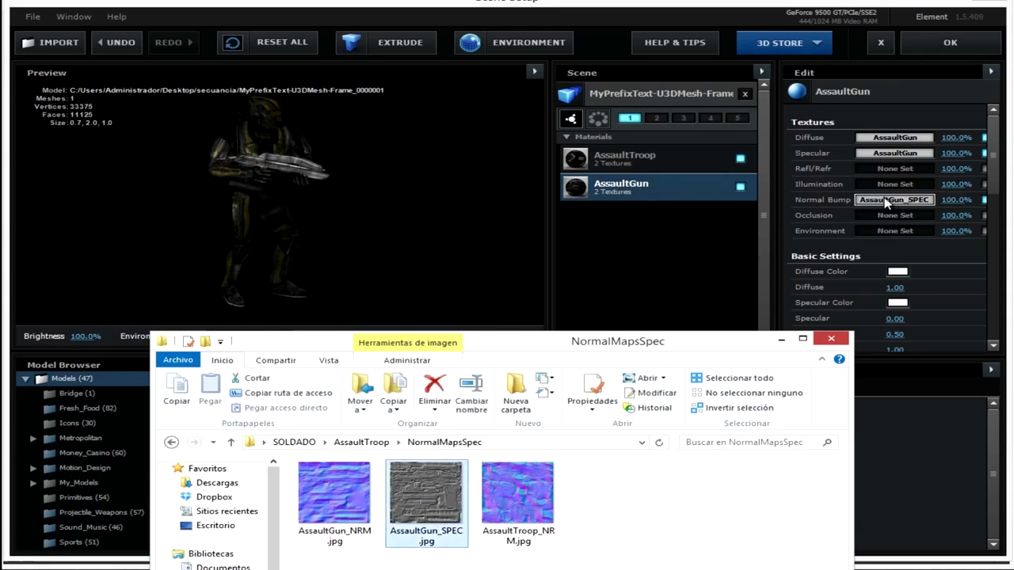
{"action": "left_click", "coordinate": [623, 160]}
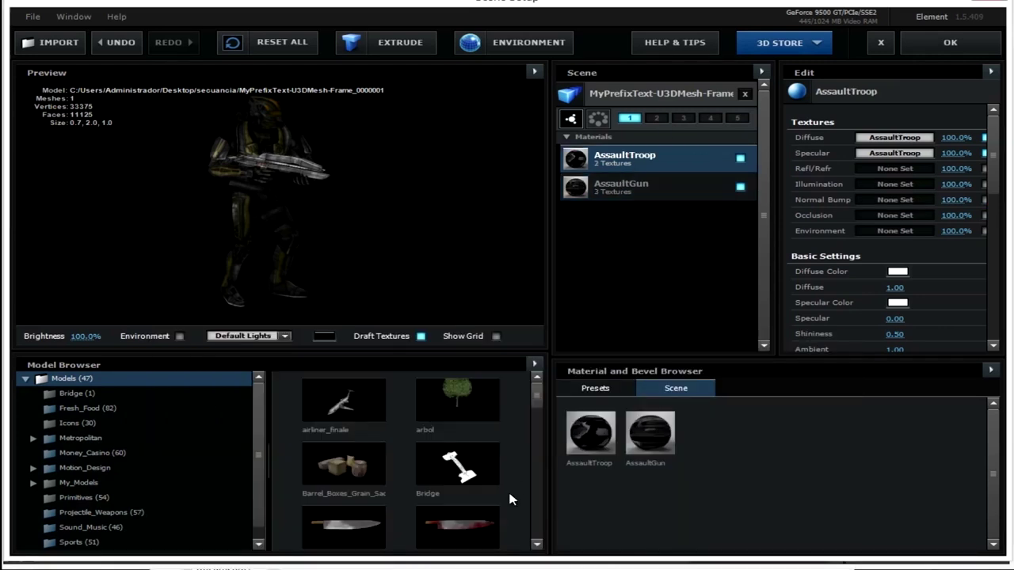
{"action": "left_click", "coordinate": [527, 507]}
{"action": "left_click_drag", "start_coordinate": [526, 507], "coordinate": [903, 203]}
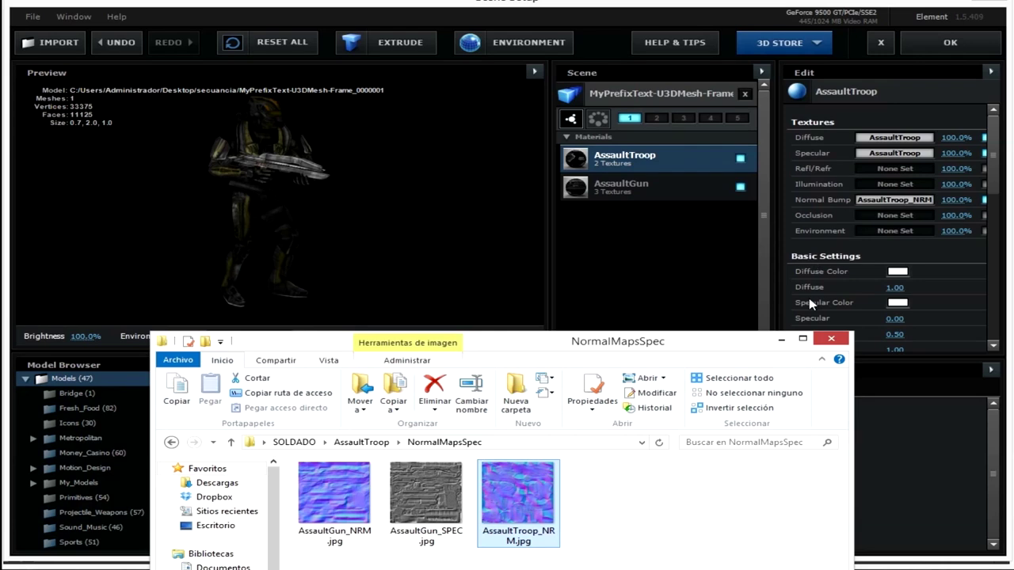
- Compare the gun's bump map on and off in the preview, then set its strength to 106%
{"action": "left_click", "coordinate": [373, 163]}
{"action": "scroll", "coordinate": [273, 102], "scroll_direction": "up", "scroll_amount": 5}
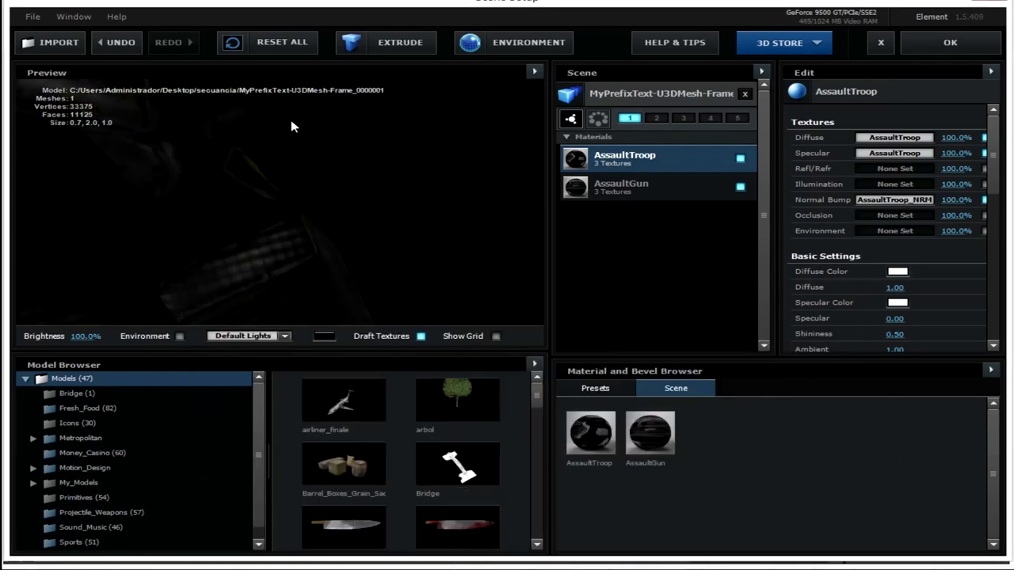
{"action": "mouse_move", "coordinate": [292, 127]}
{"action": "left_mouse_down"}
{"action": "mouse_move", "coordinate": [265, 221]}
{"action": "mouse_move", "coordinate": [332, 226]}
{"action": "left_mouse_up"}
{"action": "left_click", "coordinate": [564, 200]}
{"action": "left_click_drag", "start_coordinate": [291, 259], "coordinate": [290, 246]}
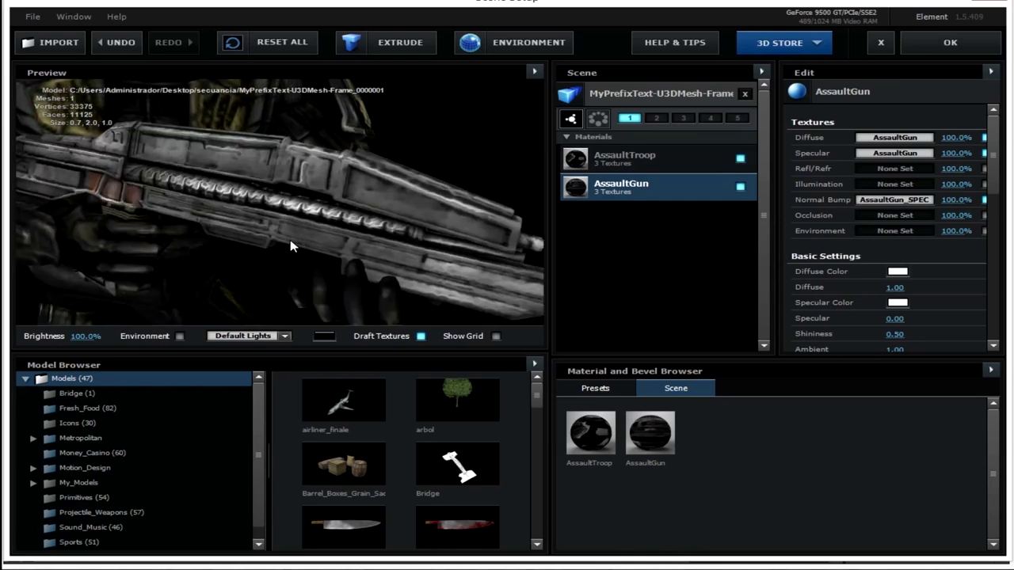
{"action": "left_click", "coordinate": [982, 201]}
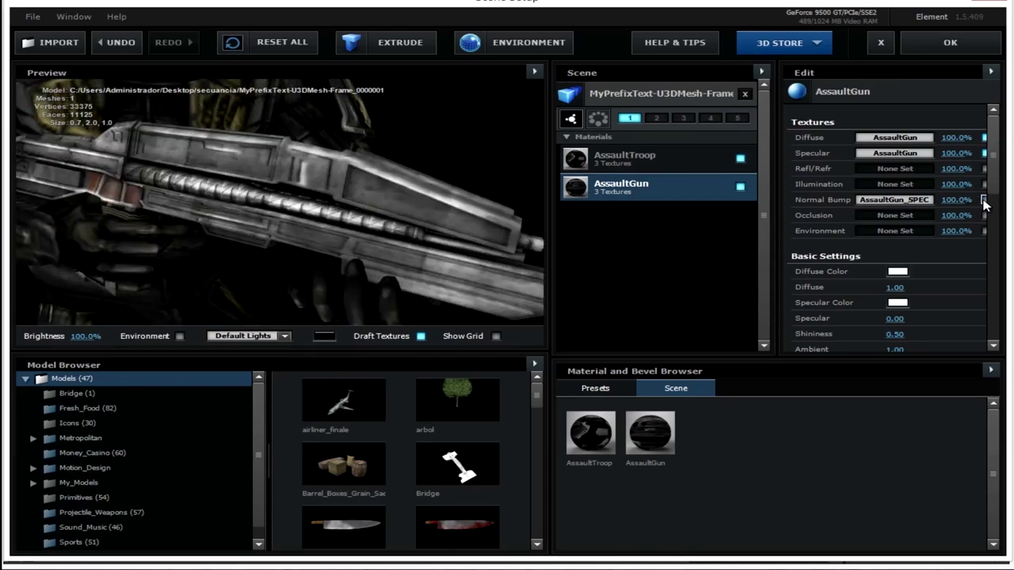
{"action": "mouse_move", "coordinate": [463, 221]}
{"action": "left_mouse_down"}
{"action": "mouse_move", "coordinate": [418, 222]}
{"action": "mouse_move", "coordinate": [430, 229]}
{"action": "left_mouse_up"}
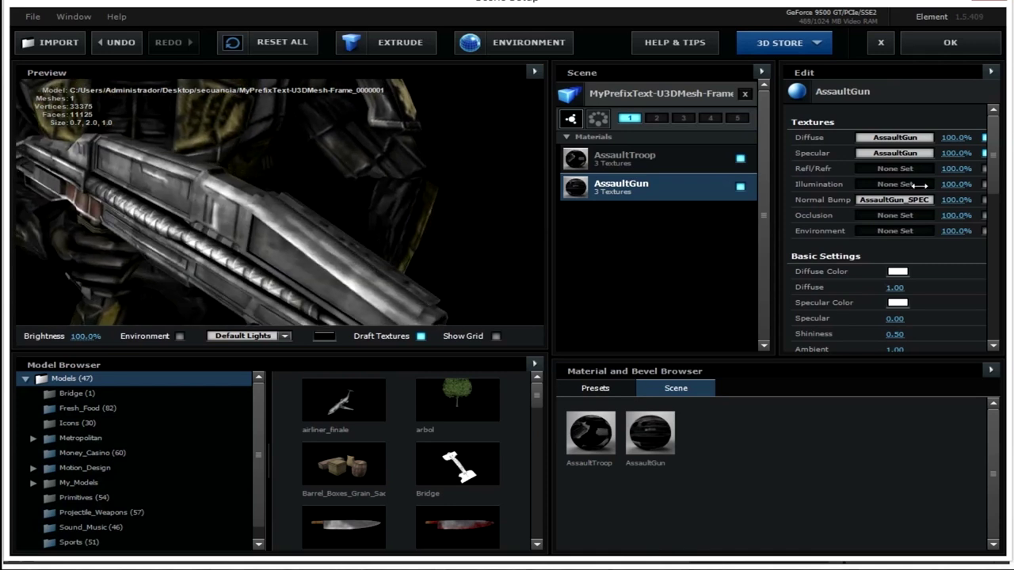
{"action": "left_click_drag", "start_coordinate": [948, 199], "coordinate": [967, 169]}
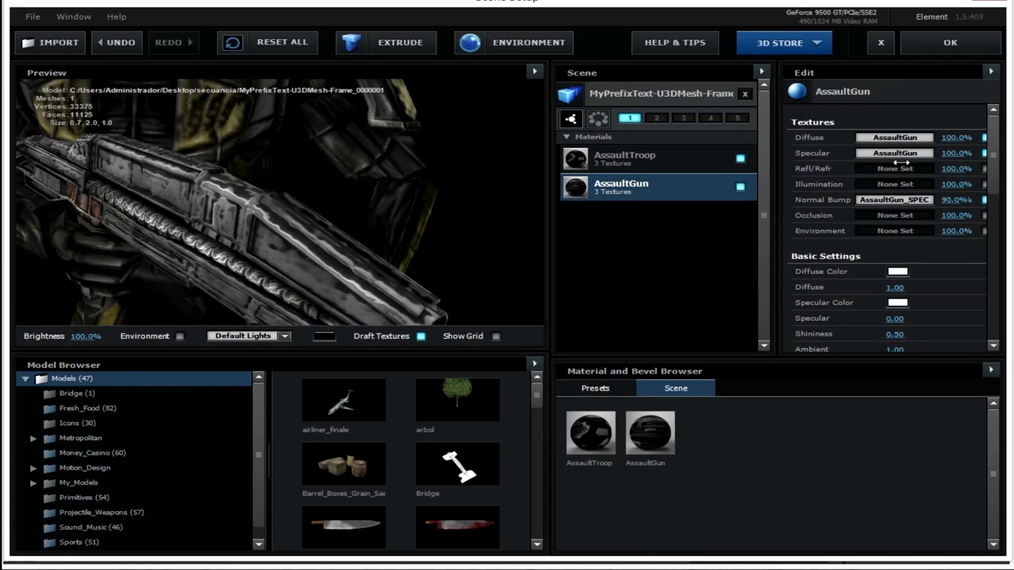
{"action": "left_click_drag", "start_coordinate": [932, 145], "coordinate": [891, 166]}
{"action": "left_click_drag", "start_coordinate": [814, 156], "coordinate": [869, 153]}
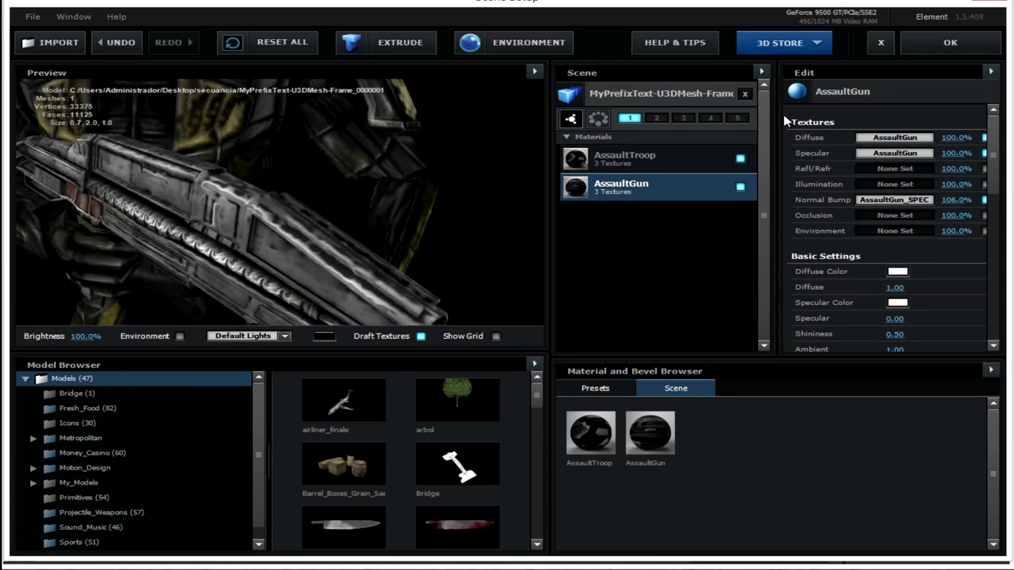
- Boost the trooper's Normal Bump strength to 157% and apply the scene
{"action": "left_click", "coordinate": [625, 157]}
{"action": "left_click_drag", "start_coordinate": [960, 202], "coordinate": [980, 202]}
{"action": "scroll", "coordinate": [220, 166], "scroll_direction": "down", "scroll_amount": 5}
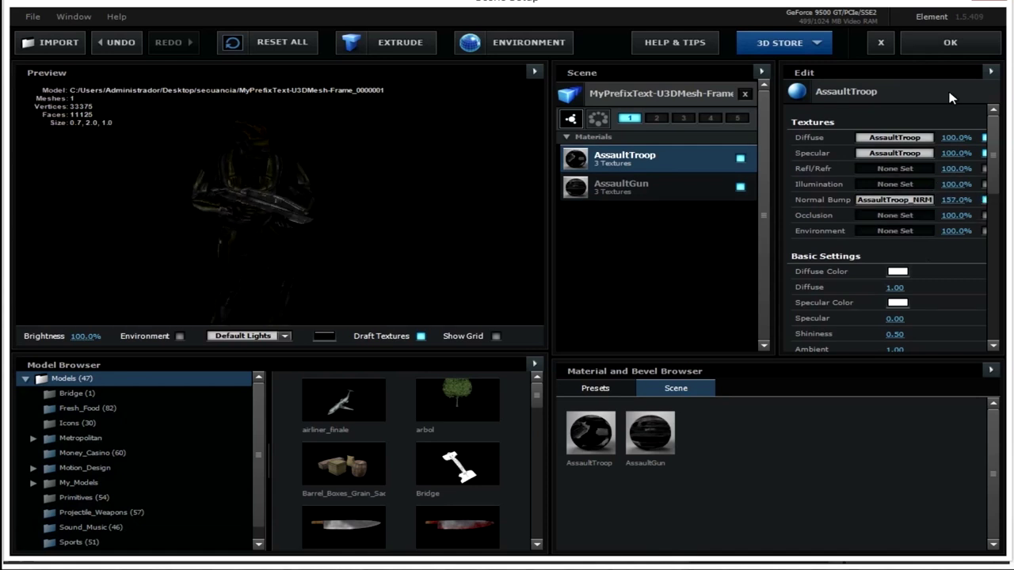
{"action": "left_click", "coordinate": [964, 50]}
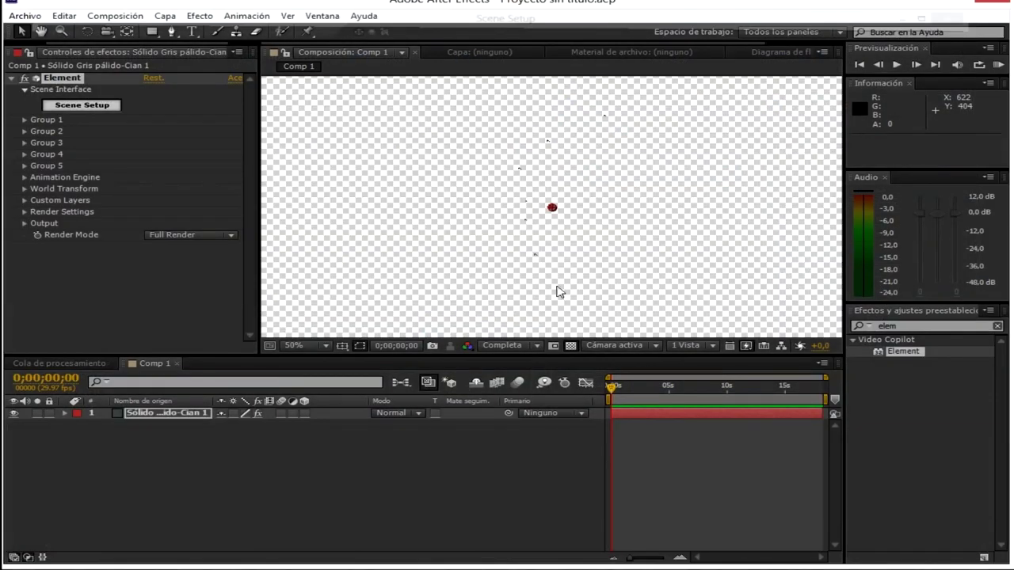
{"action": "key", "text": "period"}
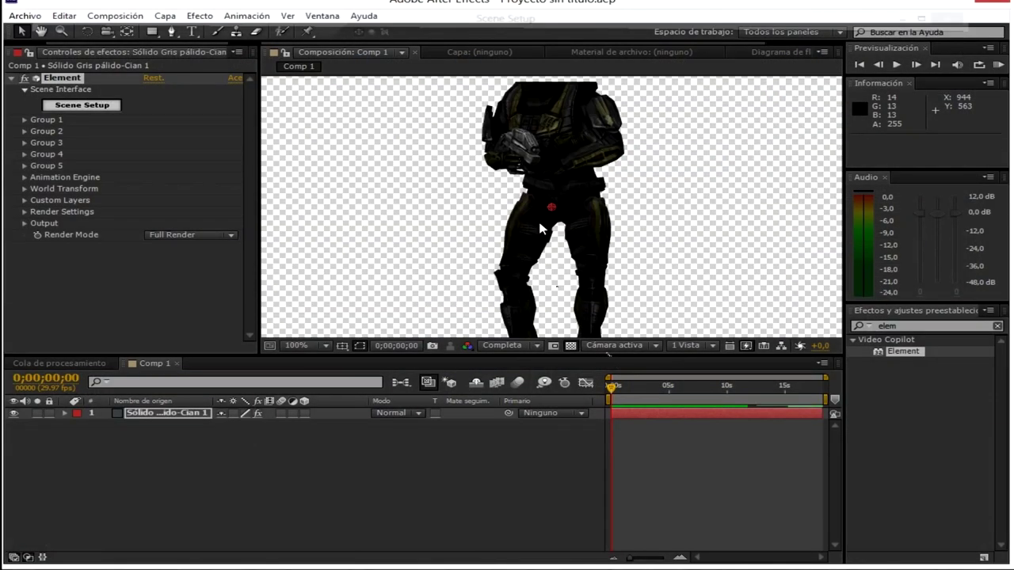
{"action": "key", "text": "comma"}
{"action": "key", "text": "comma"}
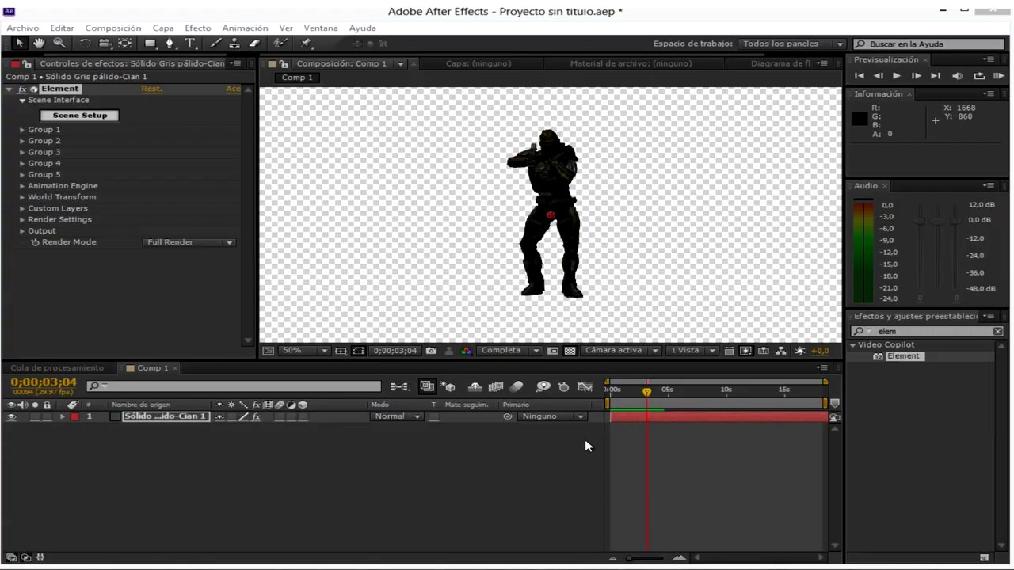
{"action": "mouse_move", "coordinate": [647, 396]}
{"action": "left_mouse_down"}
{"action": "mouse_move", "coordinate": [632, 406]}
{"action": "mouse_move", "coordinate": [665, 404]}
{"action": "left_mouse_up"}
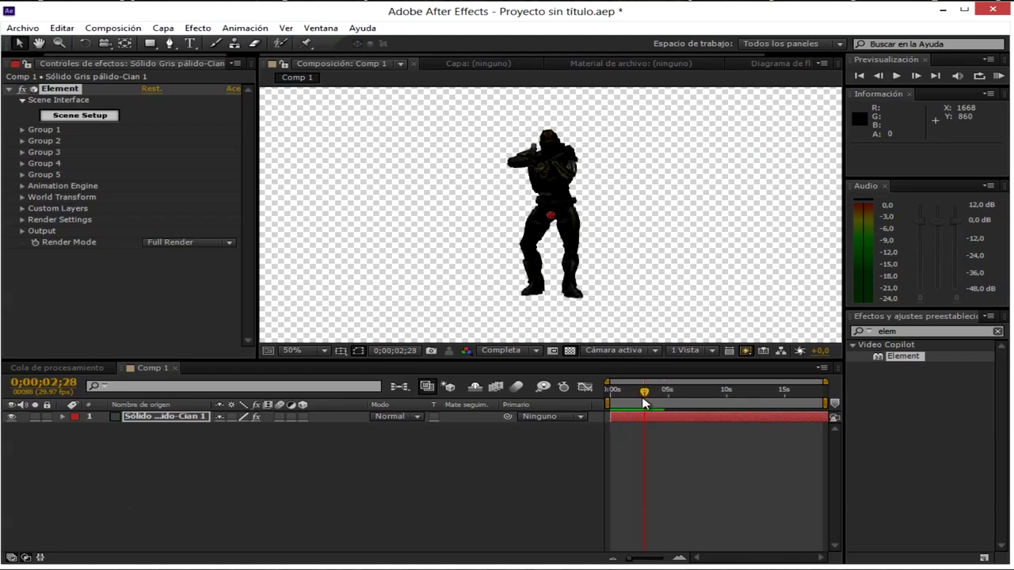
{"action": "left_click_drag", "start_coordinate": [666, 404], "coordinate": [610, 404]}
- In Scene Setup, skip the rename prompt and set the model's Playback Speed to 71%
{"action": "left_click", "coordinate": [94, 115]}
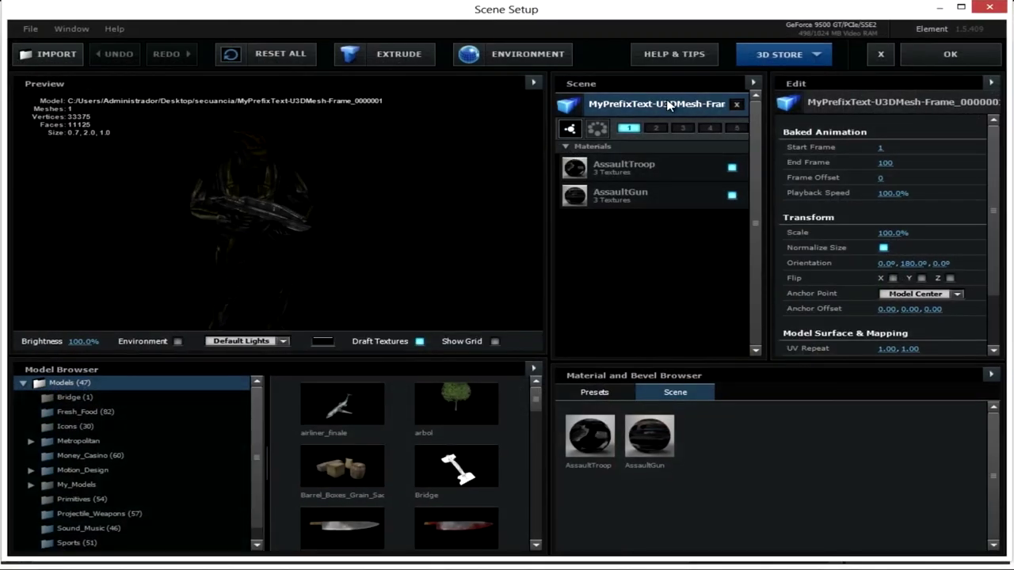
{"action": "double_click", "coordinate": [668, 105]}
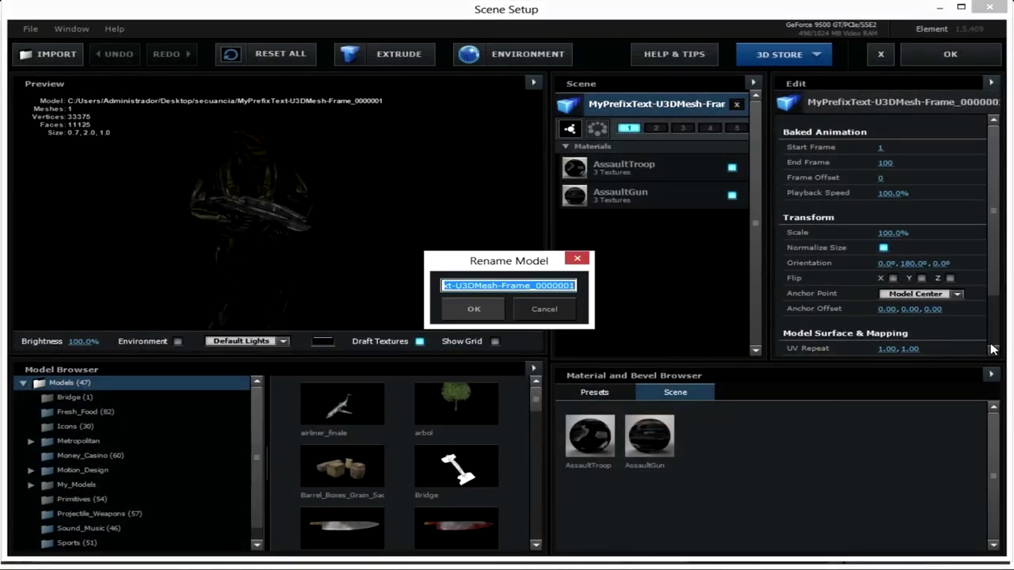
{"action": "left_click", "coordinate": [576, 262]}
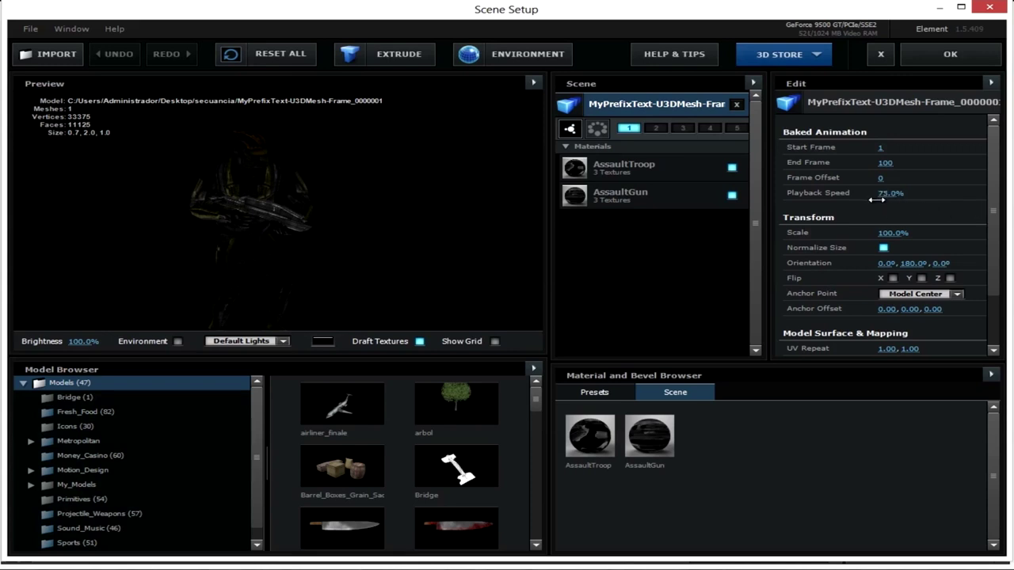
{"action": "mouse_move", "coordinate": [876, 200]}
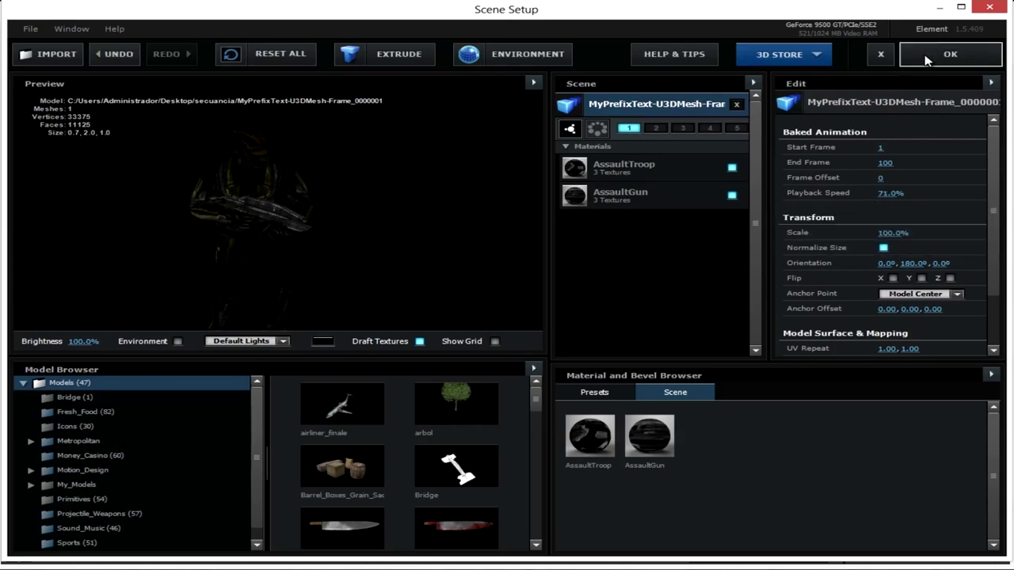
{"action": "left_click", "coordinate": [949, 54]}
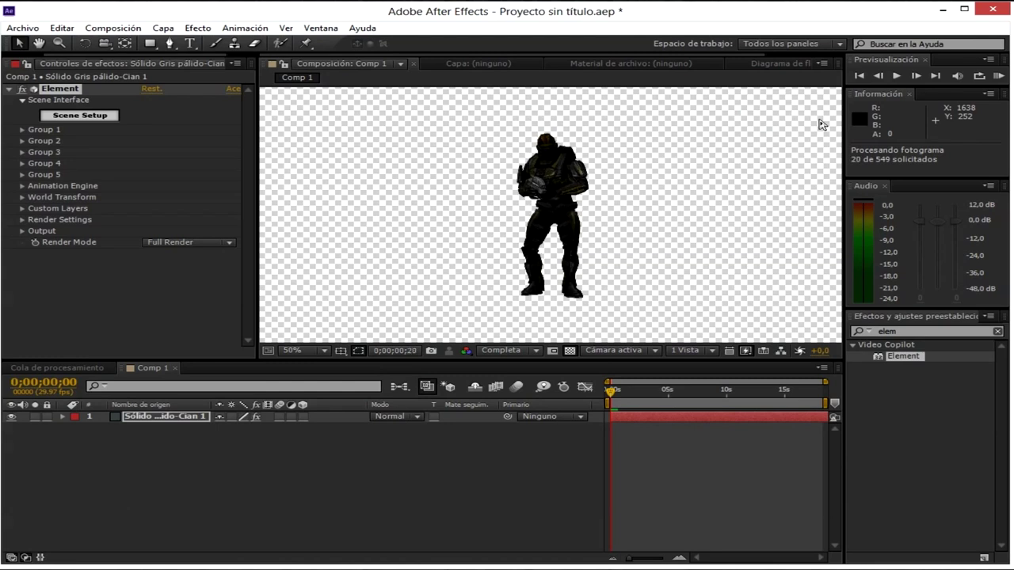
- Switch the preview resolution to quarter and replay the animation
{"action": "left_click", "coordinate": [821, 124]}
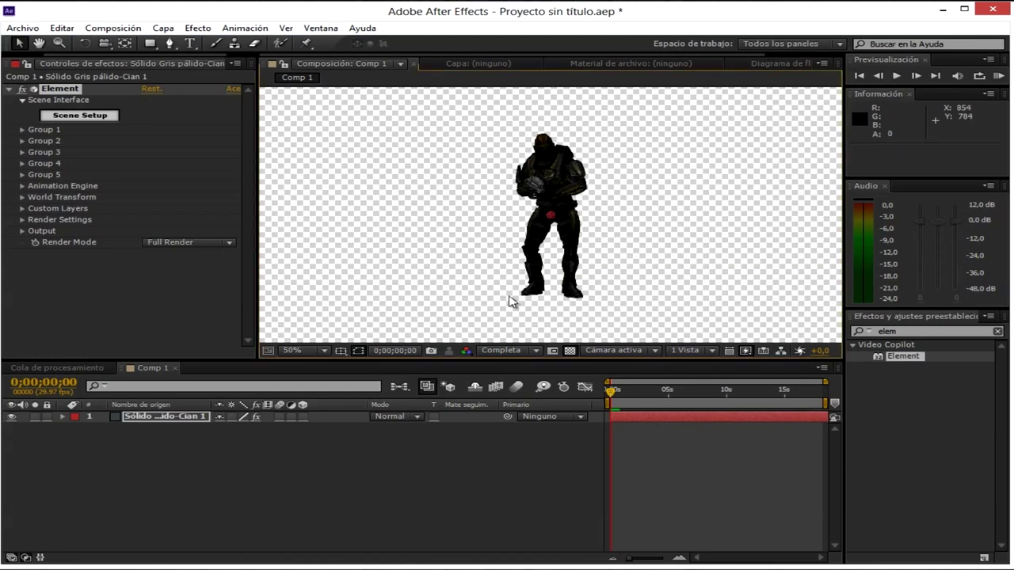
{"action": "left_click", "coordinate": [515, 350]}
{"action": "left_click", "coordinate": [530, 426]}
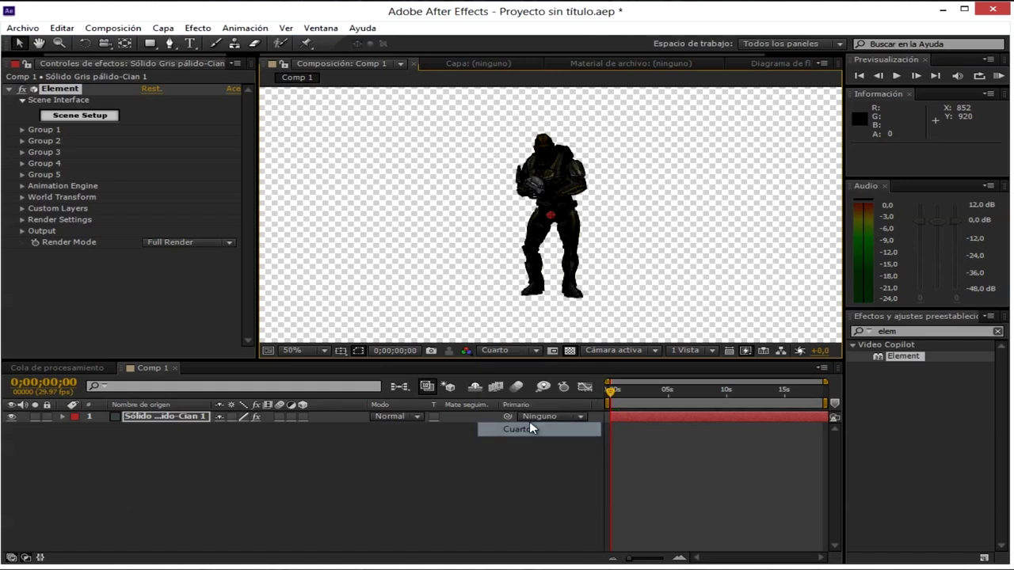
{"action": "key", "text": "KP_0"}
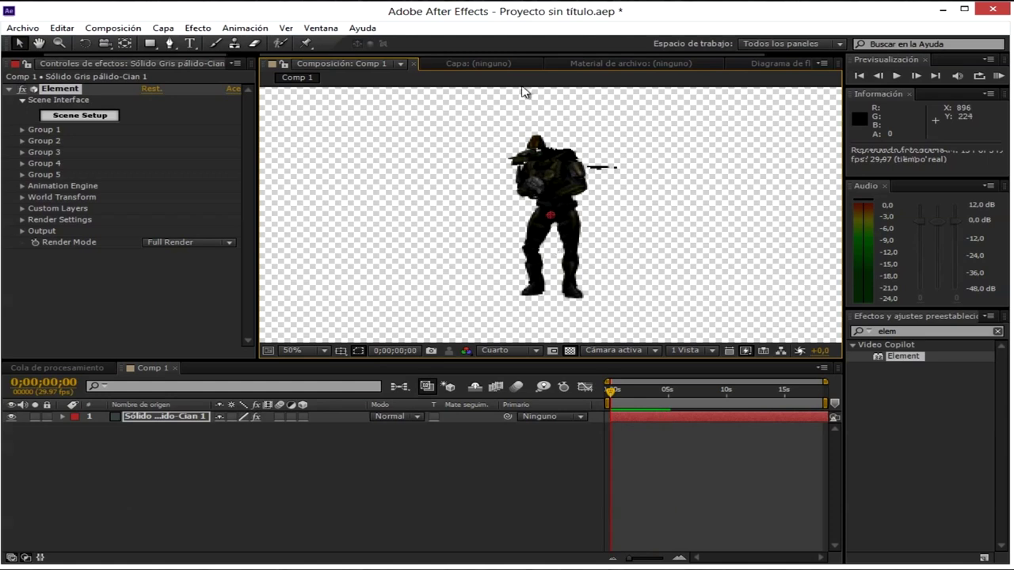
- Locate frame 0;00;04;20 and end the work area there
{"action": "left_click_drag", "start_coordinate": [620, 398], "coordinate": [663, 392]}
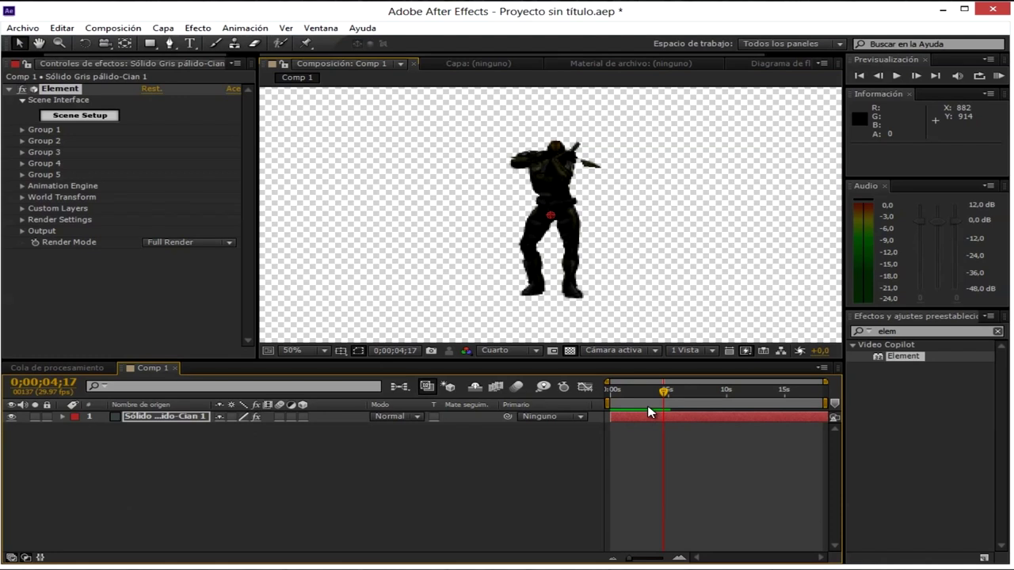
{"action": "left_click", "coordinate": [648, 410]}
{"action": "left_click", "coordinate": [662, 396]}
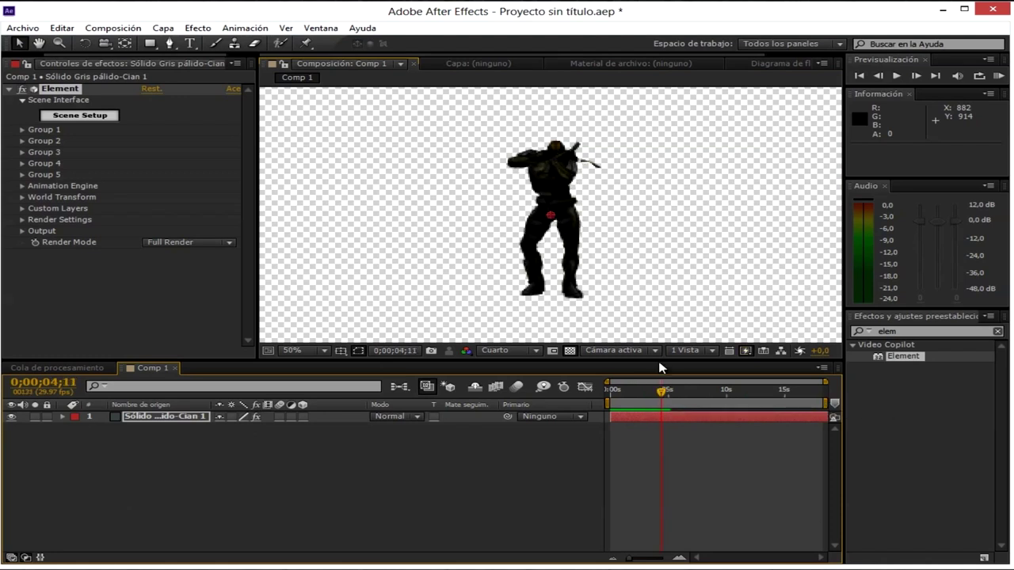
{"action": "key", "text": "space"}
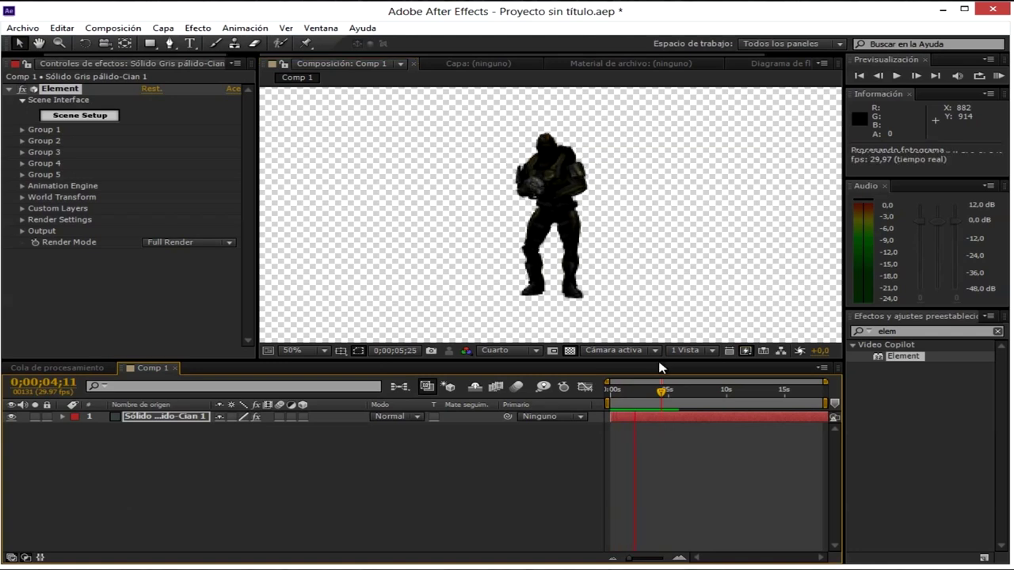
{"action": "key", "text": "space"}
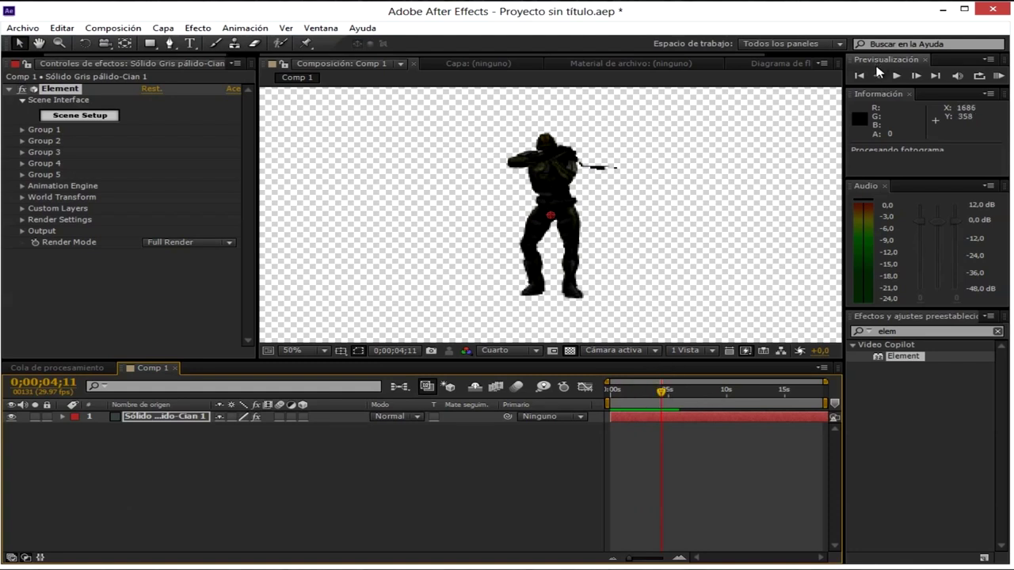
{"action": "left_click", "coordinate": [916, 75]}
{"action": "left_click", "coordinate": [916, 76]}
{"action": "left_click", "coordinate": [916, 75]}
{"action": "left_click", "coordinate": [916, 76]}
{"action": "left_click", "coordinate": [916, 76]}
{"action": "left_click", "coordinate": [915, 75]}
{"action": "left_click", "coordinate": [915, 76]}
{"action": "left_click", "coordinate": [916, 75]}
{"action": "left_click", "coordinate": [916, 75]}
{"action": "left_click", "coordinate": [915, 75]}
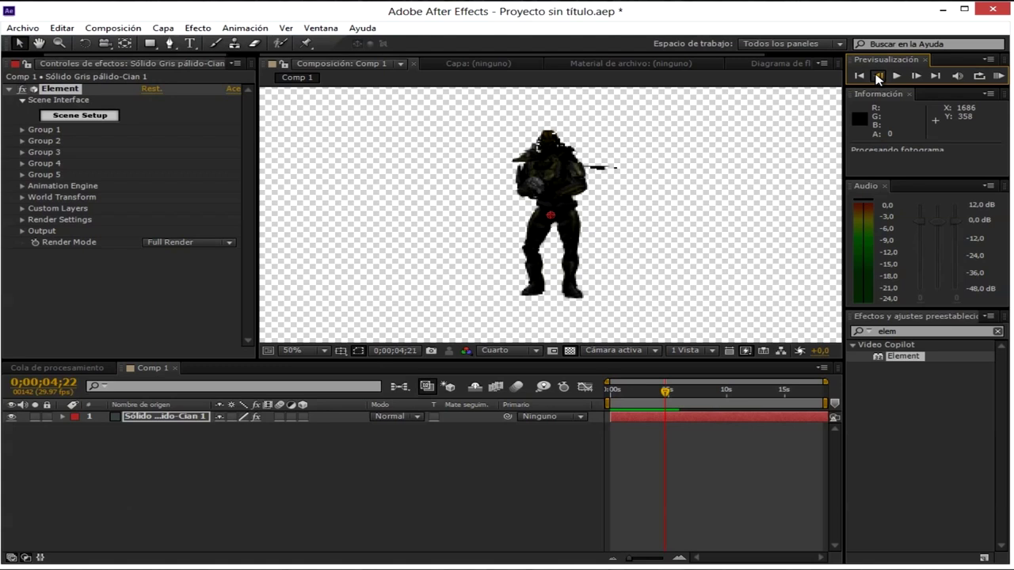
{"action": "left_click", "coordinate": [877, 75]}
{"action": "left_click", "coordinate": [878, 75]}
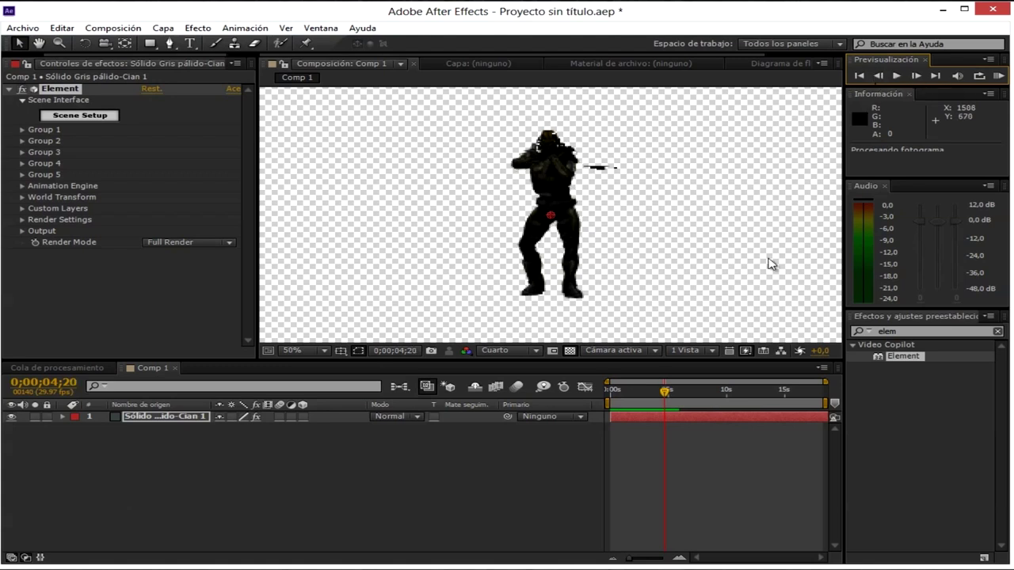
{"action": "key", "text": "n"}
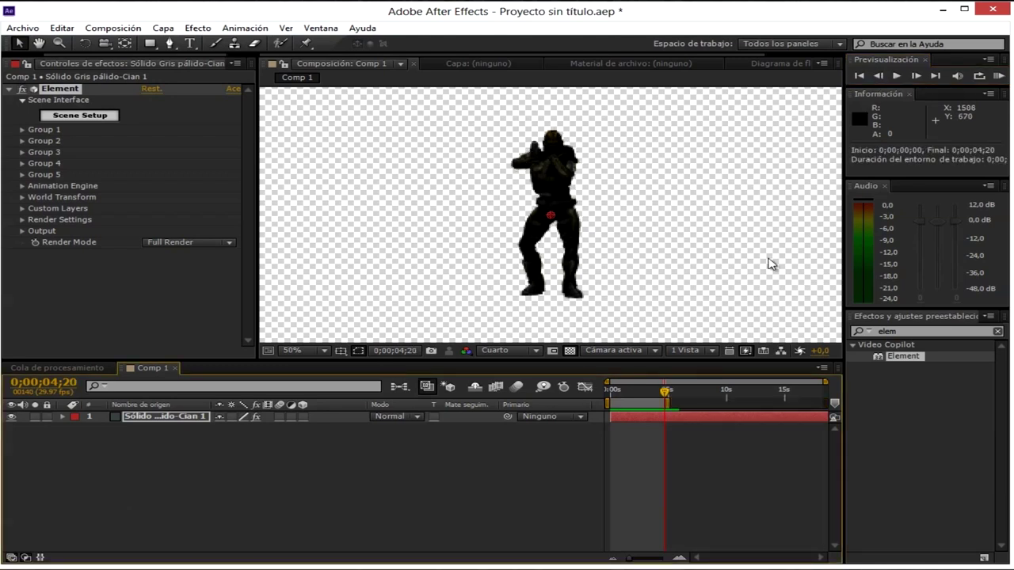
- Trim Comp 1 to its work area ending near 0;00;04;21 and scrub to check it
{"action": "right_click", "coordinate": [622, 406]}
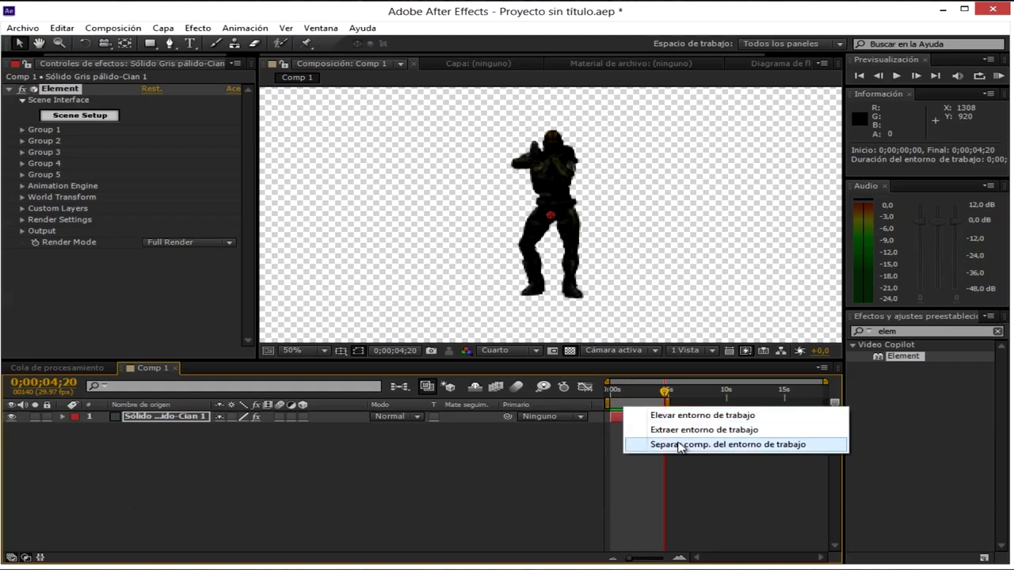
{"action": "left_click", "coordinate": [681, 446]}
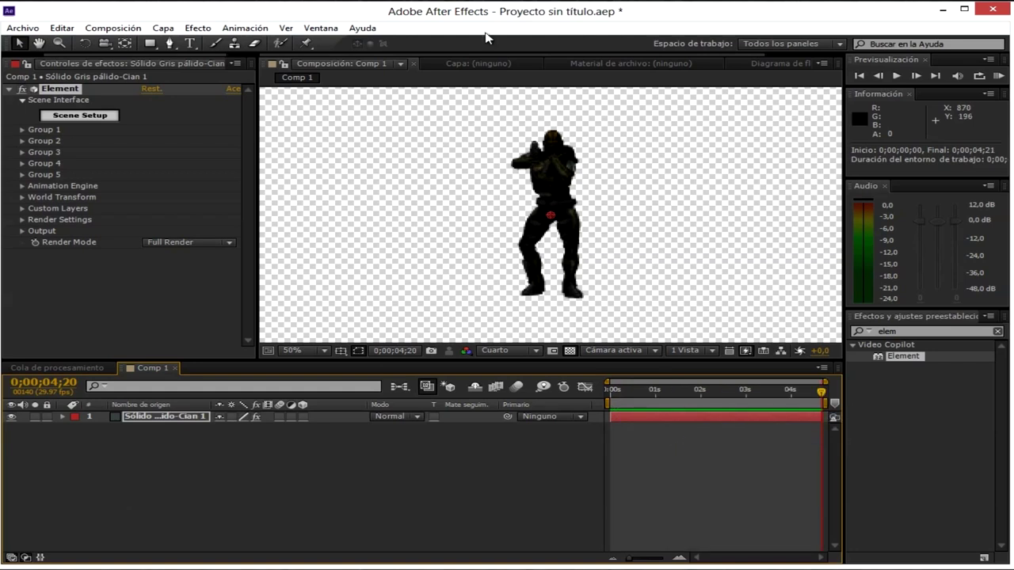
{"action": "left_click", "coordinate": [622, 393]}
{"action": "mouse_move", "coordinate": [622, 400]}
{"action": "left_mouse_down"}
{"action": "mouse_move", "coordinate": [725, 396]}
{"action": "mouse_move", "coordinate": [634, 398]}
{"action": "left_mouse_up"}
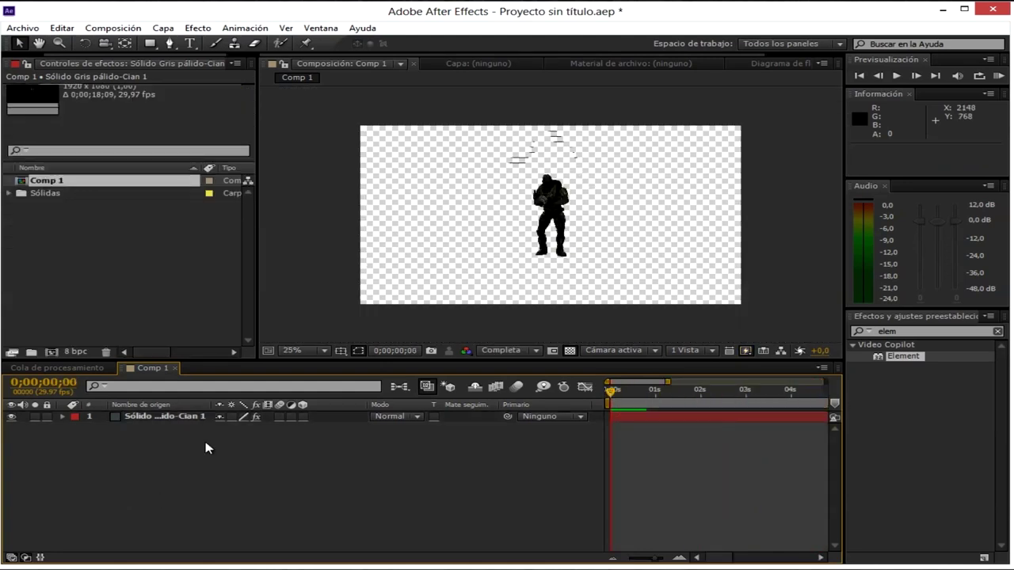
{"action": "right_click", "coordinate": [197, 446]}
- Add a new camera, Cámara 1, to Comp 1 with default settings
{"action": "mouse_move", "coordinate": [261, 301]}
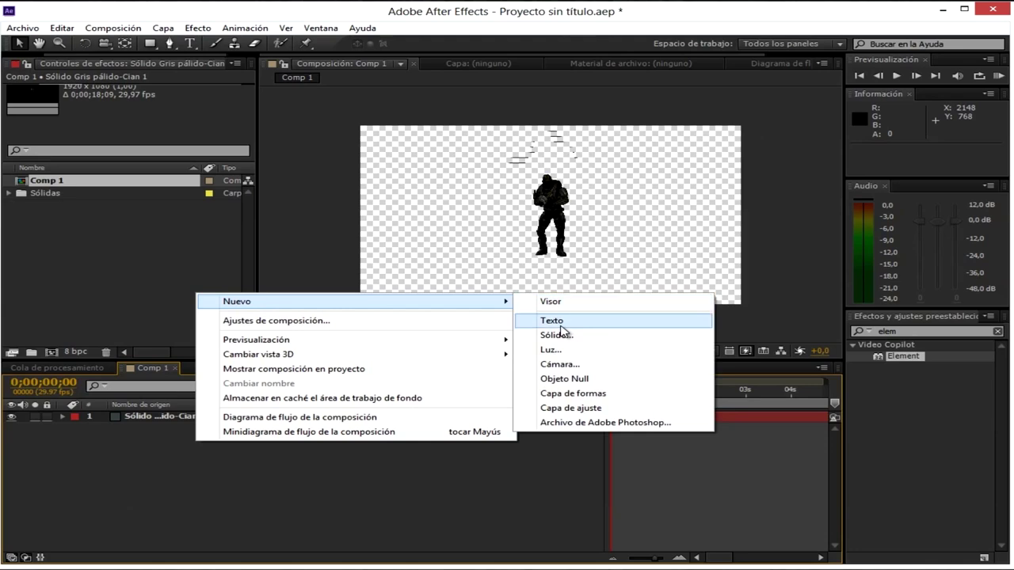
{"action": "left_click", "coordinate": [583, 365]}
{"action": "left_click", "coordinate": [671, 404]}
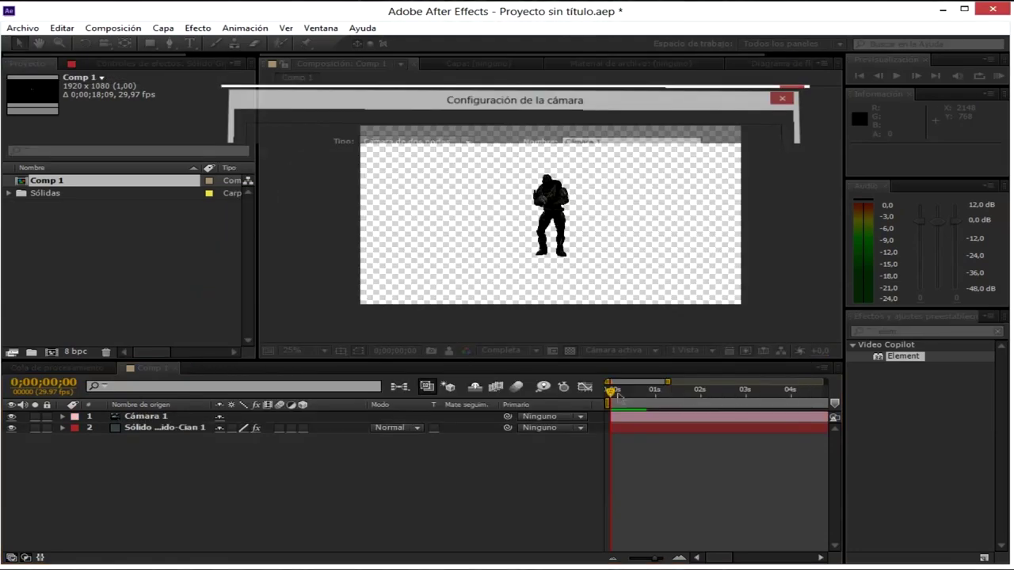
- Rename the Element solid to 'soldado y entorno', fixing the misspelled first letter
{"action": "left_click", "coordinate": [148, 429]}
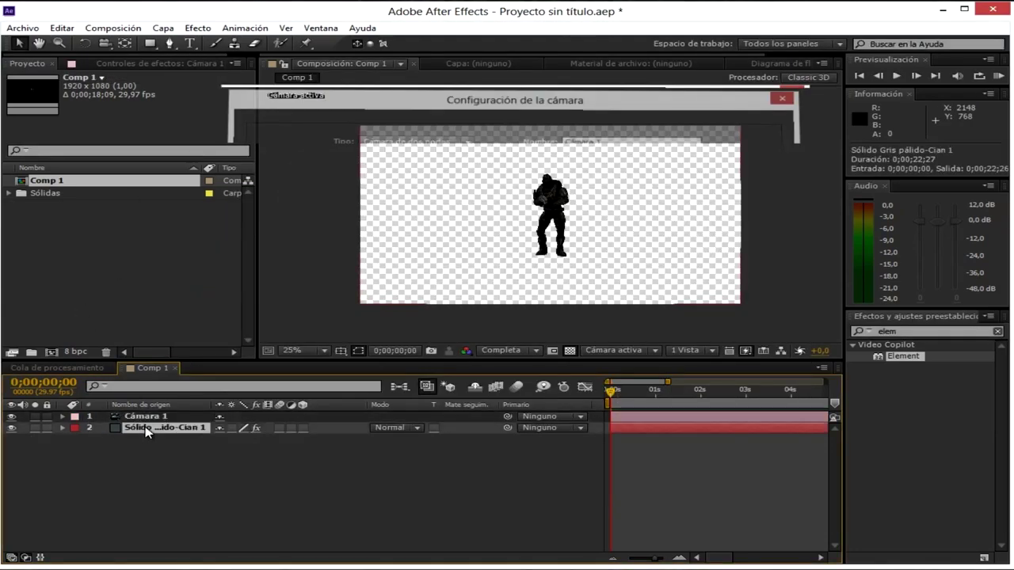
{"action": "key", "text": "Return"}
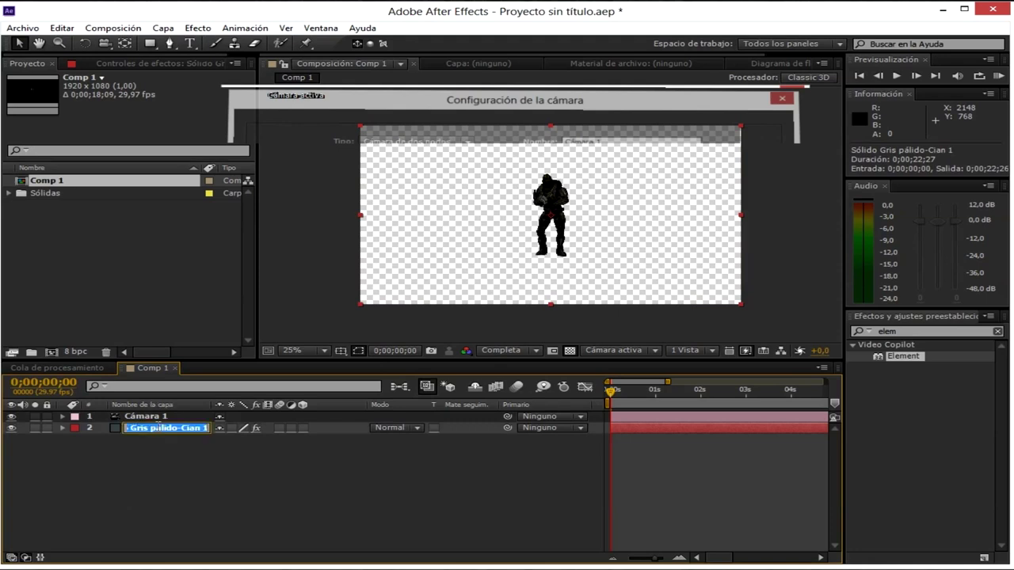
{"action": "type", "text": "coldado y entorno"}
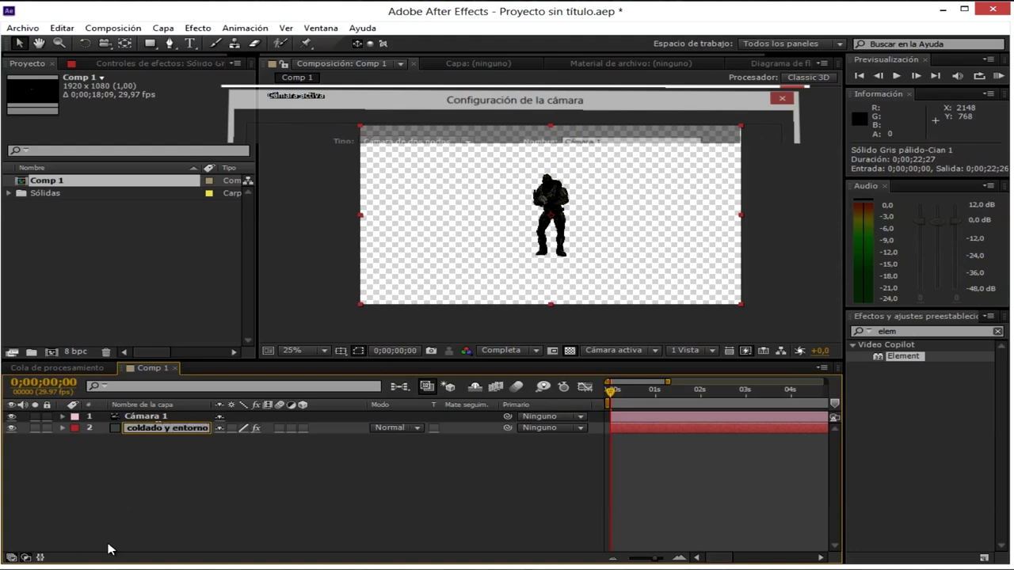
{"action": "double_click", "coordinate": [143, 425]}
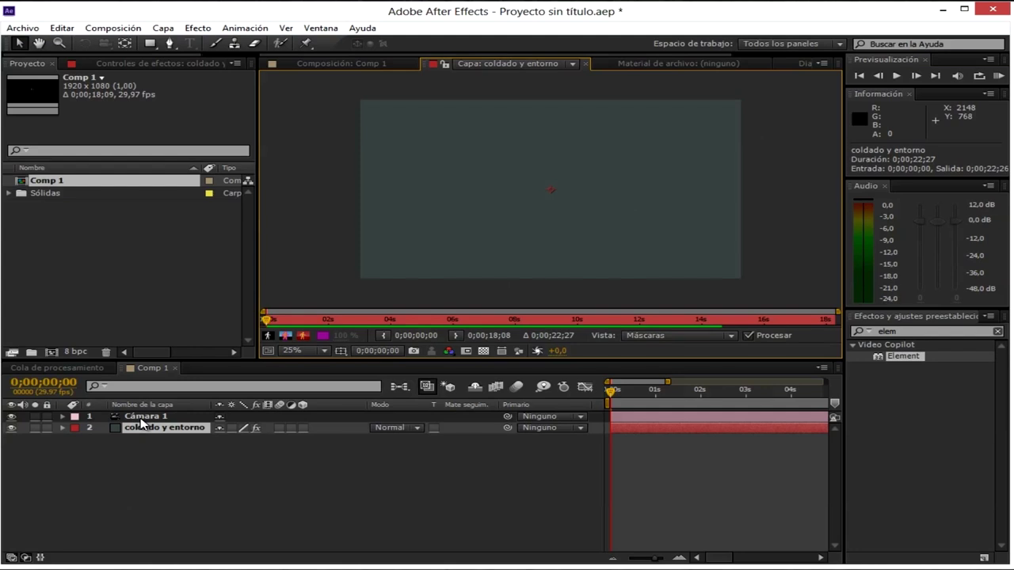
{"action": "left_click", "coordinate": [301, 61]}
{"action": "left_click", "coordinate": [163, 425]}
{"action": "left_click", "coordinate": [163, 426]}
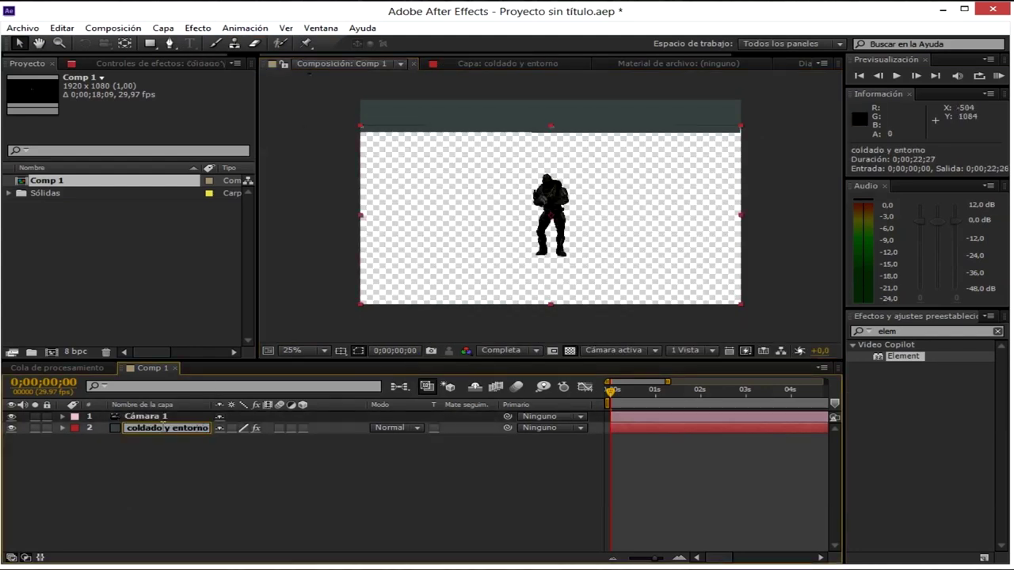
{"action": "key", "text": "Home"}
{"action": "key", "text": "Delete"}
{"action": "type", "text": "s"}
{"action": "left_click", "coordinate": [188, 487]}
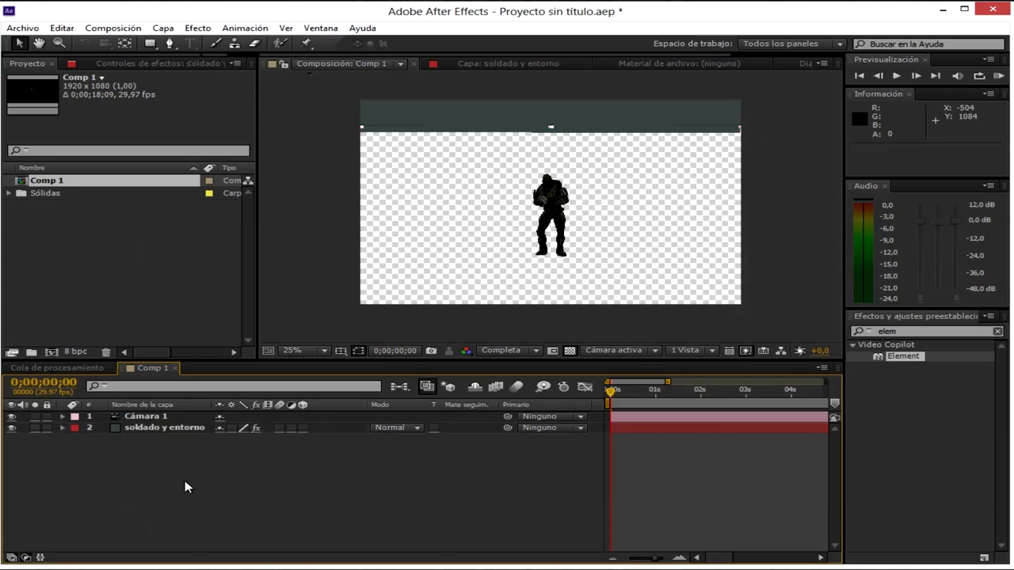
{"action": "left_click", "coordinate": [159, 429]}
{"action": "left_click", "coordinate": [127, 64]}
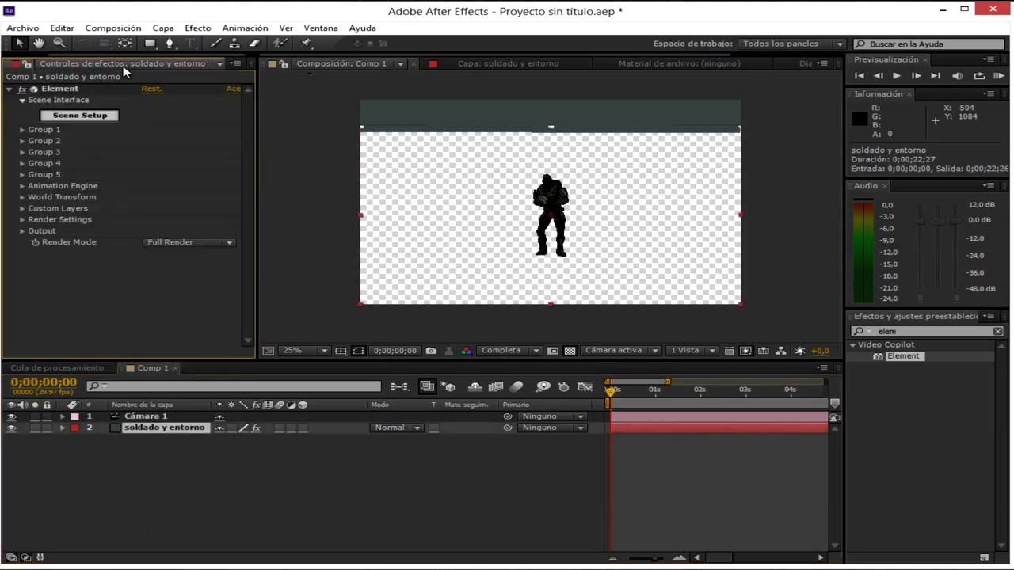
- Browse the Model Browser's Metropolitan folders for street layout models
{"action": "left_click", "coordinate": [87, 116]}
{"action": "scroll", "coordinate": [119, 452], "scroll_direction": "down", "scroll_amount": 1}
{"action": "scroll", "coordinate": [114, 491], "scroll_direction": "up", "scroll_amount": 1}
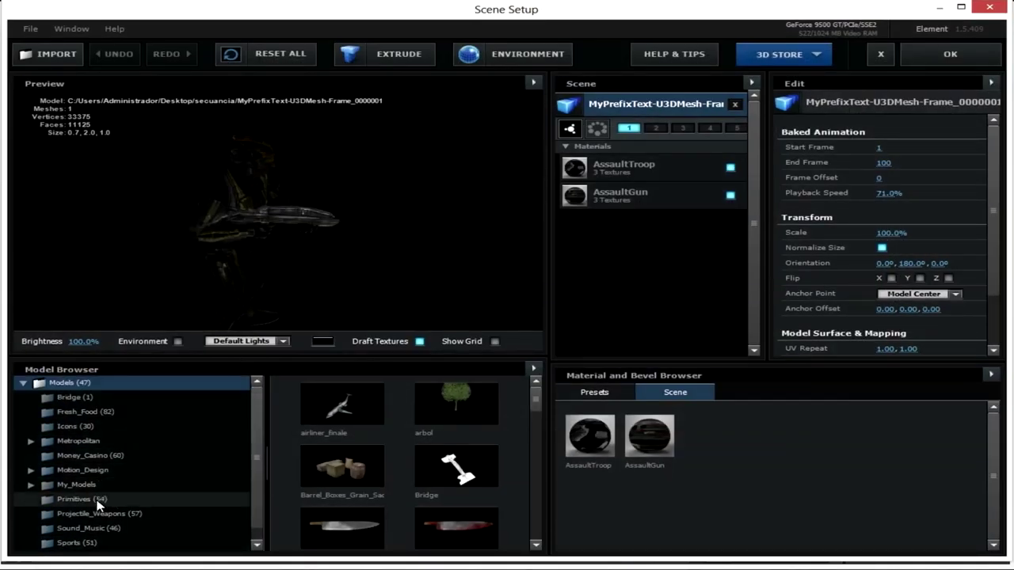
{"action": "scroll", "coordinate": [100, 475], "scroll_direction": "down", "scroll_amount": 1}
{"action": "double_click", "coordinate": [85, 428]}
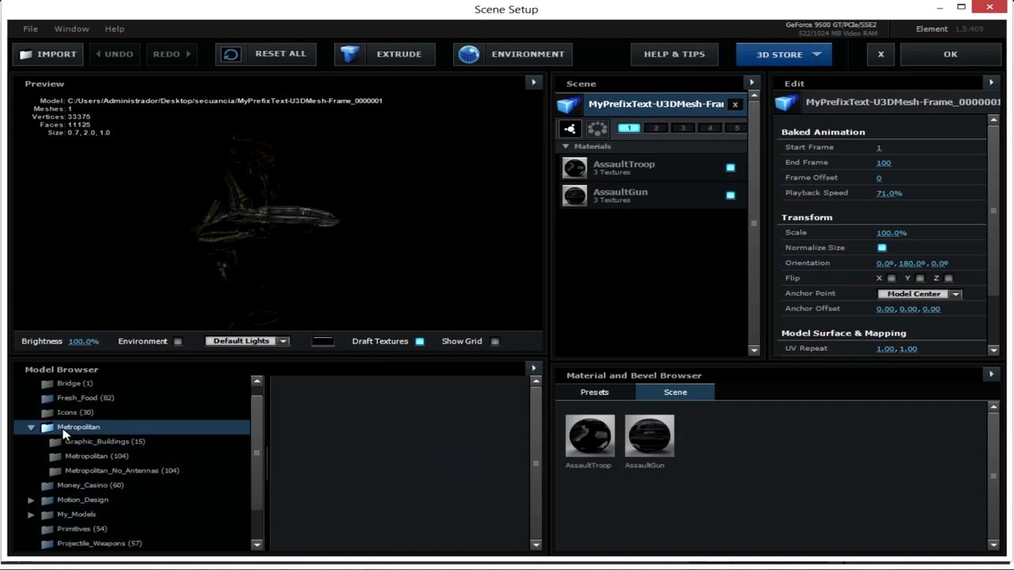
{"action": "left_click", "coordinate": [91, 456]}
{"action": "left_click", "coordinate": [119, 471]}
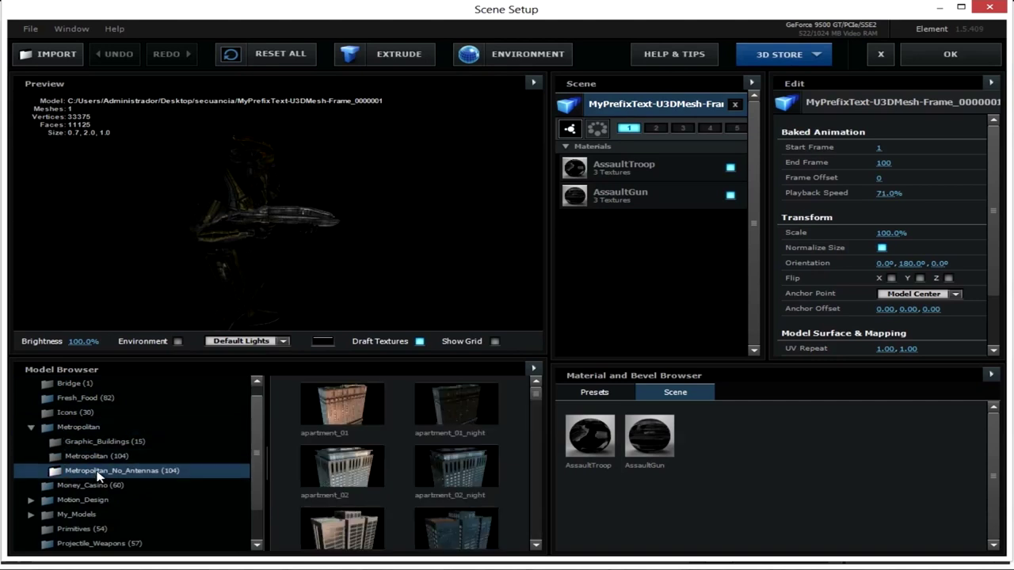
{"action": "left_click", "coordinate": [133, 457]}
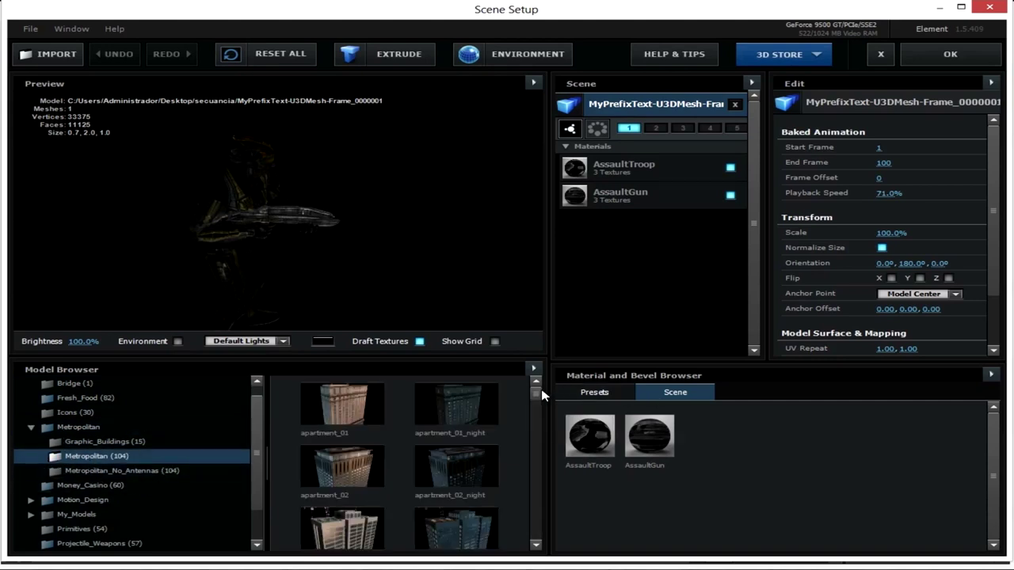
{"action": "left_click_drag", "start_coordinate": [542, 394], "coordinate": [532, 515]}
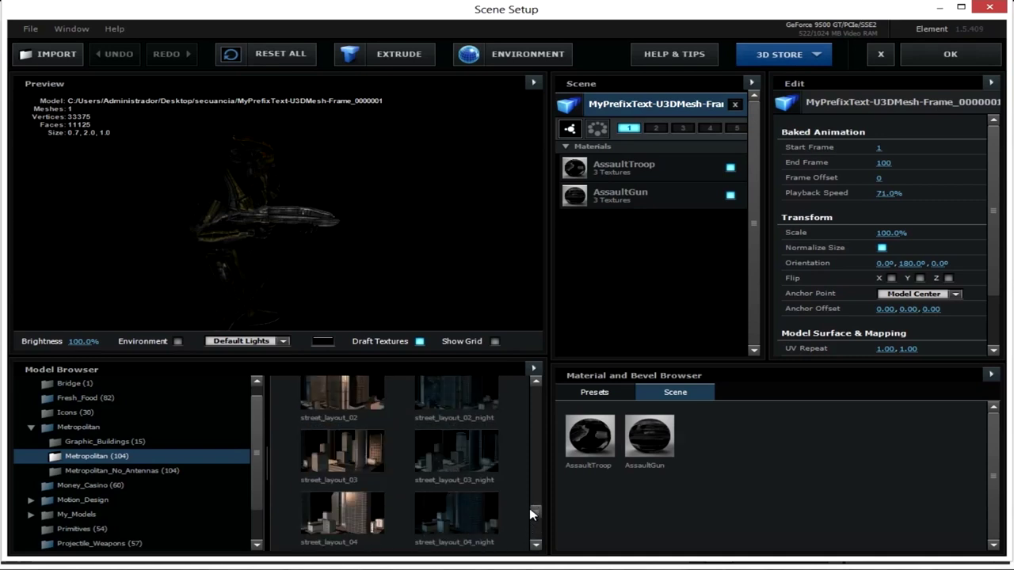
- Try street_layout_04 and street_layout_06_night, then keep street_layout_06 and apply the scene
{"action": "left_click", "coordinate": [376, 483]}
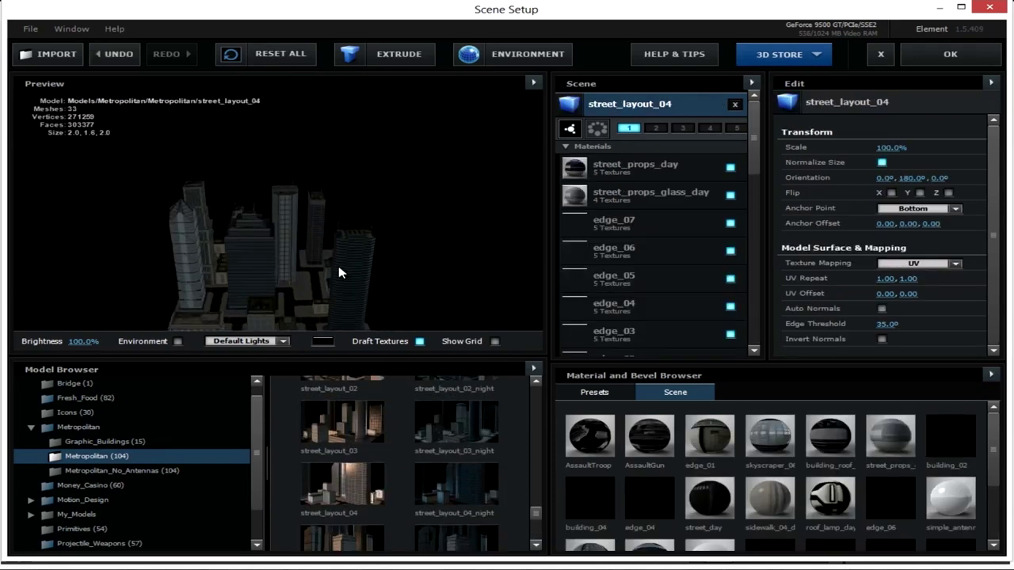
{"action": "scroll", "coordinate": [408, 483], "scroll_direction": "down", "scroll_amount": 2}
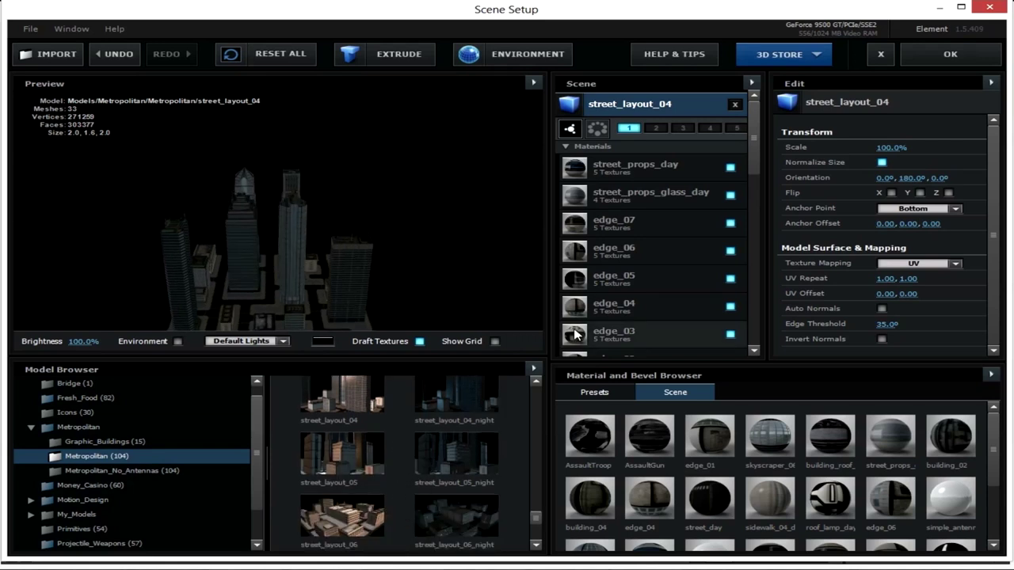
{"action": "left_click", "coordinate": [736, 105]}
{"action": "left_click", "coordinate": [455, 517]}
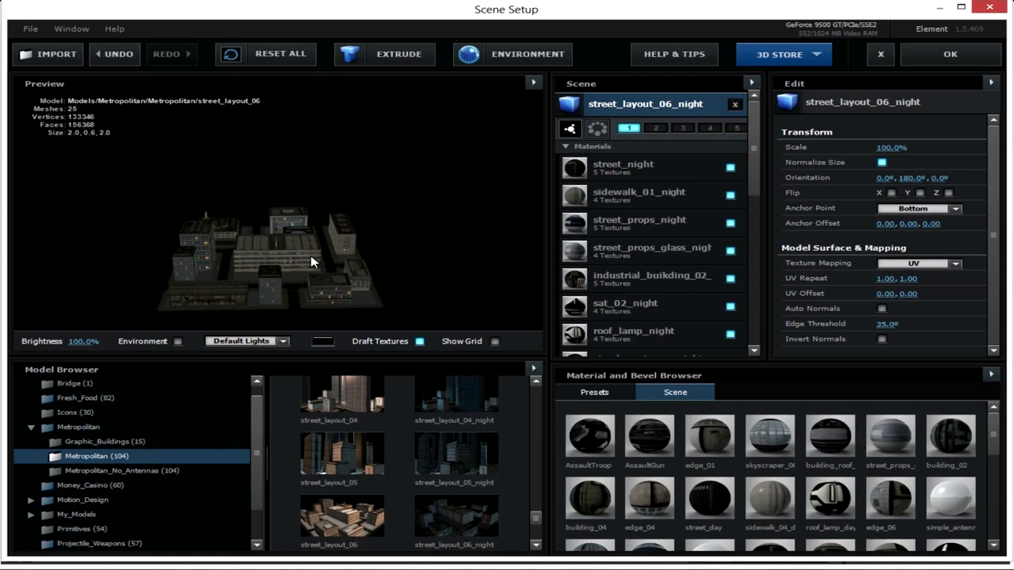
{"action": "left_click", "coordinate": [735, 104]}
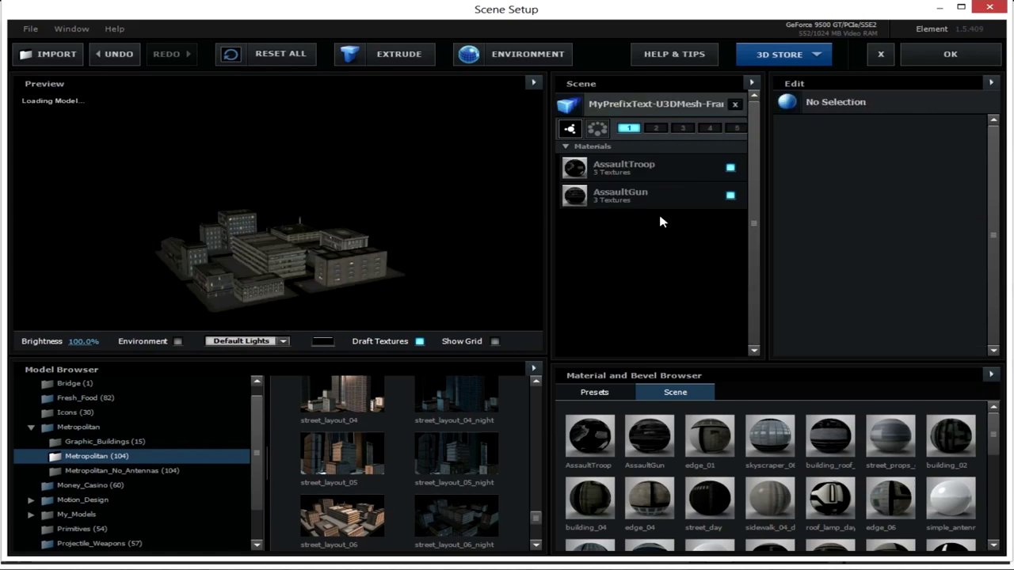
{"action": "left_click", "coordinate": [362, 507]}
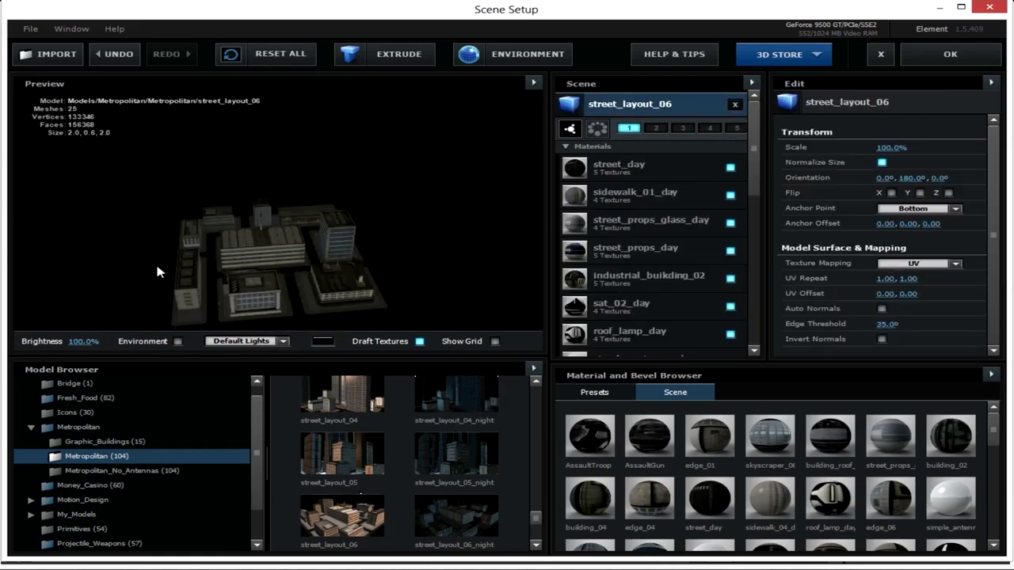
{"action": "left_click", "coordinate": [951, 54]}
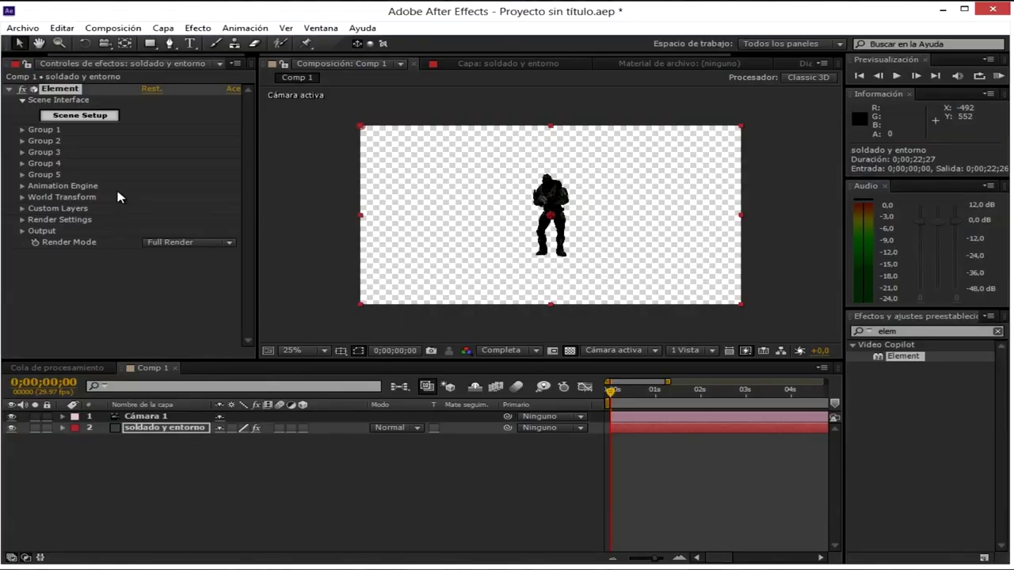
- Assign the city model to group 2 in Scene Setup
{"action": "left_click", "coordinate": [69, 117]}
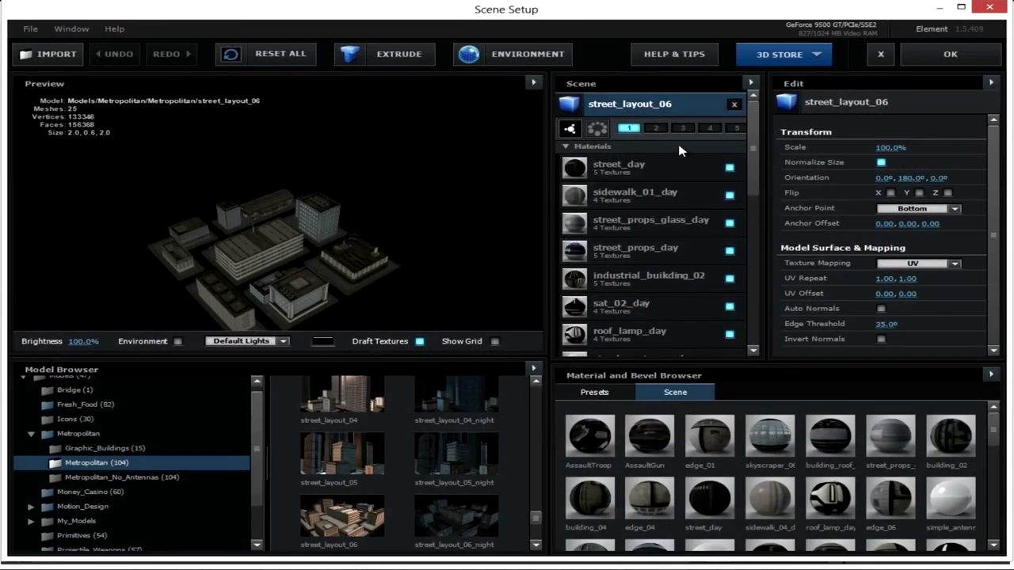
{"action": "left_click", "coordinate": [655, 129]}
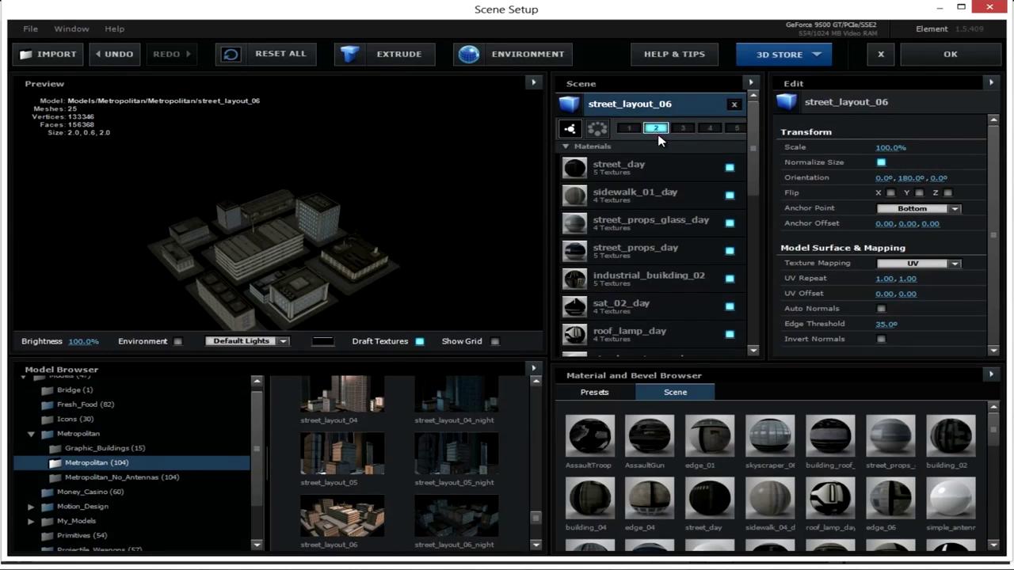
{"action": "left_click", "coordinate": [931, 53]}
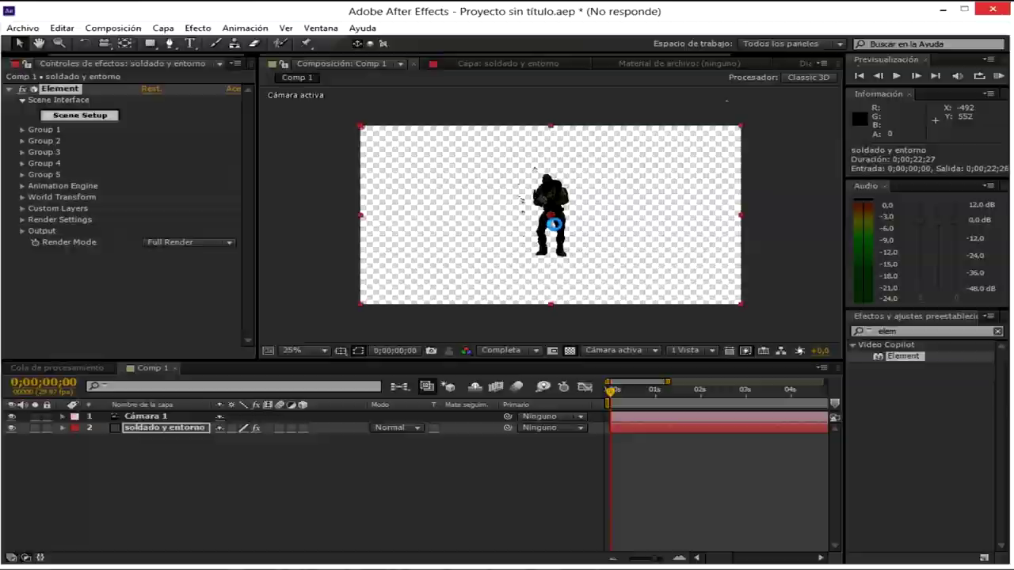
- Expand Group 2's Particle Replicator and scrub its Position XY Y value to 765
{"action": "scroll", "coordinate": [569, 205], "scroll_direction": "up", "scroll_amount": 2}
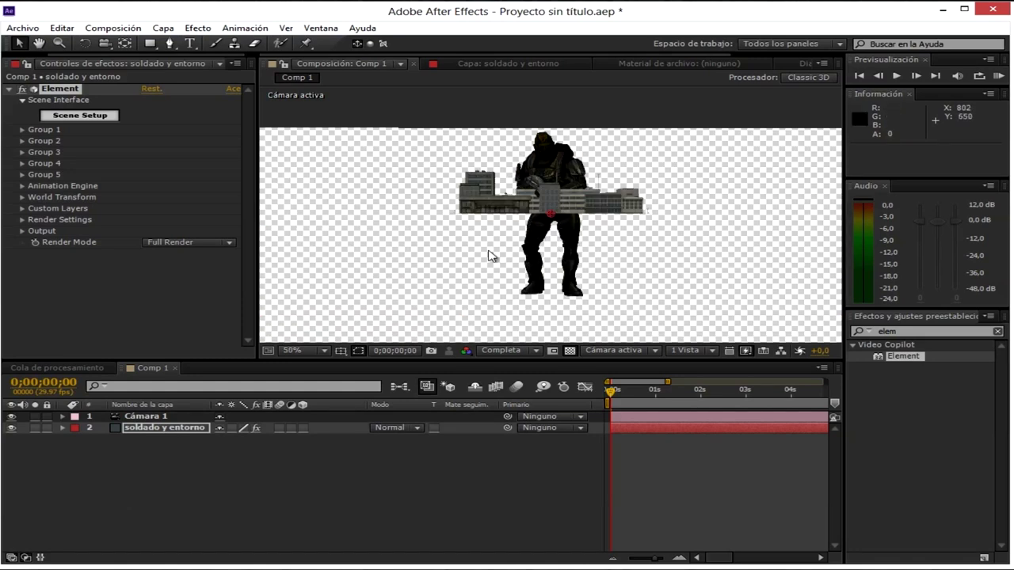
{"action": "left_click", "coordinate": [23, 129]}
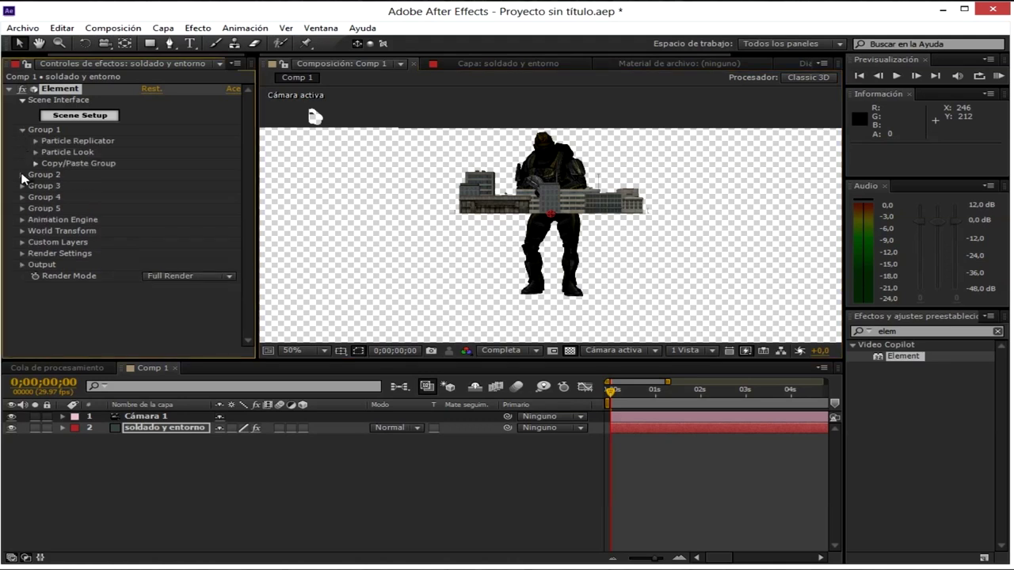
{"action": "left_click", "coordinate": [23, 175]}
{"action": "left_click", "coordinate": [36, 197]}
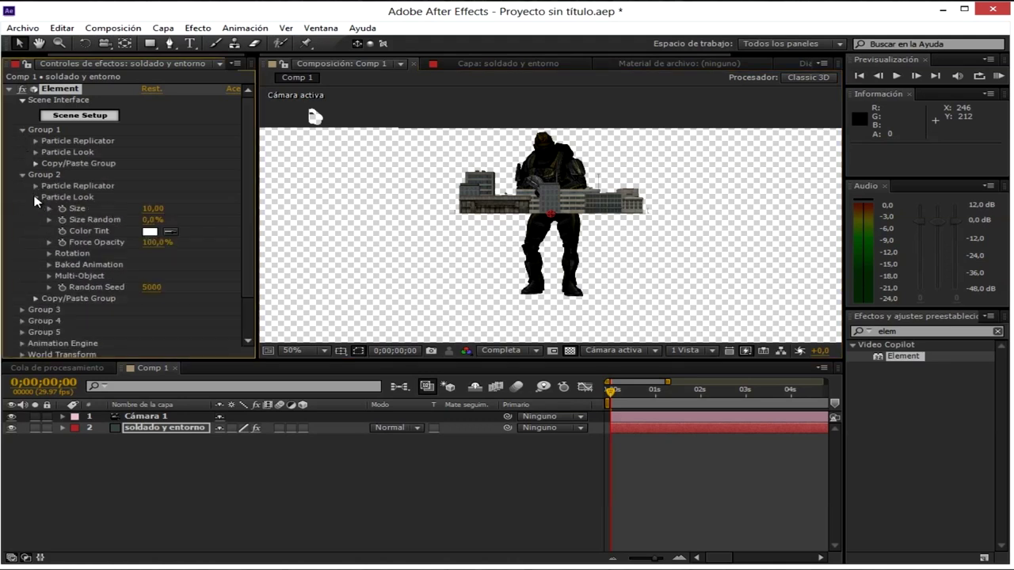
{"action": "left_click", "coordinate": [36, 186]}
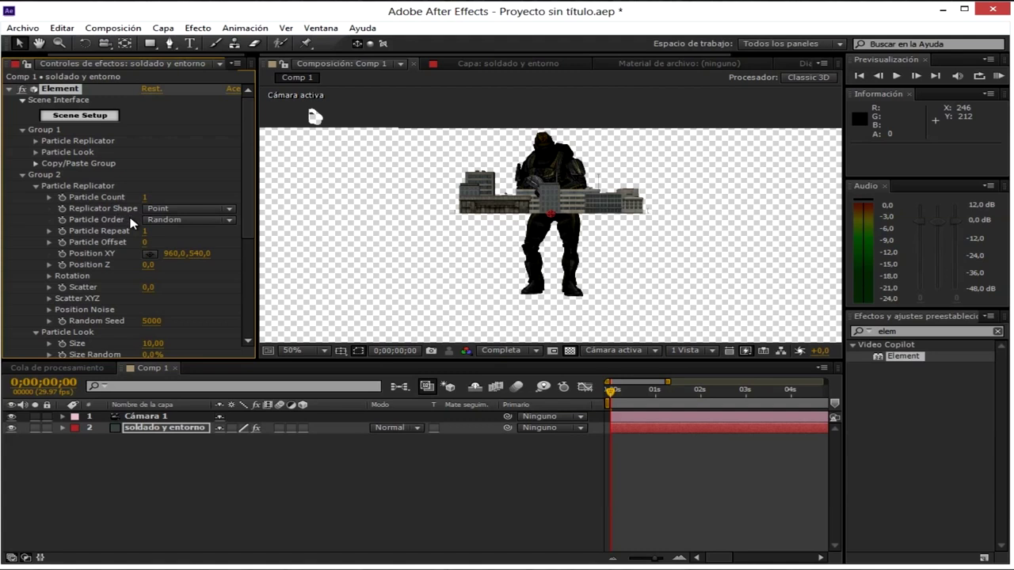
{"action": "mouse_move", "coordinate": [200, 255]}
{"action": "left_mouse_down"}
{"action": "mouse_move", "coordinate": [412, 240]}
{"action": "mouse_move", "coordinate": [400, 234]}
{"action": "left_mouse_up"}
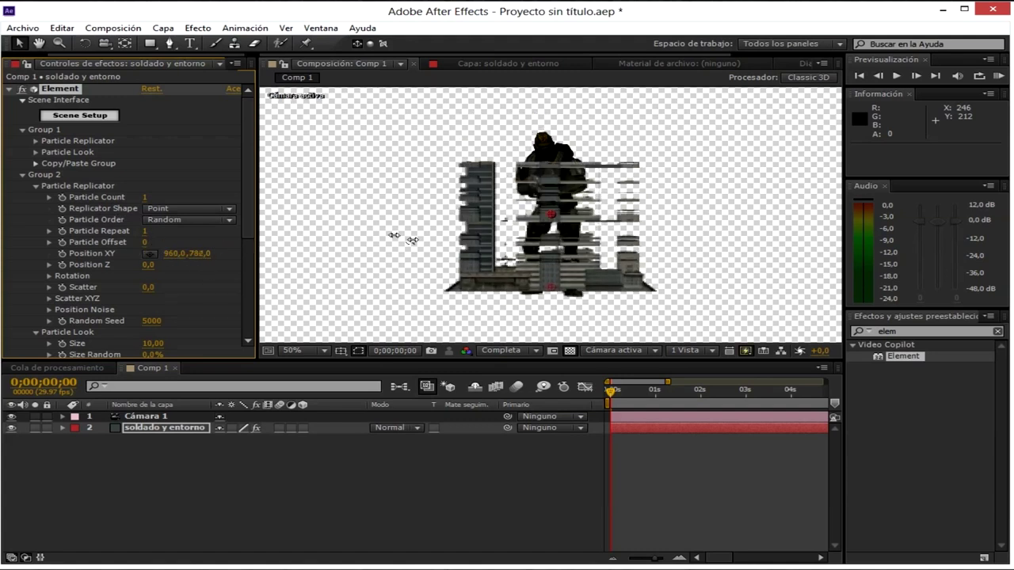
{"action": "left_click_drag", "start_coordinate": [400, 234], "coordinate": [404, 235]}
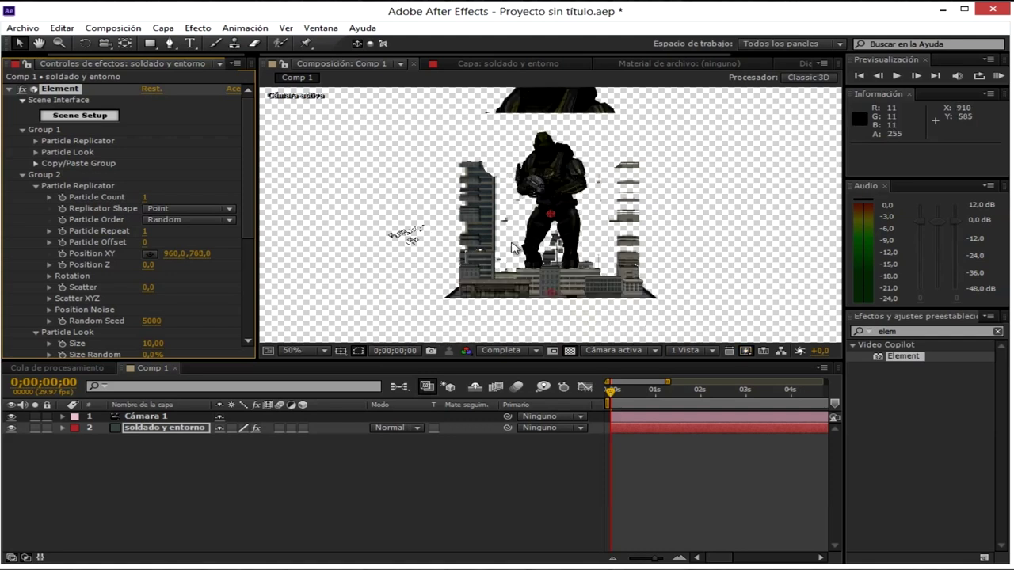
{"action": "left_click", "coordinate": [80, 116]}
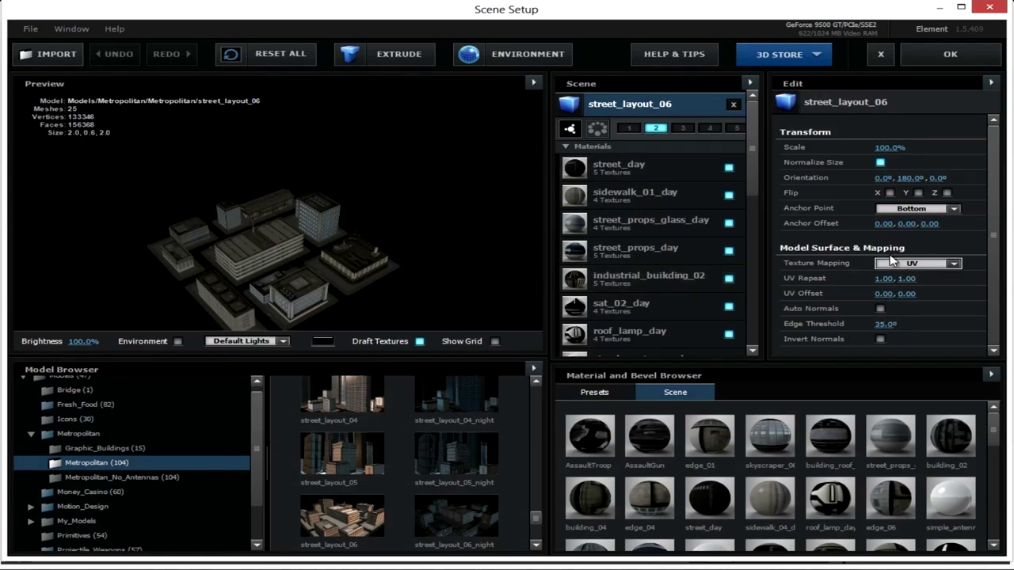
- Scale the street_layout_06 model to 300%, then raise it to 700% and apply
{"action": "left_click", "coordinate": [885, 148]}
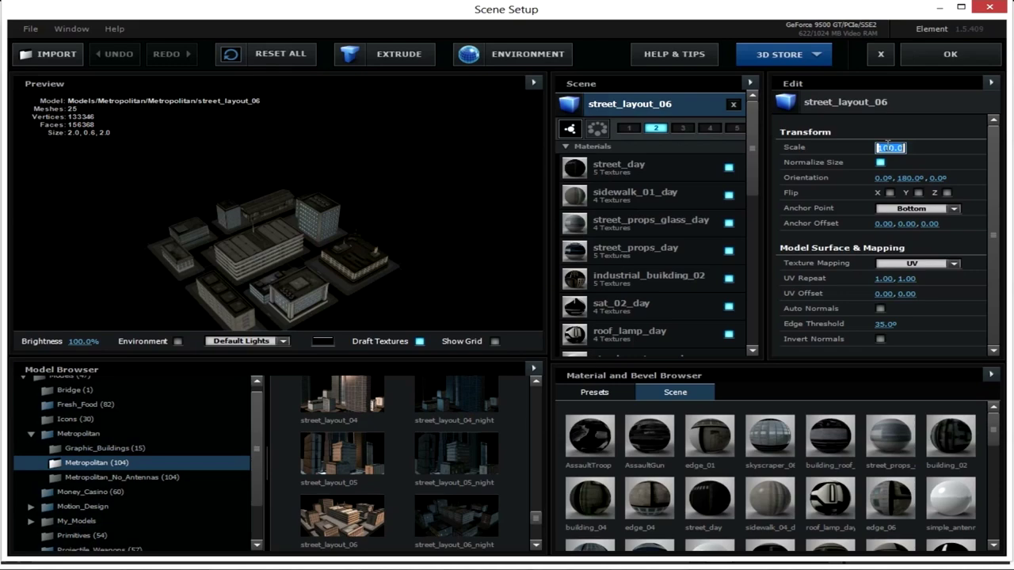
{"action": "type", "text": "300"}
{"action": "key", "text": "Return"}
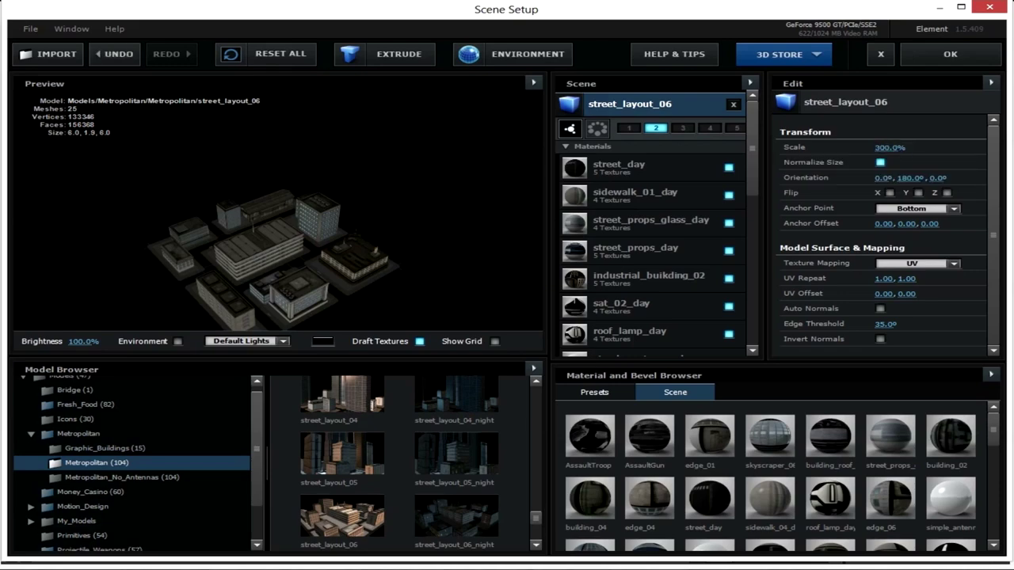
{"action": "left_click", "coordinate": [950, 54]}
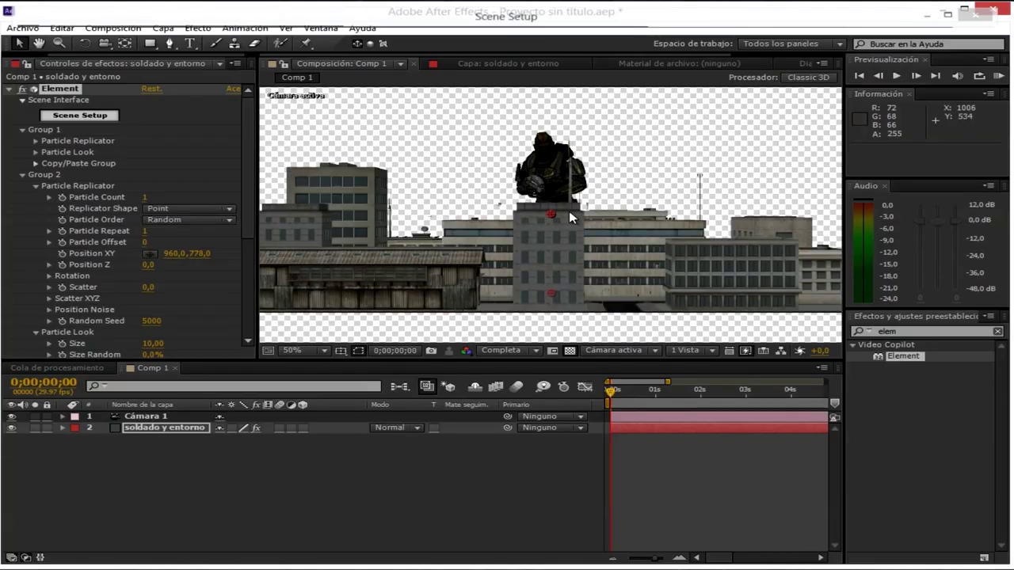
{"action": "left_click", "coordinate": [60, 116]}
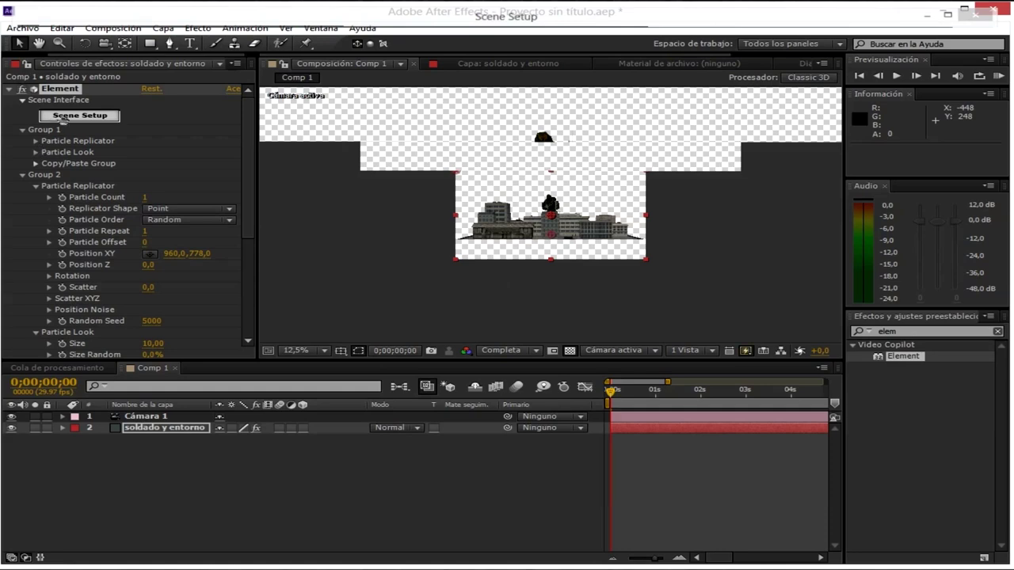
{"action": "left_click", "coordinate": [880, 149]}
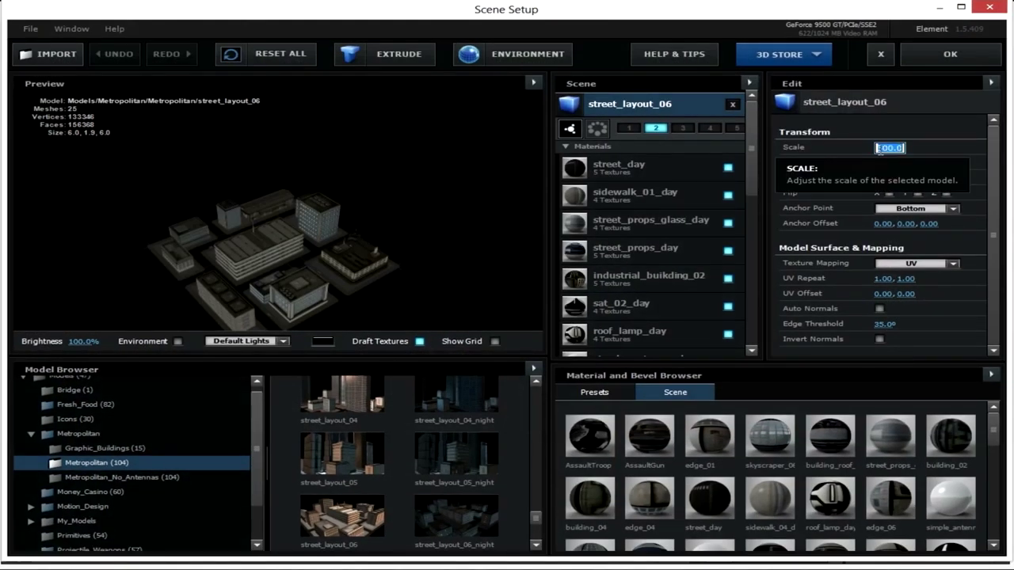
{"action": "key", "text": "BackSpace"}
{"action": "key", "text": "Return"}
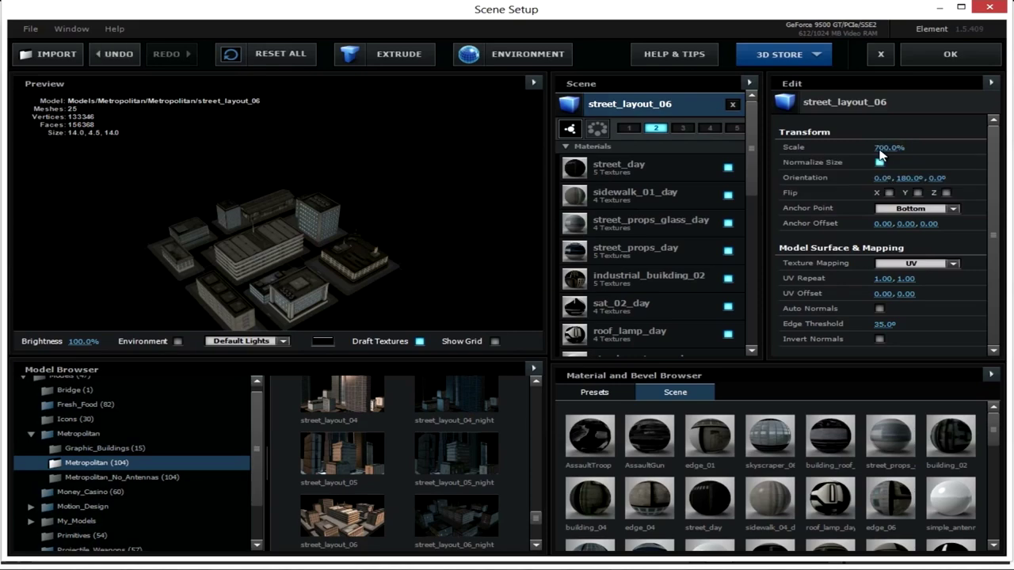
{"action": "left_click", "coordinate": [950, 54]}
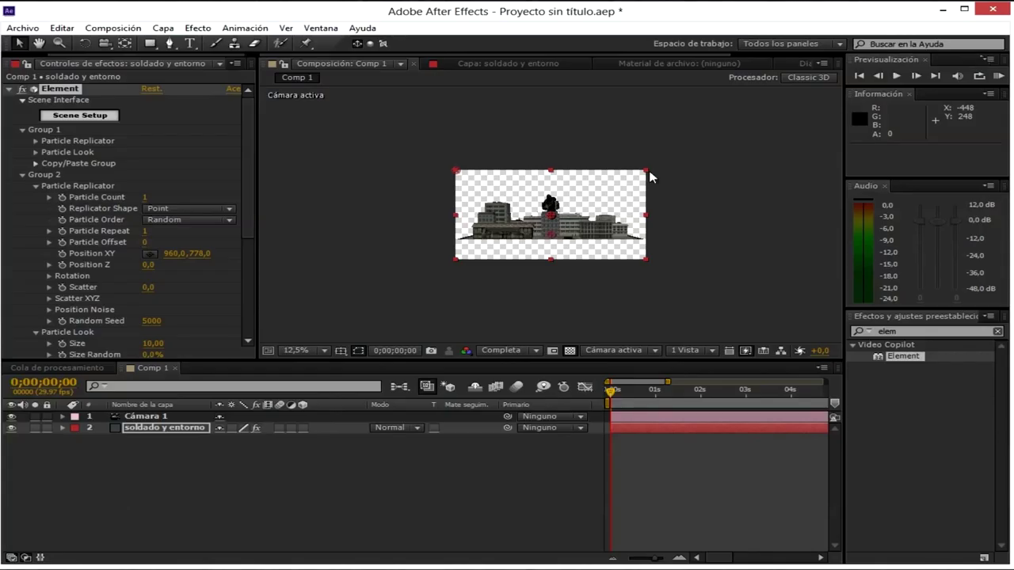
- Orbit Cámara 1 with the Unified Camera tool to look down over the city rooftops
{"action": "key", "text": "comma"}
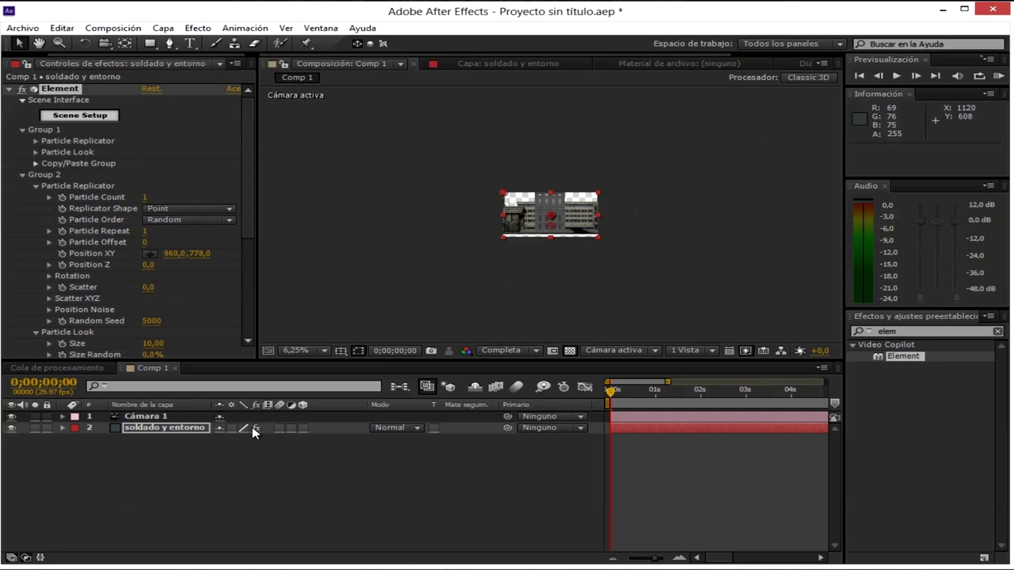
{"action": "key", "text": "c"}
{"action": "scroll", "coordinate": [553, 215], "scroll_direction": "up", "scroll_amount": 4}
{"action": "scroll", "coordinate": [553, 215], "scroll_direction": "up", "scroll_amount": 2}
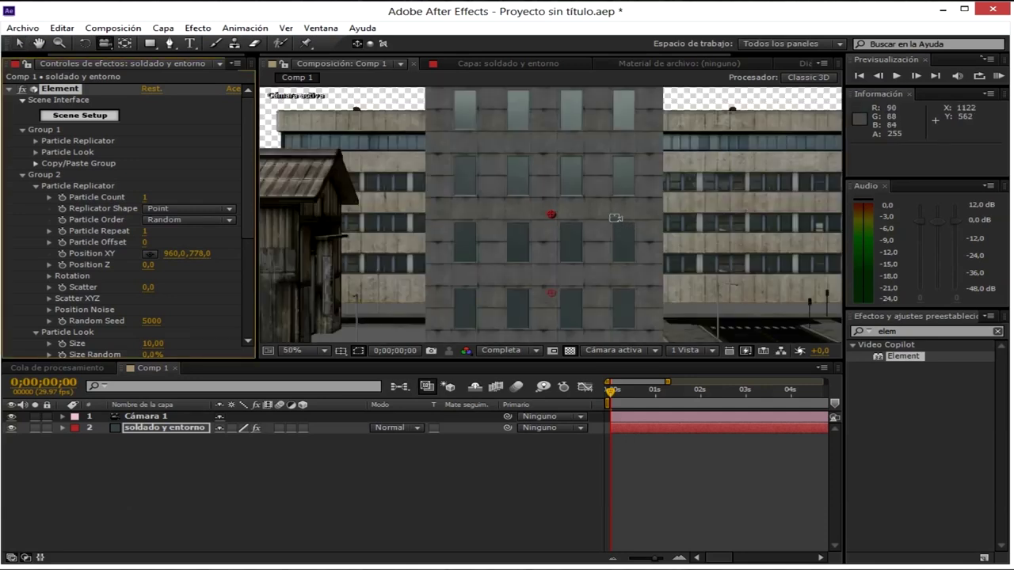
{"action": "scroll", "coordinate": [610, 194], "scroll_direction": "down", "scroll_amount": 4}
{"action": "mouse_move", "coordinate": [579, 194]}
{"action": "left_mouse_down"}
{"action": "mouse_move", "coordinate": [576, 211]}
{"action": "mouse_move", "coordinate": [618, 206]}
{"action": "mouse_move", "coordinate": [544, 241]}
{"action": "left_mouse_up"}
{"action": "scroll", "coordinate": [495, 246], "scroll_direction": "up", "scroll_amount": 3}
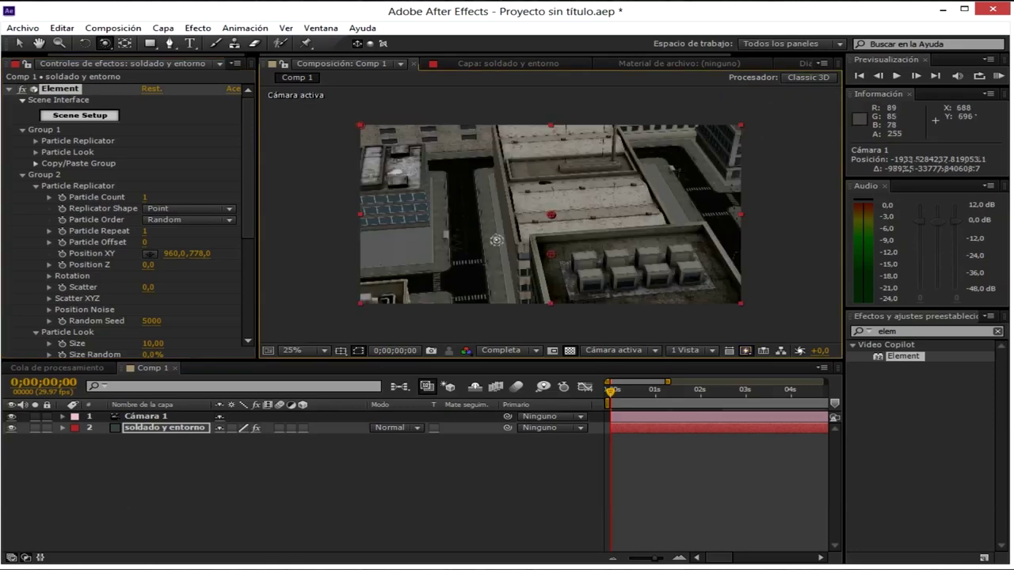
{"action": "scroll", "coordinate": [475, 258], "scroll_direction": "up", "scroll_amount": 1}
{"action": "left_click_drag", "start_coordinate": [520, 268], "coordinate": [510, 267]}
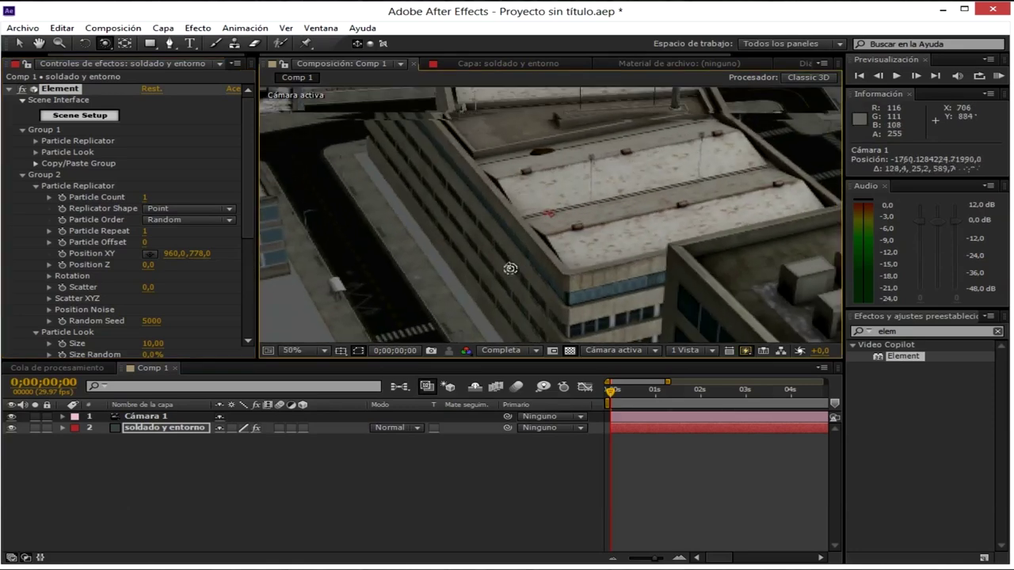
- Expand Group 1's Particle Replicator settings in Effect Controls
{"action": "left_click", "coordinate": [36, 141]}
{"action": "scroll", "coordinate": [106, 154], "scroll_direction": "down", "scroll_amount": 2}
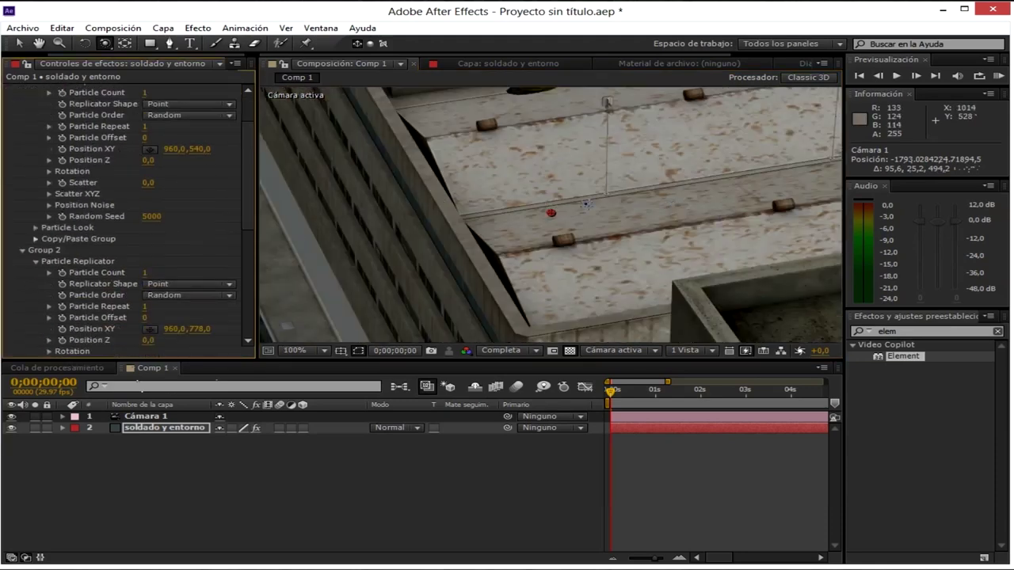
{"action": "scroll", "coordinate": [581, 205], "scroll_direction": "up", "scroll_amount": 4}
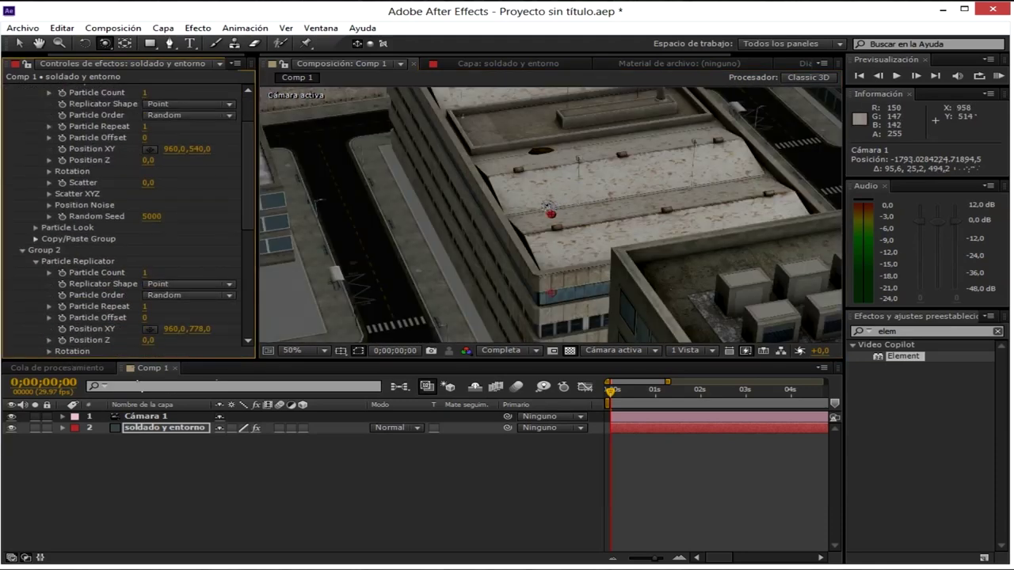
{"action": "scroll", "coordinate": [547, 208], "scroll_direction": "down", "scroll_amount": 4}
{"action": "scroll", "coordinate": [545, 207], "scroll_direction": "up", "scroll_amount": 1}
{"action": "scroll", "coordinate": [103, 191], "scroll_direction": "up", "scroll_amount": 2}
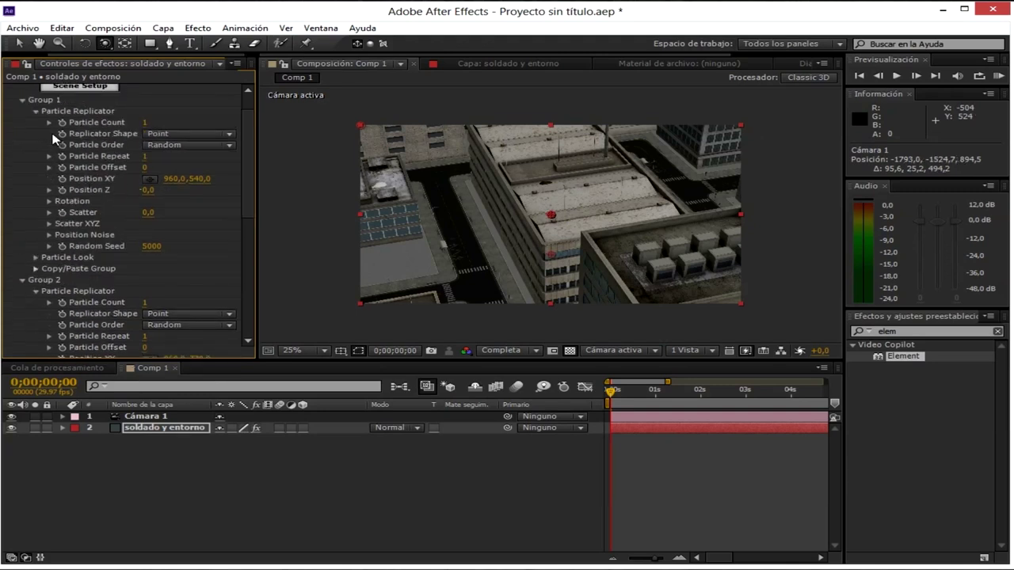
{"action": "scroll", "coordinate": [114, 127], "scroll_direction": "up", "scroll_amount": 2}
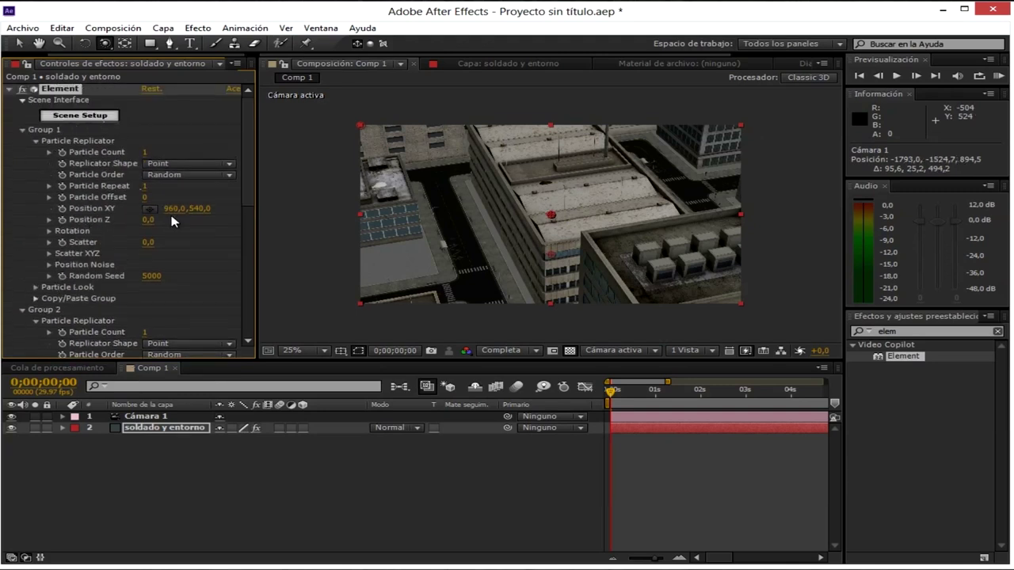
- Scrub Group 1's Particle Replicator X to 667 and Z to 160, then collapse it
{"action": "left_click_drag", "start_coordinate": [181, 216], "coordinate": [80, 217]}
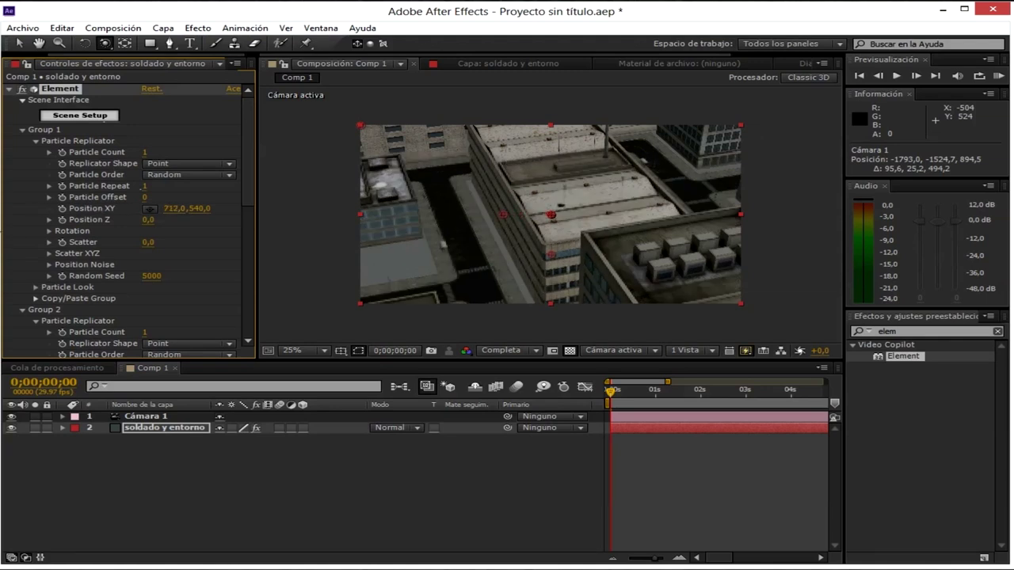
{"action": "left_click_drag", "start_coordinate": [202, 216], "coordinate": [115, 218]}
{"action": "mouse_move", "coordinate": [149, 220]}
{"action": "left_mouse_down"}
{"action": "mouse_move", "coordinate": [242, 219]}
{"action": "mouse_move", "coordinate": [181, 220]}
{"action": "left_mouse_up"}
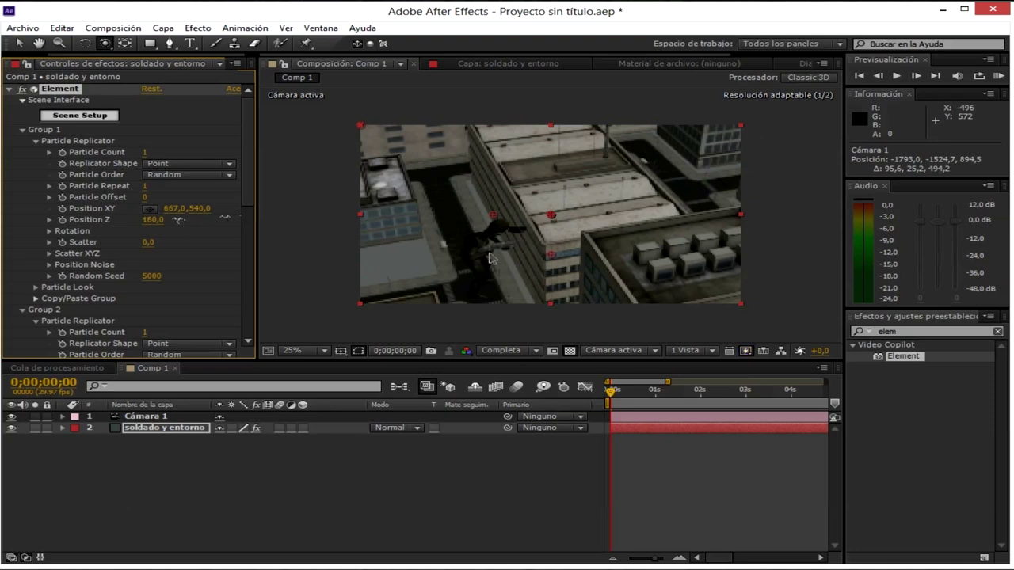
{"action": "scroll", "coordinate": [488, 260], "scroll_direction": "up", "scroll_amount": 2}
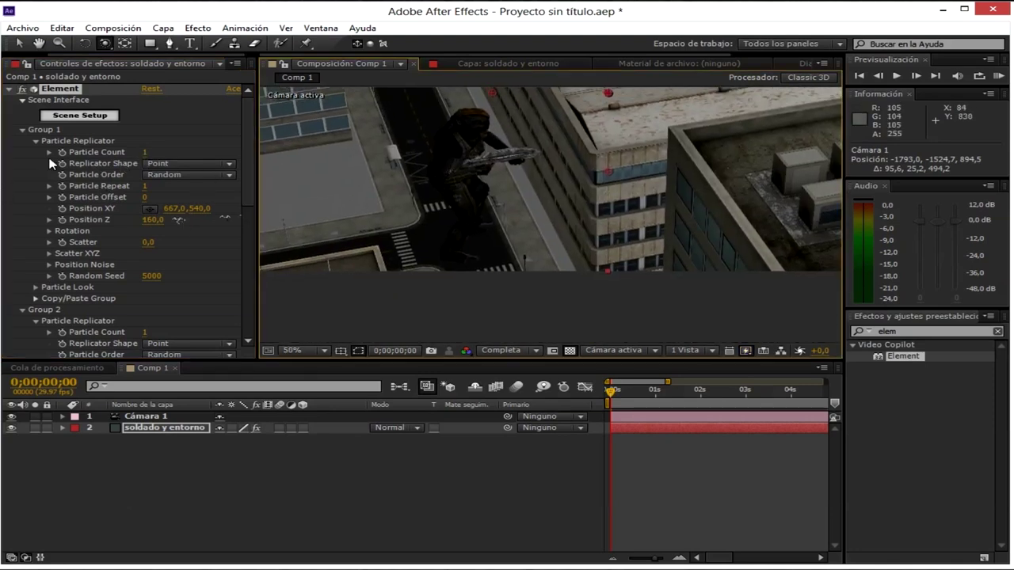
{"action": "left_click", "coordinate": [35, 141]}
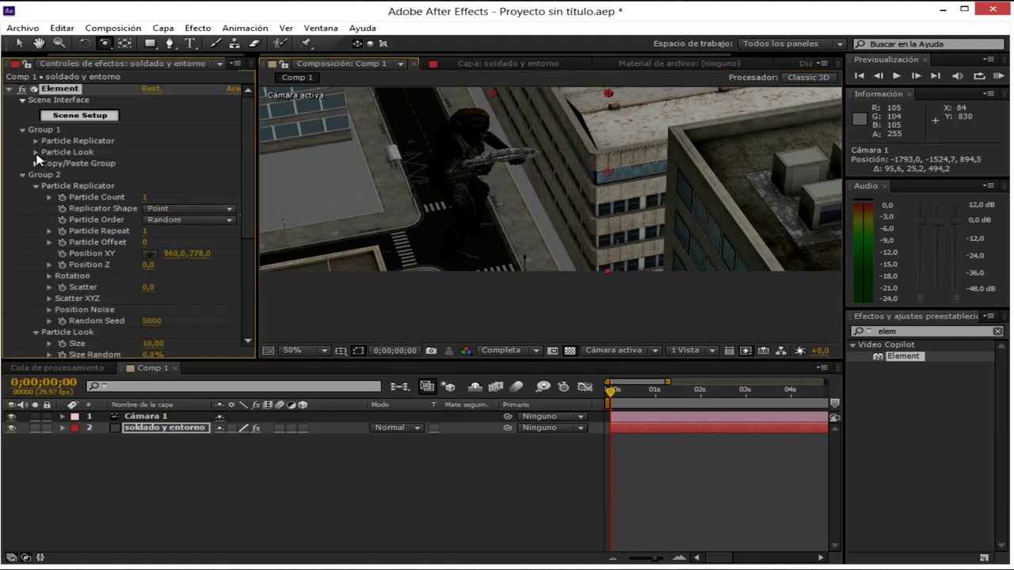
- Shrink the Group 1 soldier particle's Size down to 1,36 in Particle Look
{"action": "left_click", "coordinate": [34, 152]}
{"action": "left_click_drag", "start_coordinate": [153, 164], "coordinate": [119, 164]}
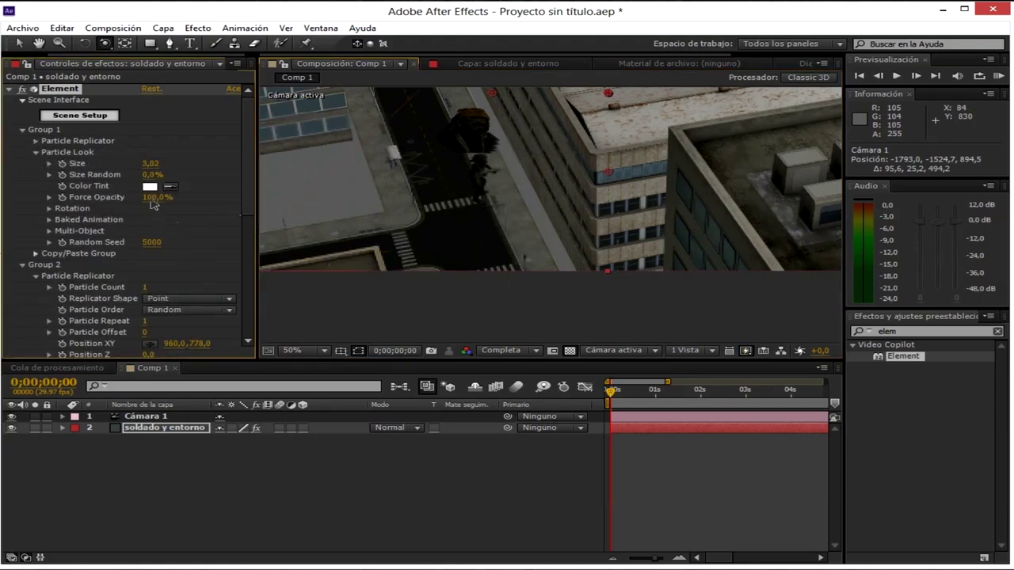
{"action": "left_click_drag", "start_coordinate": [150, 164], "coordinate": [9, 169]}
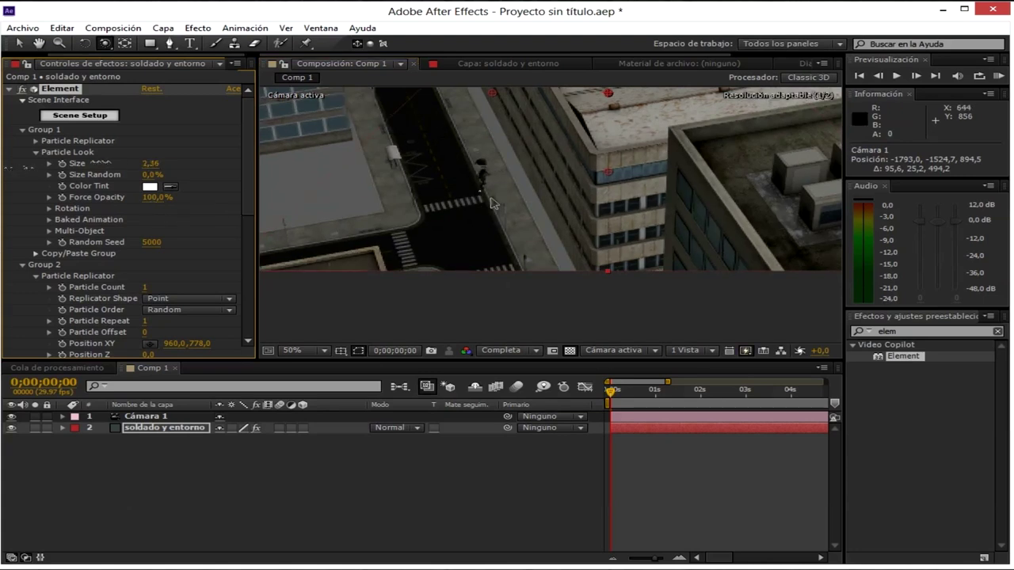
- Orbit and dolly the camera down close beside the soldier on the sidewalk
{"action": "left_click_drag", "start_coordinate": [489, 204], "coordinate": [432, 245]}
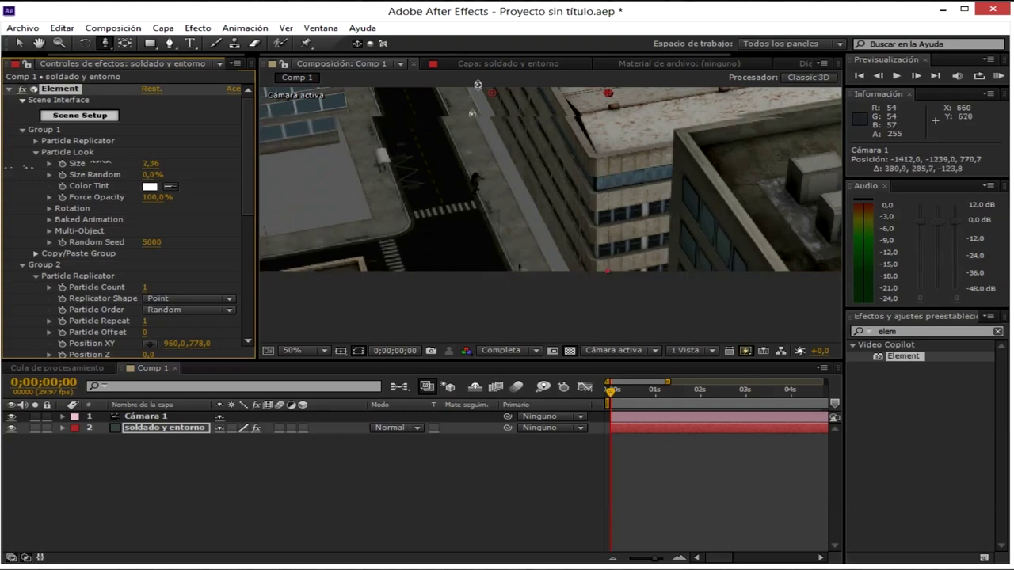
{"action": "left_click_drag", "start_coordinate": [462, 97], "coordinate": [463, 169]}
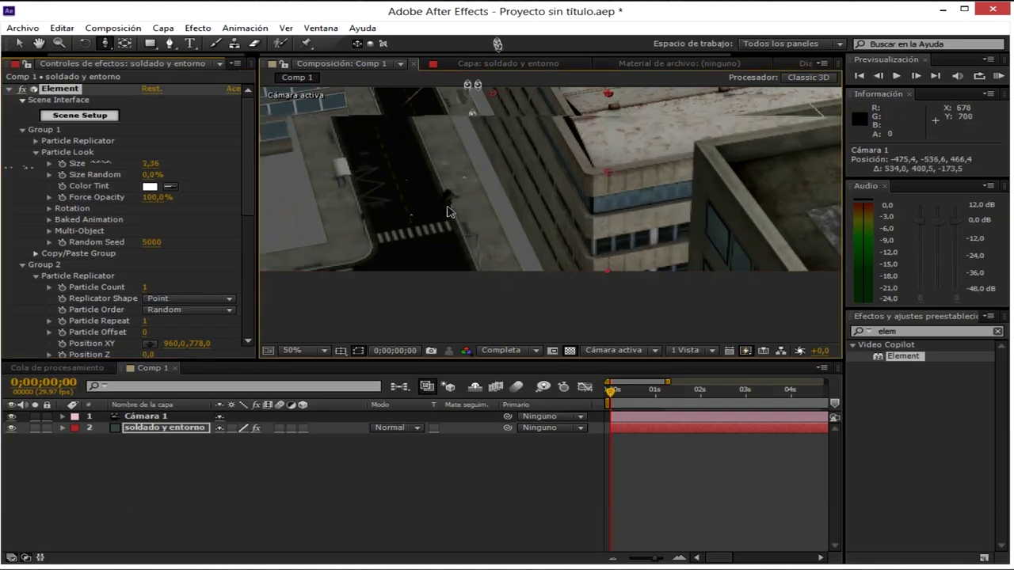
{"action": "mouse_move", "coordinate": [448, 212]}
{"action": "left_mouse_down"}
{"action": "mouse_move", "coordinate": [445, 245]}
{"action": "mouse_move", "coordinate": [425, 242]}
{"action": "mouse_move", "coordinate": [565, 104]}
{"action": "left_mouse_up"}
{"action": "left_click_drag", "start_coordinate": [475, 198], "coordinate": [435, 134]}
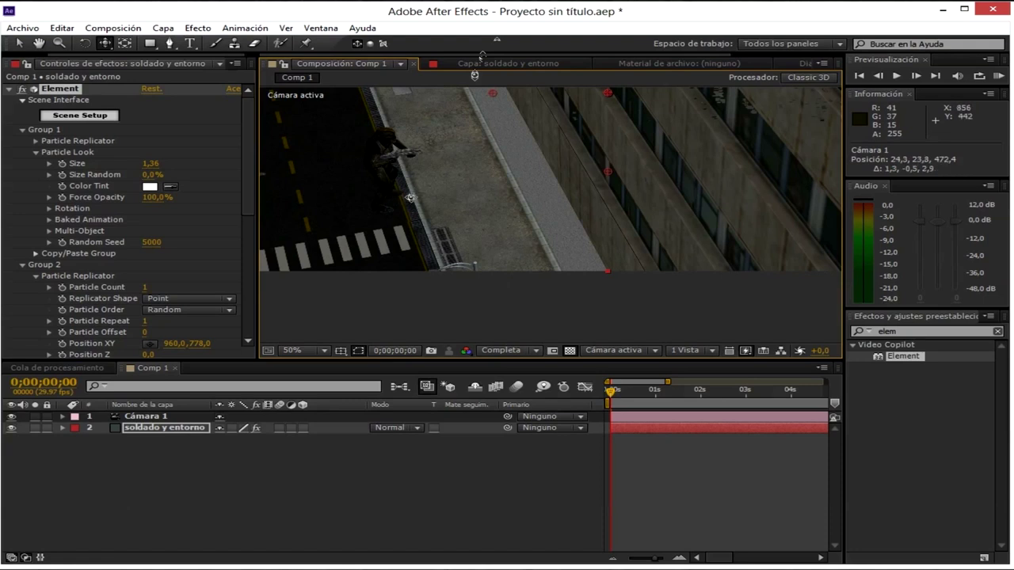
- Fit the composition in the viewer and orbit the camera to frame the soldier
{"action": "left_click_drag", "start_coordinate": [398, 197], "coordinate": [534, 333]}
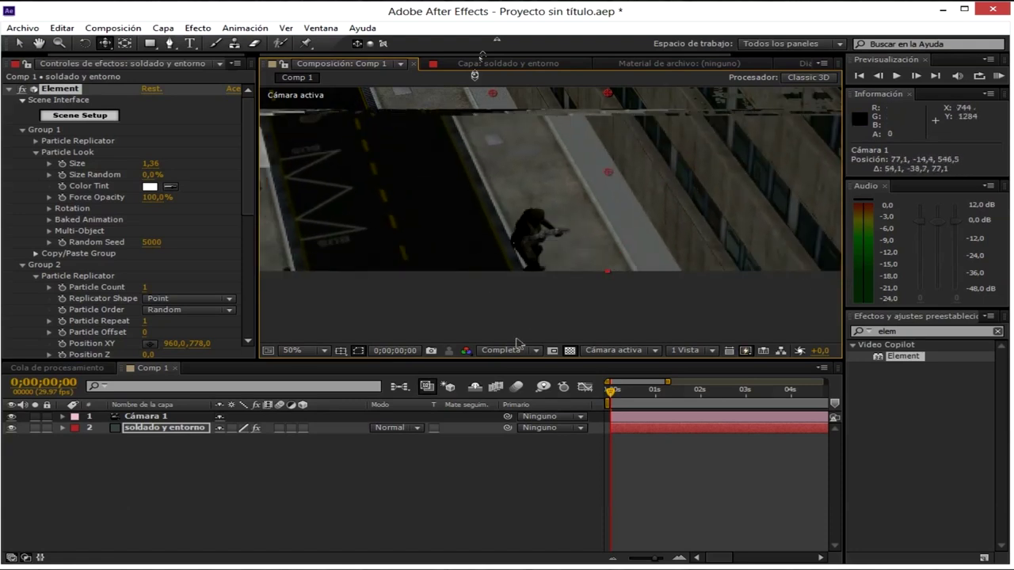
{"action": "left_click", "coordinate": [304, 350]}
{"action": "left_click", "coordinate": [351, 126]}
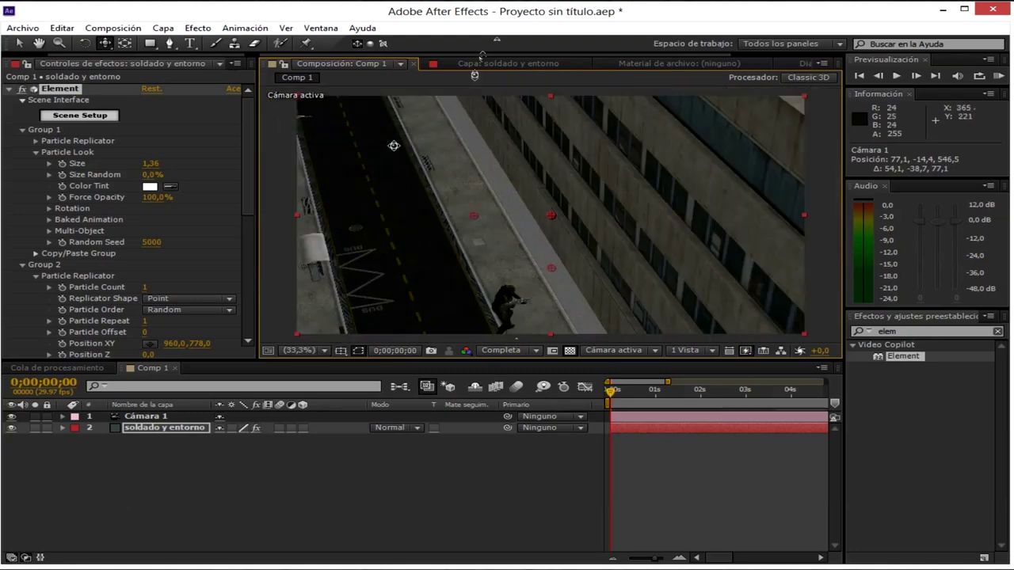
{"action": "mouse_move", "coordinate": [511, 305]}
{"action": "left_mouse_down"}
{"action": "mouse_move", "coordinate": [498, 227]}
{"action": "mouse_move", "coordinate": [377, 261]}
{"action": "left_mouse_up"}
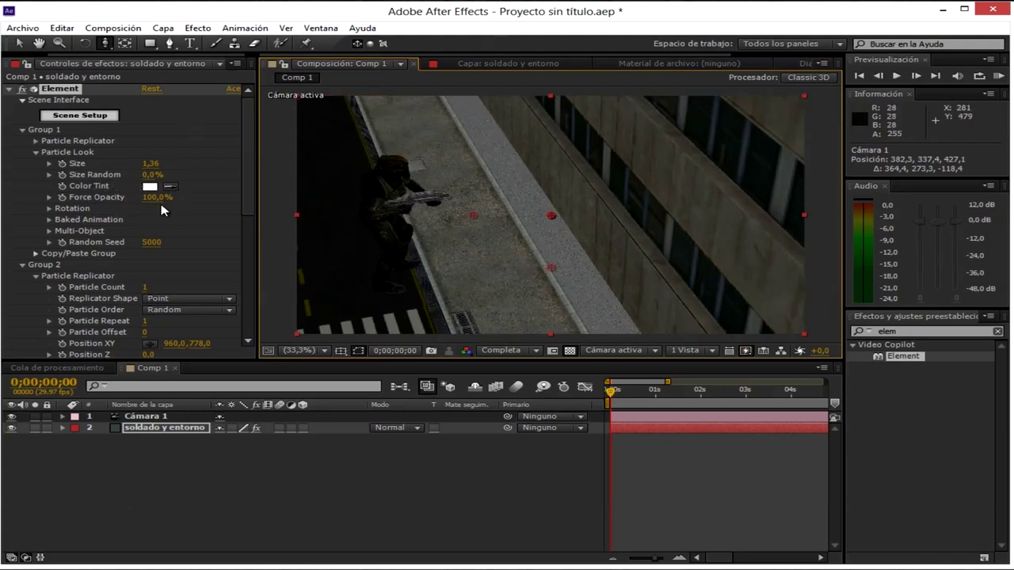
- Set Group 1's Particle Replicator Position XY to 667,0, 743,0, checking several camera angles, and maximize the window
{"action": "left_click", "coordinate": [36, 141]}
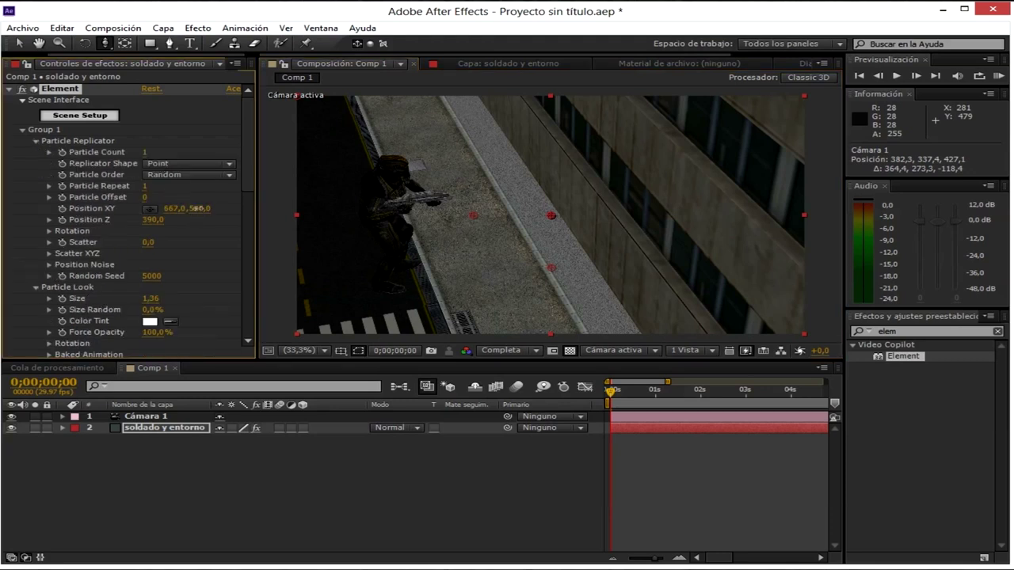
{"action": "left_click_drag", "start_coordinate": [196, 209], "coordinate": [434, 275]}
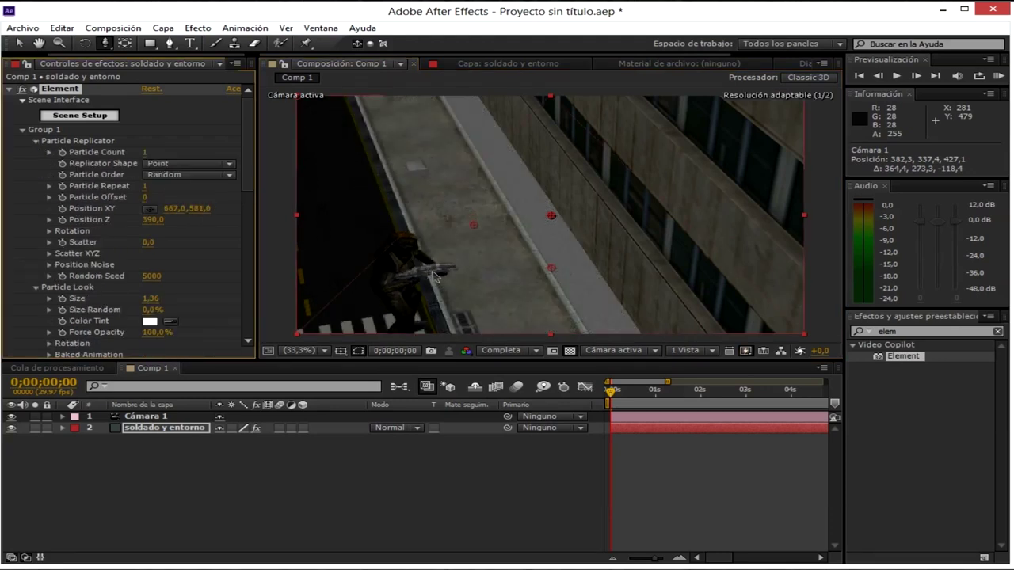
{"action": "left_click_drag", "start_coordinate": [441, 277], "coordinate": [396, 258]}
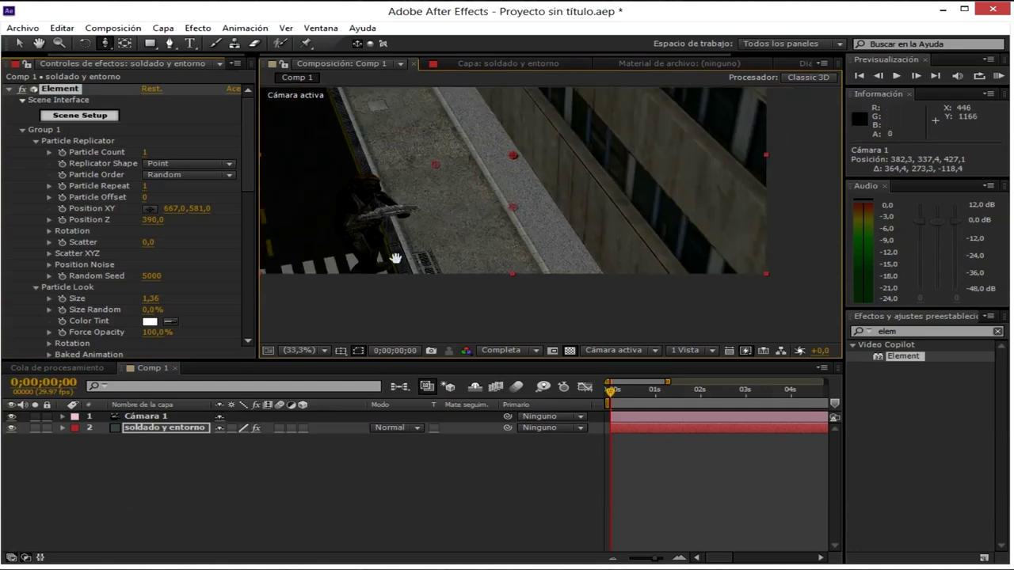
{"action": "left_click_drag", "start_coordinate": [398, 253], "coordinate": [475, 237]}
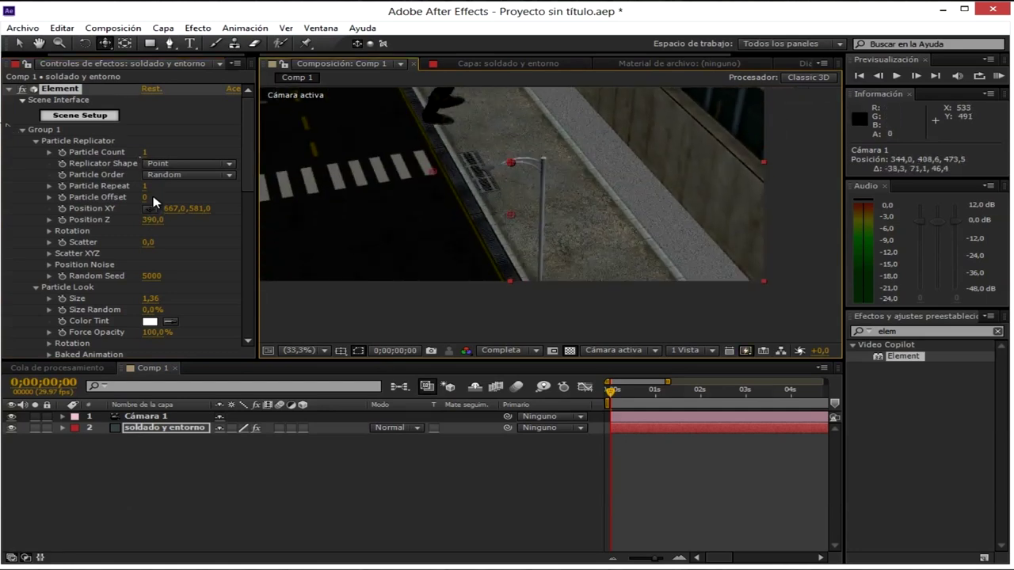
{"action": "mouse_move", "coordinate": [198, 210]}
{"action": "left_mouse_down"}
{"action": "mouse_move", "coordinate": [163, 209]}
{"action": "mouse_move", "coordinate": [416, 212]}
{"action": "left_mouse_up"}
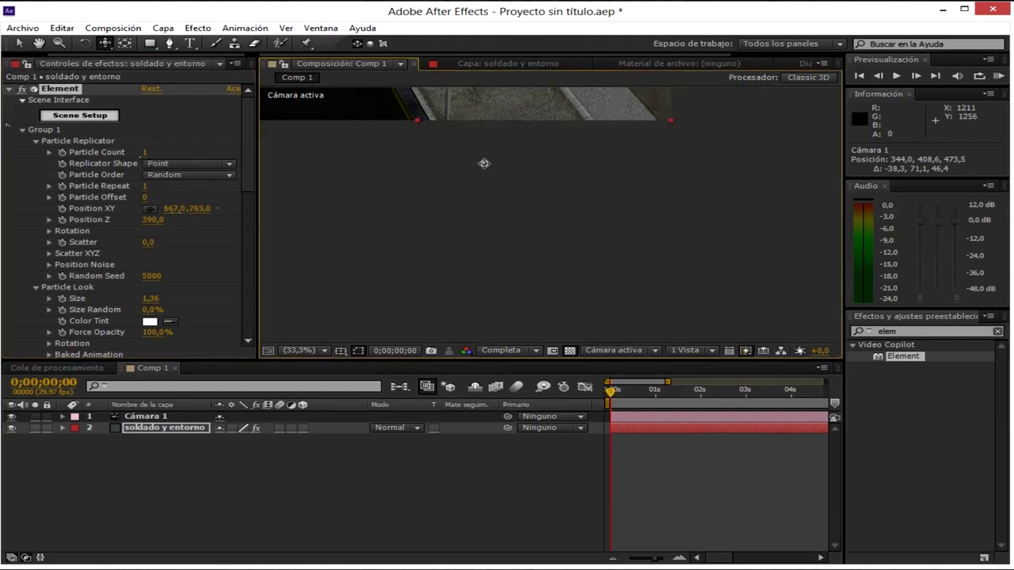
{"action": "left_click_drag", "start_coordinate": [481, 159], "coordinate": [477, 238]}
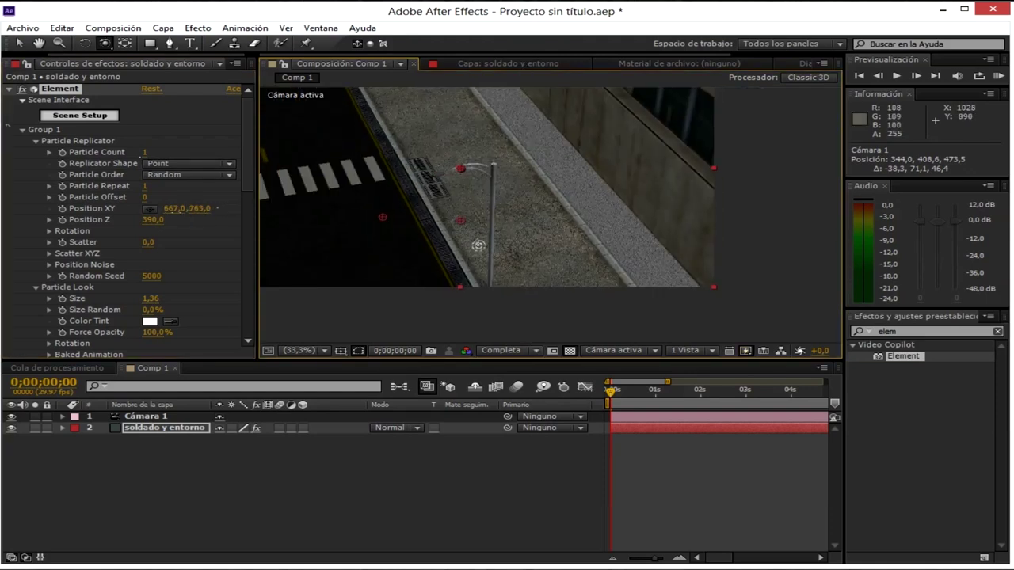
{"action": "left_click_drag", "start_coordinate": [477, 204], "coordinate": [467, 222]}
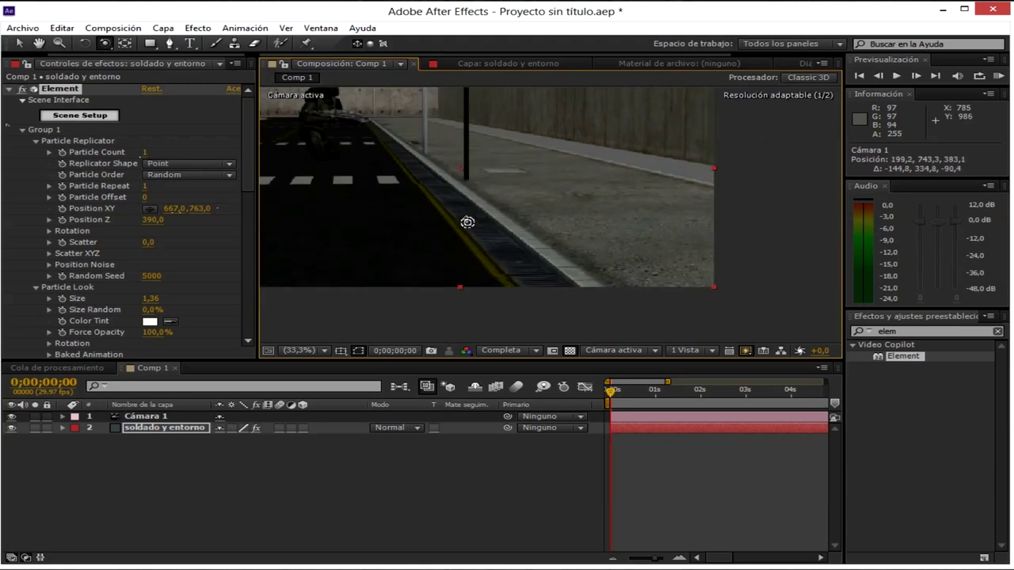
{"action": "left_click_drag", "start_coordinate": [467, 222], "coordinate": [469, 225]}
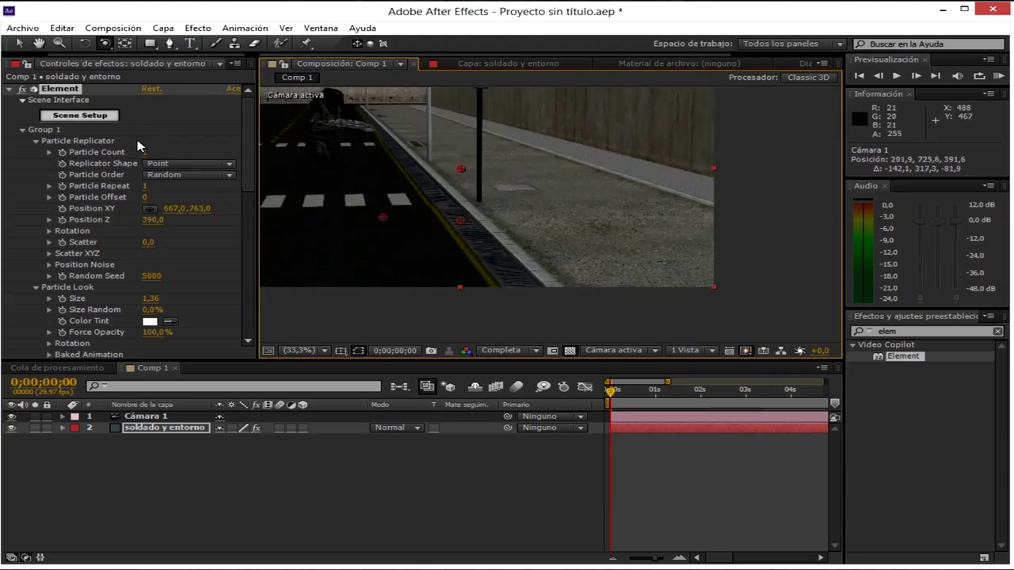
{"action": "left_click_drag", "start_coordinate": [198, 208], "coordinate": [184, 209]}
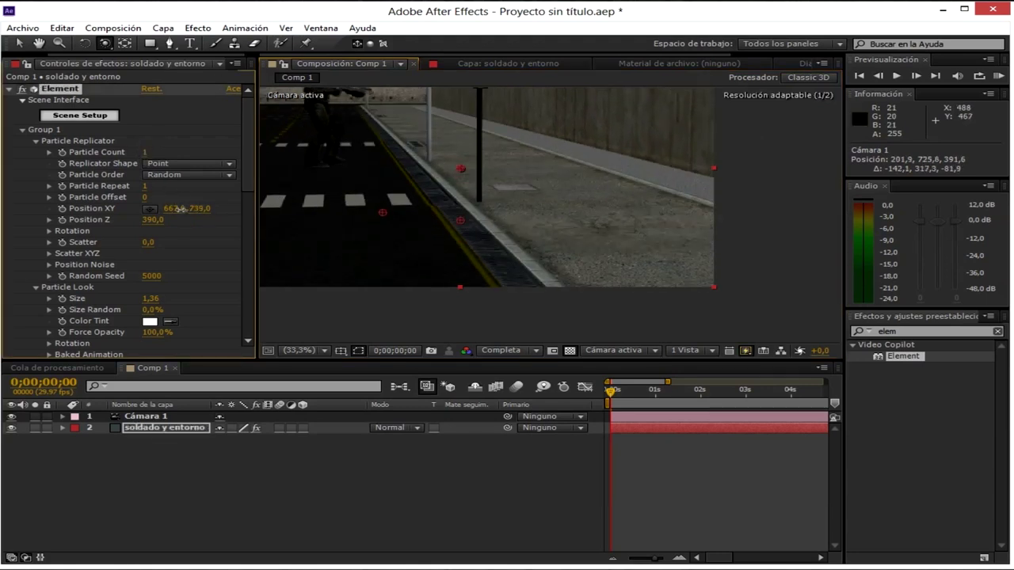
{"action": "left_click_drag", "start_coordinate": [184, 209], "coordinate": [184, 208]}
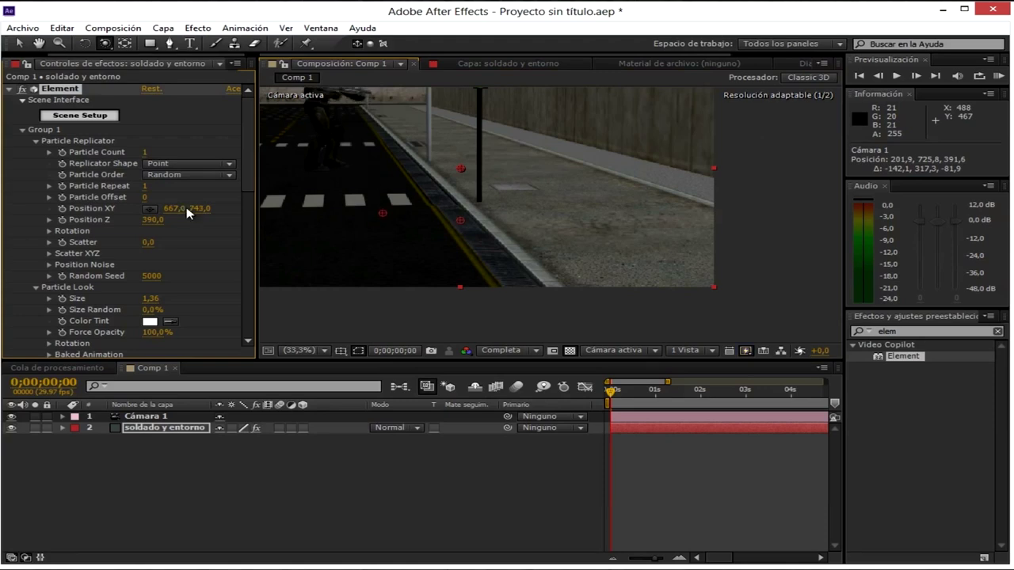
{"action": "left_click", "coordinate": [964, 9]}
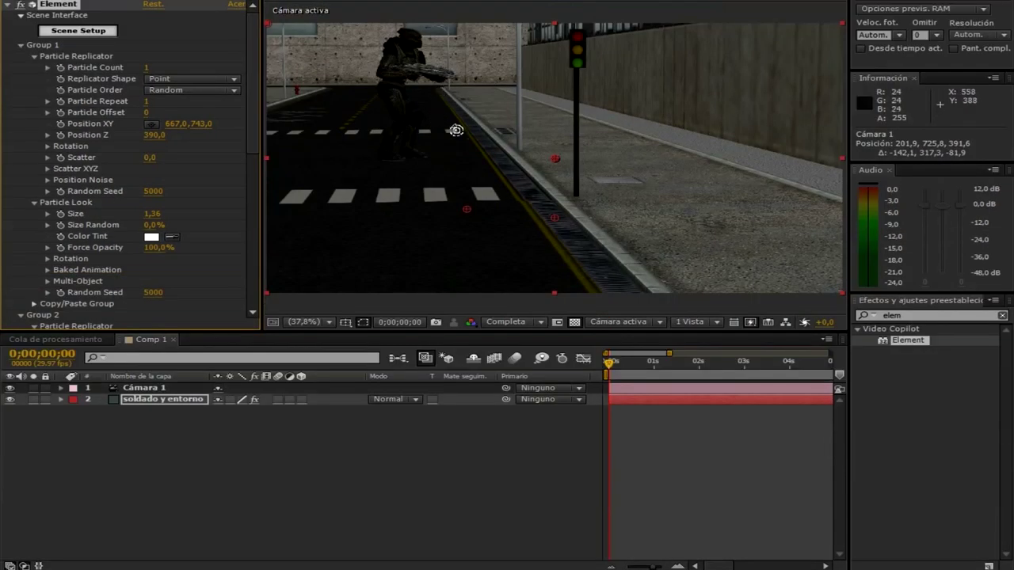
- Rotate the soldier 89° around the Y axis in Group 1's Particle Replicator Rotation
{"action": "scroll", "coordinate": [478, 175], "scroll_direction": "down", "scroll_amount": 1}
{"action": "left_click_drag", "start_coordinate": [503, 187], "coordinate": [493, 233]}
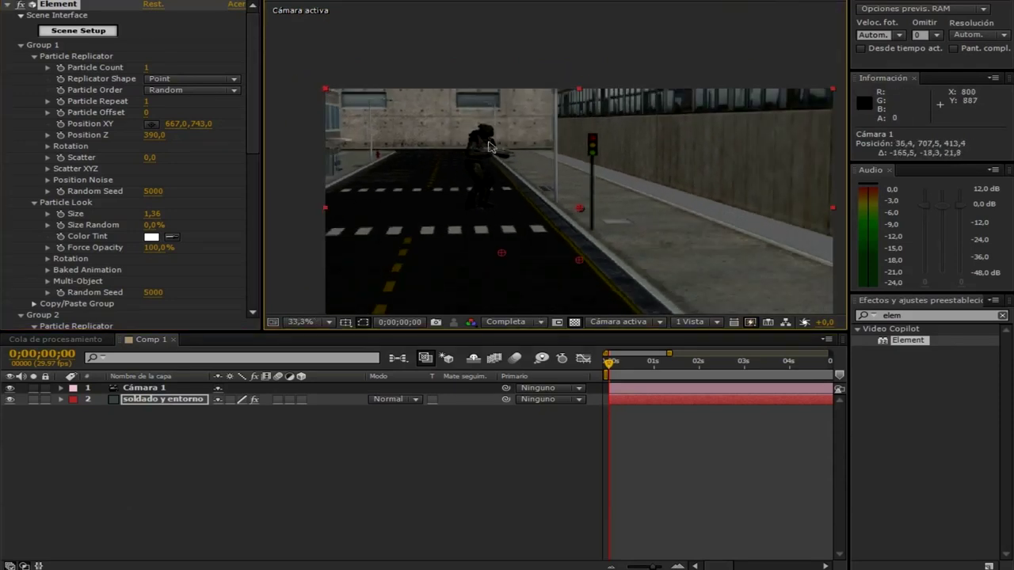
{"action": "scroll", "coordinate": [295, 114], "scroll_direction": "up", "scroll_amount": 3}
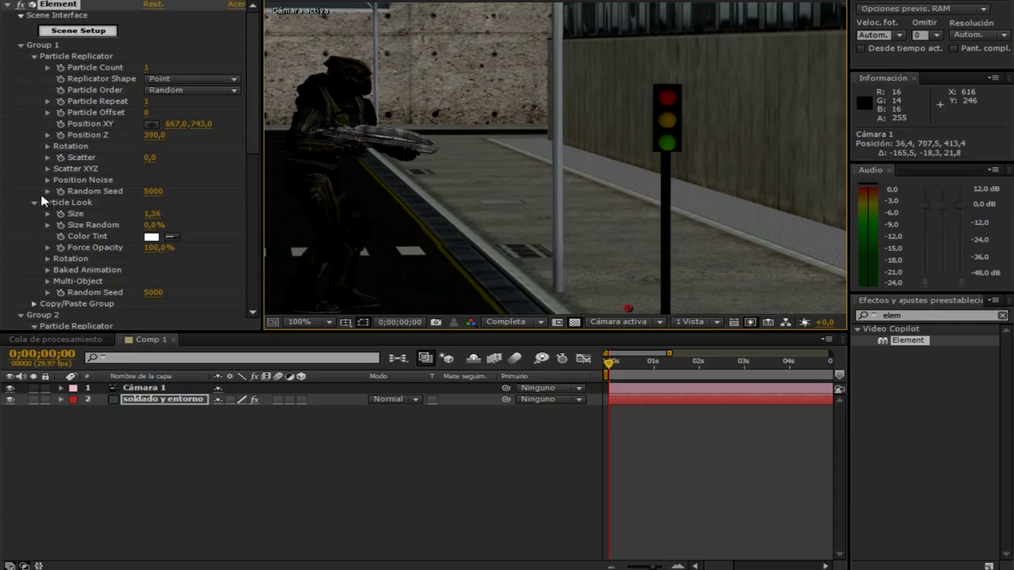
{"action": "left_click", "coordinate": [48, 146]}
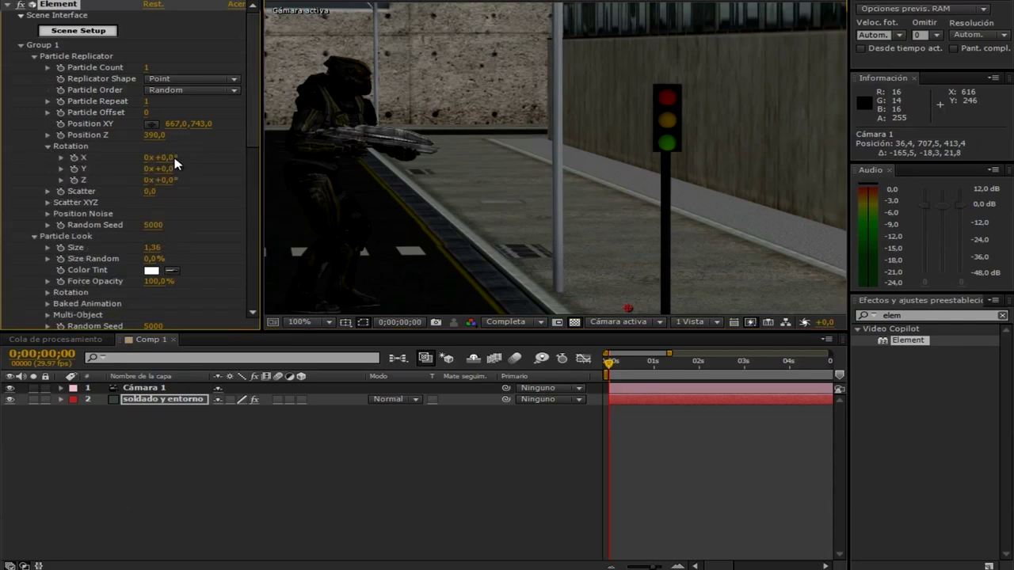
{"action": "left_click_drag", "start_coordinate": [163, 168], "coordinate": [227, 162]}
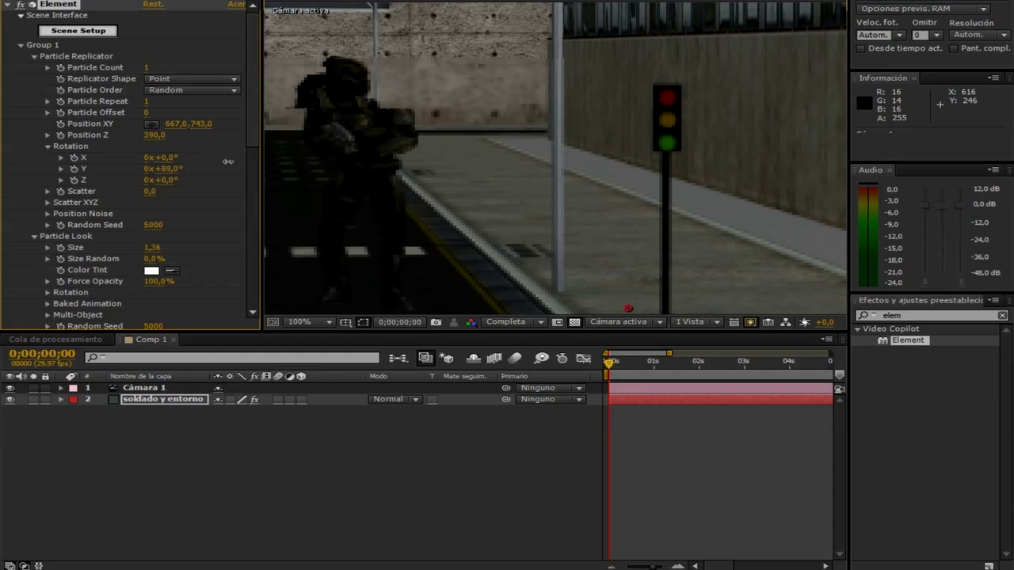
- Orbit Cámara 1 to a high-angle view of the street around the soldier
{"action": "scroll", "coordinate": [404, 184], "scroll_direction": "down", "scroll_amount": 1}
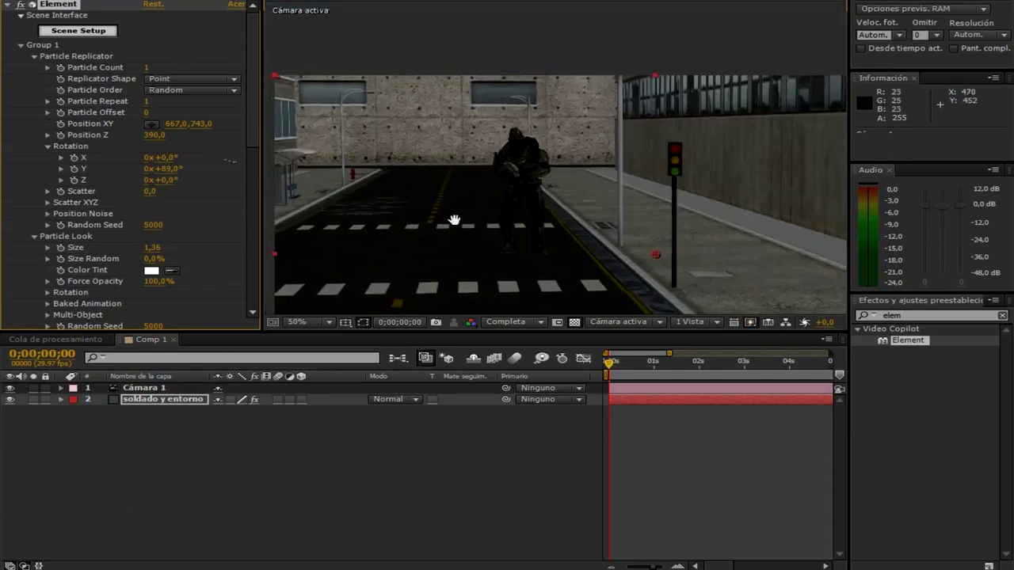
{"action": "scroll", "coordinate": [481, 190], "scroll_direction": "down", "scroll_amount": 4}
{"action": "scroll", "coordinate": [482, 190], "scroll_direction": "up", "scroll_amount": 1}
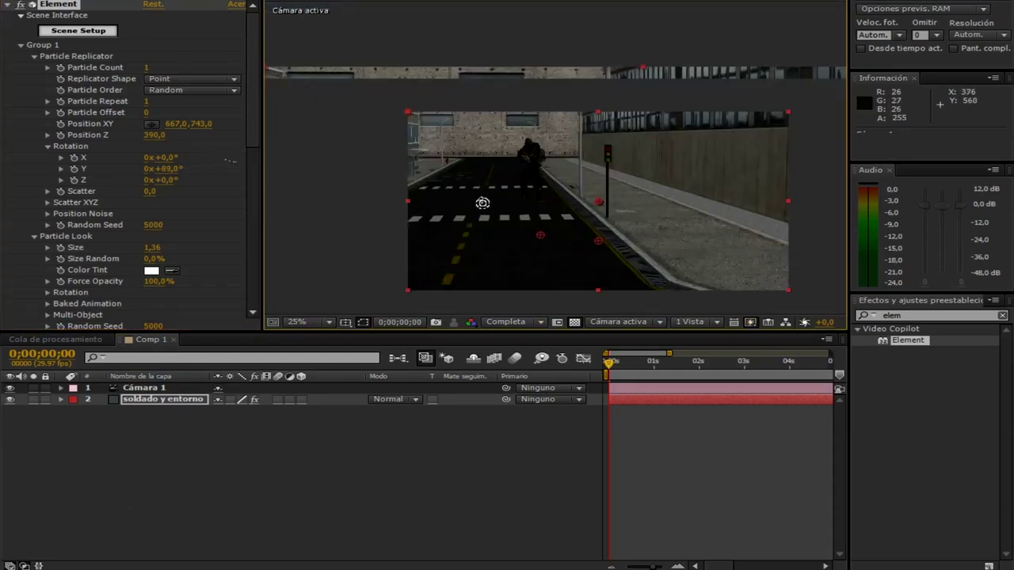
{"action": "left_click_drag", "start_coordinate": [479, 206], "coordinate": [632, 235]}
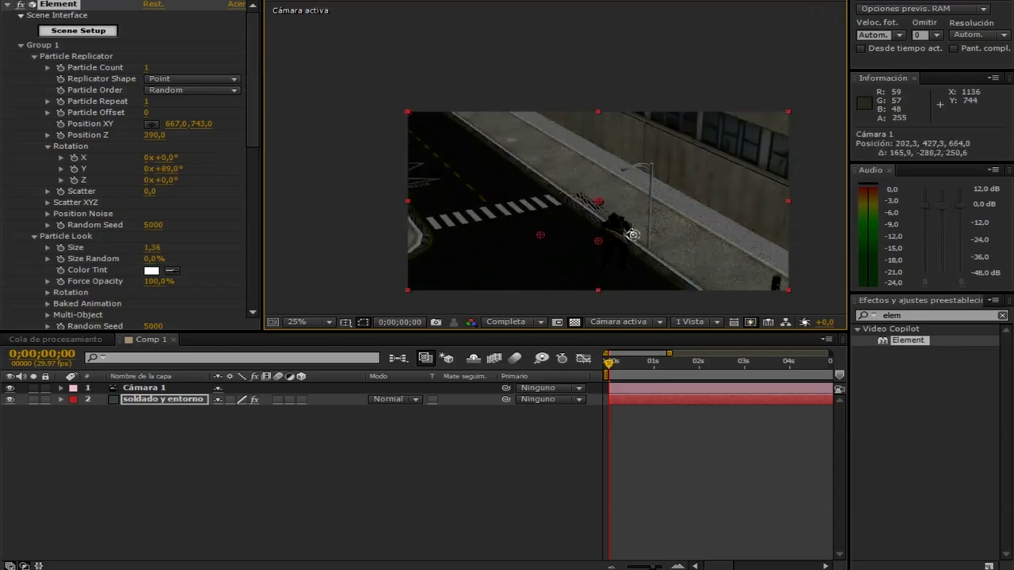
{"action": "mouse_move", "coordinate": [641, 231]}
{"action": "left_mouse_down"}
{"action": "mouse_move", "coordinate": [508, 214]}
{"action": "mouse_move", "coordinate": [684, 220]}
{"action": "mouse_move", "coordinate": [606, 223]}
{"action": "left_mouse_up"}
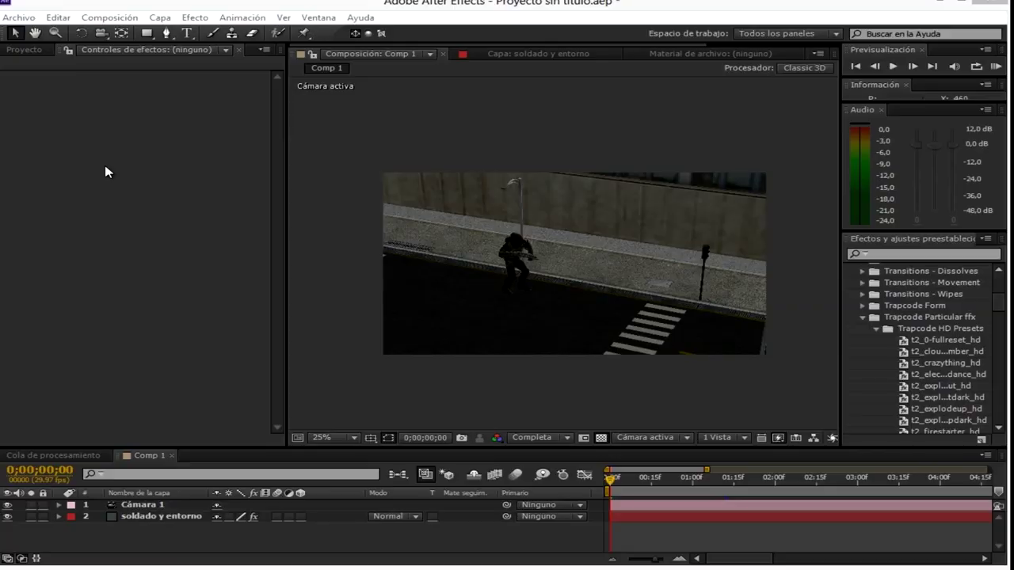
- Add a new pale grey-cyan solid layer to Comp 1 with default settings
{"action": "right_click", "coordinate": [159, 538]}
{"action": "left_click", "coordinate": [127, 537]}
{"action": "right_click", "coordinate": [127, 537]}
{"action": "mouse_move", "coordinate": [203, 394]}
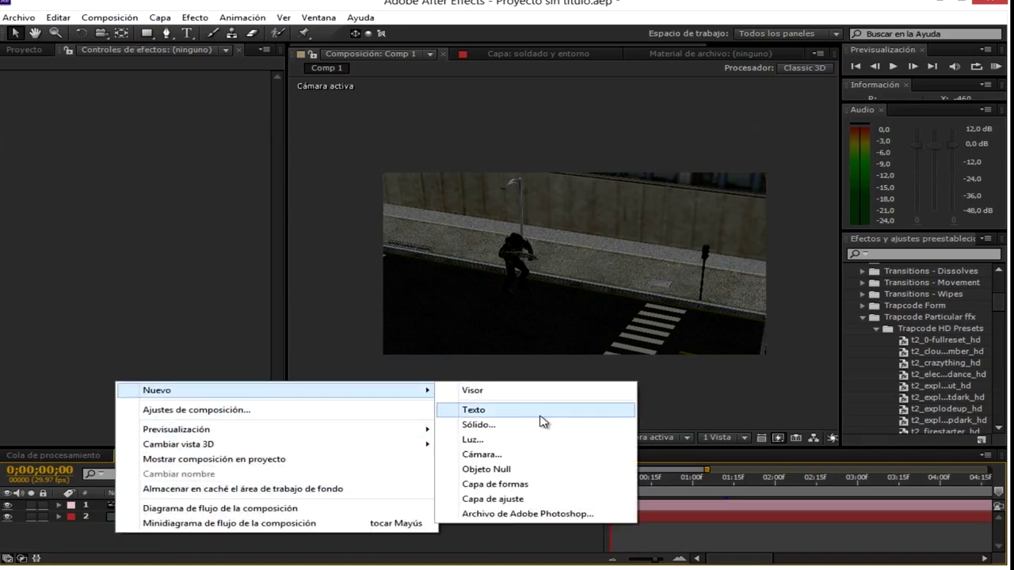
{"action": "left_click", "coordinate": [525, 427]}
{"action": "left_click", "coordinate": [596, 365]}
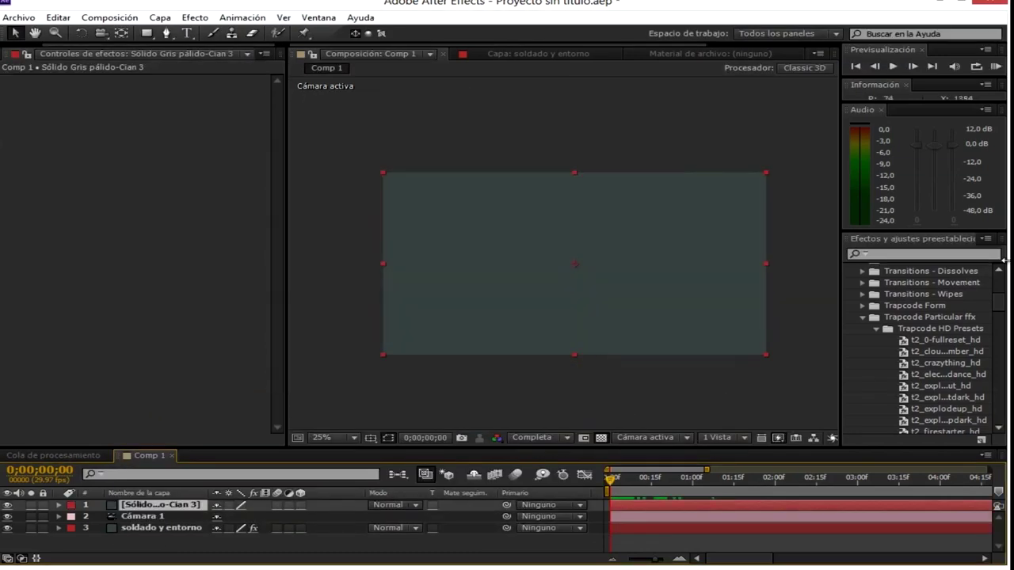
- Browse Effects & Presets to the Trapcode Particular ffx presets folder
{"action": "scroll", "coordinate": [942, 315], "scroll_direction": "up", "scroll_amount": 5}
{"action": "scroll", "coordinate": [931, 313], "scroll_direction": "up", "scroll_amount": 2}
{"action": "left_click", "coordinate": [850, 268]}
{"action": "left_click", "coordinate": [850, 268]}
{"action": "scroll", "coordinate": [910, 333], "scroll_direction": "down", "scroll_amount": 2}
{"action": "left_click", "coordinate": [862, 399]}
{"action": "scroll", "coordinate": [897, 386], "scroll_direction": "down", "scroll_amount": 2}
{"action": "left_click", "coordinate": [864, 371]}
{"action": "left_click", "coordinate": [863, 371]}
- Apply the t2_starflight_hd preset to the new solid
{"action": "scroll", "coordinate": [936, 340], "scroll_direction": "down", "scroll_amount": 4}
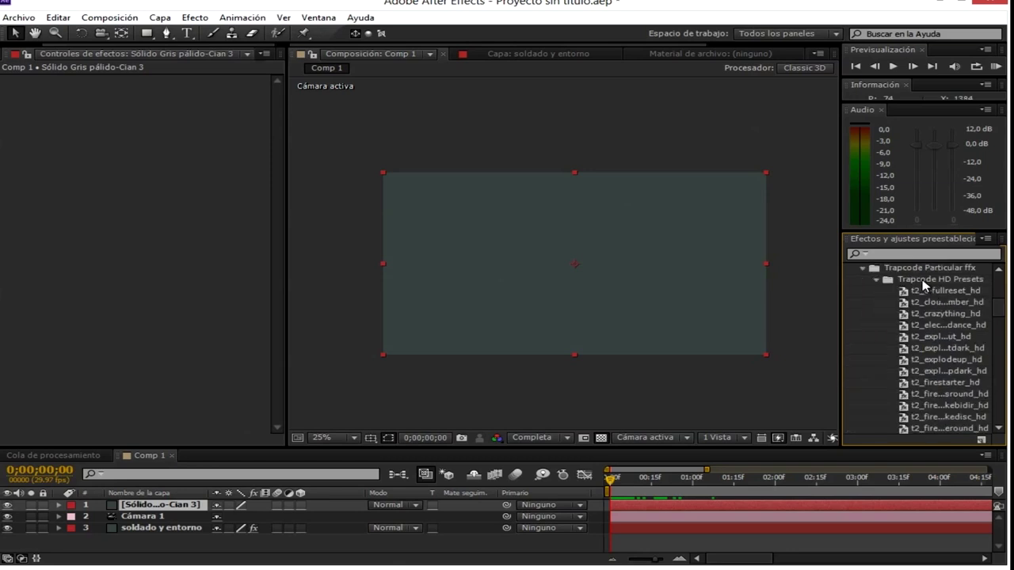
{"action": "scroll", "coordinate": [915, 309], "scroll_direction": "down", "scroll_amount": 5}
{"action": "scroll", "coordinate": [921, 318], "scroll_direction": "down", "scroll_amount": 5}
{"action": "scroll", "coordinate": [924, 333], "scroll_direction": "down", "scroll_amount": 5}
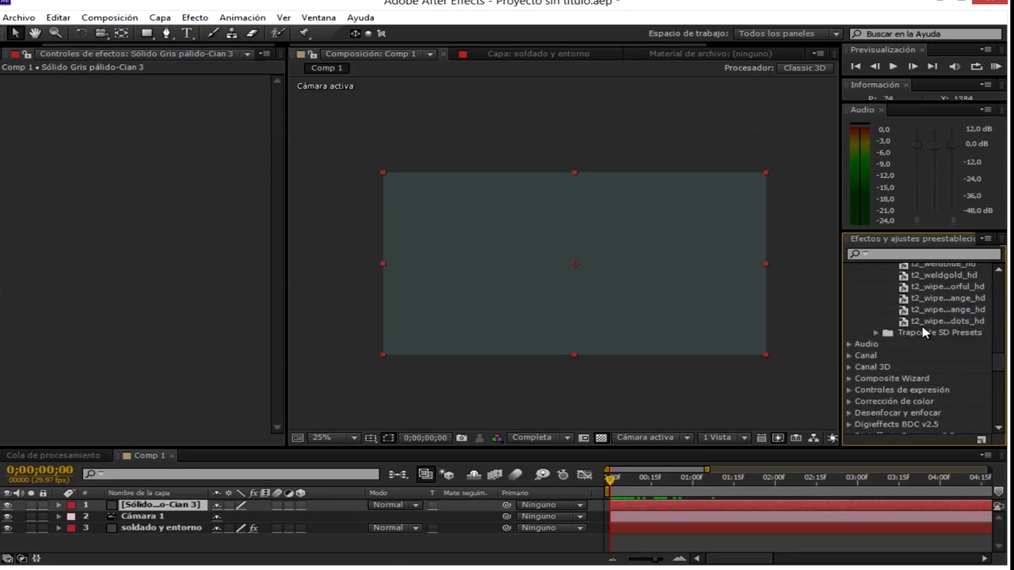
{"action": "scroll", "coordinate": [939, 299], "scroll_direction": "up", "scroll_amount": 1}
{"action": "scroll", "coordinate": [943, 313], "scroll_direction": "up", "scroll_amount": 1}
{"action": "scroll", "coordinate": [946, 325], "scroll_direction": "up", "scroll_amount": 1}
{"action": "left_click", "coordinate": [931, 323]}
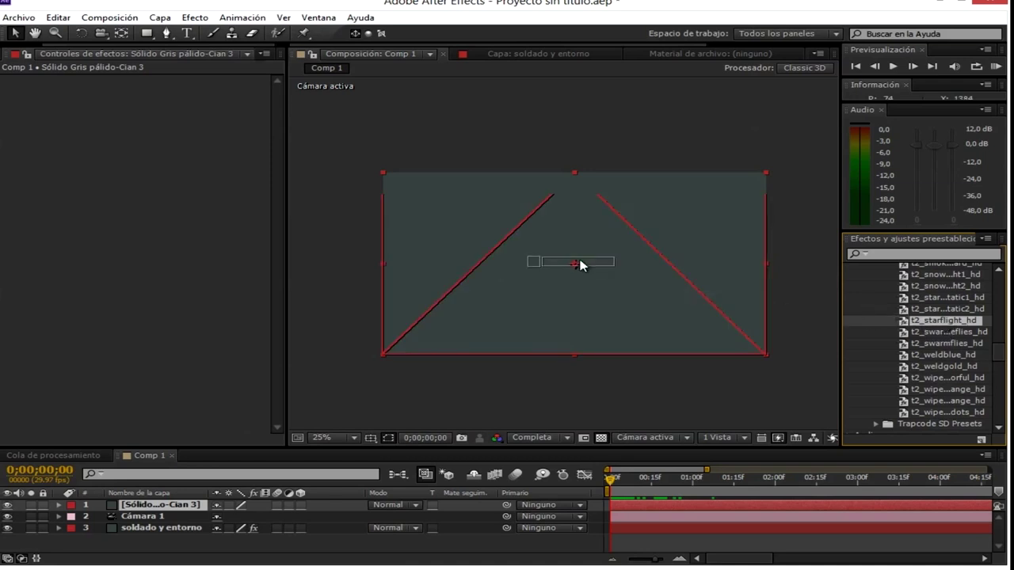
{"action": "left_click_drag", "start_coordinate": [943, 320], "coordinate": [579, 265]}
- Preview the starflight particles over the street starting from frame 13
{"action": "mouse_move", "coordinate": [622, 479]}
{"action": "left_mouse_down"}
{"action": "mouse_move", "coordinate": [646, 479]}
{"action": "mouse_move", "coordinate": [632, 477]}
{"action": "left_mouse_up"}
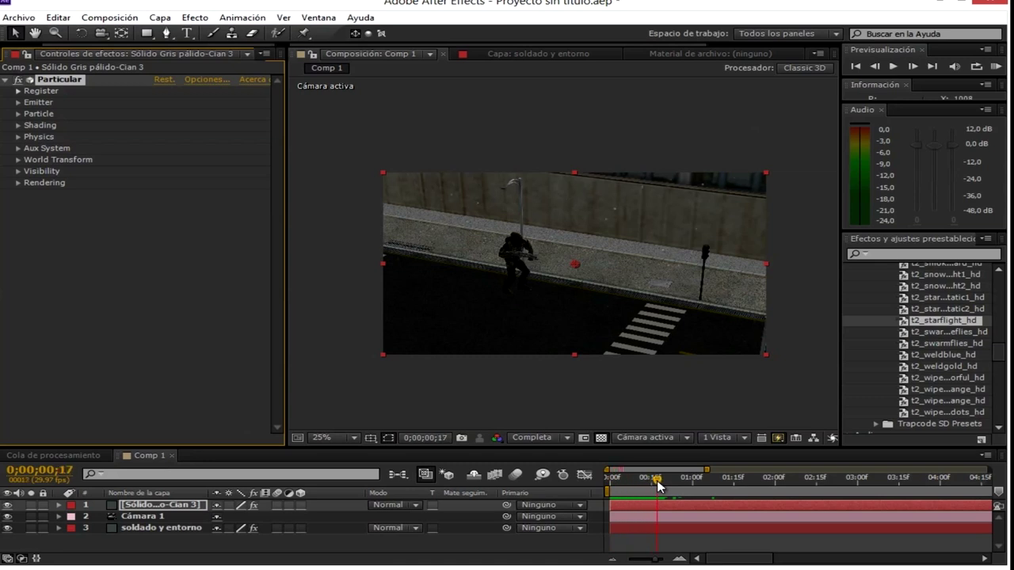
{"action": "key", "text": "space"}
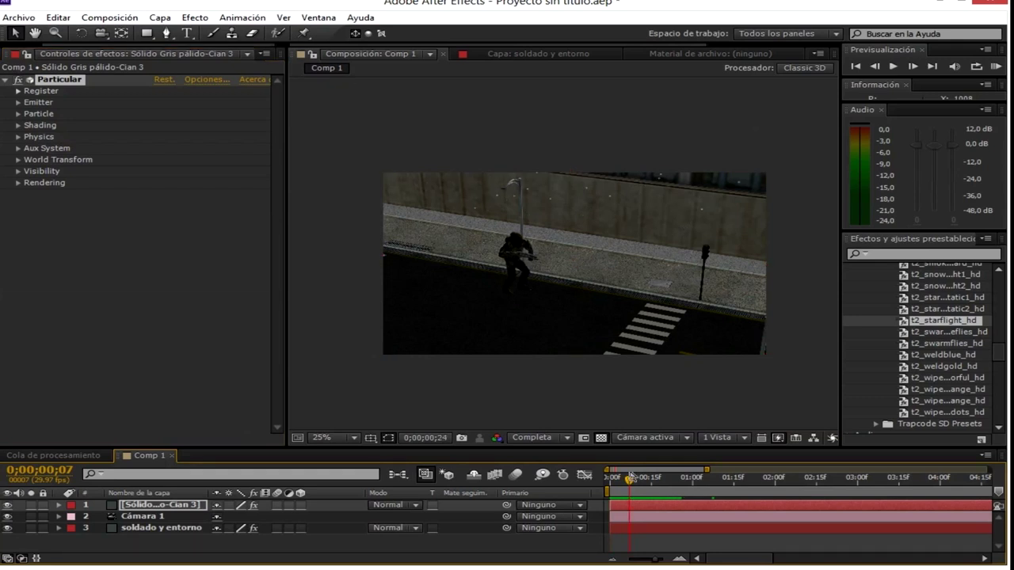
{"action": "key", "text": "space"}
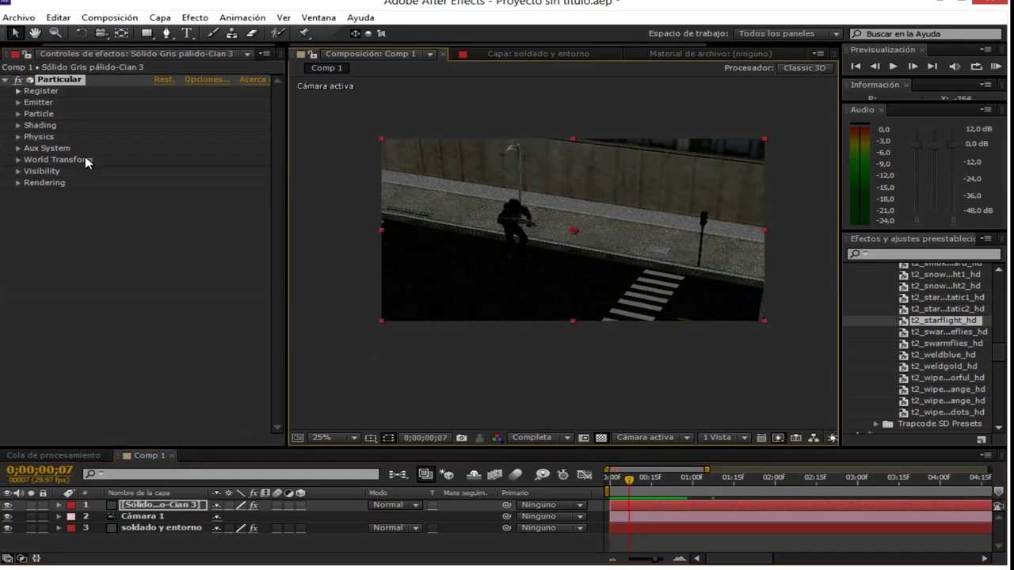
- Select the soldado y entorno layer and inspect Element's Render Settings and Ambient Occlusion (SSAO)
{"action": "left_click", "coordinate": [141, 531]}
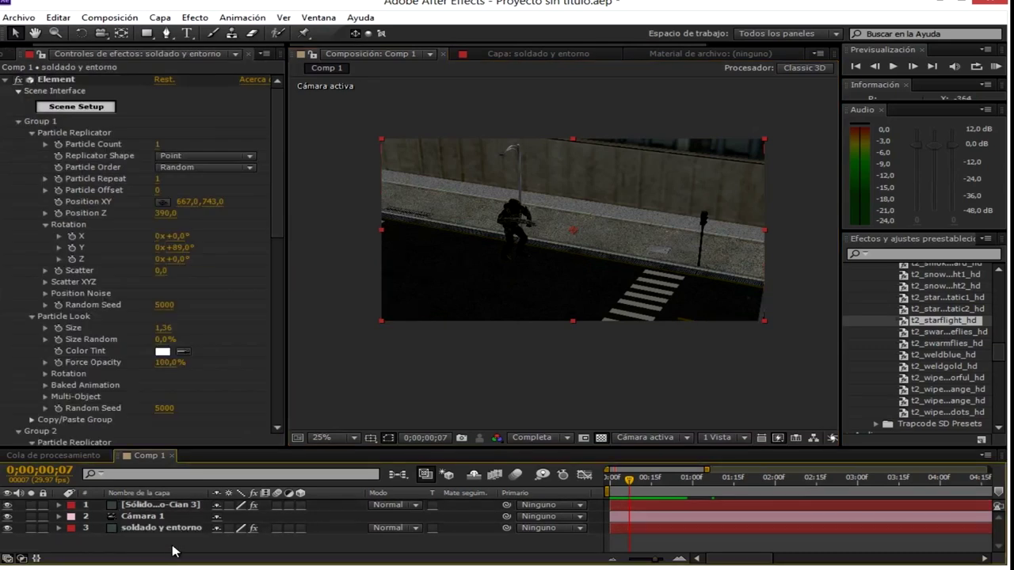
{"action": "left_click", "coordinate": [163, 539]}
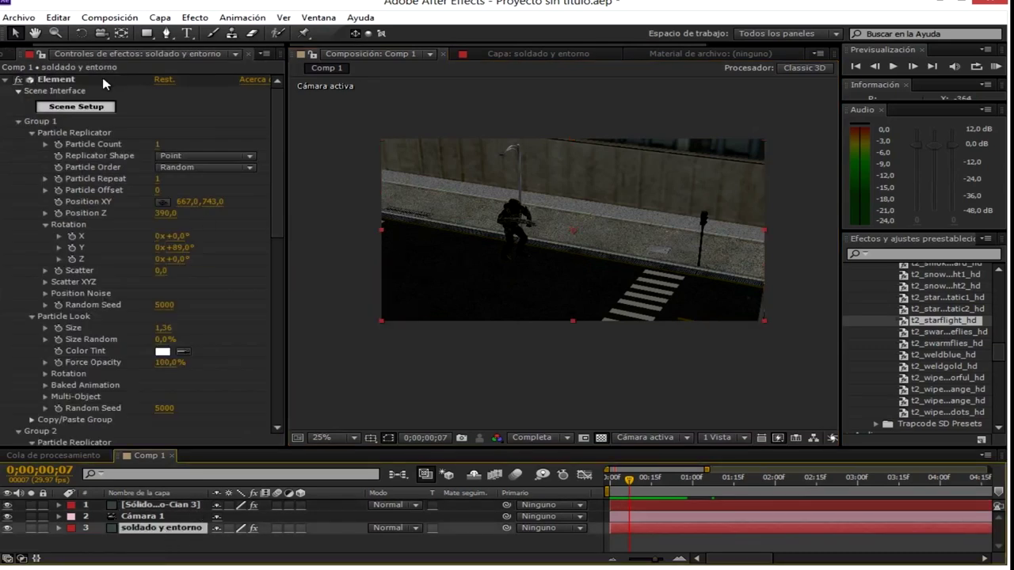
{"action": "scroll", "coordinate": [87, 253], "scroll_direction": "down", "scroll_amount": 3}
{"action": "scroll", "coordinate": [88, 258], "scroll_direction": "down", "scroll_amount": 3}
{"action": "scroll", "coordinate": [80, 317], "scroll_direction": "down", "scroll_amount": 3}
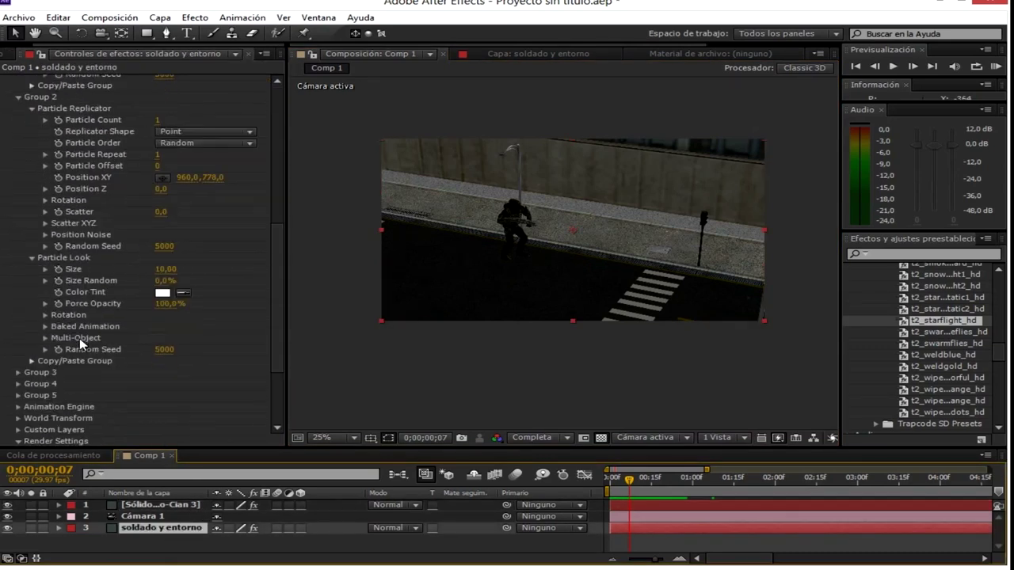
{"action": "scroll", "coordinate": [72, 350], "scroll_direction": "down", "scroll_amount": 2}
{"action": "left_click", "coordinate": [19, 325]}
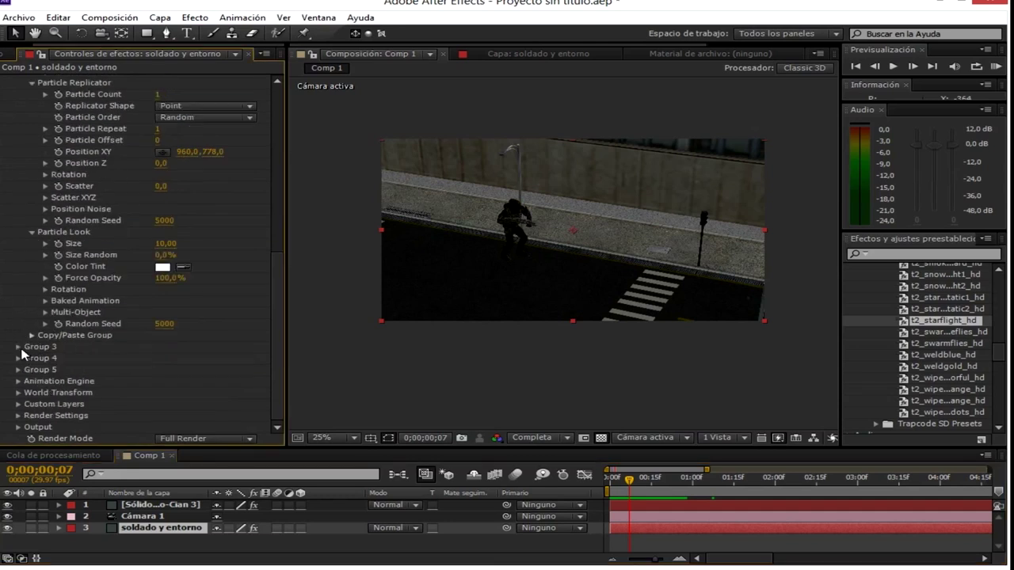
{"action": "left_click", "coordinate": [18, 416]}
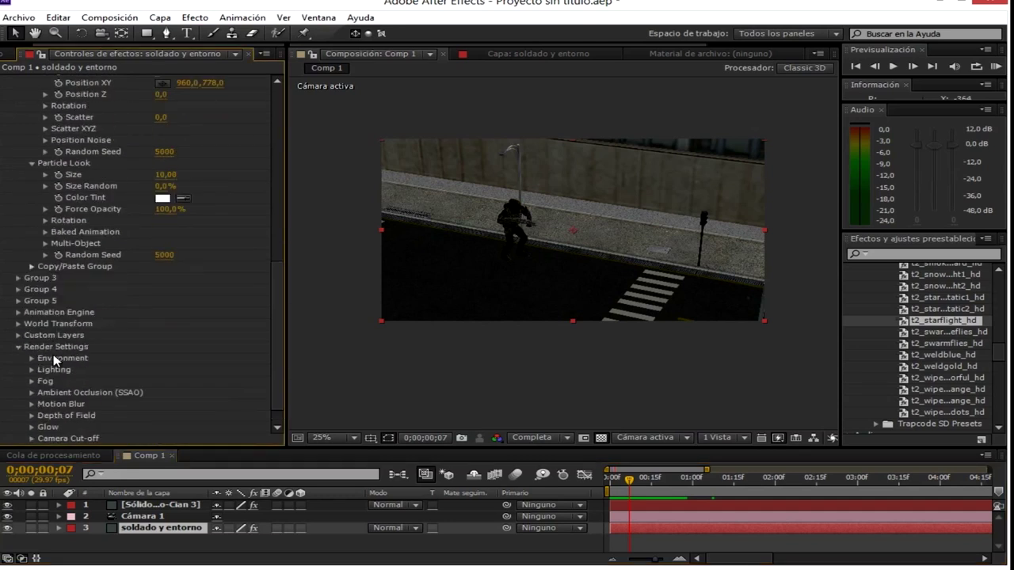
{"action": "scroll", "coordinate": [56, 357], "scroll_direction": "down", "scroll_amount": 1}
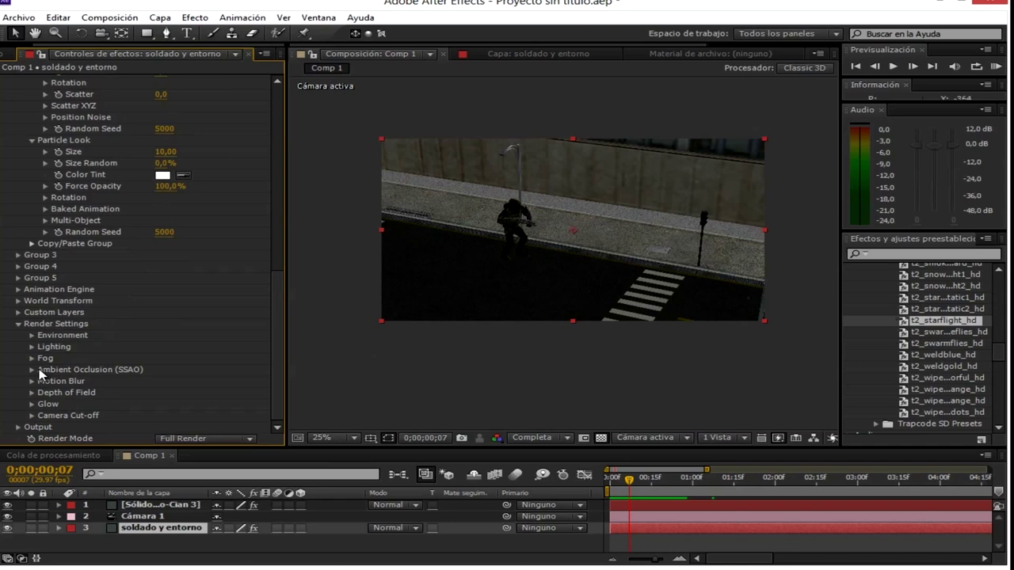
{"action": "left_click", "coordinate": [35, 370]}
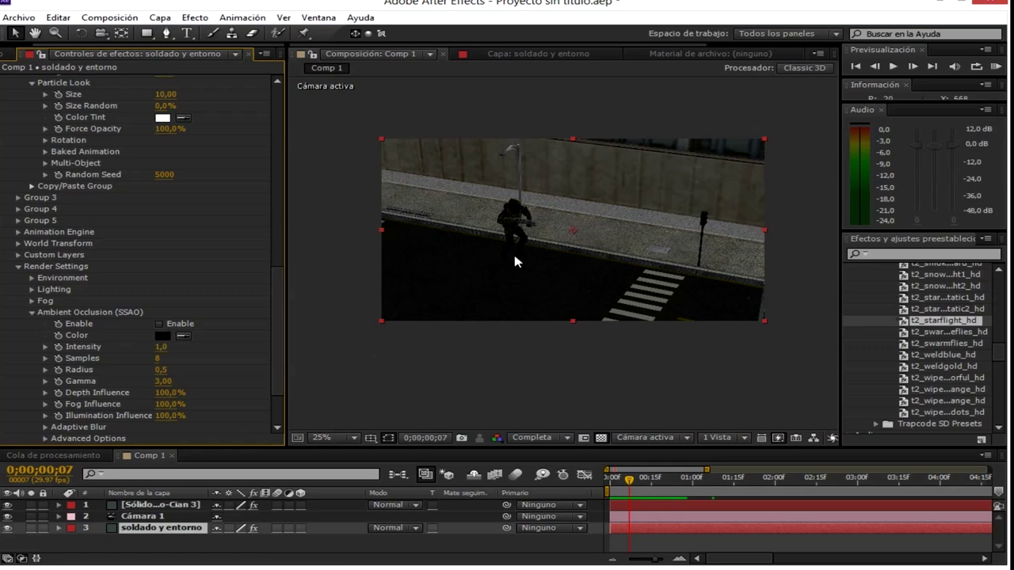
- Re-centre the whole street shot in the viewer and collapse the Element effect
{"action": "scroll", "coordinate": [515, 261], "scroll_direction": "up", "scroll_amount": 6}
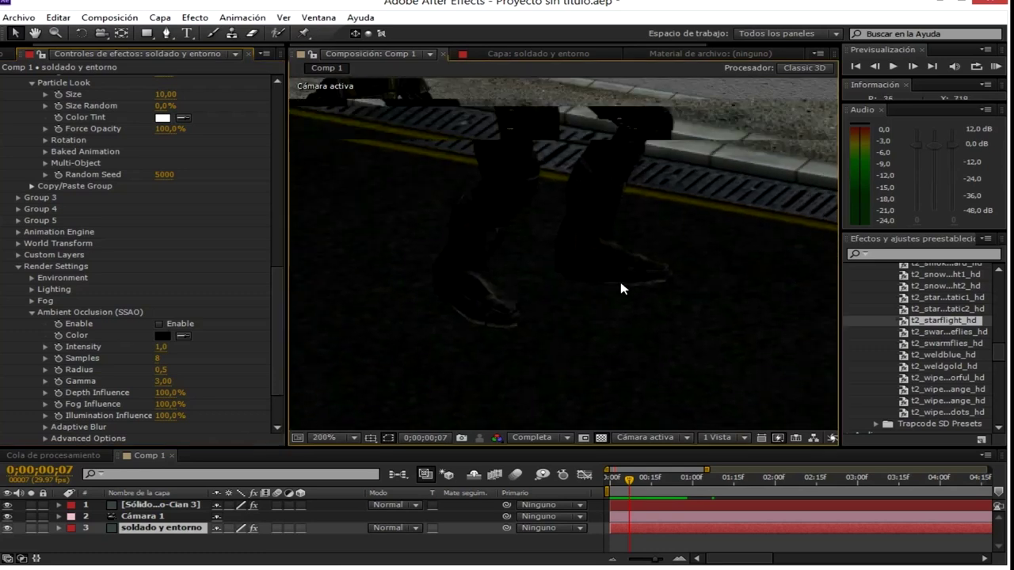
{"action": "scroll", "coordinate": [559, 230], "scroll_direction": "down", "scroll_amount": 6}
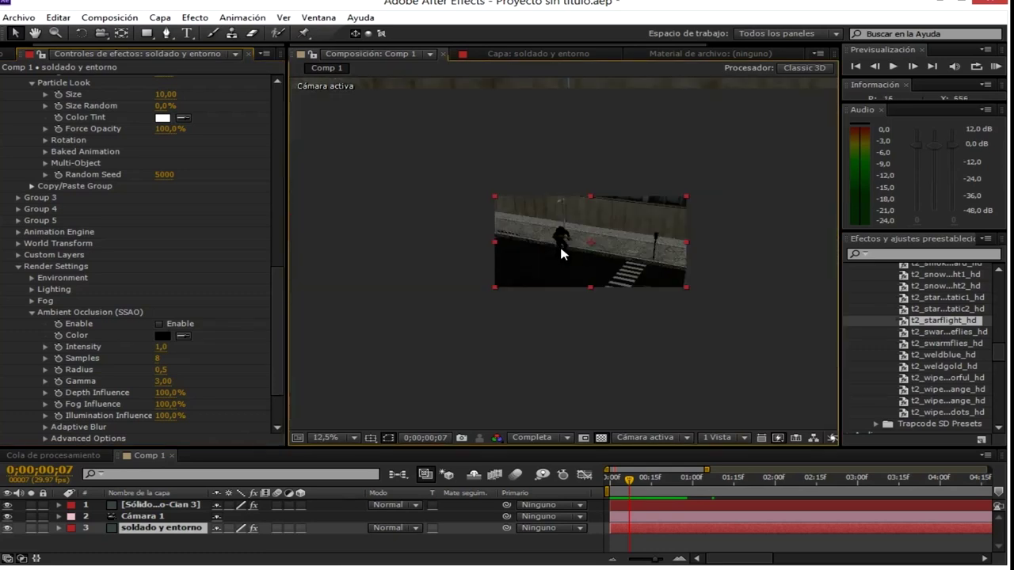
{"action": "left_click_drag", "start_coordinate": [519, 320], "coordinate": [561, 220]}
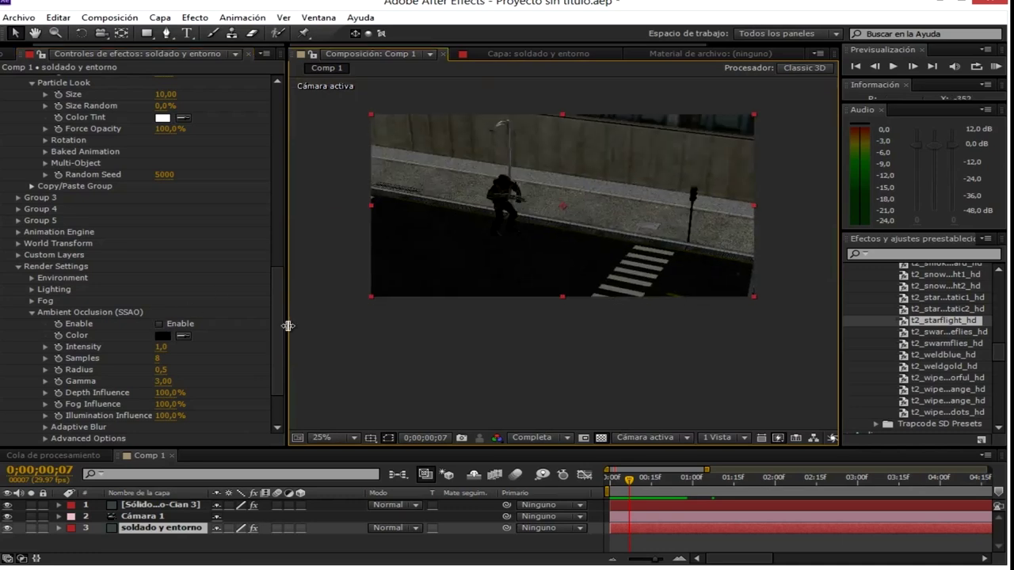
{"action": "left_click_drag", "start_coordinate": [277, 288], "coordinate": [262, 90]}
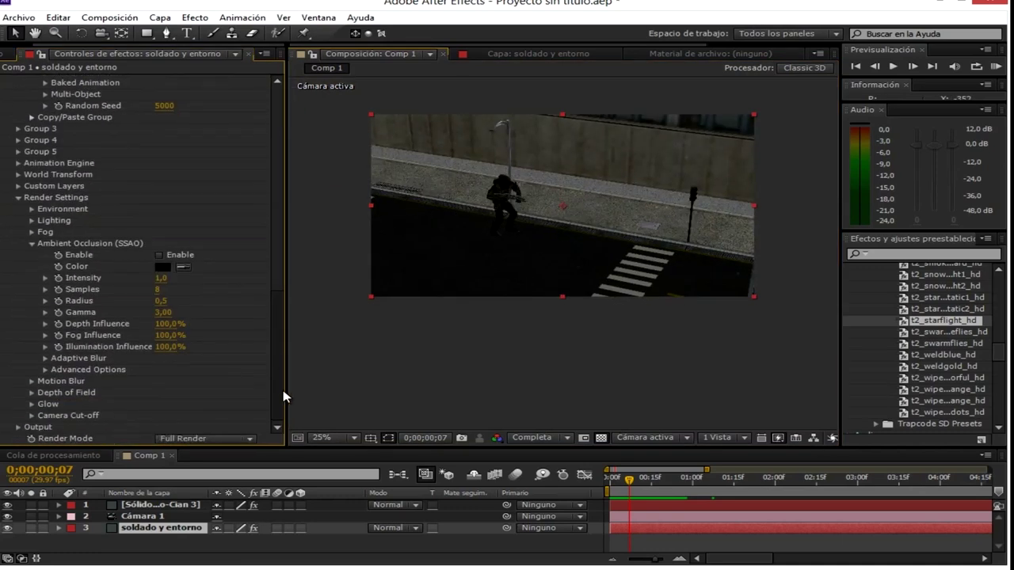
{"action": "left_click", "coordinate": [6, 81]}
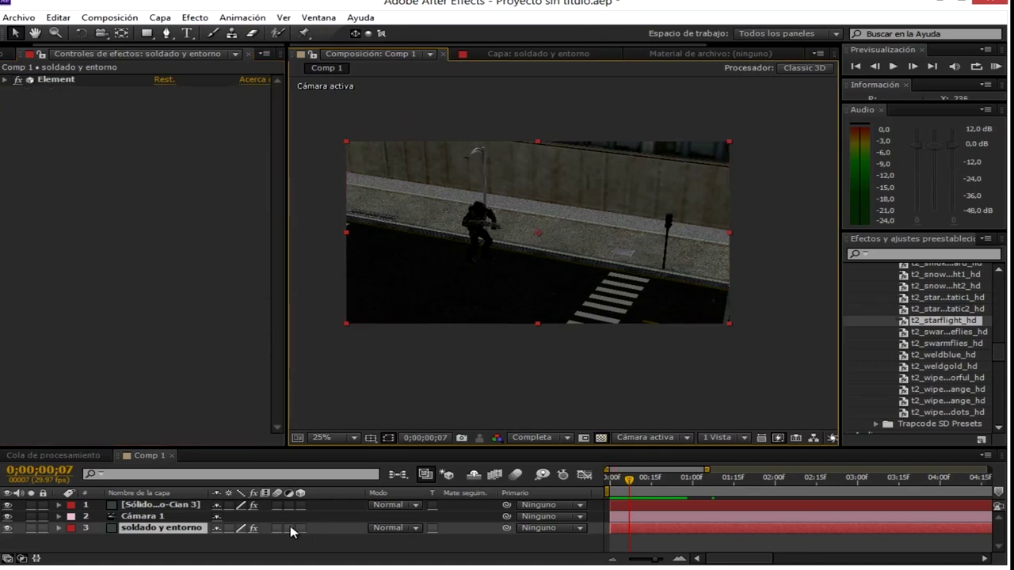
- At frame 0, enable keyframes for Cámara 1's Punto de interés, Posición and Orientación
{"action": "left_click", "coordinate": [59, 516]}
{"action": "left_click", "coordinate": [72, 516]}
{"action": "scroll", "coordinate": [119, 527], "scroll_direction": "down", "scroll_amount": 2}
{"action": "scroll", "coordinate": [119, 527], "scroll_direction": "up", "scroll_amount": 1}
{"action": "left_click_drag", "start_coordinate": [621, 483], "coordinate": [604, 484]}
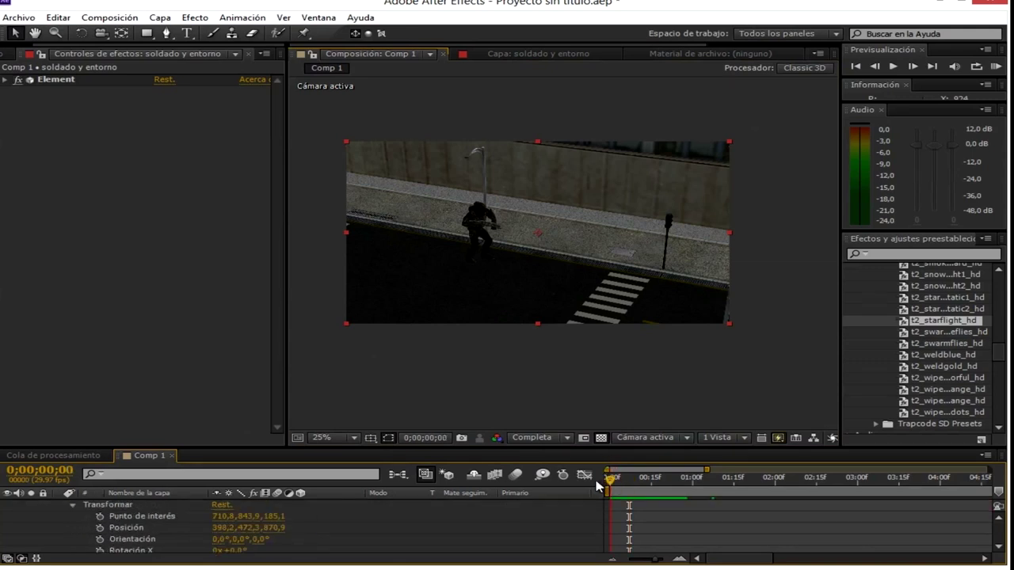
{"action": "left_click", "coordinate": [100, 516]}
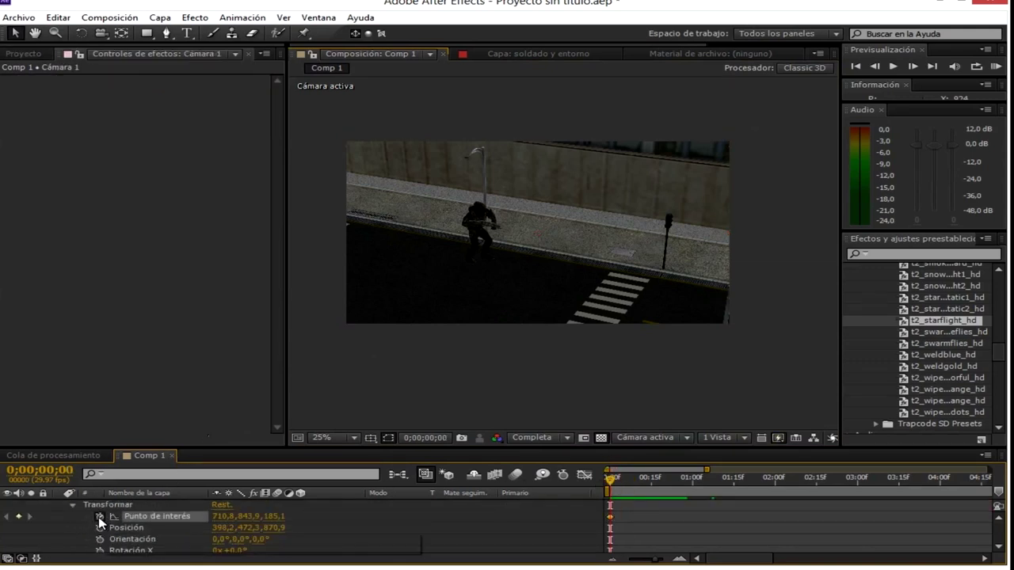
{"action": "left_click", "coordinate": [100, 528]}
{"action": "scroll", "coordinate": [99, 531], "scroll_direction": "down", "scroll_amount": 1}
{"action": "scroll", "coordinate": [98, 533], "scroll_direction": "up", "scroll_amount": 1}
{"action": "left_click", "coordinate": [100, 538]}
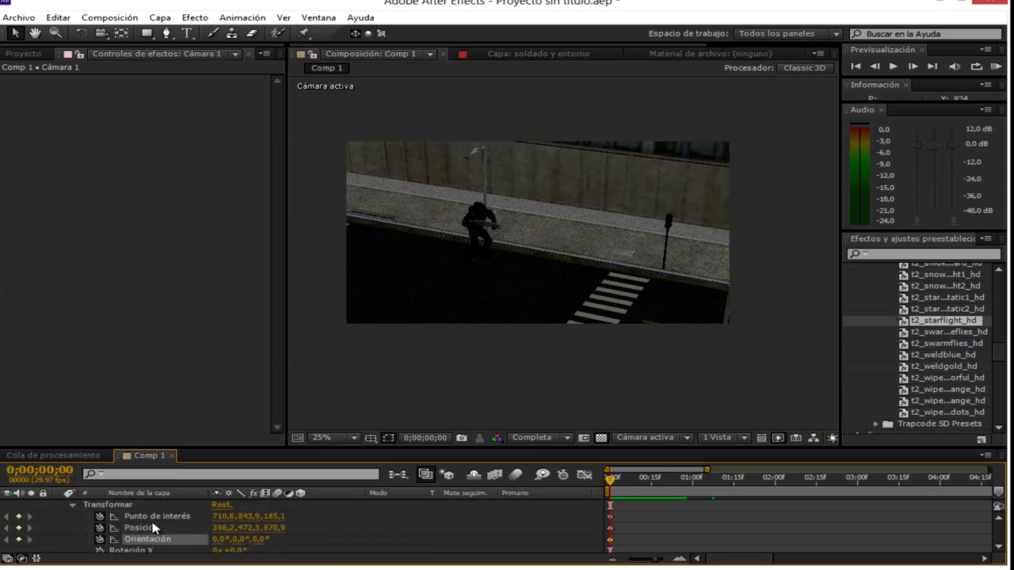
- Frame the soldier from above the street, setting Position 463,7, 495,3, 827,8
{"action": "key", "text": "c"}
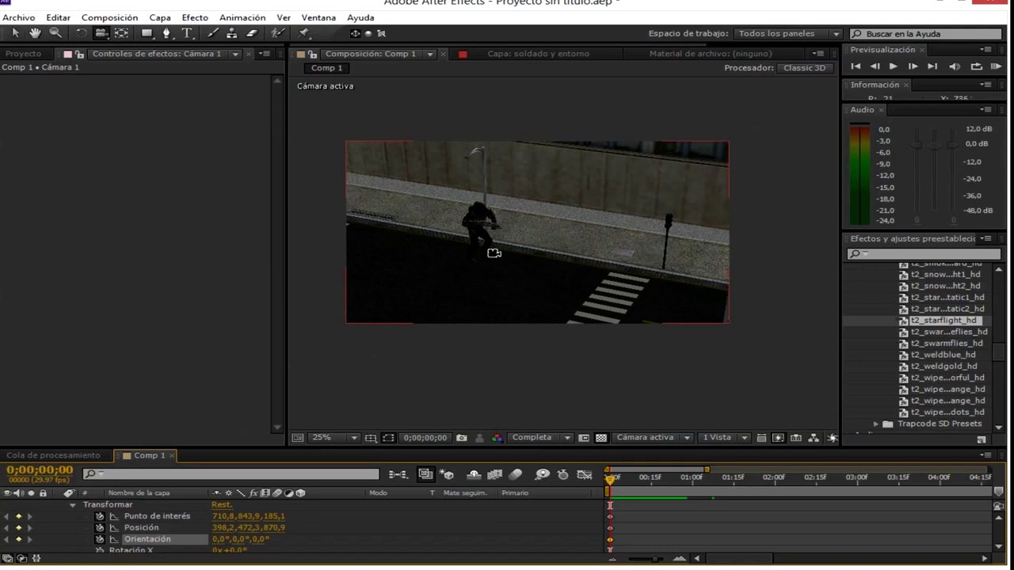
{"action": "key", "text": "c"}
{"action": "left_click_drag", "start_coordinate": [470, 262], "coordinate": [469, 168]}
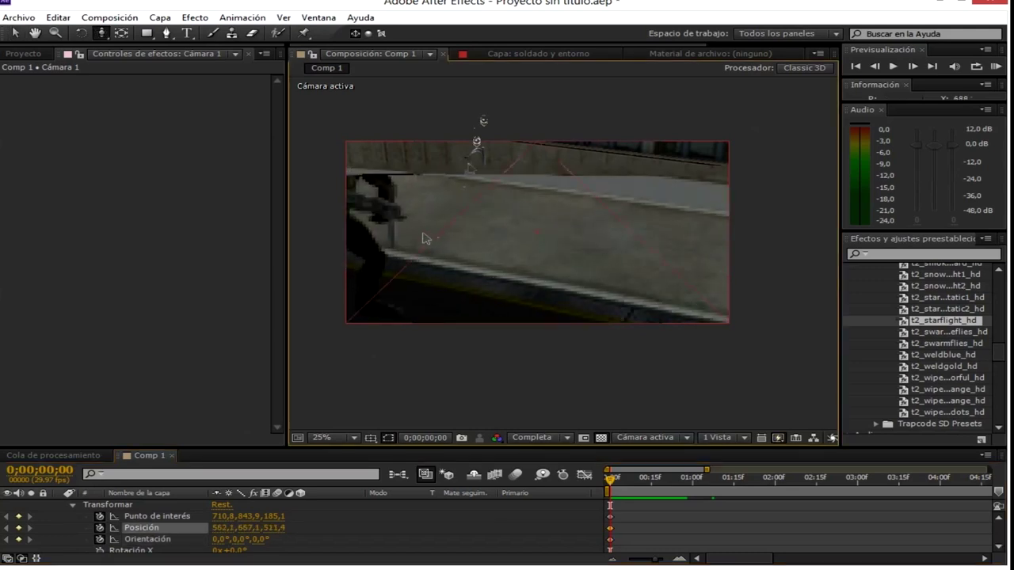
{"action": "mouse_move", "coordinate": [441, 241]}
{"action": "left_mouse_down"}
{"action": "mouse_move", "coordinate": [520, 261]}
{"action": "mouse_move", "coordinate": [522, 241]}
{"action": "left_mouse_up"}
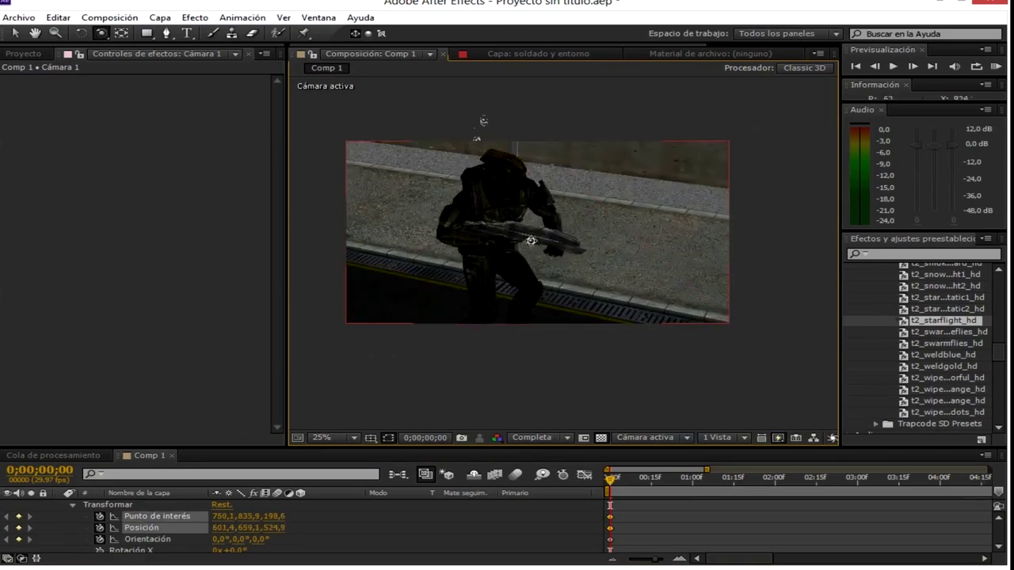
{"action": "key", "text": "c"}
{"action": "mouse_move", "coordinate": [531, 240]}
{"action": "left_mouse_down"}
{"action": "mouse_move", "coordinate": [549, 308]}
{"action": "mouse_move", "coordinate": [568, 255]}
{"action": "left_mouse_up"}
{"action": "left_click_drag", "start_coordinate": [607, 357], "coordinate": [603, 412]}
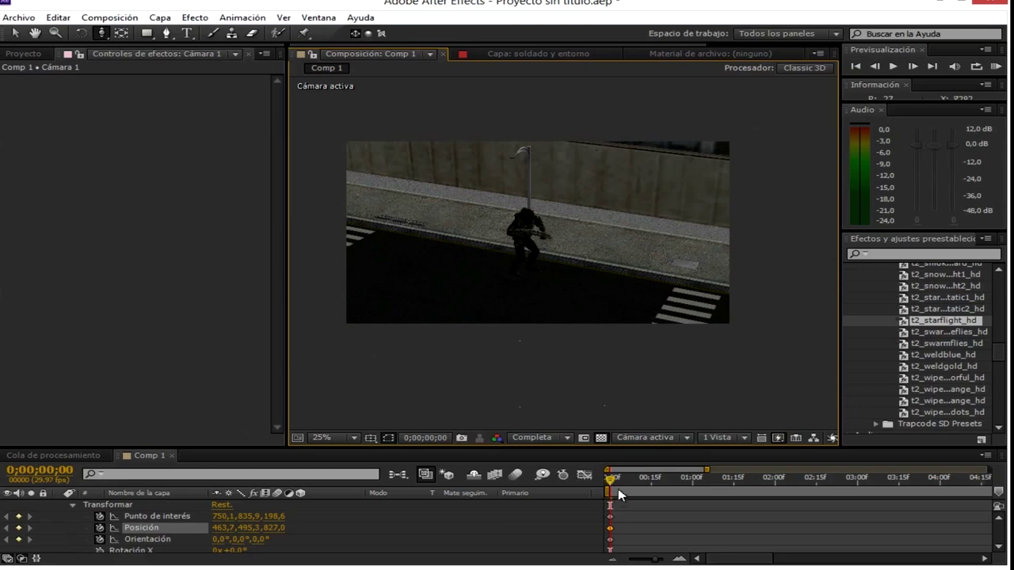
{"action": "left_click_drag", "start_coordinate": [663, 554], "coordinate": [649, 558]}
- At about 0;00;02;02, push the camera in with the soldier sitting right of frame
{"action": "left_click_drag", "start_coordinate": [619, 482], "coordinate": [714, 482]}
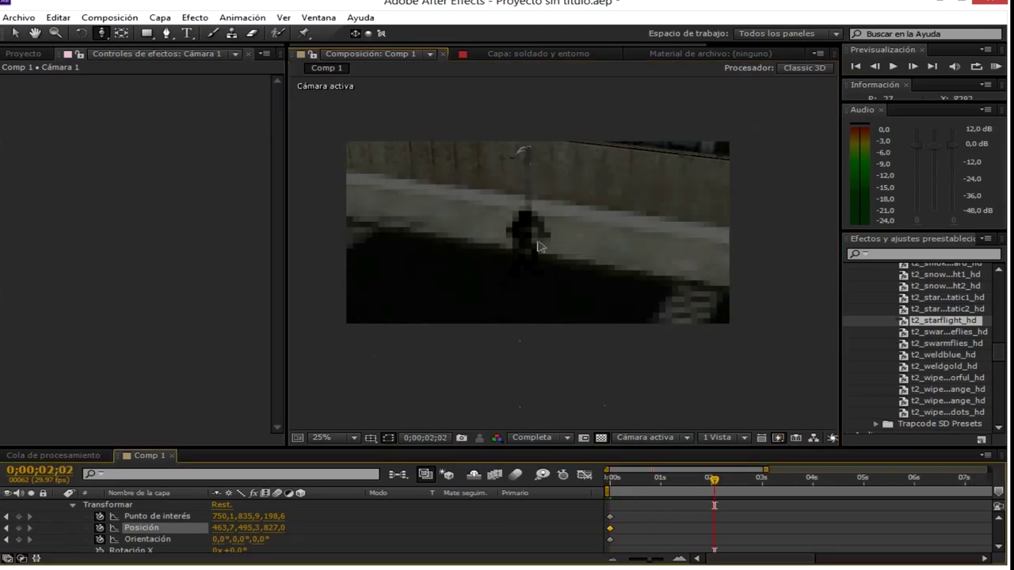
{"action": "key", "text": "c"}
{"action": "key", "text": "c"}
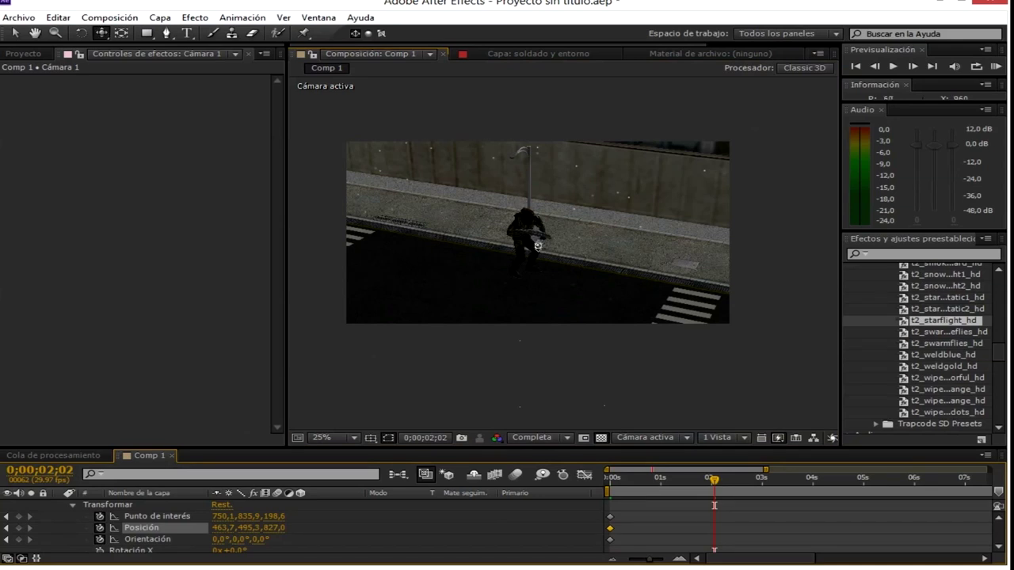
{"action": "left_click_drag", "start_coordinate": [529, 212], "coordinate": [510, 261]}
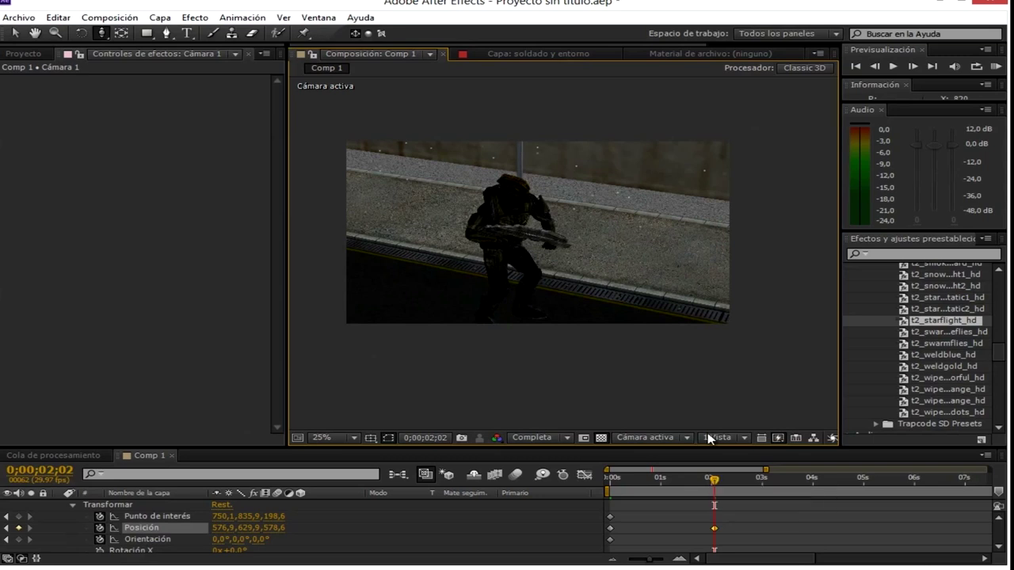
{"action": "key", "text": "c"}
{"action": "left_click_drag", "start_coordinate": [509, 253], "coordinate": [671, 255]}
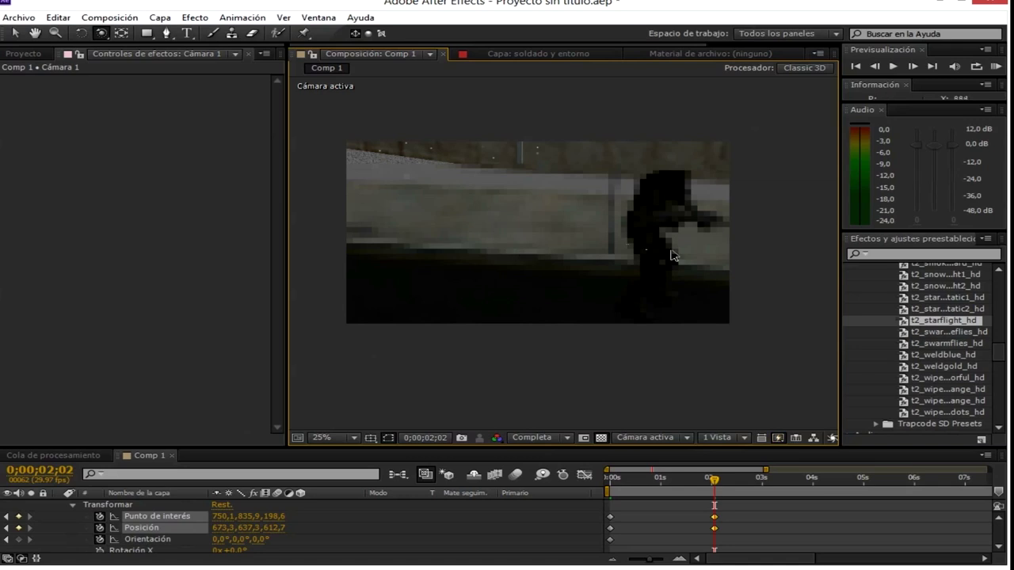
{"action": "key", "text": "c"}
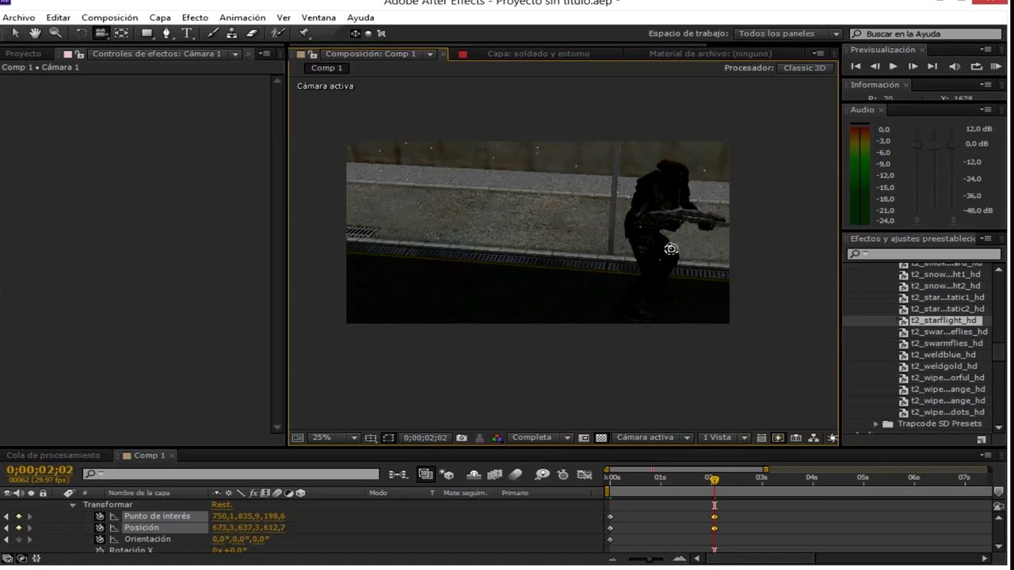
{"action": "left_click_drag", "start_coordinate": [670, 249], "coordinate": [443, 250]}
- Move to about 0;00;03;05 and scrub through time to preview the camera move
{"action": "mouse_move", "coordinate": [713, 479]}
{"action": "left_mouse_down"}
{"action": "mouse_move", "coordinate": [774, 491]}
{"action": "mouse_move", "coordinate": [816, 482]}
{"action": "mouse_move", "coordinate": [753, 487]}
{"action": "mouse_move", "coordinate": [813, 477]}
{"action": "left_mouse_up"}
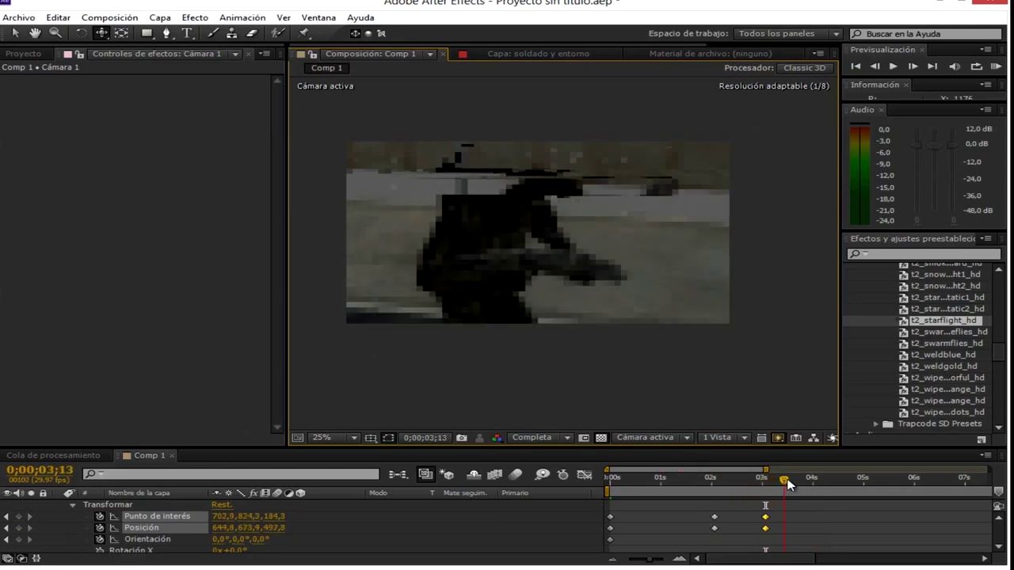
{"action": "left_click_drag", "start_coordinate": [813, 477], "coordinate": [794, 478]}
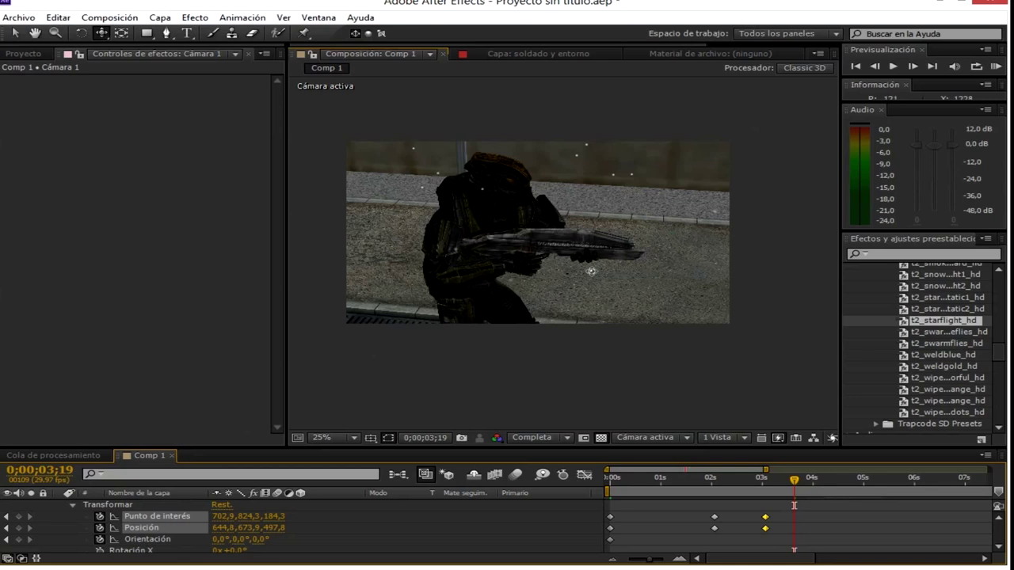
{"action": "mouse_move", "coordinate": [784, 489]}
{"action": "left_mouse_down"}
{"action": "mouse_move", "coordinate": [776, 498]}
{"action": "mouse_move", "coordinate": [869, 492]}
{"action": "mouse_move", "coordinate": [865, 484]}
{"action": "left_mouse_up"}
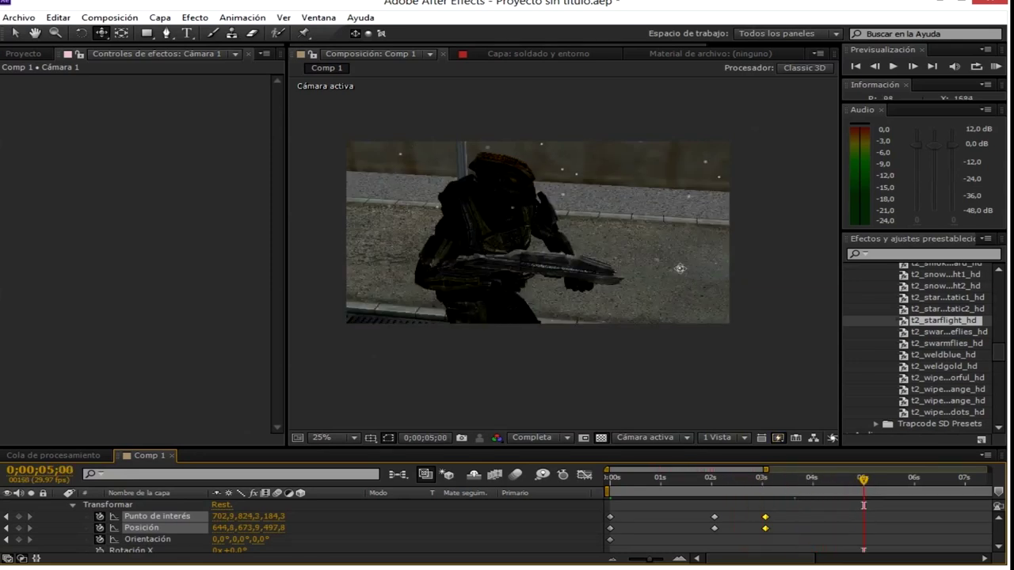
- At 0;00;04;15, orbit the camera down low around the soldier and reframe the street
{"action": "left_click_drag", "start_coordinate": [853, 478], "coordinate": [838, 479]}
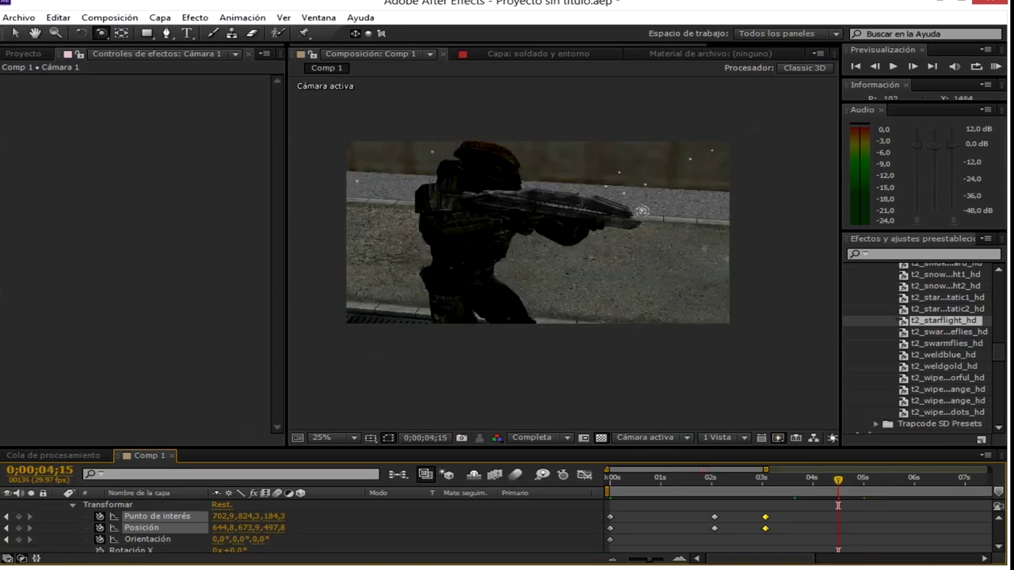
{"action": "left_click_drag", "start_coordinate": [640, 211], "coordinate": [700, 210]}
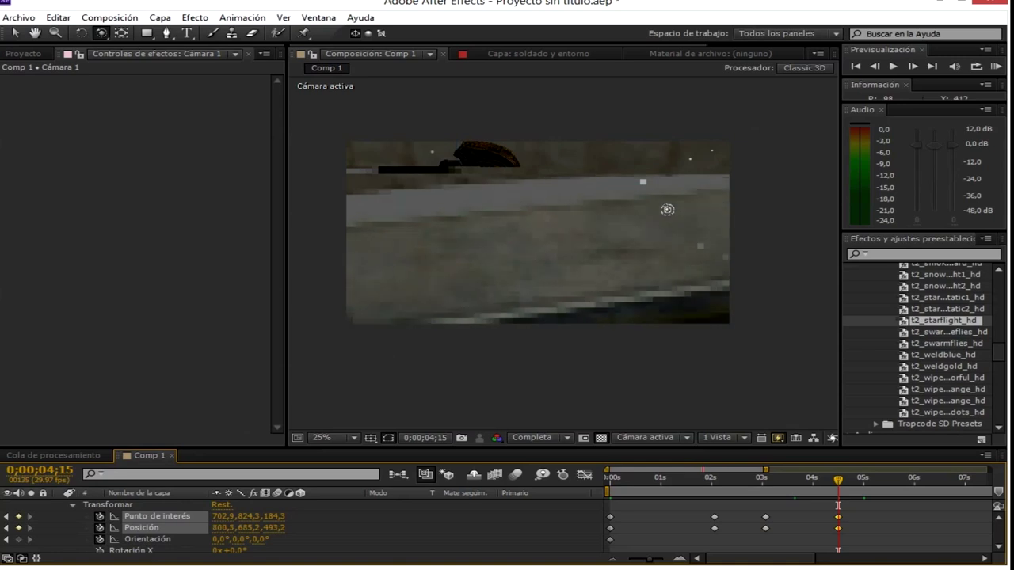
{"action": "mouse_move", "coordinate": [701, 213]}
{"action": "left_mouse_down"}
{"action": "mouse_move", "coordinate": [527, 209]}
{"action": "mouse_move", "coordinate": [585, 220]}
{"action": "left_mouse_up"}
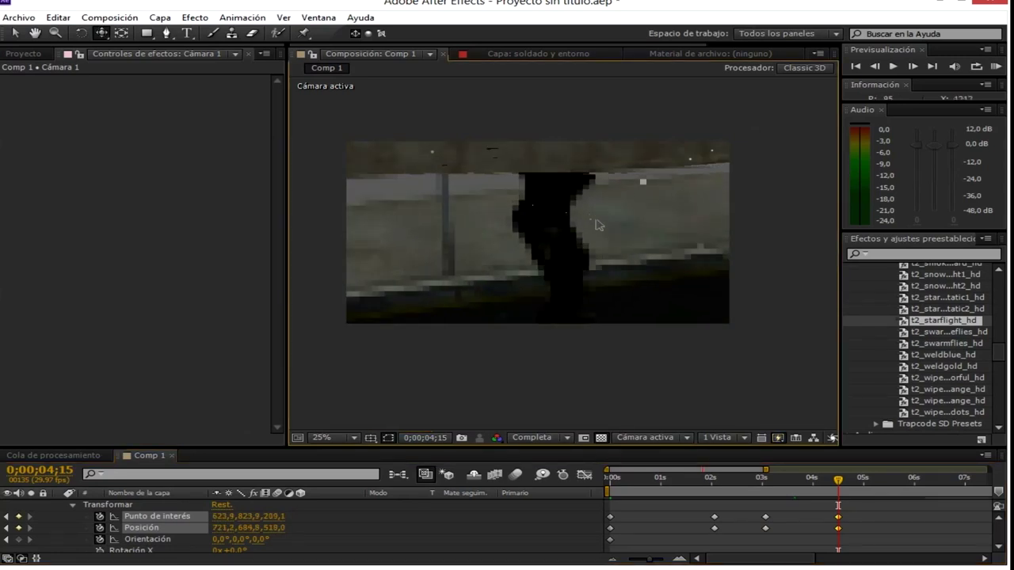
{"action": "left_click_drag", "start_coordinate": [598, 218], "coordinate": [646, 210]}
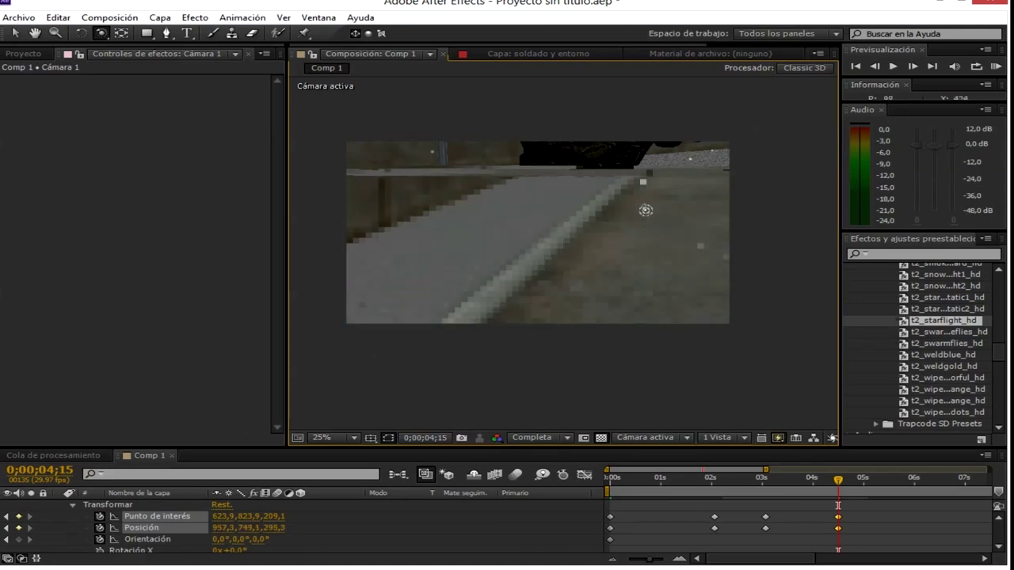
{"action": "key", "text": "c"}
{"action": "mouse_move", "coordinate": [665, 190]}
{"action": "left_mouse_down"}
{"action": "mouse_move", "coordinate": [350, 320]}
{"action": "mouse_move", "coordinate": [340, 313]}
{"action": "left_mouse_up"}
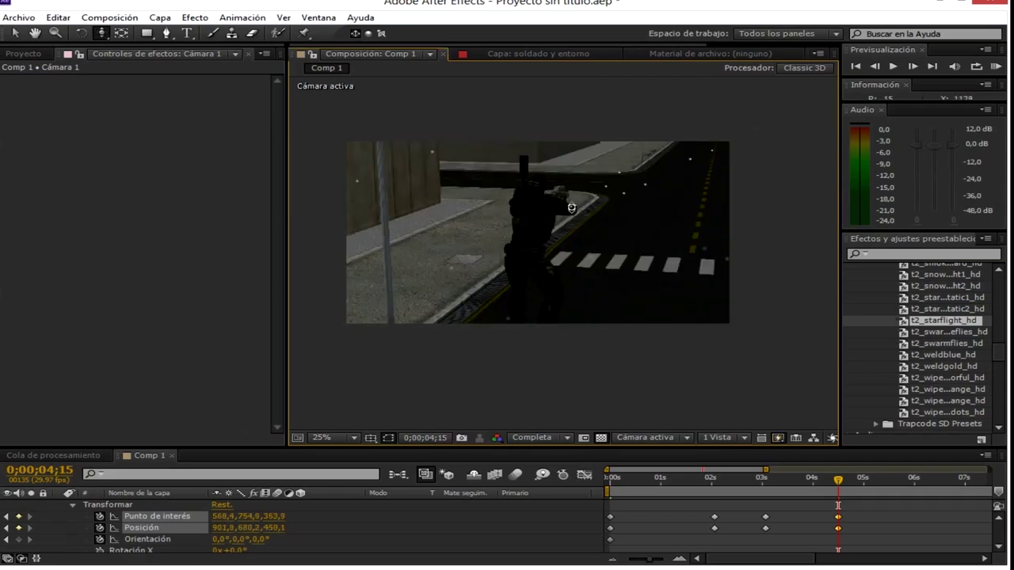
- Settle the camera behind the soldier looking toward the crosswalk, at Position 810,6, 706,6, 419,4
{"action": "left_click_drag", "start_coordinate": [571, 208], "coordinate": [576, 170]}
{"action": "mouse_move", "coordinate": [638, 186]}
{"action": "left_mouse_down"}
{"action": "mouse_move", "coordinate": [629, 185]}
{"action": "mouse_move", "coordinate": [662, 190]}
{"action": "left_mouse_up"}
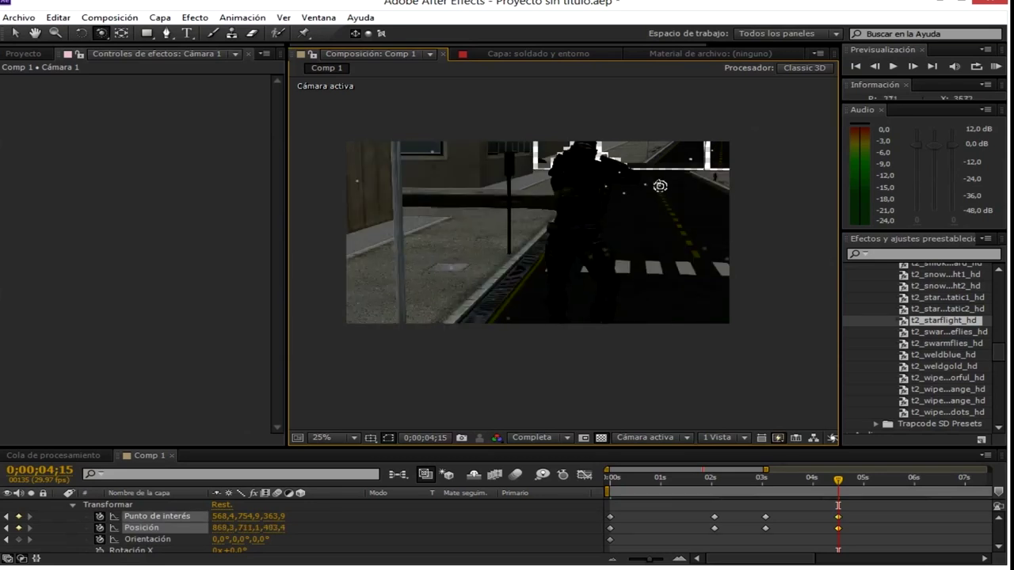
{"action": "left_click_drag", "start_coordinate": [658, 186], "coordinate": [628, 210]}
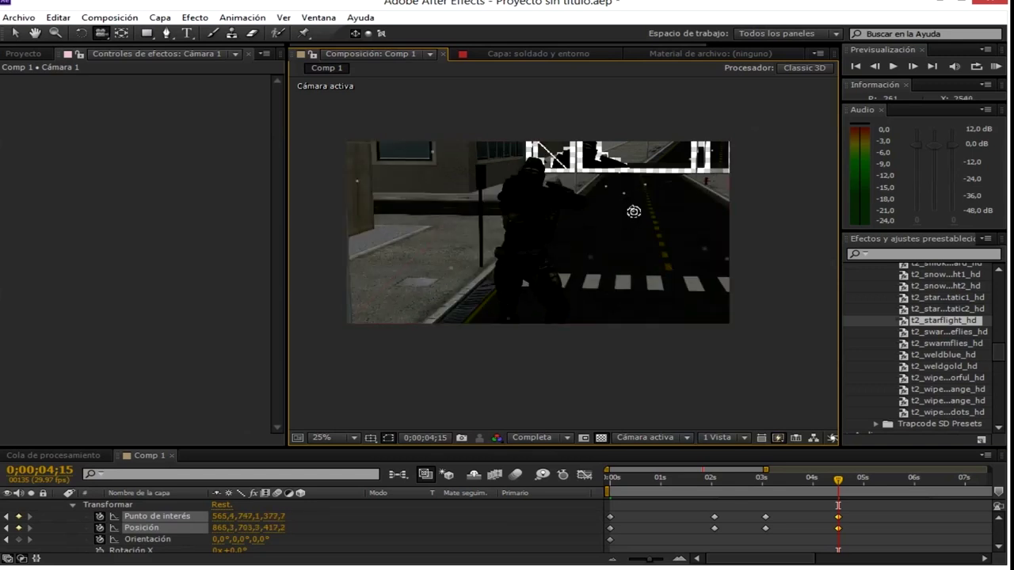
{"action": "left_click_drag", "start_coordinate": [634, 211], "coordinate": [632, 211]}
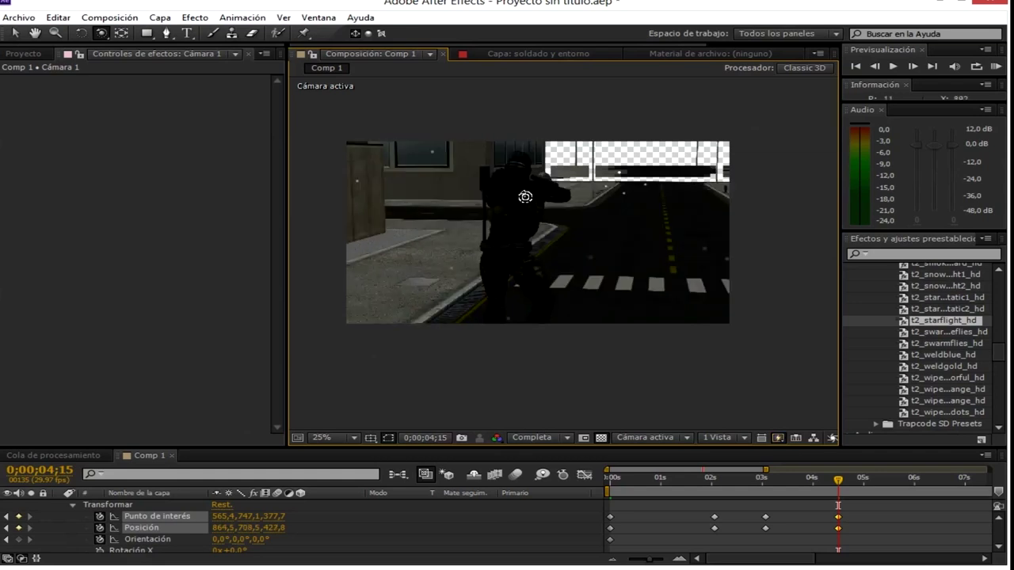
{"action": "mouse_move", "coordinate": [533, 195]}
{"action": "left_mouse_down"}
{"action": "mouse_move", "coordinate": [530, 168]}
{"action": "mouse_move", "coordinate": [545, 171]}
{"action": "left_mouse_up"}
{"action": "key", "text": "c"}
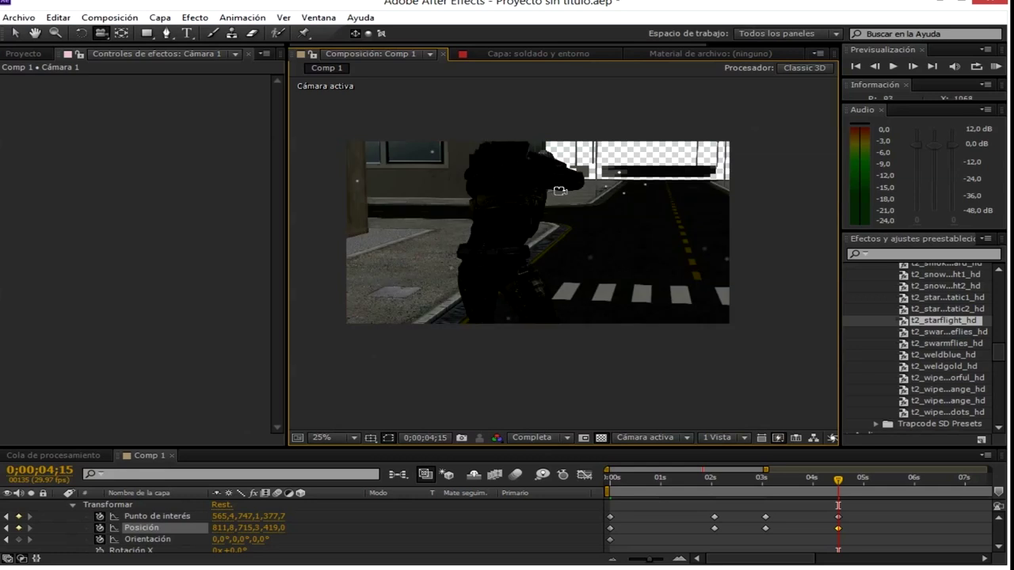
{"action": "left_click_drag", "start_coordinate": [560, 191], "coordinate": [561, 226]}
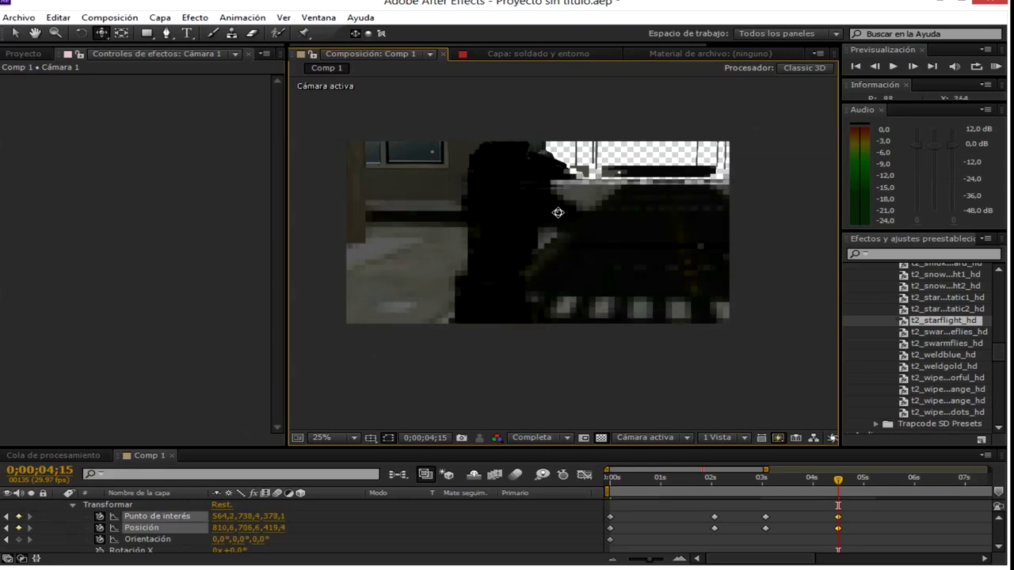
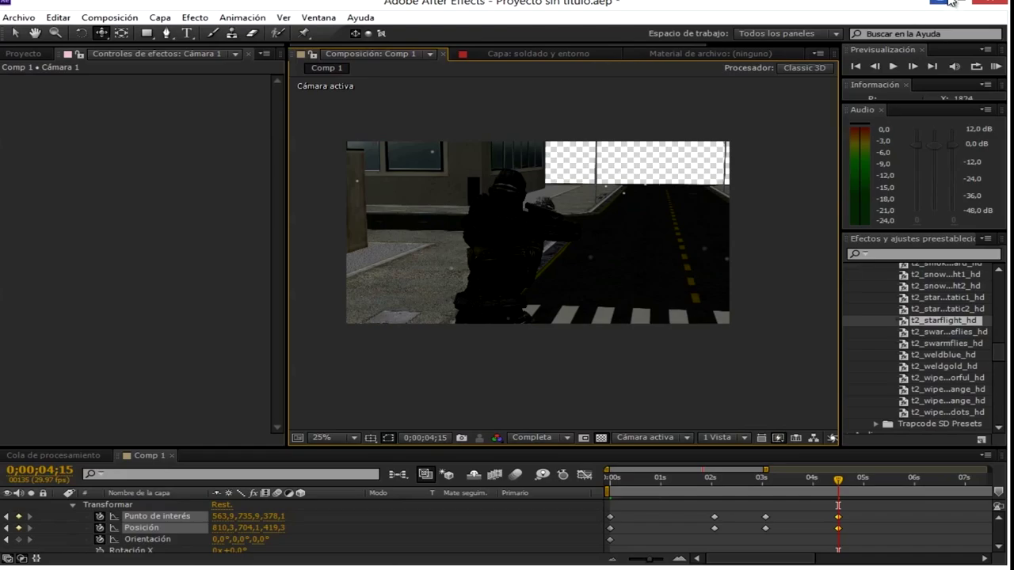
- Play 211_4640.MOV in VLC from the start, skip to 00:29, then close VLC
{"action": "left_click", "coordinate": [957, 10]}
{"action": "left_click", "coordinate": [47, 520]}
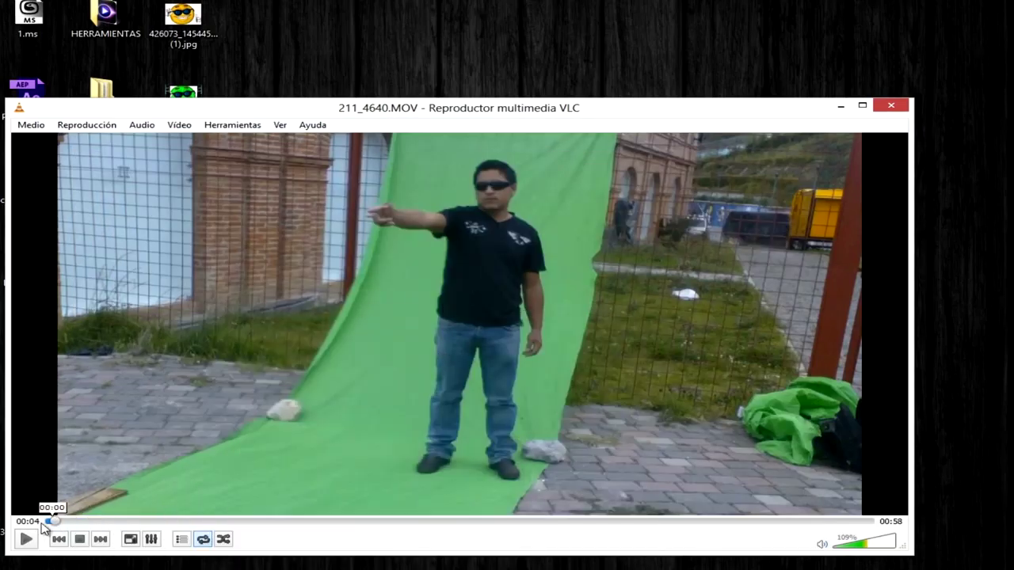
{"action": "left_click", "coordinate": [26, 539]}
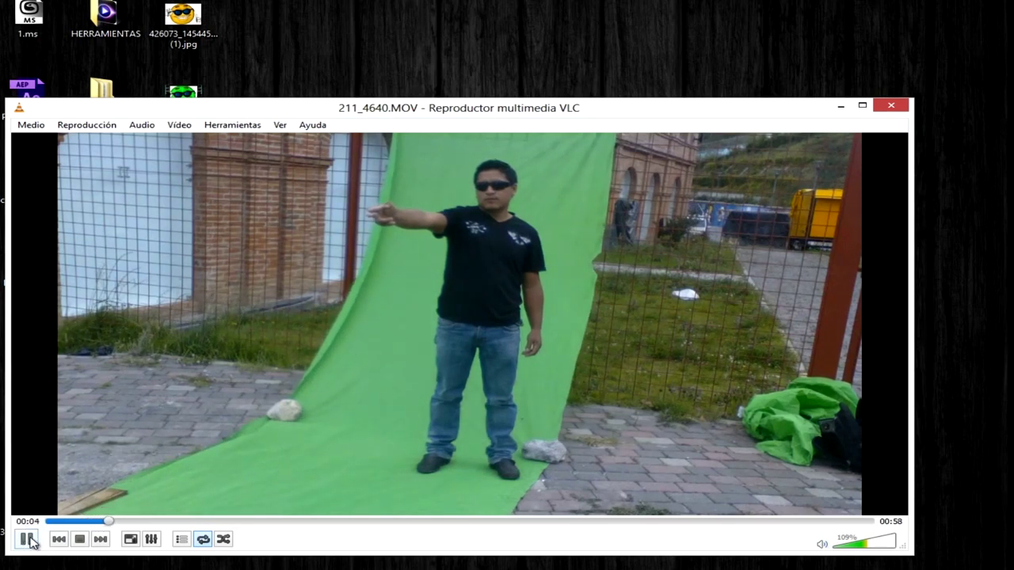
{"action": "left_click", "coordinate": [453, 520]}
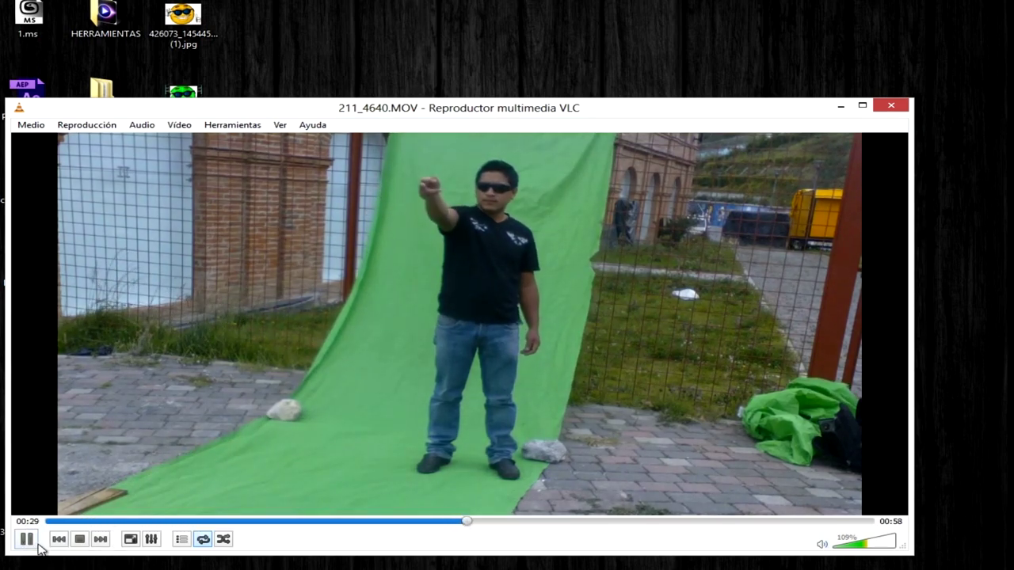
{"action": "left_click", "coordinate": [890, 106]}
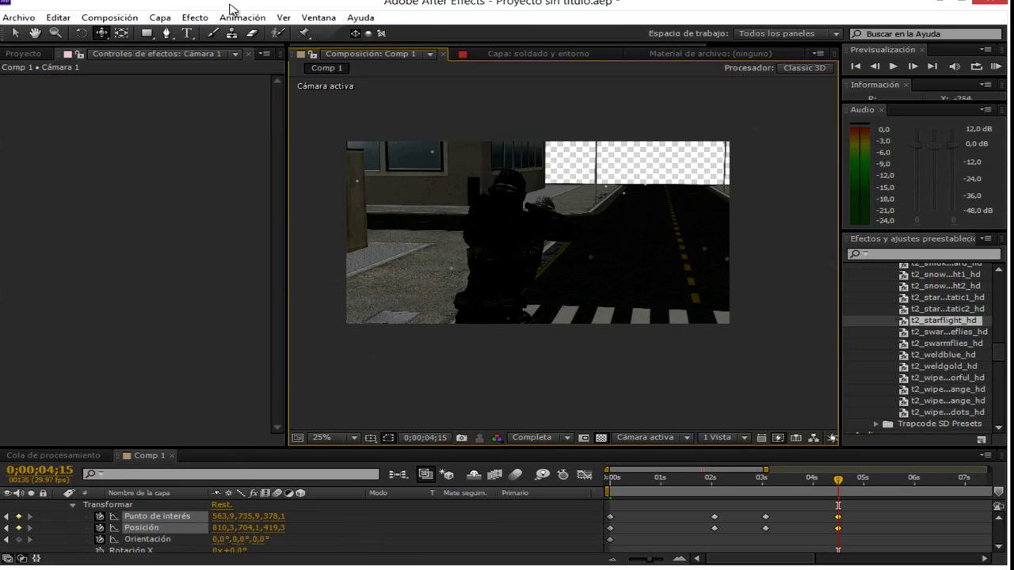
{"action": "left_click", "coordinate": [22, 54]}
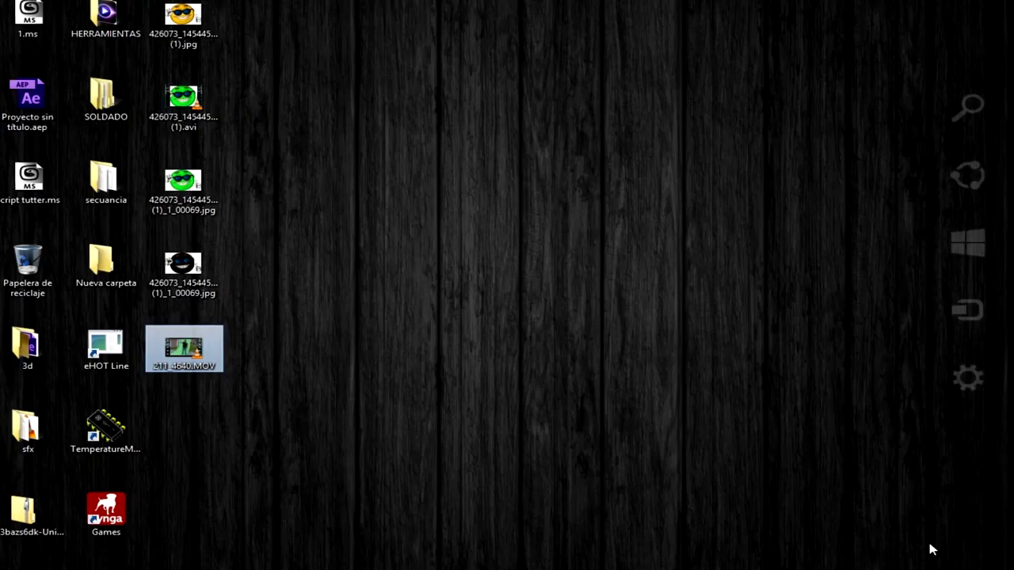
- Import 211_4640.MOV and create a 211_4640 composition from it
{"action": "left_click_drag", "start_coordinate": [193, 358], "coordinate": [124, 210]}
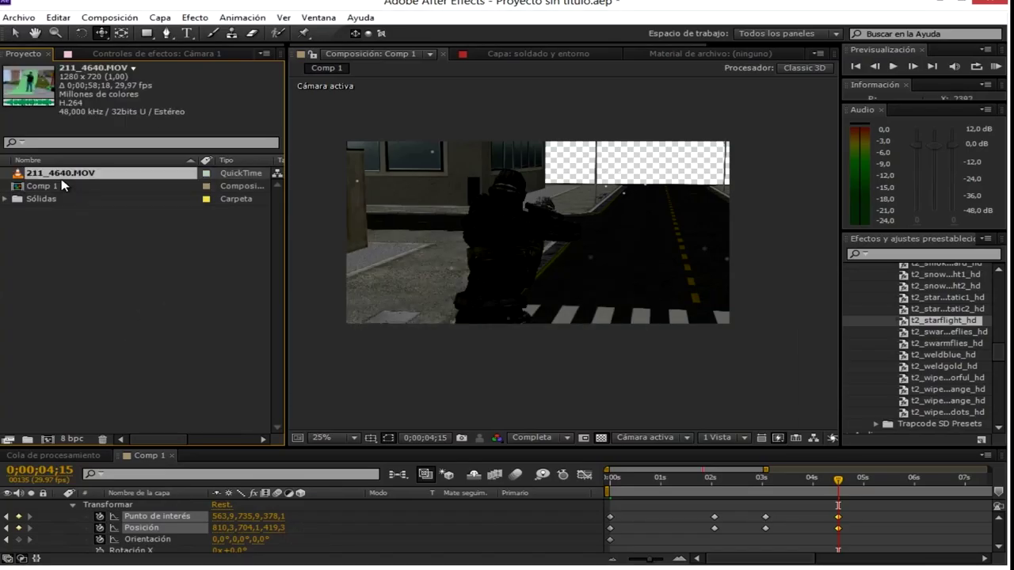
{"action": "left_click_drag", "start_coordinate": [64, 176], "coordinate": [60, 438]}
{"action": "scroll", "coordinate": [578, 244], "scroll_direction": "up", "scroll_amount": 2}
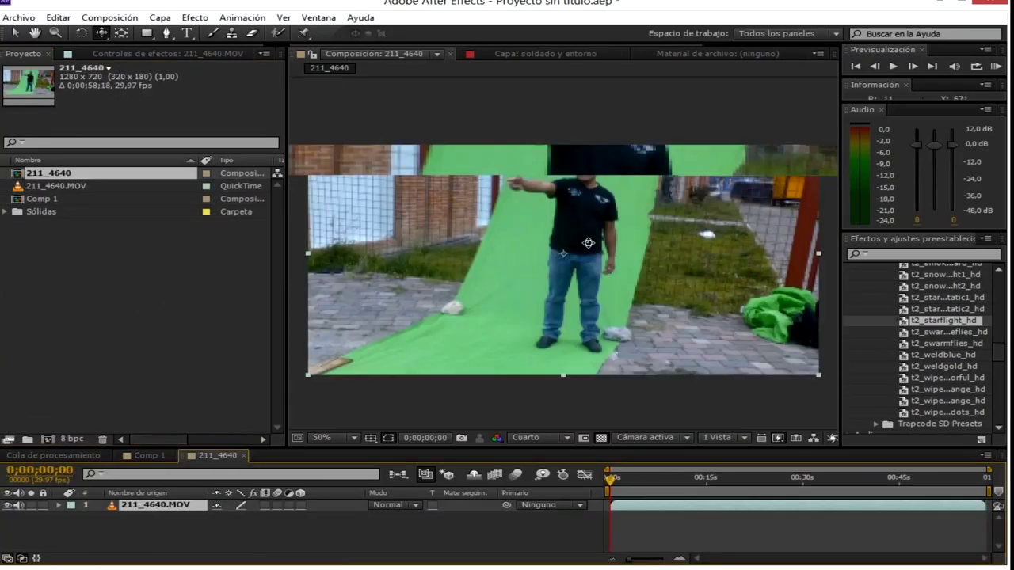
- Set the preview resolution to Completa and filter Effects & Presets for 'key'
{"action": "left_click", "coordinate": [566, 438]}
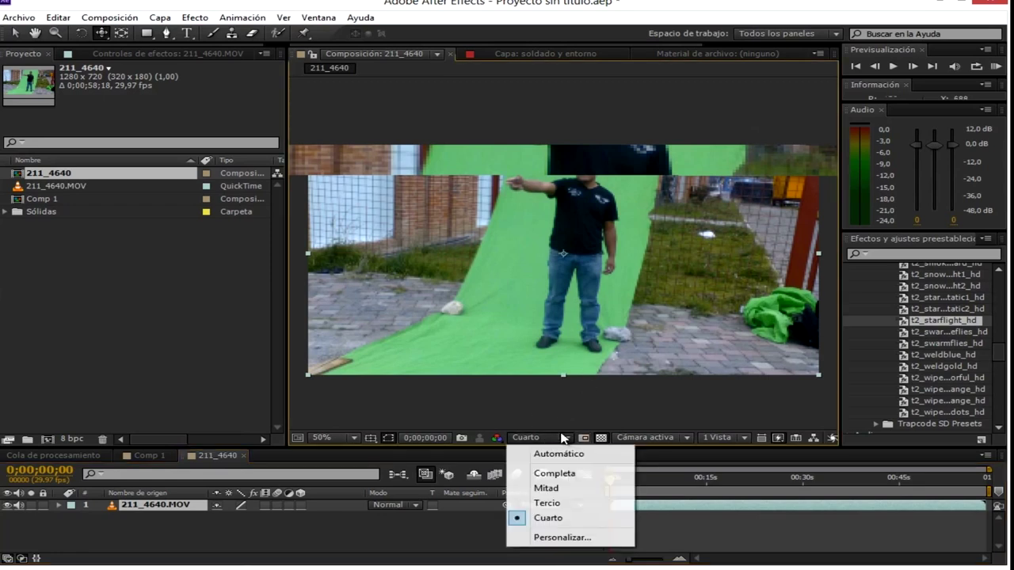
{"action": "left_click", "coordinate": [556, 472]}
{"action": "left_click", "coordinate": [945, 253]}
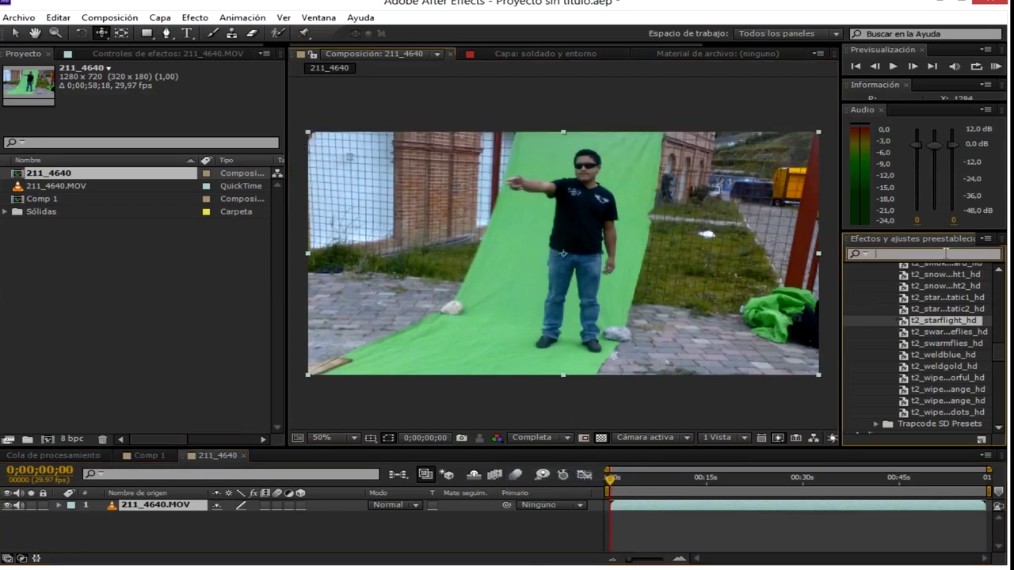
{"action": "type", "text": "key"}
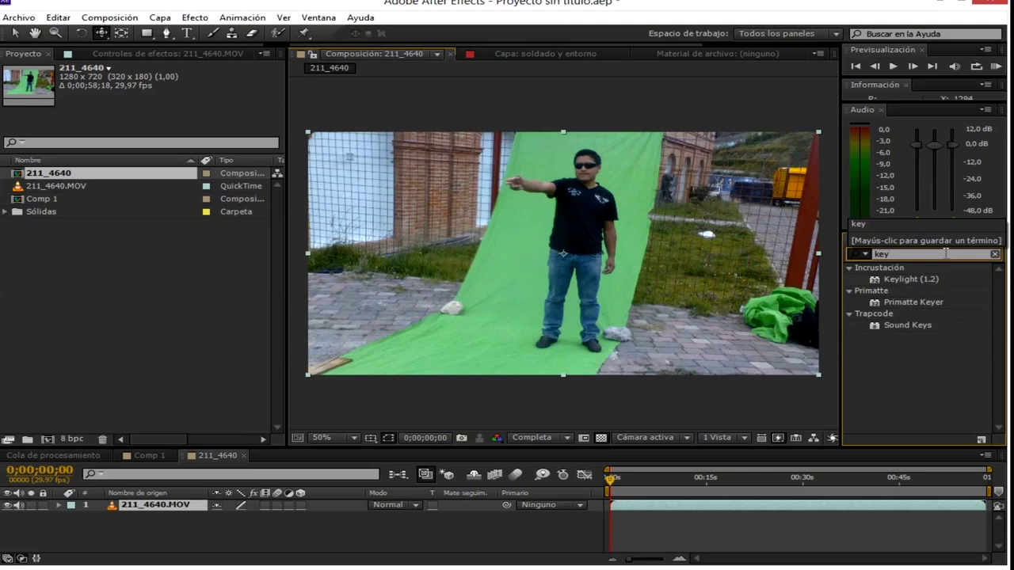
- Apply Primatte Keyer to the clip and sample the green backdrop with Select BG
{"action": "left_click_drag", "start_coordinate": [913, 303], "coordinate": [490, 208]}
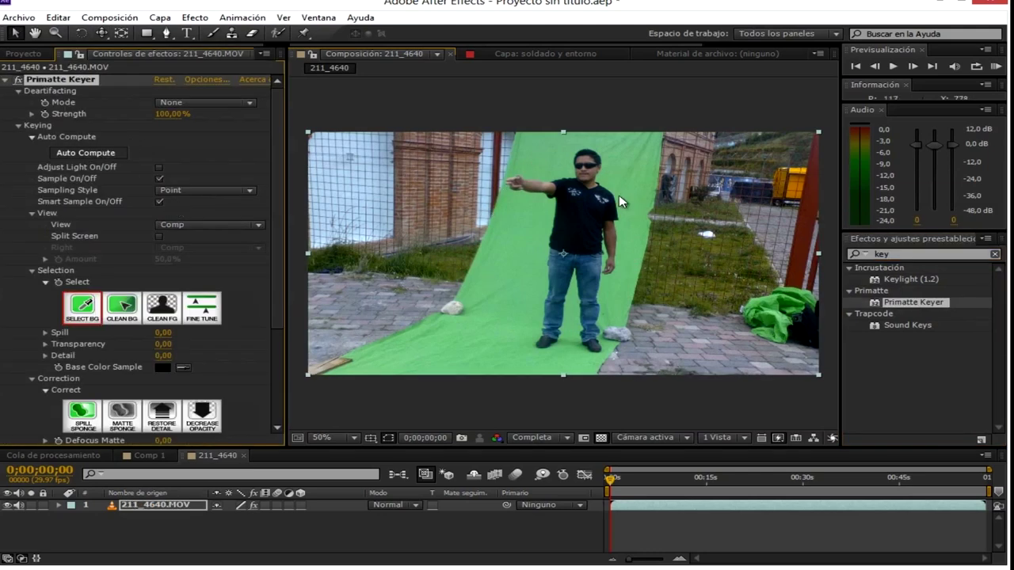
{"action": "left_click", "coordinate": [617, 170]}
{"action": "left_click", "coordinate": [125, 307]}
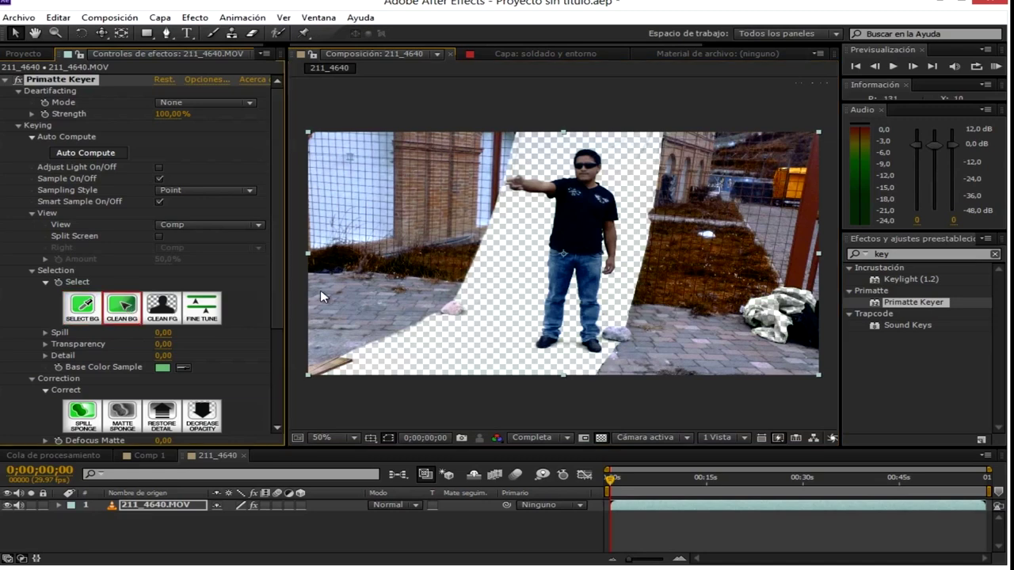
{"action": "key", "text": "period"}
- Restore specks on the jeans with Clean FG and clear leftover top background with Clean BG
{"action": "left_click", "coordinate": [166, 309]}
{"action": "left_click", "coordinate": [556, 325]}
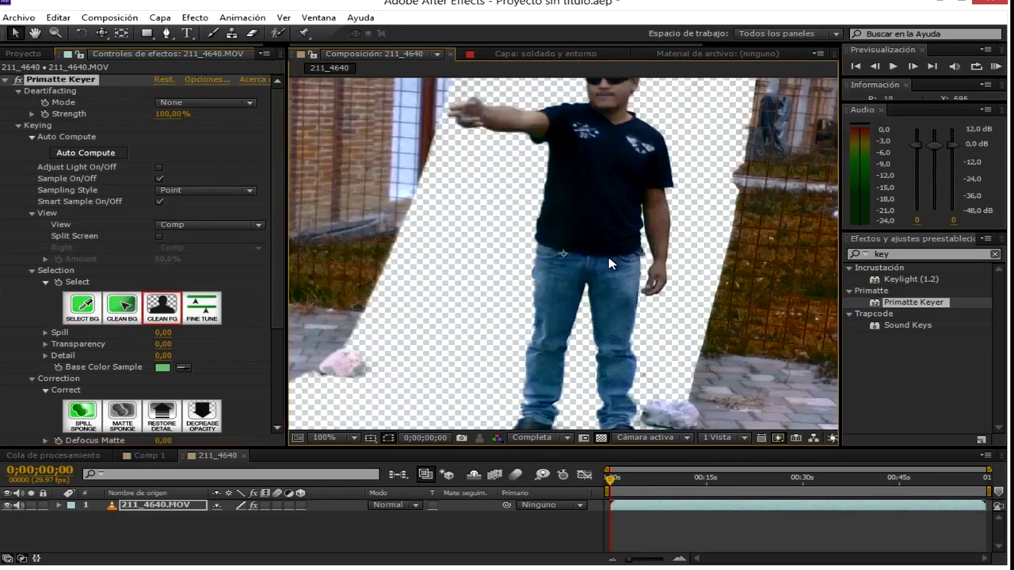
{"action": "left_click", "coordinate": [122, 307]}
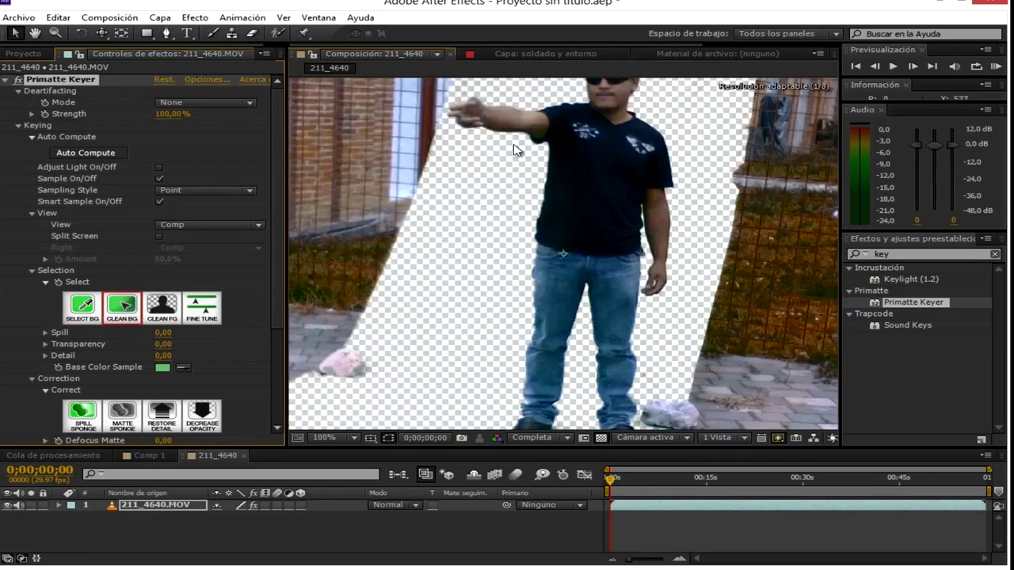
{"action": "key", "text": "period"}
{"action": "left_click_drag", "start_coordinate": [427, 223], "coordinate": [582, 199]}
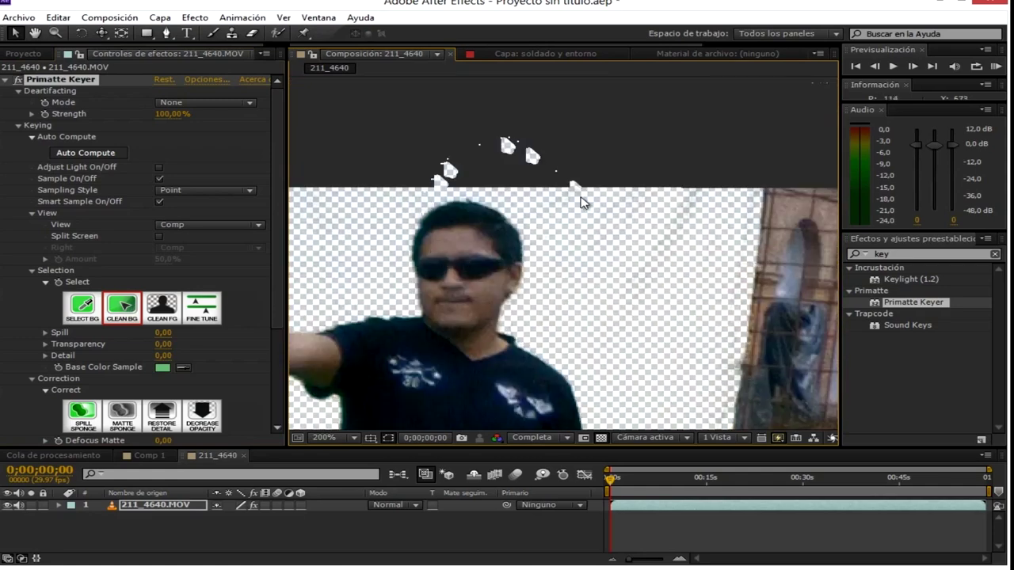
{"action": "key", "text": "comma"}
{"action": "key", "text": "comma"}
{"action": "key", "text": "comma"}
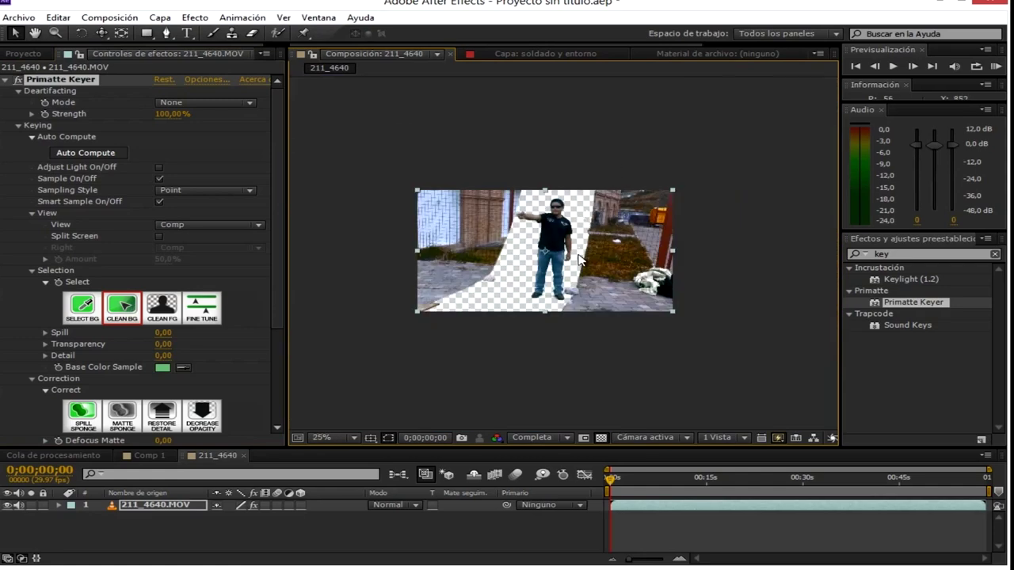
{"action": "key", "text": "period"}
{"action": "key", "text": "period"}
{"action": "key", "text": "period"}
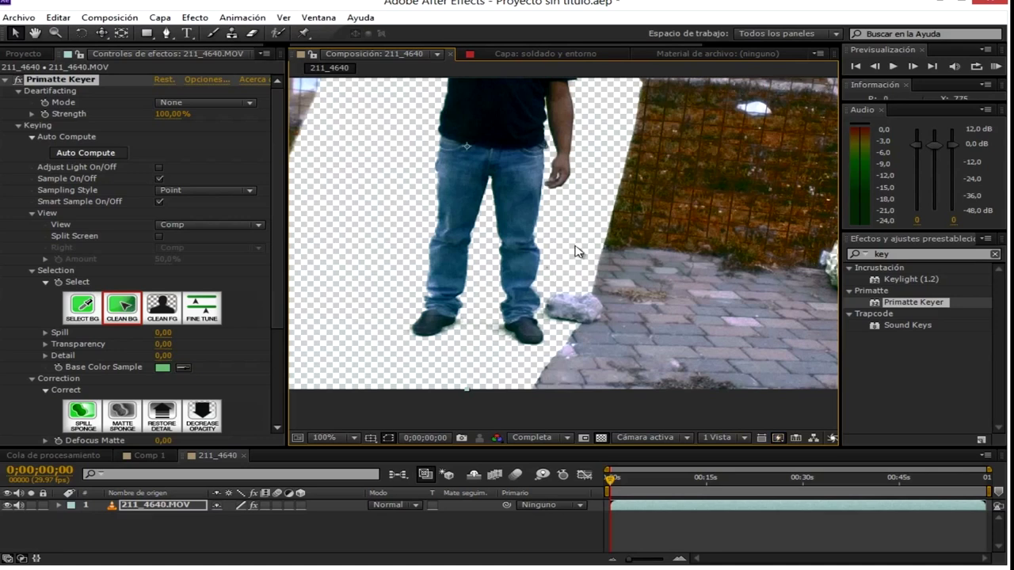
{"action": "key", "text": "comma"}
{"action": "key", "text": "comma"}
{"action": "key", "text": "comma"}
{"action": "key", "text": "g"}
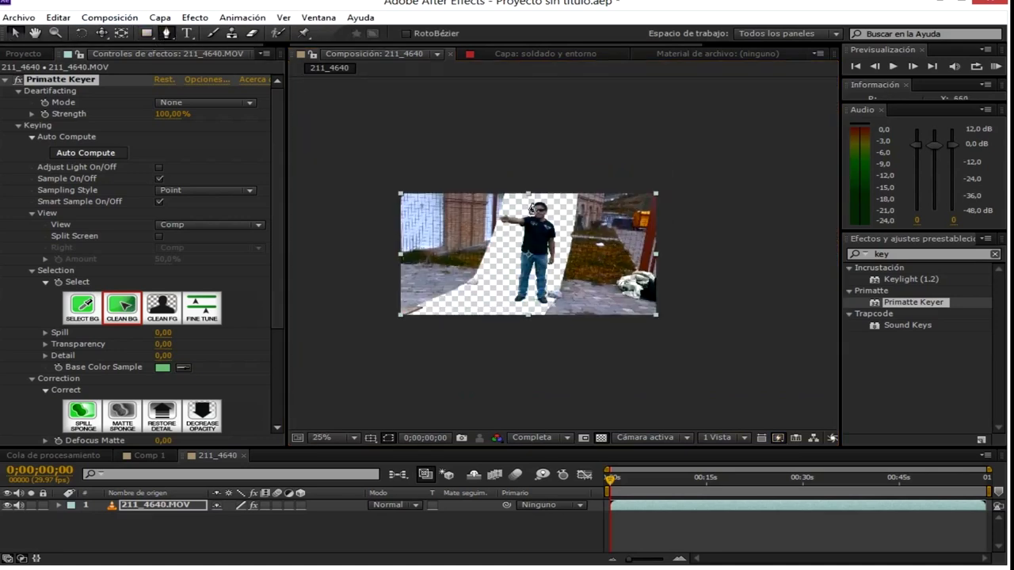
- Start a mask around the man with two points near his arm, zoomed in
{"action": "left_click", "coordinate": [531, 197]}
{"action": "left_click", "coordinate": [503, 210]}
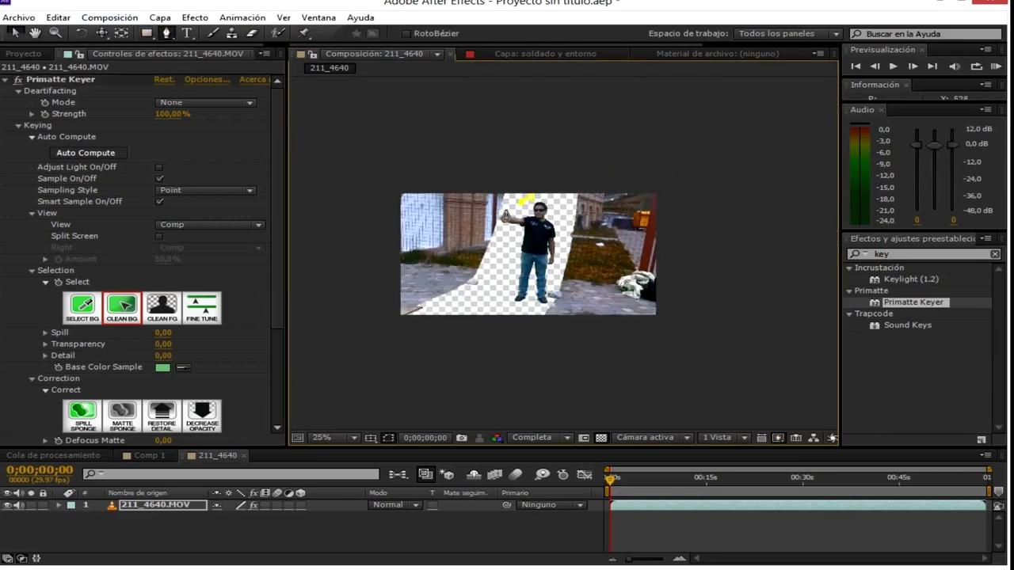
{"action": "key", "text": "period"}
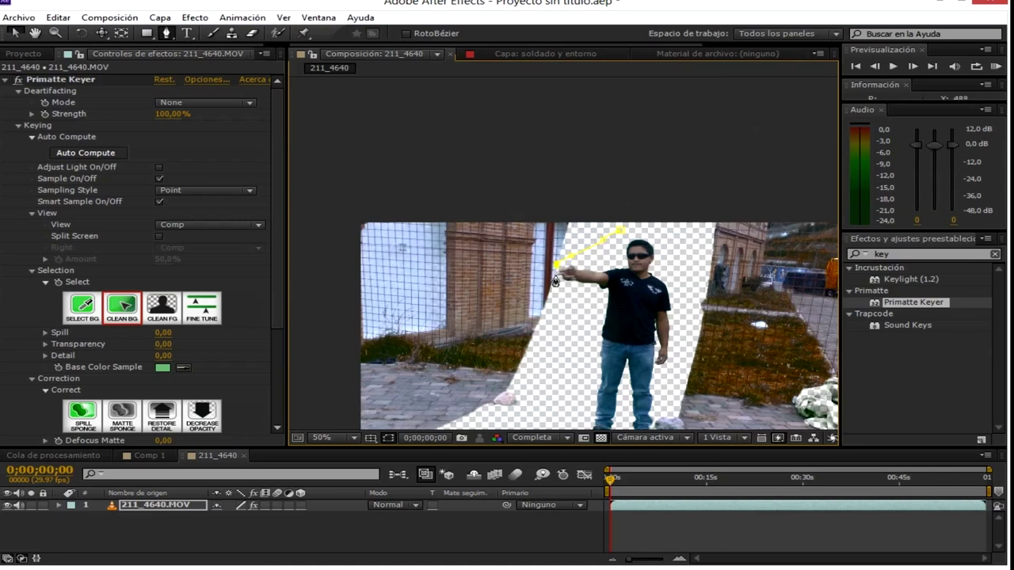
{"action": "left_click_drag", "start_coordinate": [613, 320], "coordinate": [593, 278]}
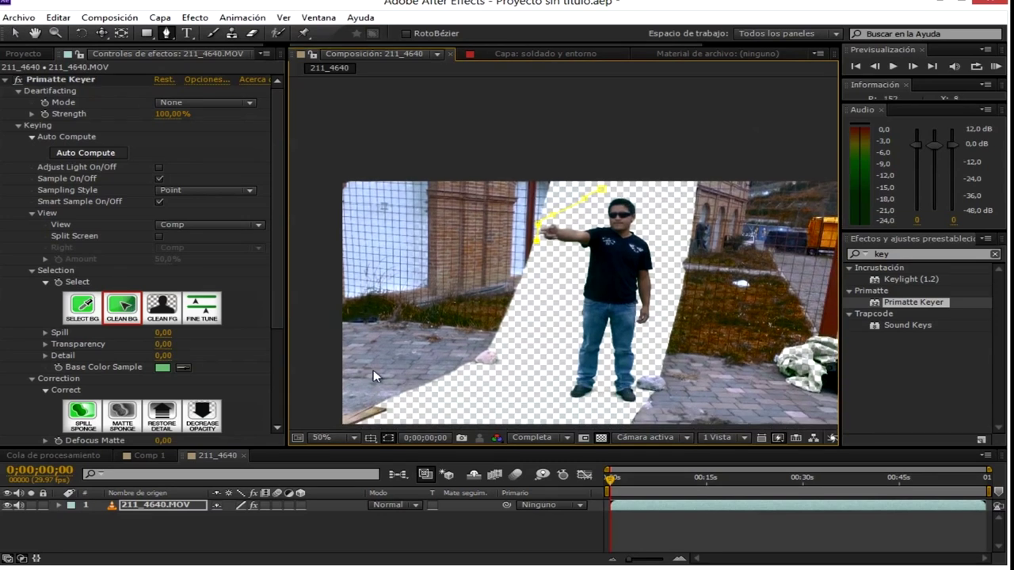
{"action": "left_click", "coordinate": [151, 456]}
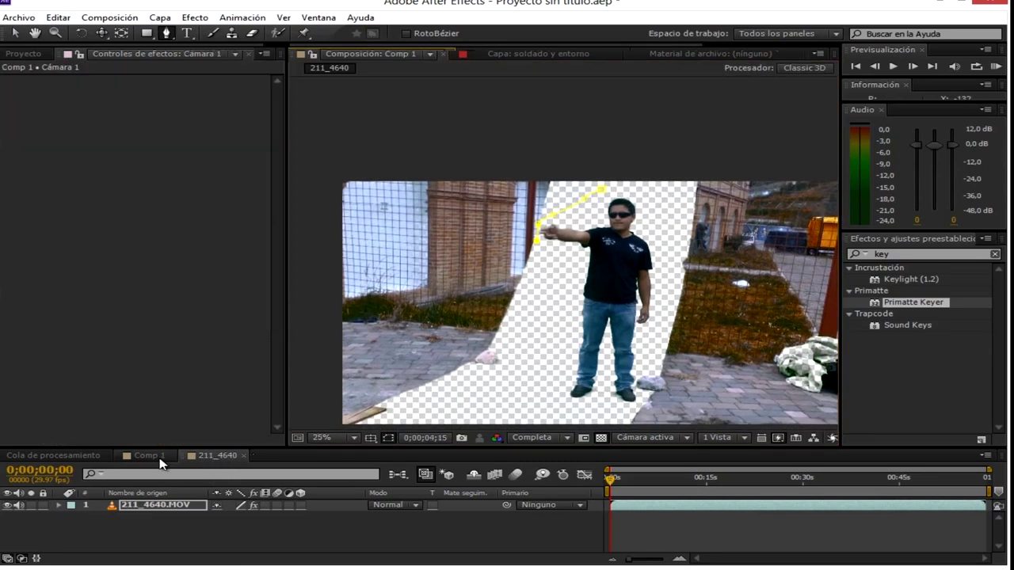
{"action": "left_click", "coordinate": [194, 457]}
- Continue the mask down his side, around his feet, up his right side, and close it
{"action": "left_click", "coordinate": [546, 293]}
{"action": "left_click", "coordinate": [540, 342]}
{"action": "left_click", "coordinate": [523, 376]}
{"action": "left_click", "coordinate": [570, 409]}
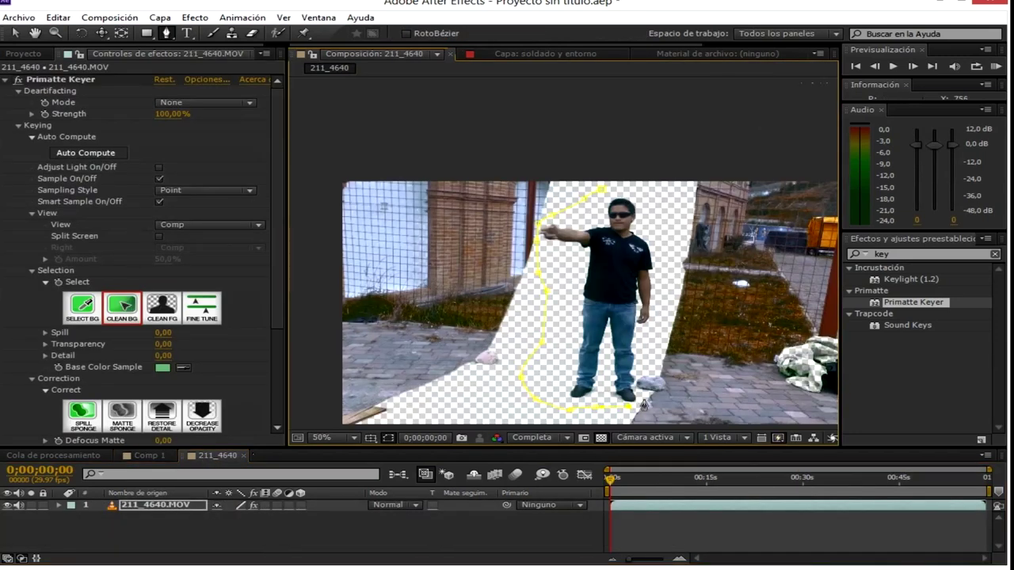
{"action": "left_click", "coordinate": [664, 354]}
{"action": "left_click", "coordinate": [680, 230]}
{"action": "left_click", "coordinate": [671, 184]}
{"action": "left_click", "coordinate": [18, 31]}
- Show the background as black and put the mask into free transform mode
{"action": "left_click", "coordinate": [601, 438]}
{"action": "scroll", "coordinate": [645, 277], "scroll_direction": "up", "scroll_amount": 2}
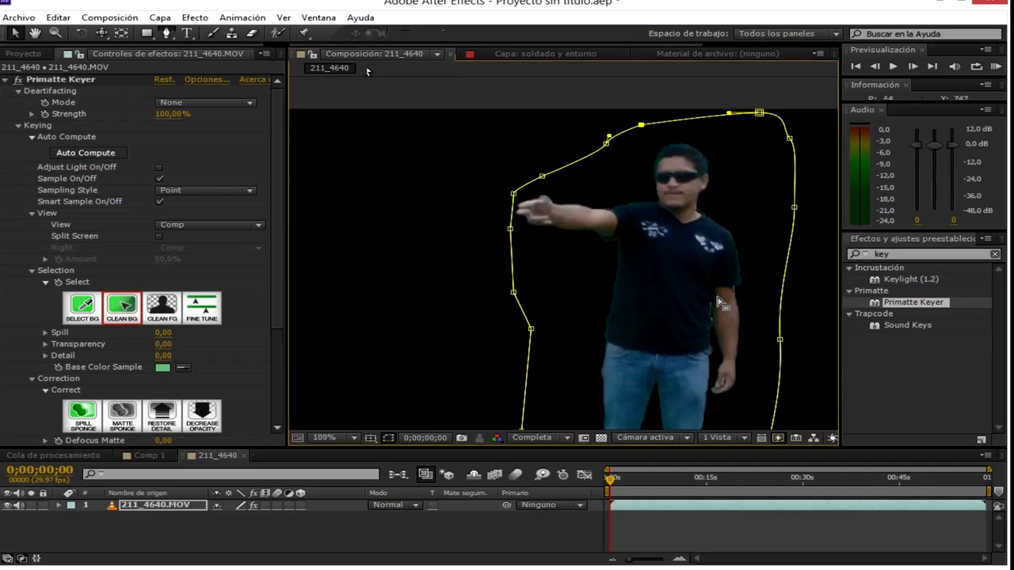
{"action": "key", "text": "ctrl+t"}
{"action": "scroll", "coordinate": [530, 229], "scroll_direction": "up", "scroll_amount": 2}
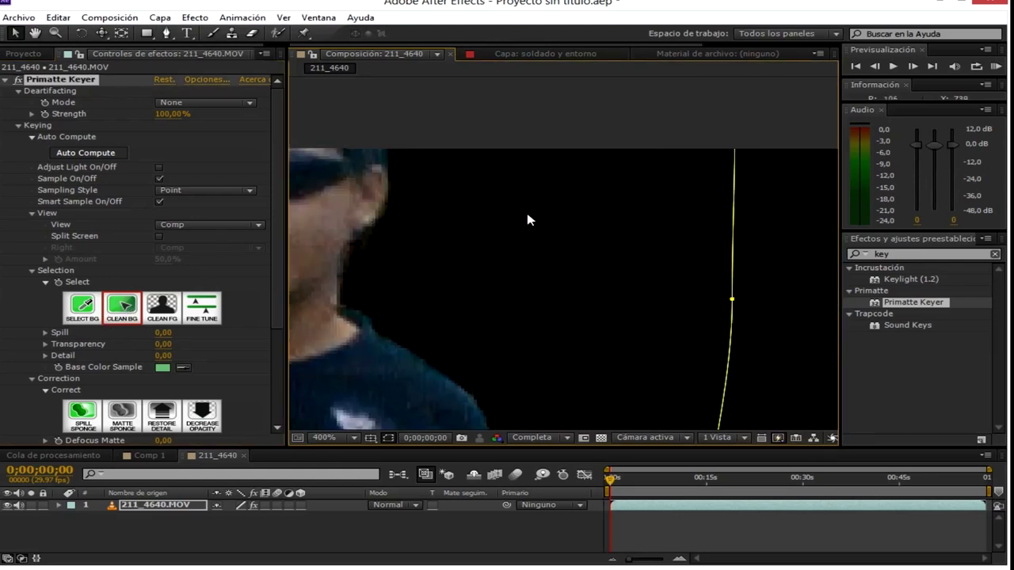
{"action": "scroll", "coordinate": [475, 205], "scroll_direction": "up", "scroll_amount": 2}
- Clean leftover background specks beside and above the head and around the face
{"action": "left_click_drag", "start_coordinate": [403, 256], "coordinate": [562, 277]}
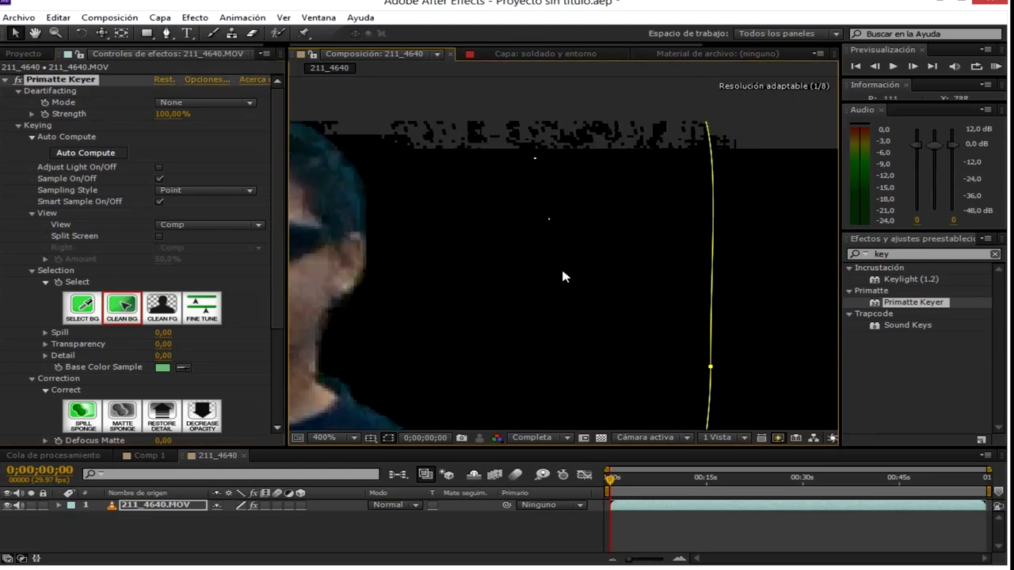
{"action": "left_click_drag", "start_coordinate": [423, 314], "coordinate": [420, 375]}
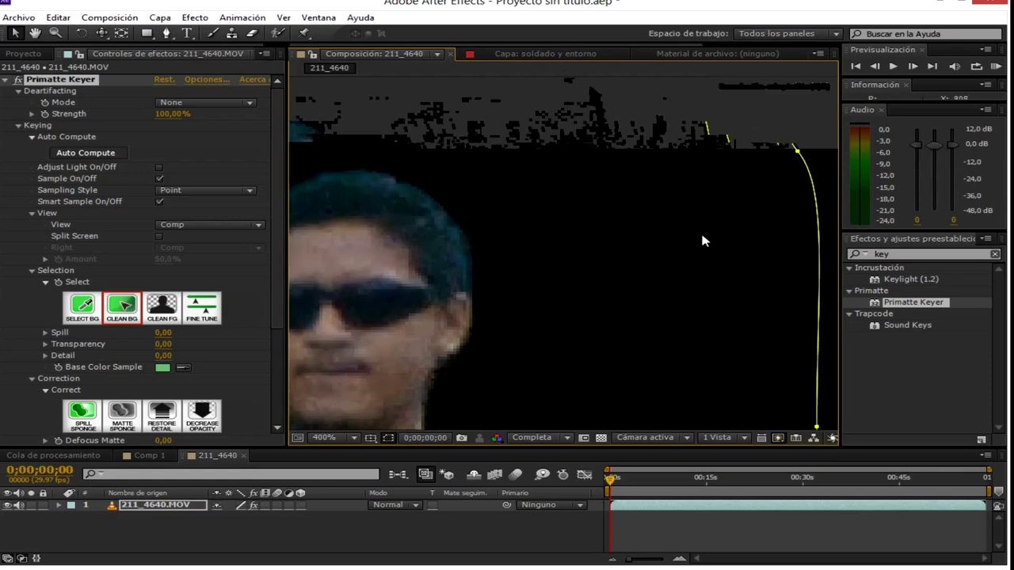
{"action": "left_click_drag", "start_coordinate": [614, 331], "coordinate": [564, 266]}
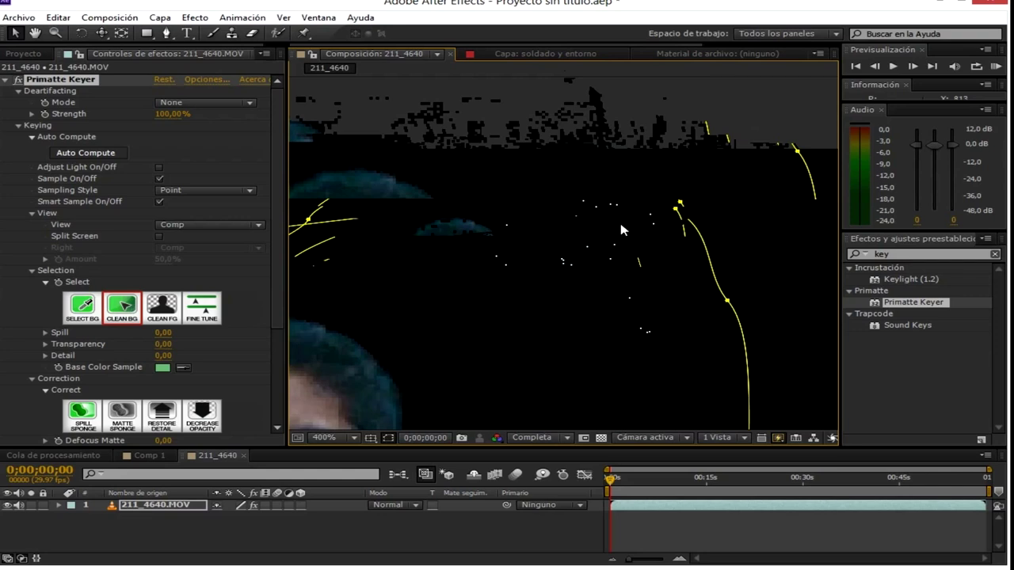
{"action": "left_click_drag", "start_coordinate": [450, 177], "coordinate": [458, 242]}
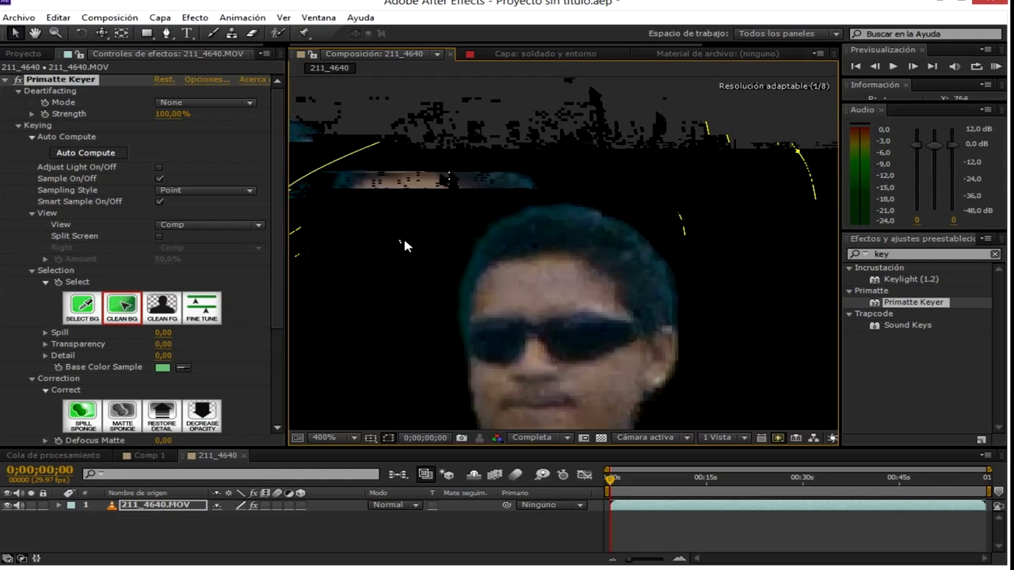
{"action": "scroll", "coordinate": [458, 241], "scroll_direction": "down", "scroll_amount": 2}
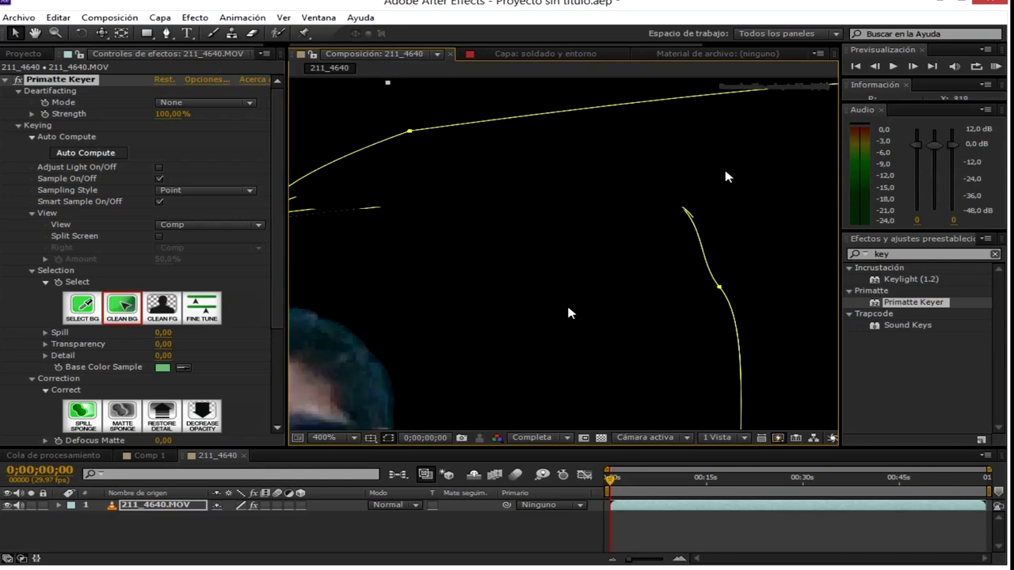
{"action": "scroll", "coordinate": [584, 234], "scroll_direction": "down", "scroll_amount": 1}
{"action": "scroll", "coordinate": [583, 303], "scroll_direction": "up", "scroll_amount": 2}
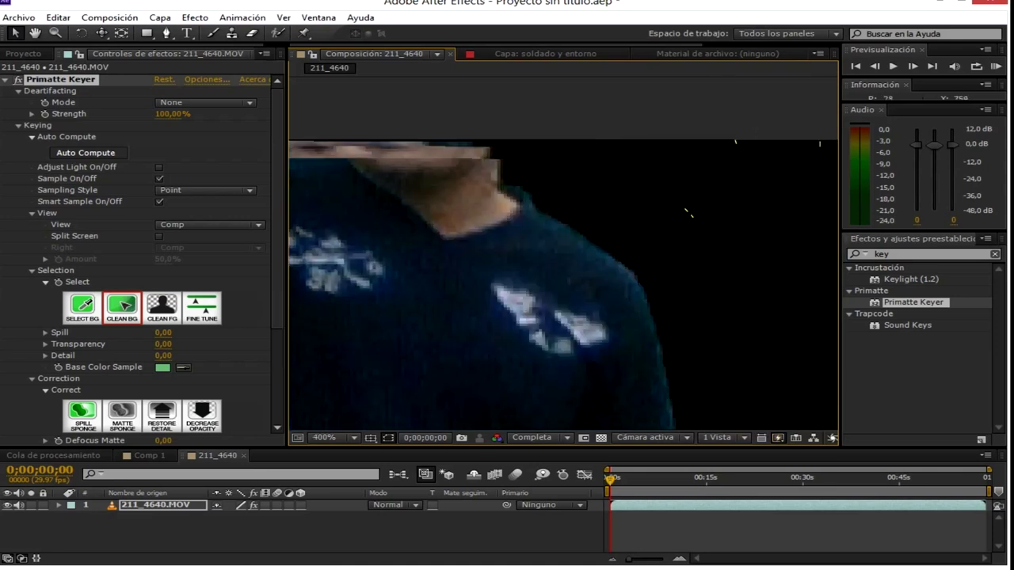
{"action": "scroll", "coordinate": [583, 303], "scroll_direction": "up", "scroll_amount": 2}
{"action": "left_click_drag", "start_coordinate": [472, 256], "coordinate": [412, 240]}
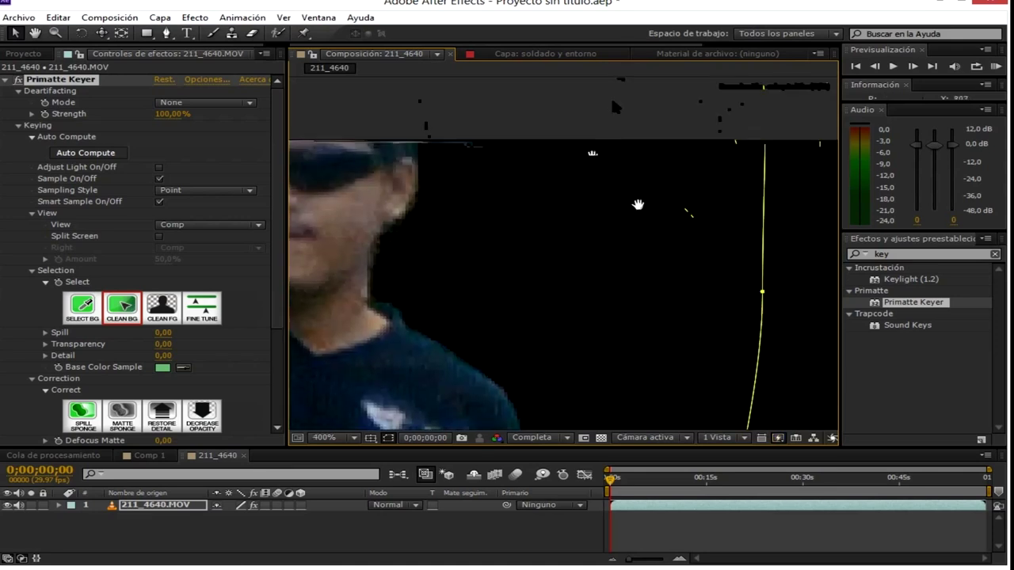
{"action": "scroll", "coordinate": [648, 244], "scroll_direction": "down", "scroll_amount": 2}
{"action": "scroll", "coordinate": [390, 314], "scroll_direction": "down", "scroll_amount": 2}
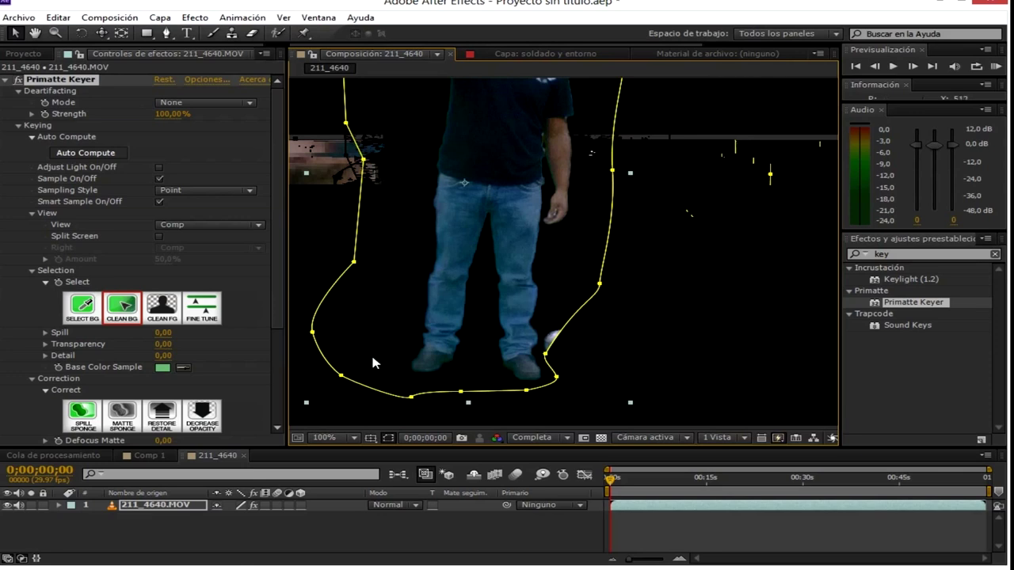
{"action": "scroll", "coordinate": [377, 388], "scroll_direction": "down", "scroll_amount": 2}
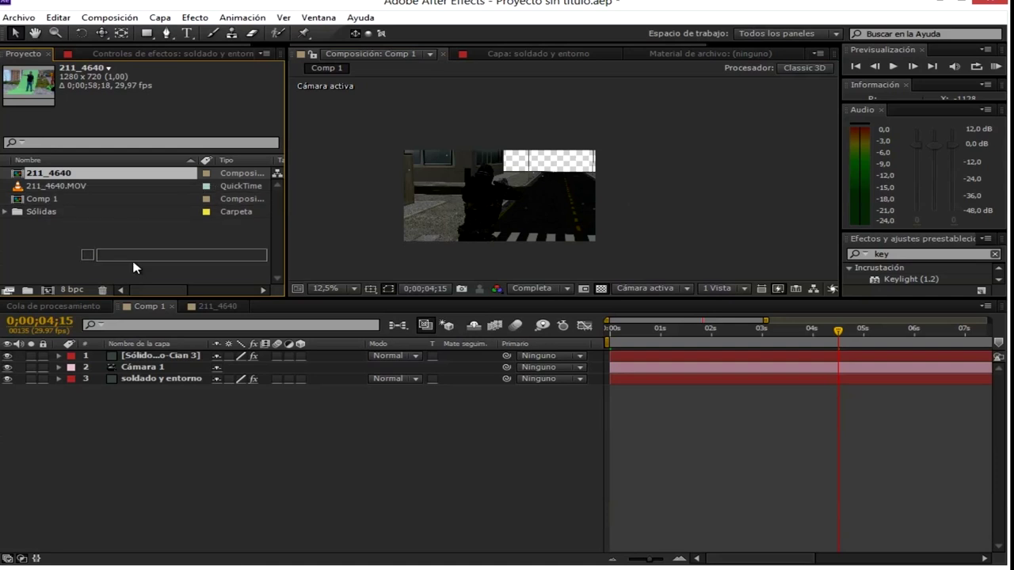
- Add the 211_4640 comp to Comp 1 as a 3D layer
{"action": "left_click_drag", "start_coordinate": [64, 179], "coordinate": [181, 355]}
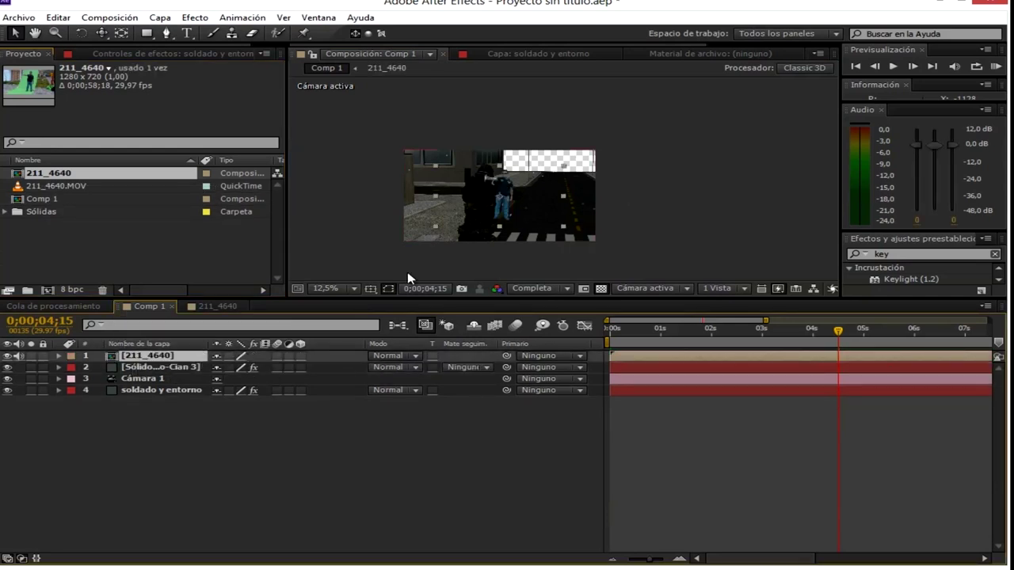
{"action": "scroll", "coordinate": [543, 169], "scroll_direction": "up", "scroll_amount": 2}
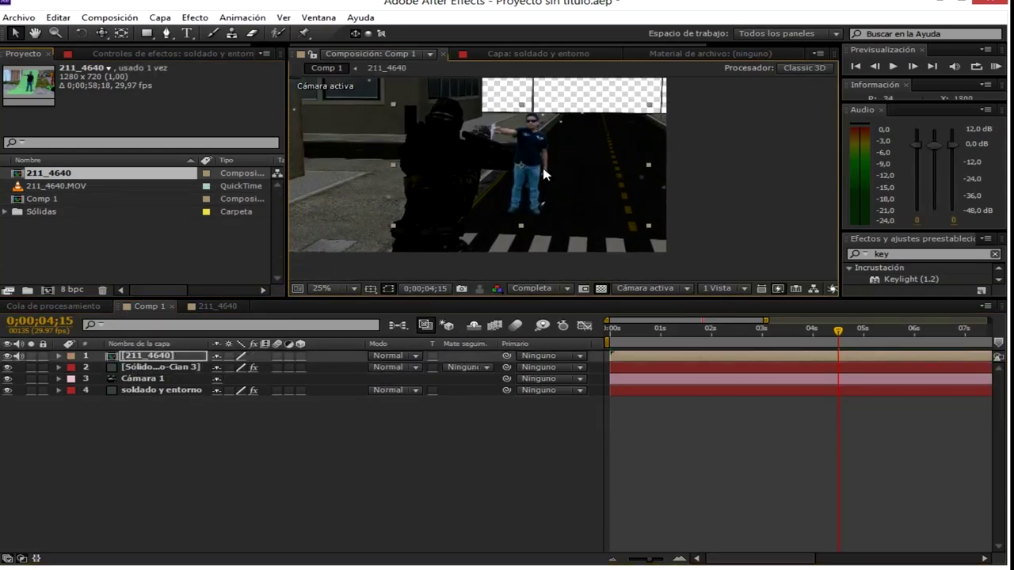
{"action": "left_click_drag", "start_coordinate": [596, 159], "coordinate": [587, 159]}
{"action": "left_click", "coordinate": [300, 356]}
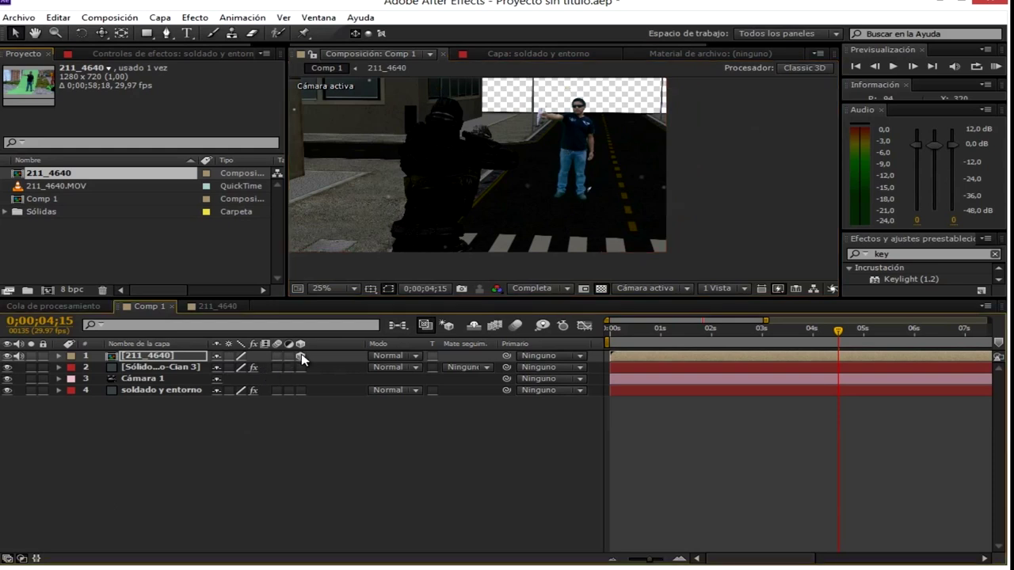
{"action": "scroll", "coordinate": [547, 208], "scroll_direction": "down", "scroll_amount": 3}
{"action": "scroll", "coordinate": [529, 179], "scroll_direction": "down", "scroll_amount": 1}
{"action": "left_click_drag", "start_coordinate": [329, 198], "coordinate": [610, 228]}
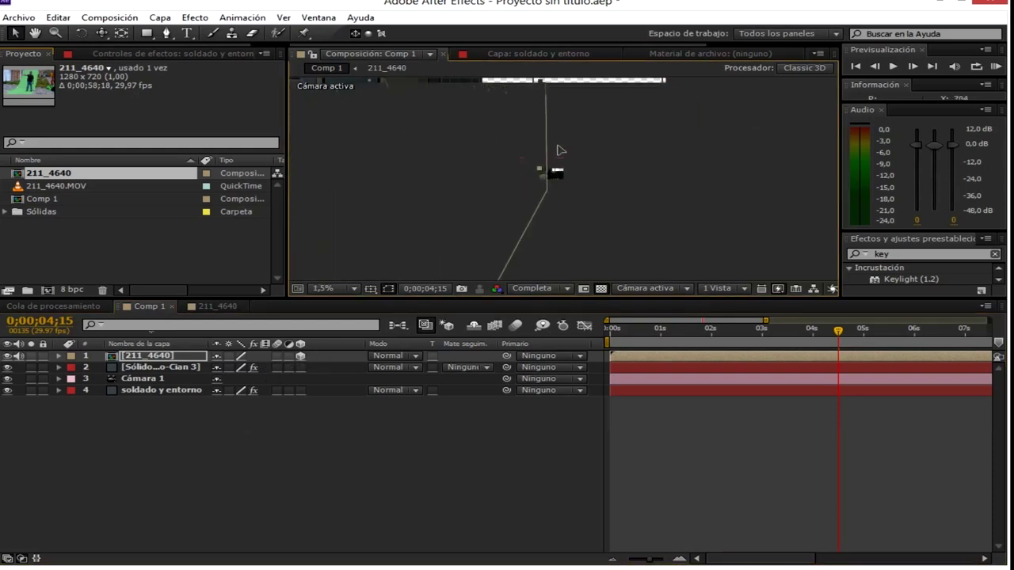
- Split the viewer into the 2 Vistas: Horizontal layout
{"action": "left_click", "coordinate": [731, 289]}
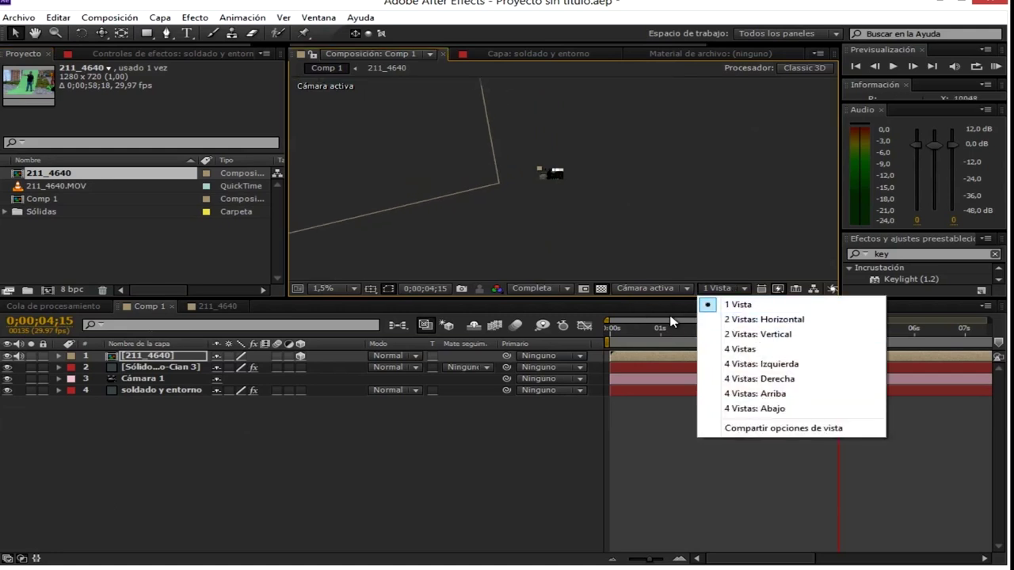
{"action": "left_click", "coordinate": [686, 288]}
{"action": "left_click", "coordinate": [717, 288]}
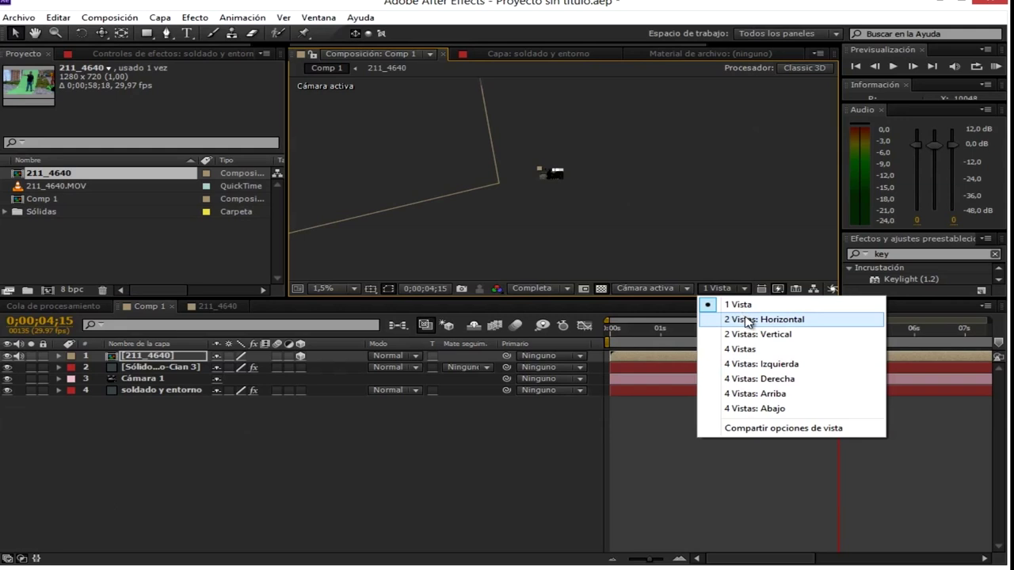
{"action": "left_click", "coordinate": [764, 320]}
{"action": "scroll", "coordinate": [466, 177], "scroll_direction": "down", "scroll_amount": 5}
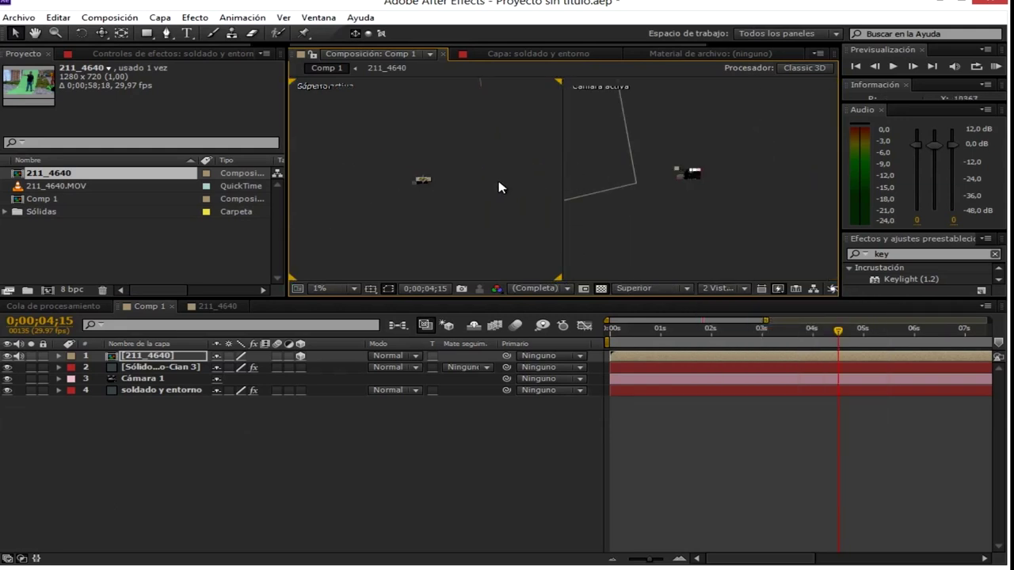
{"action": "scroll", "coordinate": [487, 169], "scroll_direction": "up", "scroll_amount": 2}
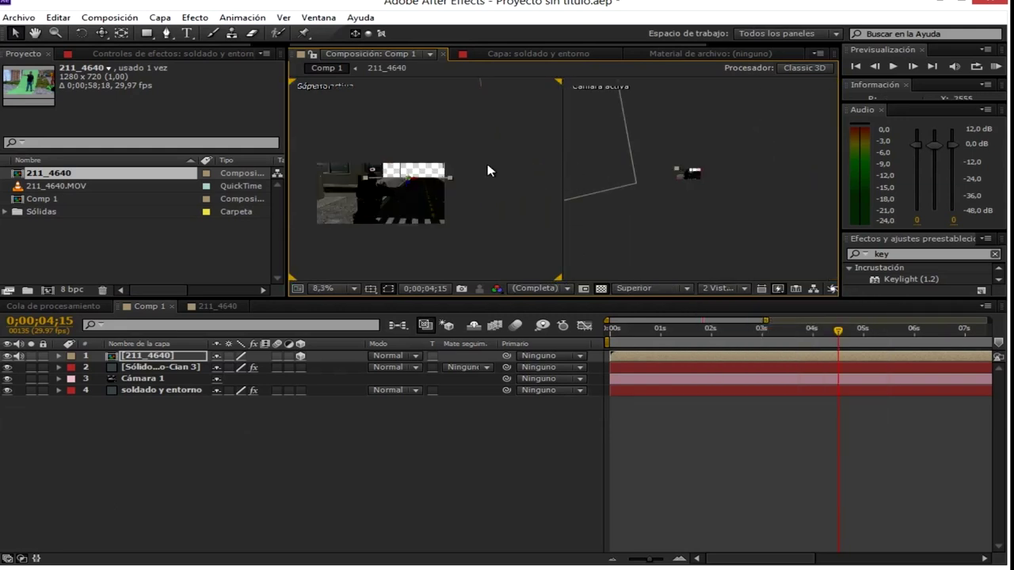
{"action": "scroll", "coordinate": [444, 175], "scroll_direction": "up", "scroll_amount": 2}
{"action": "scroll", "coordinate": [386, 198], "scroll_direction": "up", "scroll_amount": 2}
- Move the actor layer up and to the left in the top view
{"action": "left_click_drag", "start_coordinate": [406, 217], "coordinate": [400, 188]}
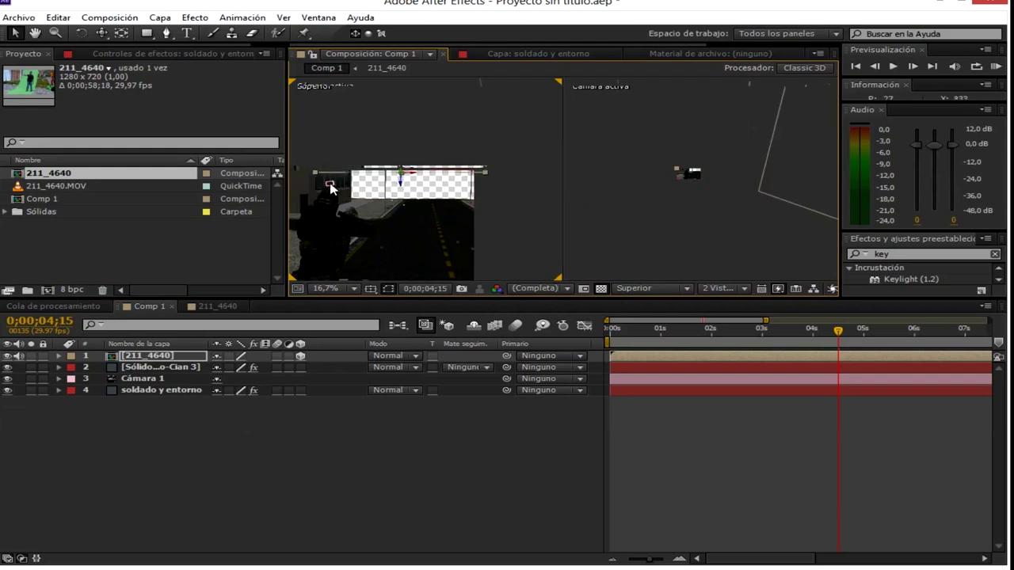
{"action": "left_click", "coordinate": [330, 188]}
{"action": "scroll", "coordinate": [423, 173], "scroll_direction": "down", "scroll_amount": 4}
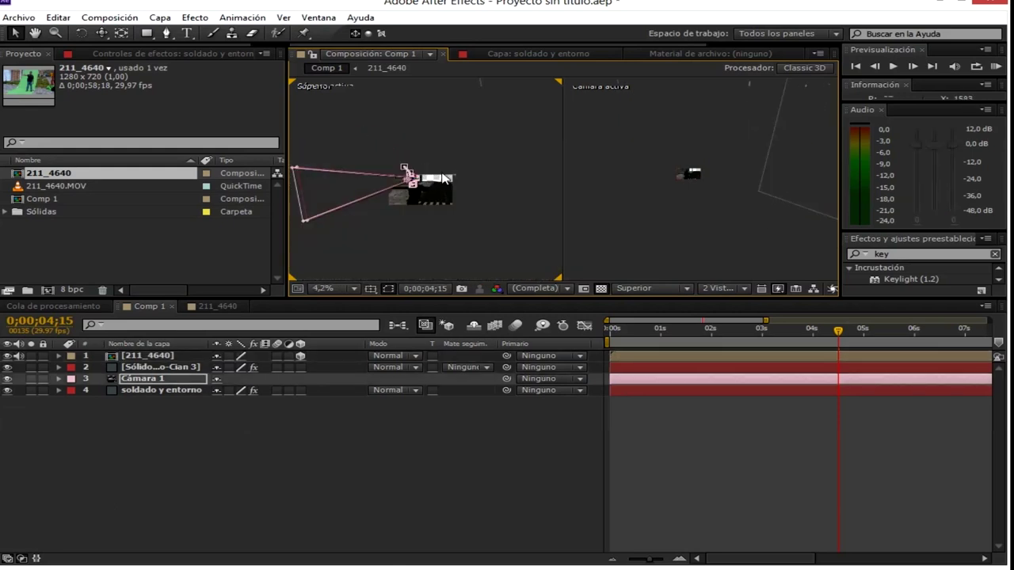
{"action": "scroll", "coordinate": [446, 179], "scroll_direction": "up", "scroll_amount": 4}
{"action": "left_click", "coordinate": [512, 168]}
{"action": "left_click_drag", "start_coordinate": [475, 173], "coordinate": [410, 171]}
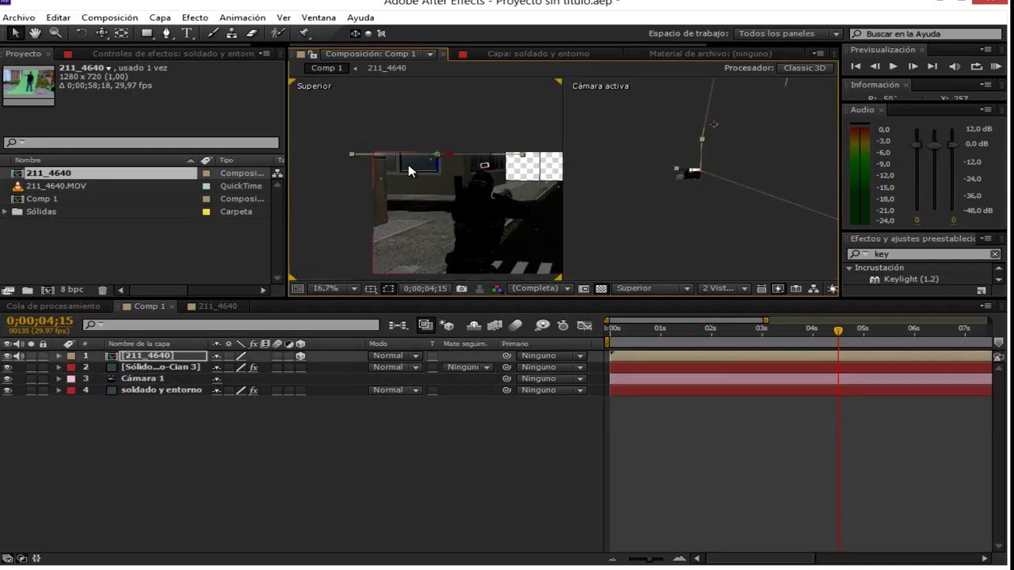
{"action": "left_click_drag", "start_coordinate": [487, 165], "coordinate": [309, 174]}
- Rotate the actor layer upright so it faces the camera
{"action": "left_click", "coordinate": [78, 33]}
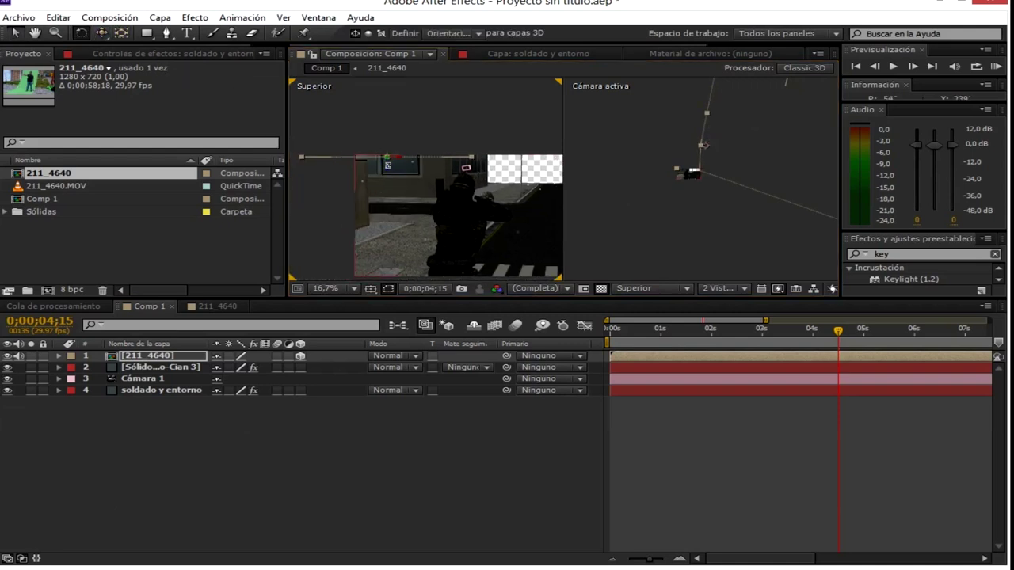
{"action": "left_click_drag", "start_coordinate": [389, 159], "coordinate": [394, 151]}
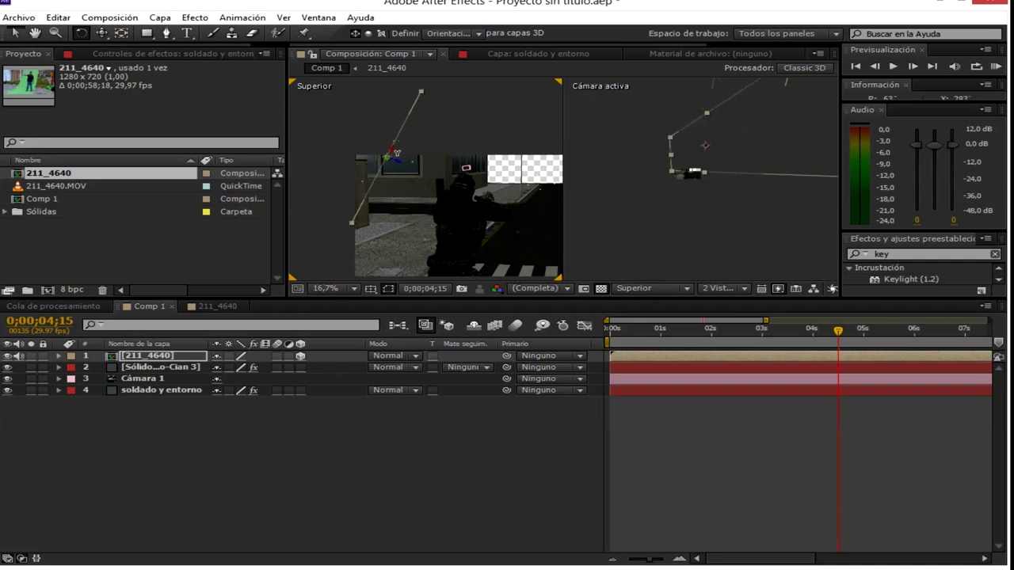
{"action": "left_click_drag", "start_coordinate": [392, 152], "coordinate": [378, 190]}
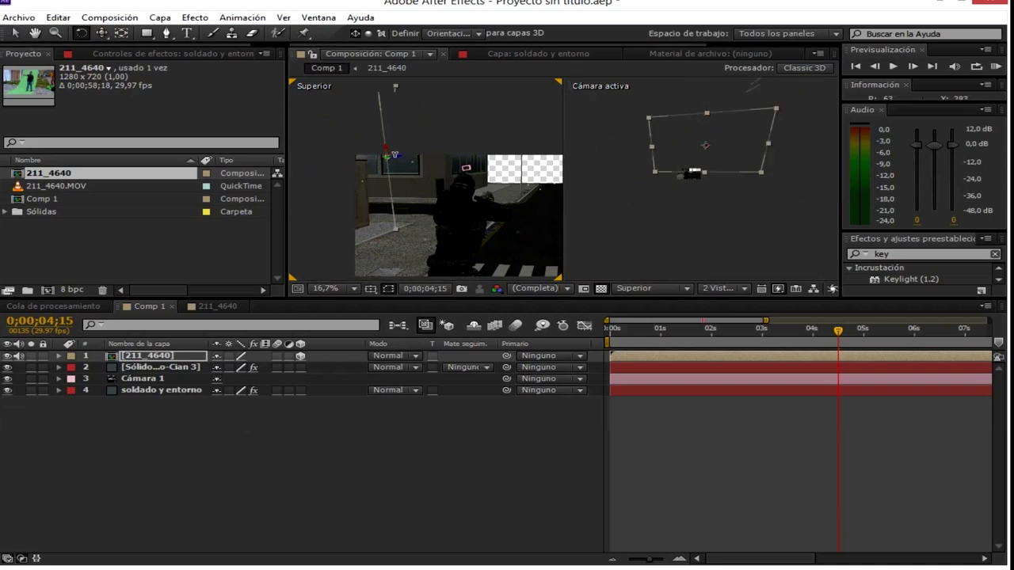
{"action": "key", "text": "v"}
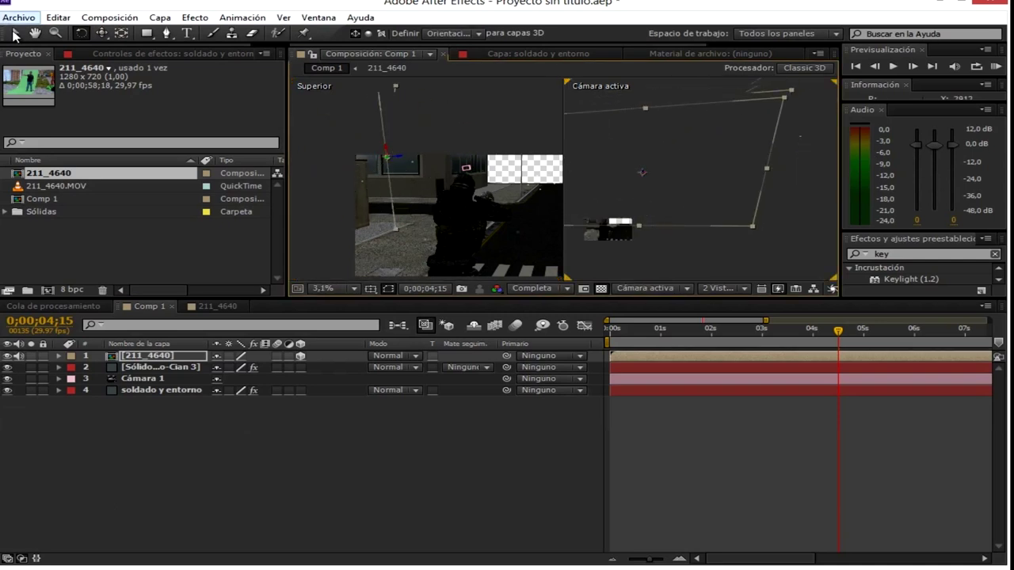
- Shift the actor layer left and down in the camera view and frame it
{"action": "left_click", "coordinate": [836, 137]}
{"action": "left_click_drag", "start_coordinate": [838, 136], "coordinate": [771, 127]}
{"action": "scroll", "coordinate": [733, 120], "scroll_direction": "up", "scroll_amount": 2}
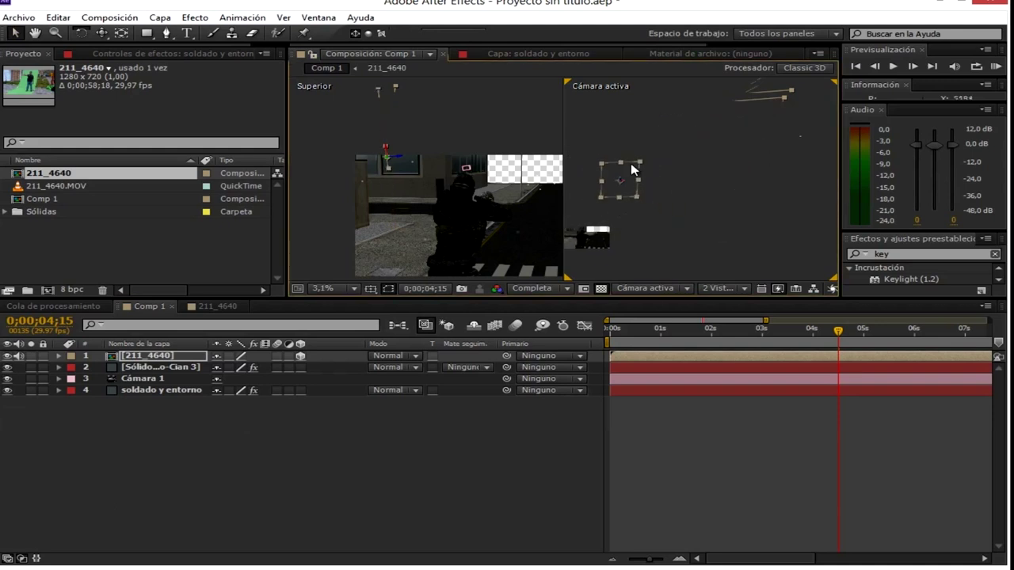
{"action": "mouse_move", "coordinate": [594, 169]}
{"action": "left_mouse_down"}
{"action": "mouse_move", "coordinate": [707, 109]}
{"action": "mouse_move", "coordinate": [640, 196]}
{"action": "left_mouse_up"}
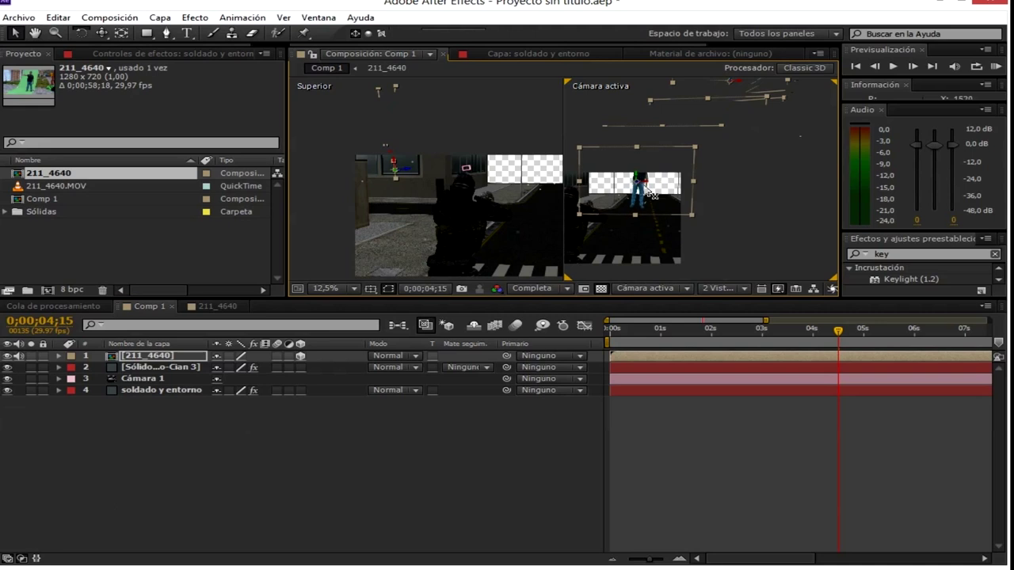
{"action": "scroll", "coordinate": [640, 196], "scroll_direction": "down", "scroll_amount": 1}
{"action": "left_click_drag", "start_coordinate": [640, 197], "coordinate": [719, 154]}
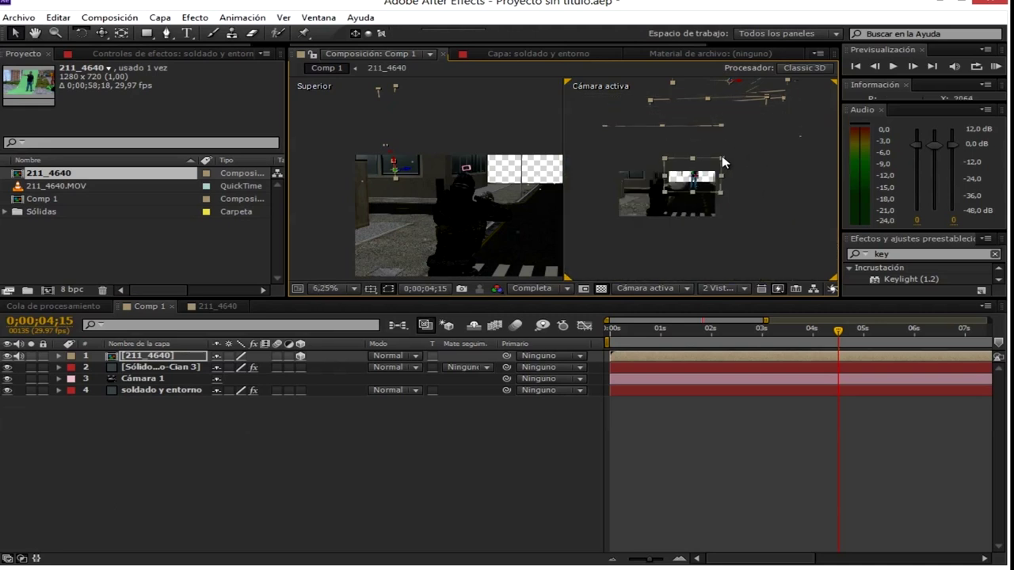
{"action": "scroll", "coordinate": [697, 183], "scroll_direction": "up", "scroll_amount": 2}
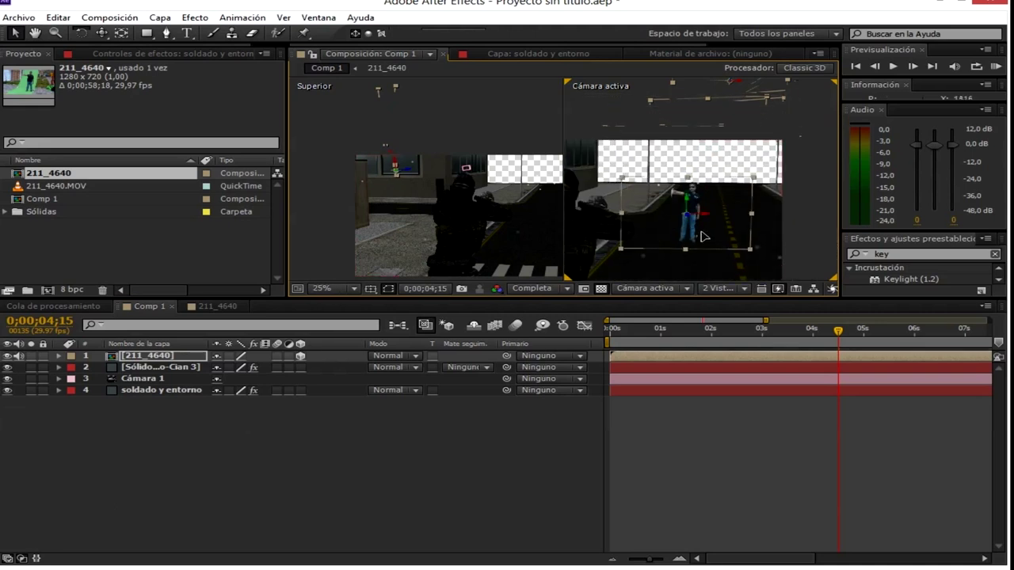
- Scale and position the actor so he stands in the street
{"action": "left_click", "coordinate": [755, 181]}
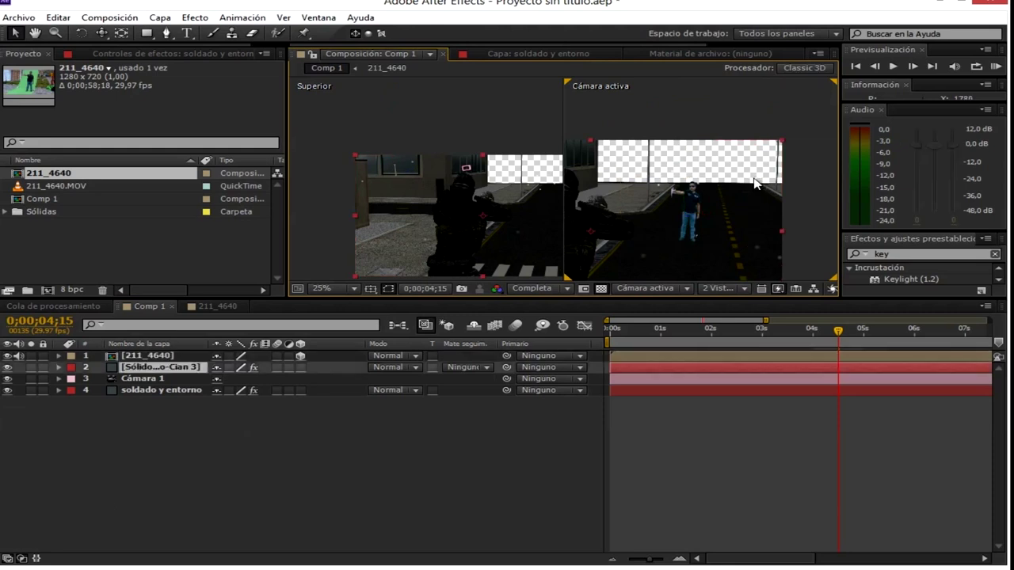
{"action": "left_click", "coordinate": [576, 209]}
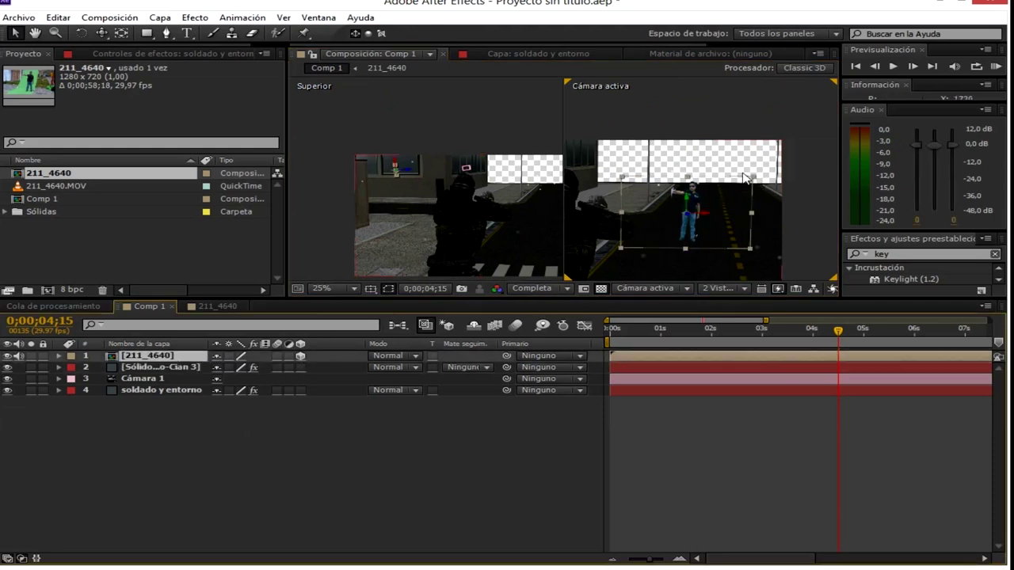
{"action": "left_click_drag", "start_coordinate": [755, 183], "coordinate": [793, 163]}
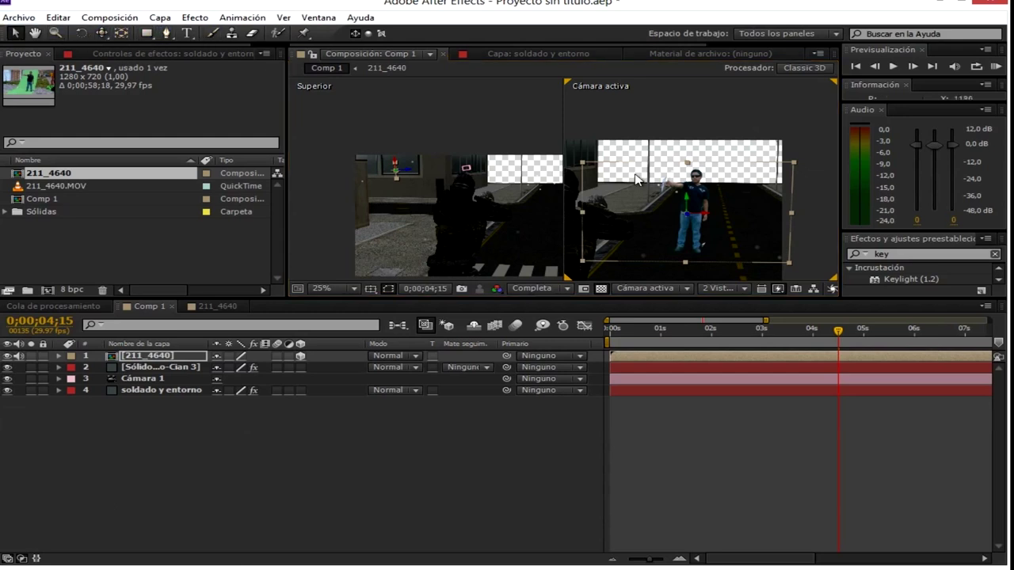
{"action": "left_click_drag", "start_coordinate": [688, 257], "coordinate": [662, 214]}
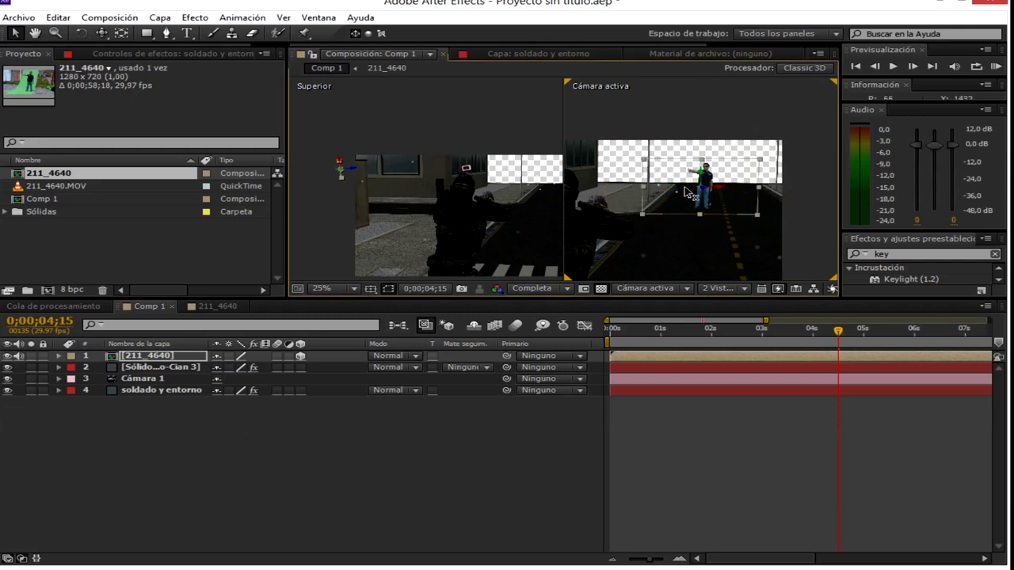
{"action": "left_click_drag", "start_coordinate": [695, 193], "coordinate": [688, 195]}
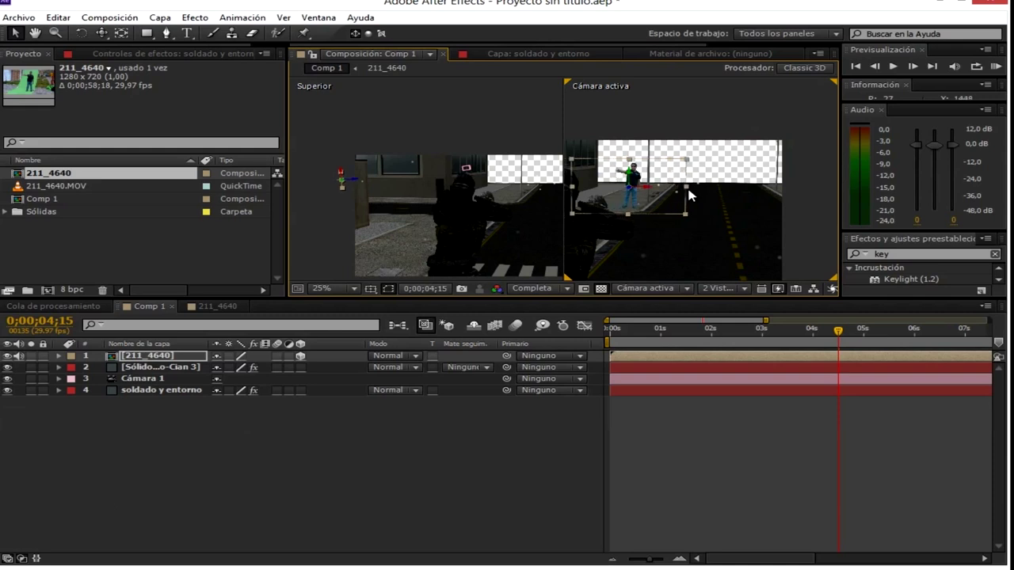
{"action": "scroll", "coordinate": [609, 190], "scroll_direction": "down", "scroll_amount": 1}
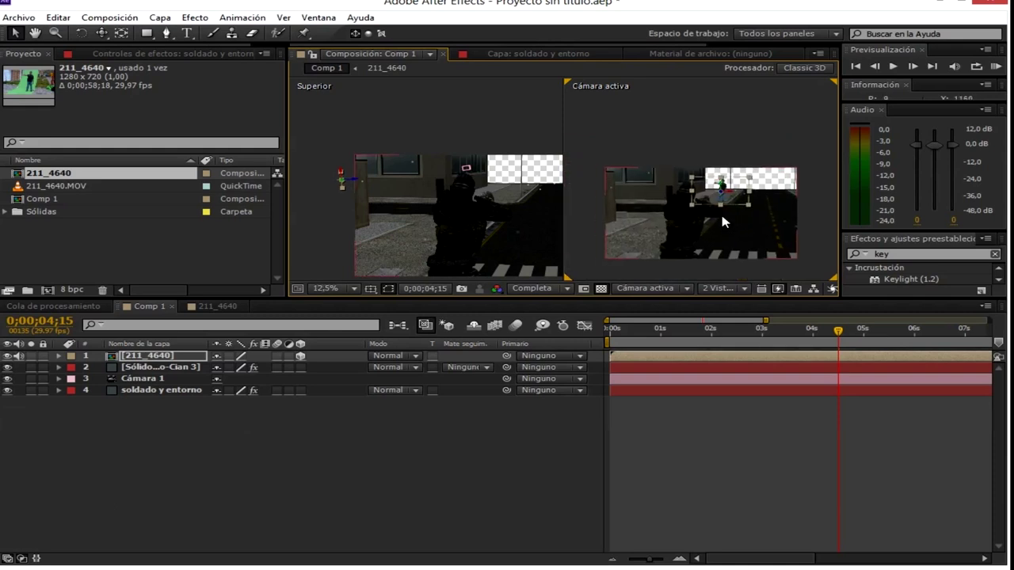
{"action": "scroll", "coordinate": [723, 222], "scroll_direction": "up", "scroll_amount": 1}
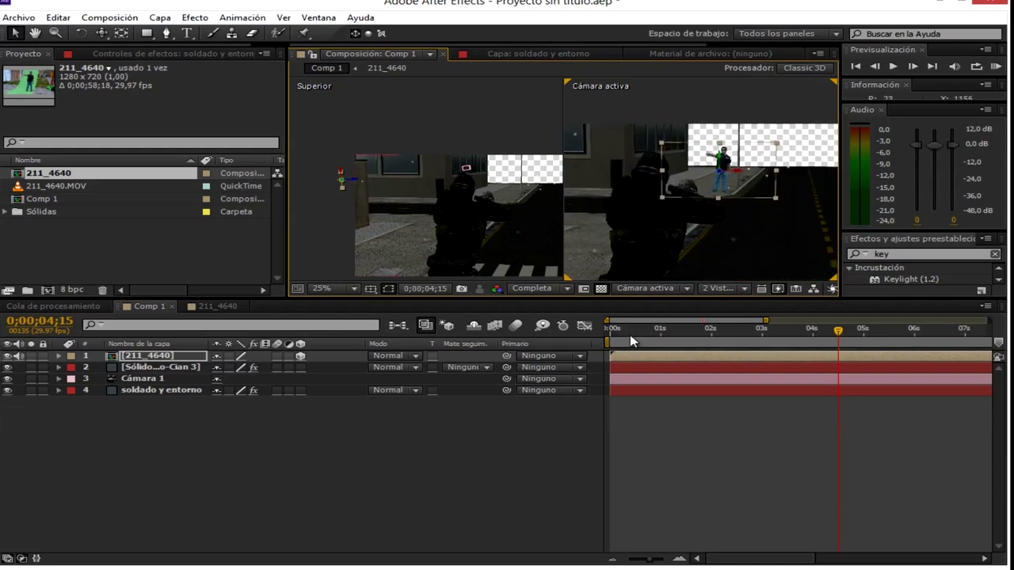
{"action": "left_click", "coordinate": [629, 337]}
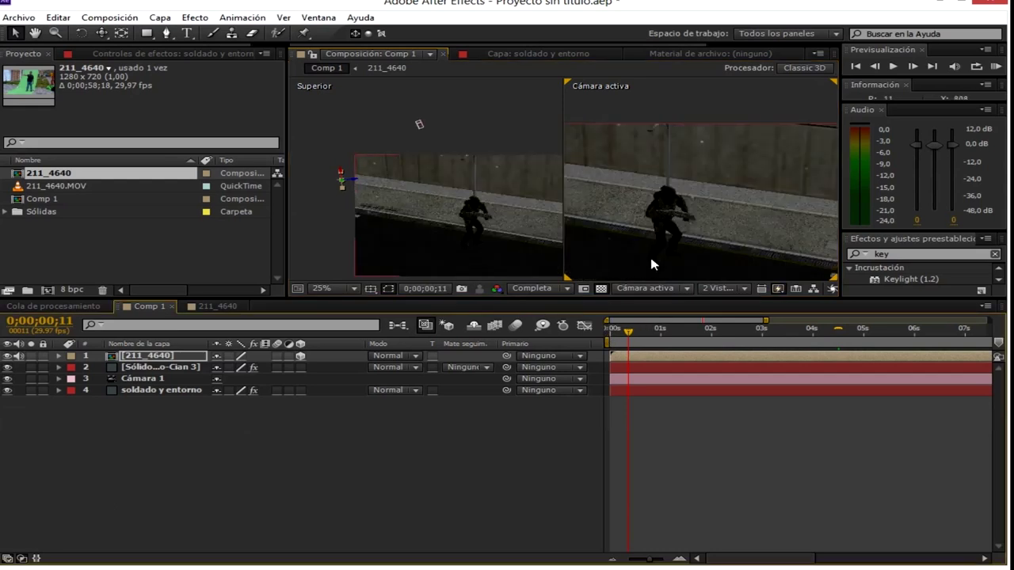
- Lower the preview resolution to half, then to a third
{"action": "scroll", "coordinate": [668, 199], "scroll_direction": "down", "scroll_amount": 1}
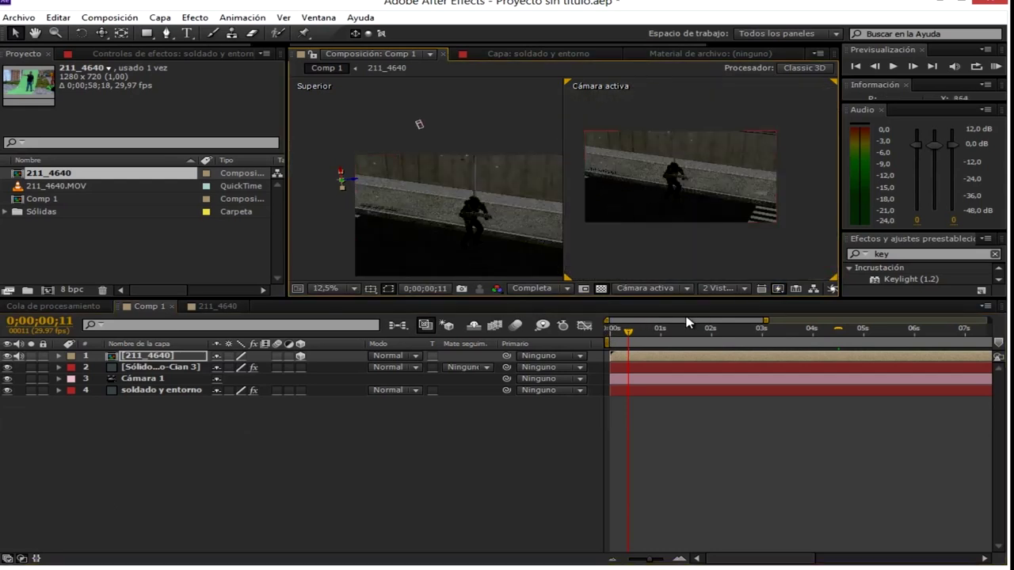
{"action": "left_click", "coordinate": [555, 290]}
{"action": "left_click", "coordinate": [554, 401]}
{"action": "left_click", "coordinate": [570, 290]}
{"action": "left_click", "coordinate": [570, 355]}
- Scrub the playhead to around 0;00;04;10 to check the shot
{"action": "left_click_drag", "start_coordinate": [629, 334], "coordinate": [831, 339]}
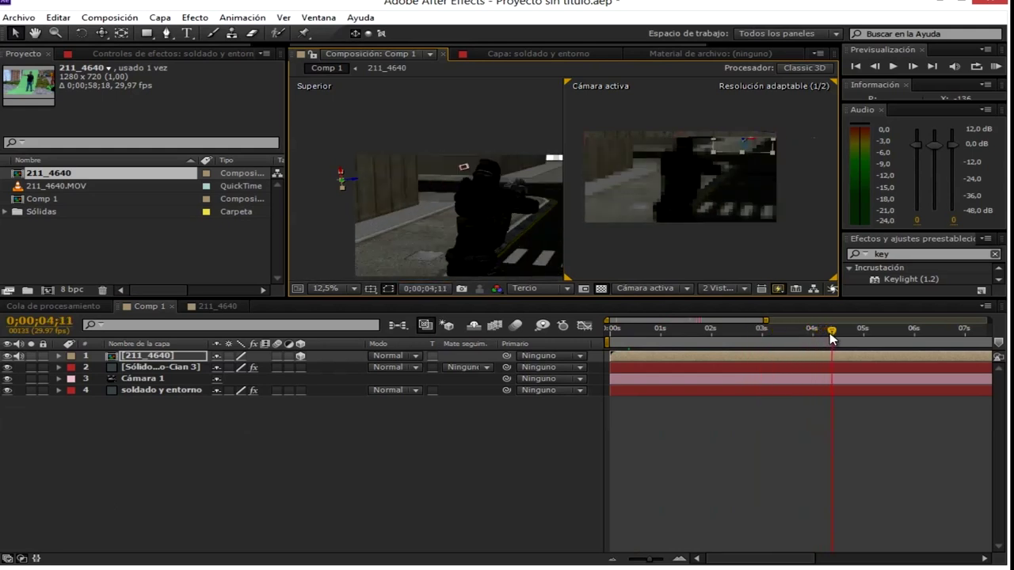
{"action": "left_click_drag", "start_coordinate": [831, 339], "coordinate": [831, 336]}
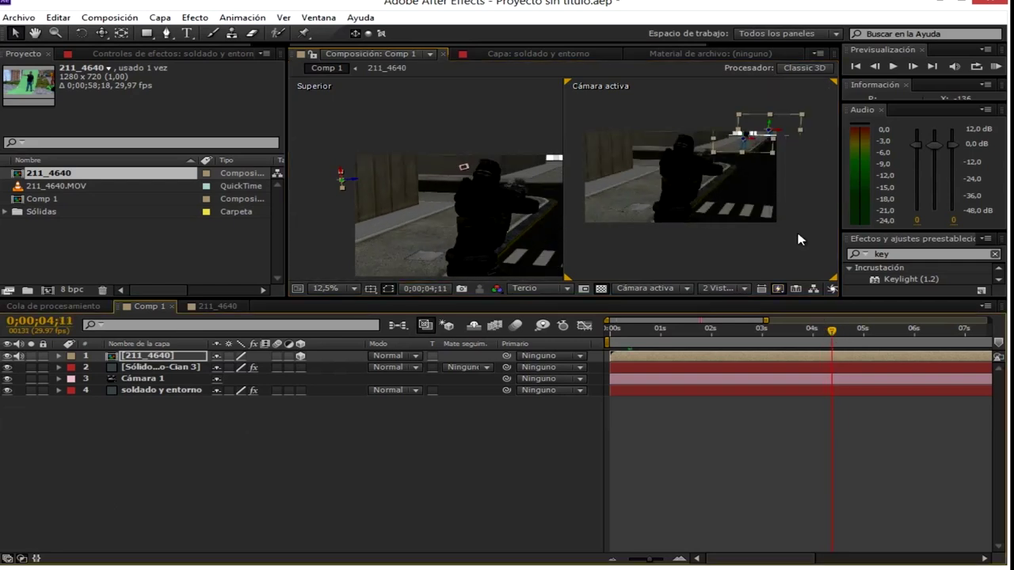
{"action": "scroll", "coordinate": [798, 239], "scroll_direction": "up", "scroll_amount": 2}
{"action": "left_click_drag", "start_coordinate": [830, 339], "coordinate": [837, 339]}
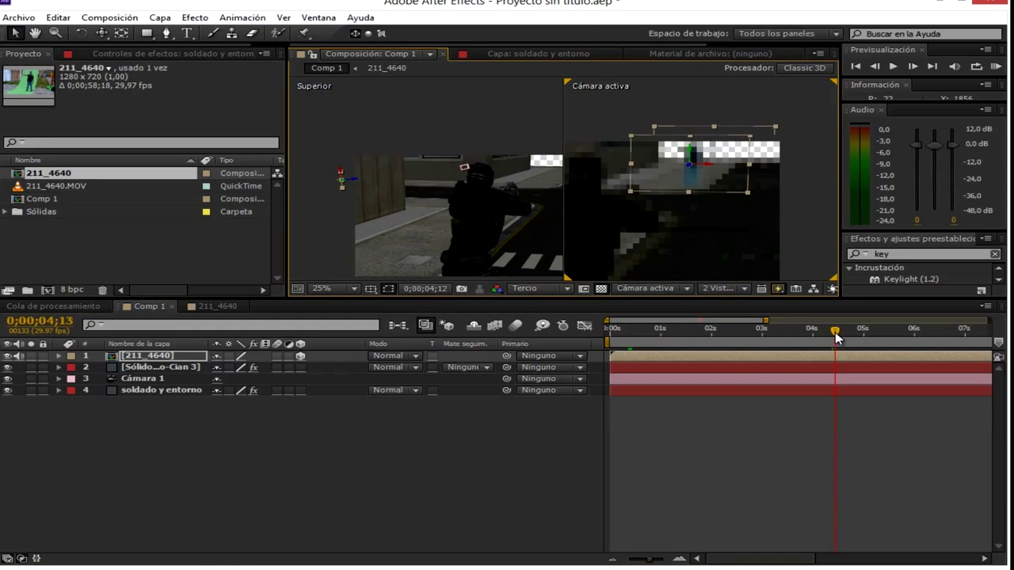
- Switch to a single viewer and return to frame 0;00;01;28
{"action": "left_click", "coordinate": [744, 288]}
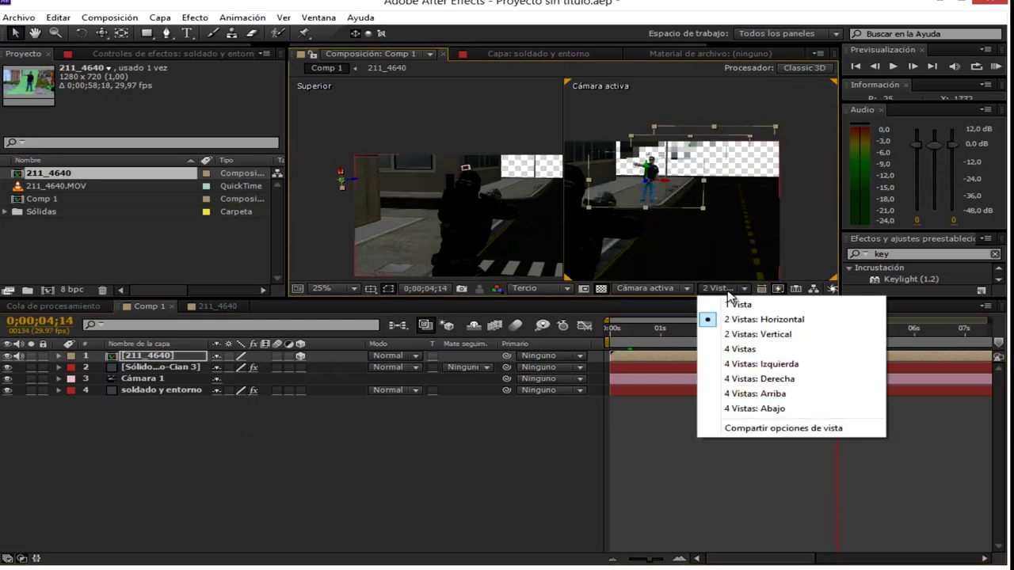
{"action": "left_click", "coordinate": [734, 299]}
{"action": "scroll", "coordinate": [511, 113], "scroll_direction": "down", "scroll_amount": 4}
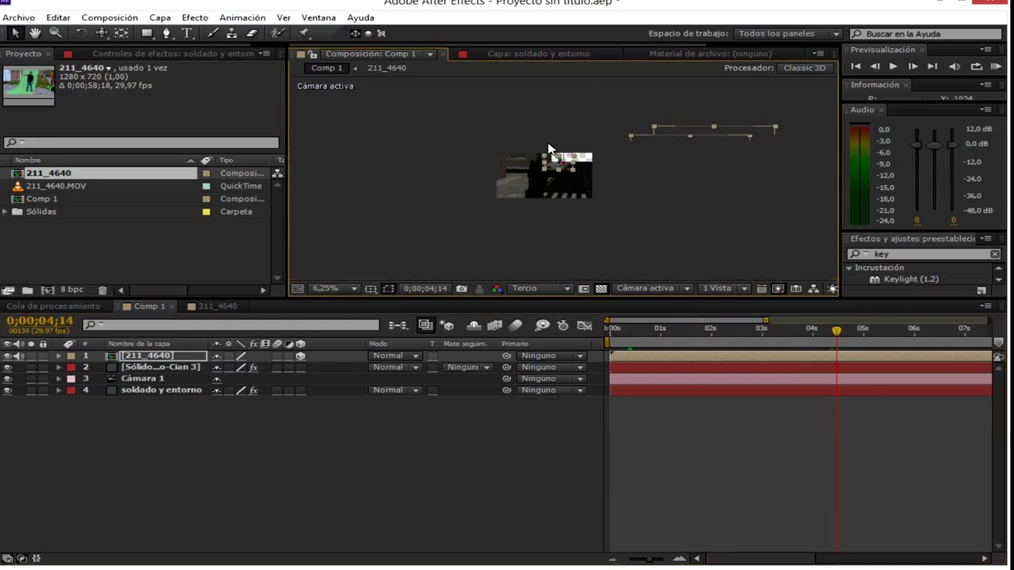
{"action": "scroll", "coordinate": [546, 141], "scroll_direction": "up", "scroll_amount": 2}
{"action": "scroll", "coordinate": [629, 198], "scroll_direction": "down", "scroll_amount": 1}
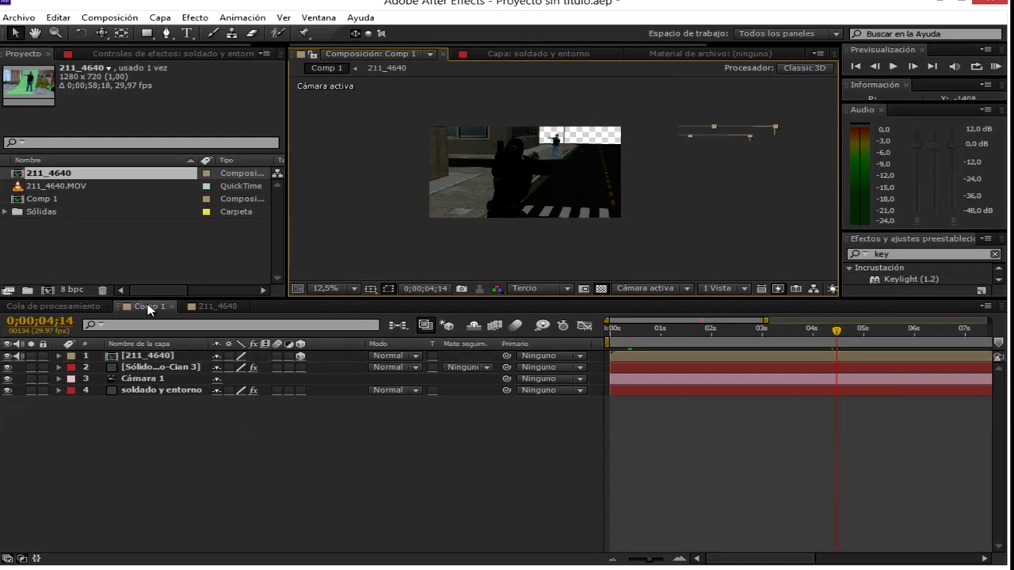
{"action": "left_click_drag", "start_coordinate": [699, 345], "coordinate": [656, 345]}
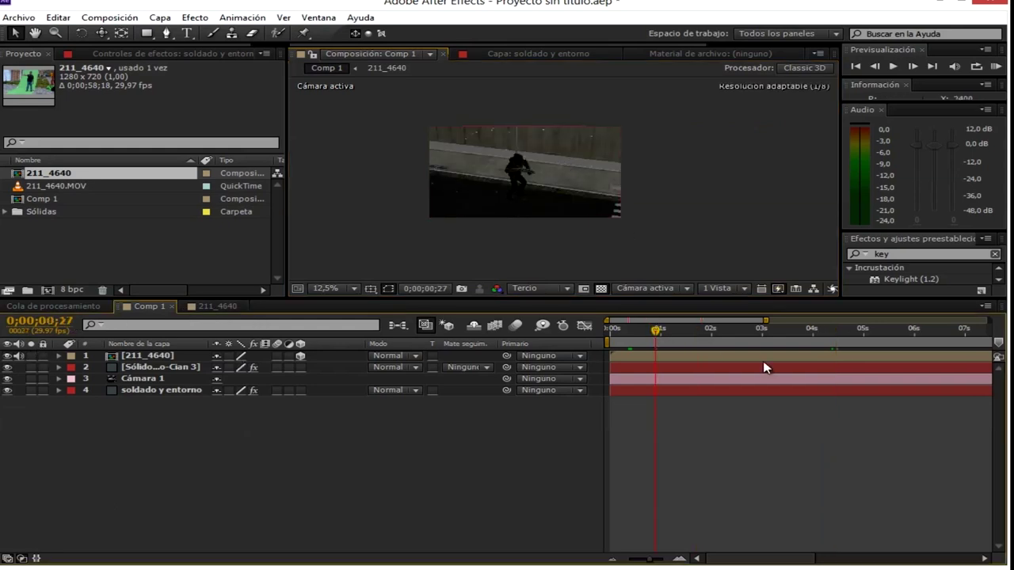
{"action": "left_click", "coordinate": [708, 329]}
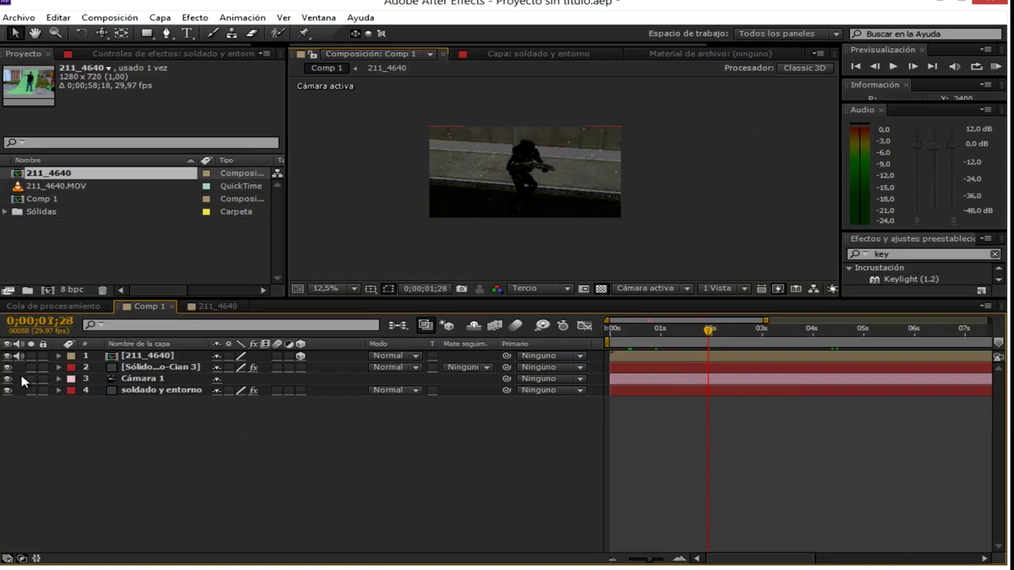
- Add Point of Interest and Position keyframes to Cámara 1 around 0;00;04;22
{"action": "left_click", "coordinate": [59, 378]}
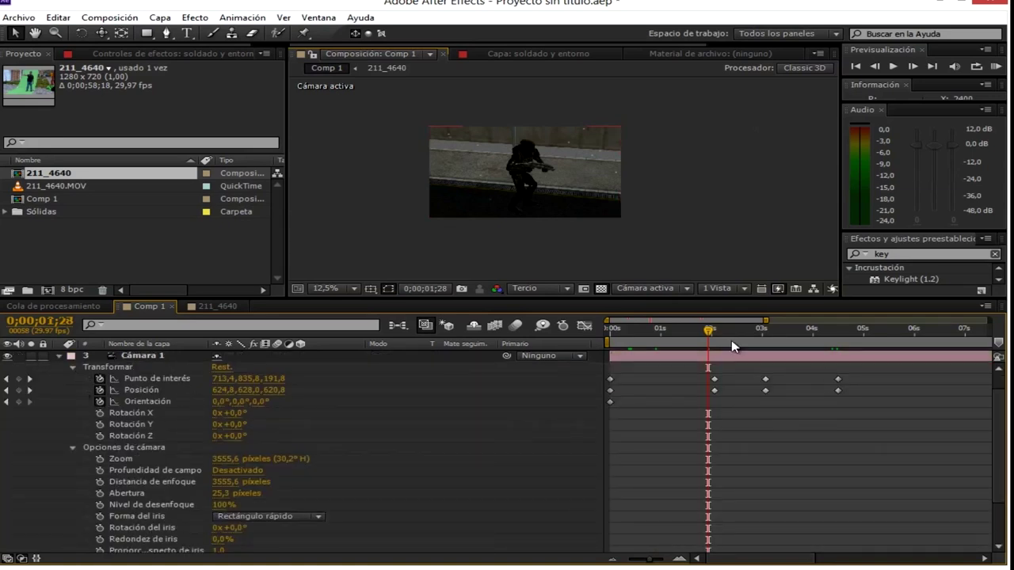
{"action": "left_click_drag", "start_coordinate": [775, 329], "coordinate": [858, 342]}
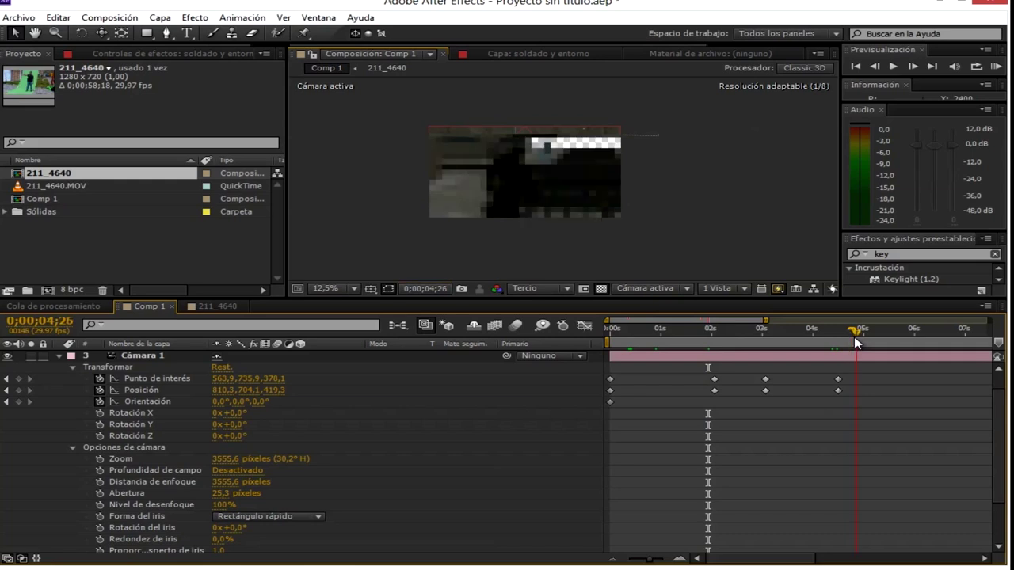
{"action": "left_click_drag", "start_coordinate": [846, 343], "coordinate": [855, 342]}
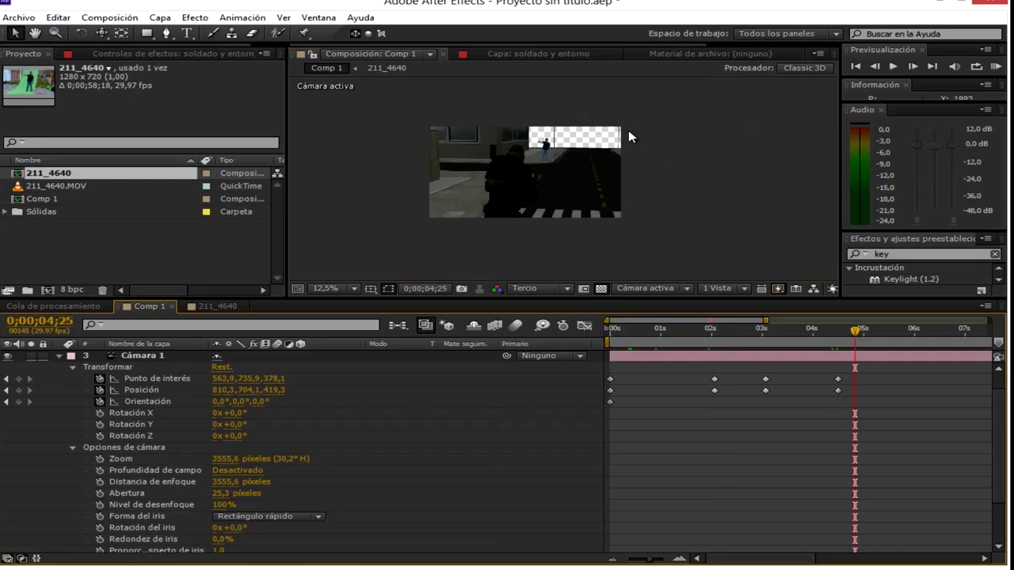
{"action": "left_click_drag", "start_coordinate": [849, 339], "coordinate": [854, 335]}
{"action": "left_click", "coordinate": [18, 379]}
{"action": "left_click", "coordinate": [18, 389]}
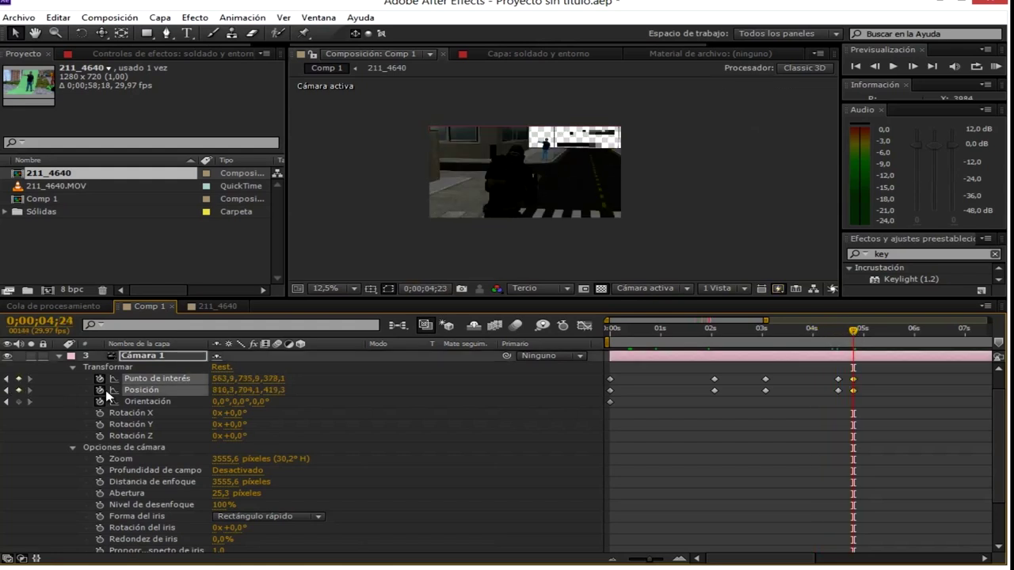
- At 0;00;05;02, move and orbit Cámara 1 closer to the actor, then review at 0;00;04;28
{"action": "left_click_drag", "start_coordinate": [854, 329], "coordinate": [867, 328]}
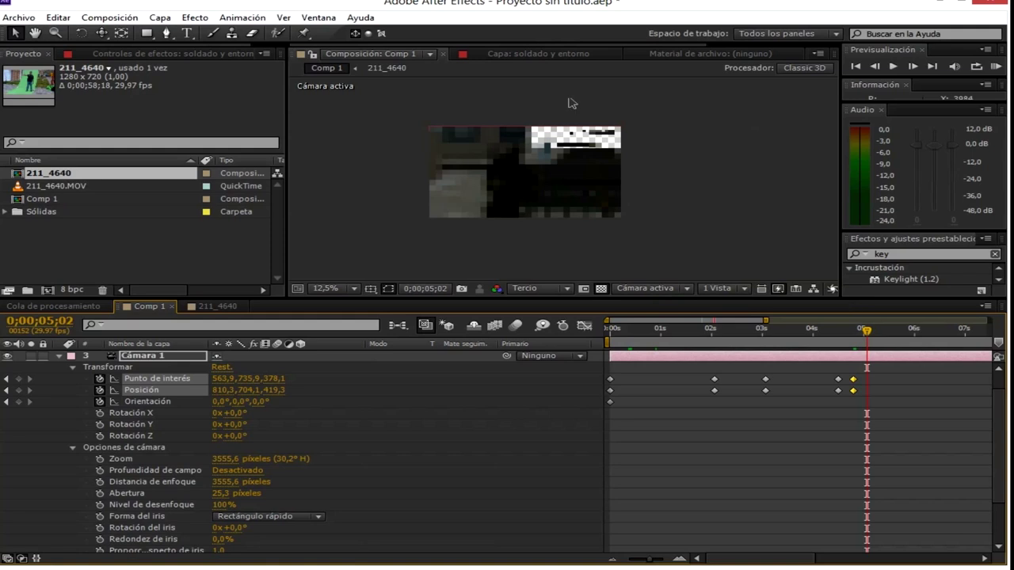
{"action": "key", "text": "c"}
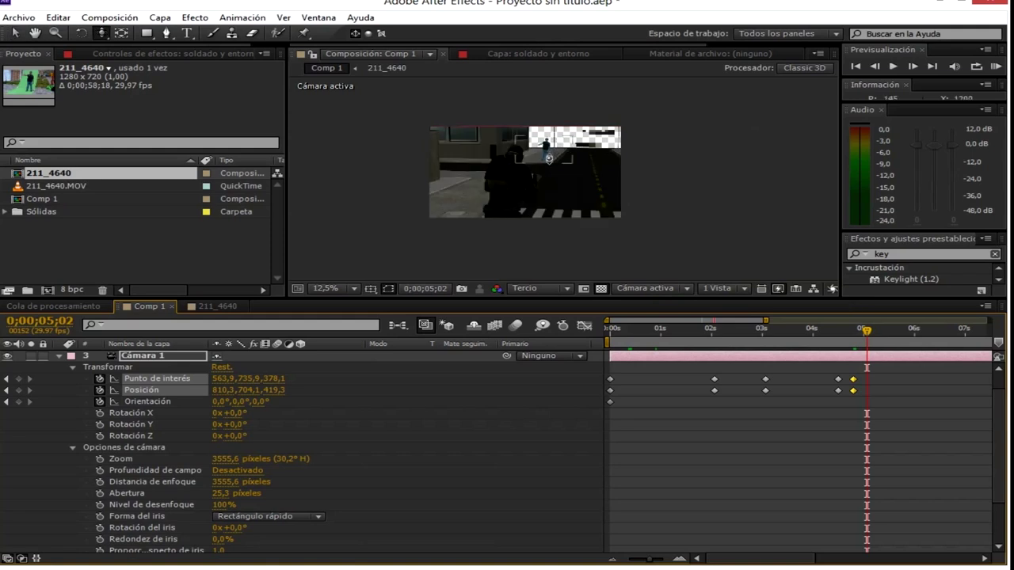
{"action": "left_click_drag", "start_coordinate": [548, 157], "coordinate": [598, 15]}
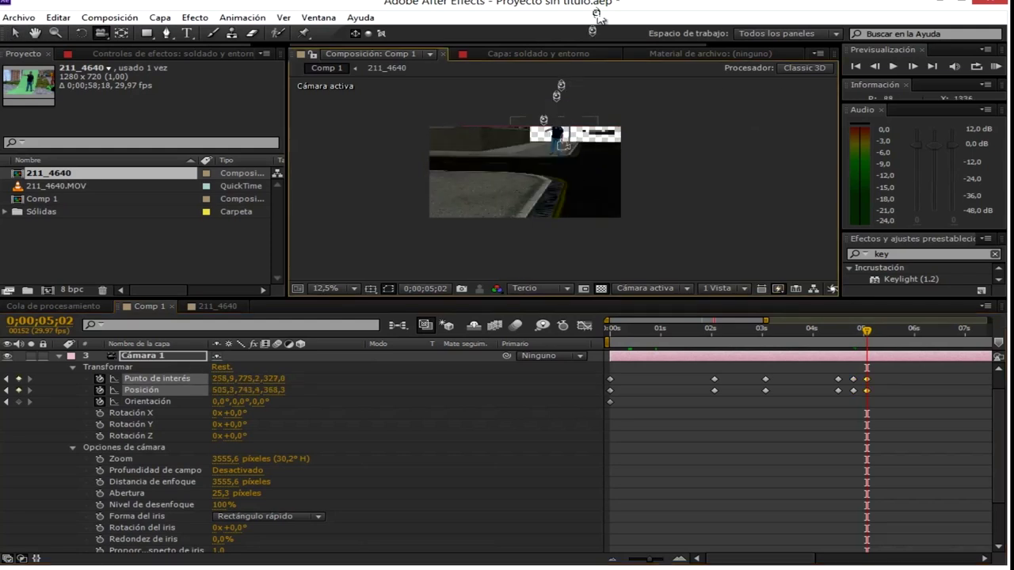
{"action": "left_click_drag", "start_coordinate": [538, 202], "coordinate": [567, 34]}
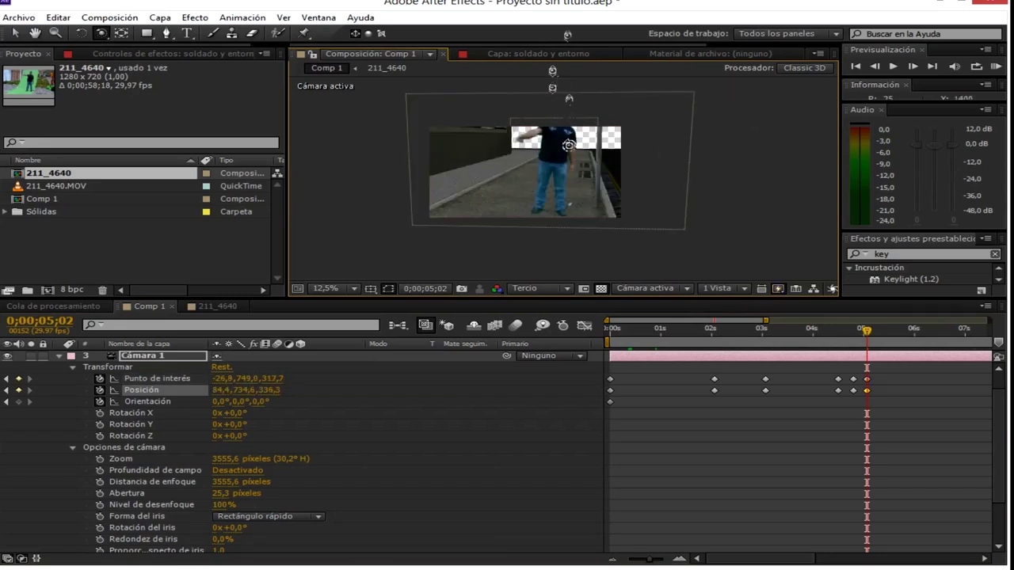
{"action": "left_click_drag", "start_coordinate": [566, 145], "coordinate": [532, 183]}
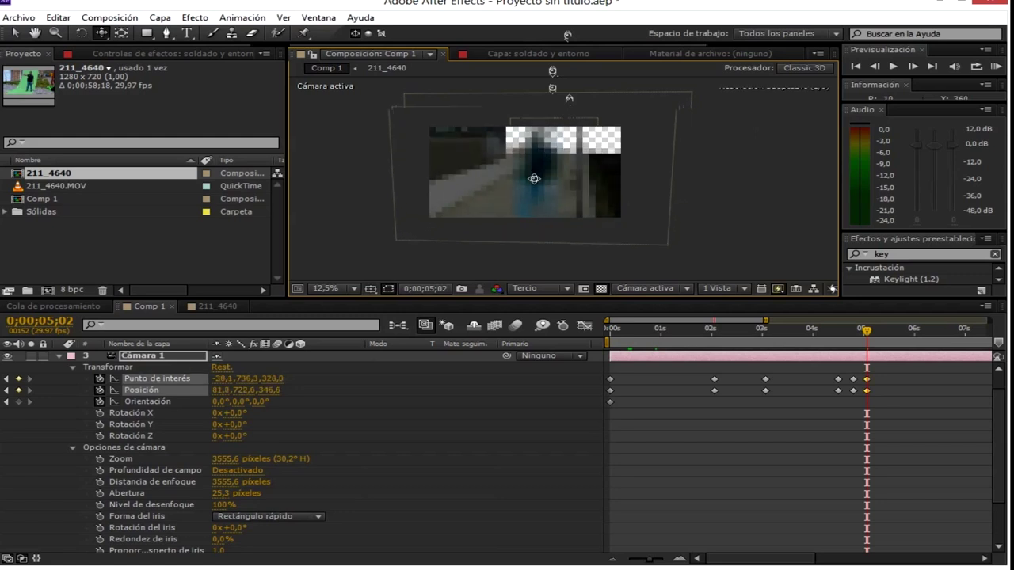
{"action": "left_click_drag", "start_coordinate": [532, 182], "coordinate": [527, 179]}
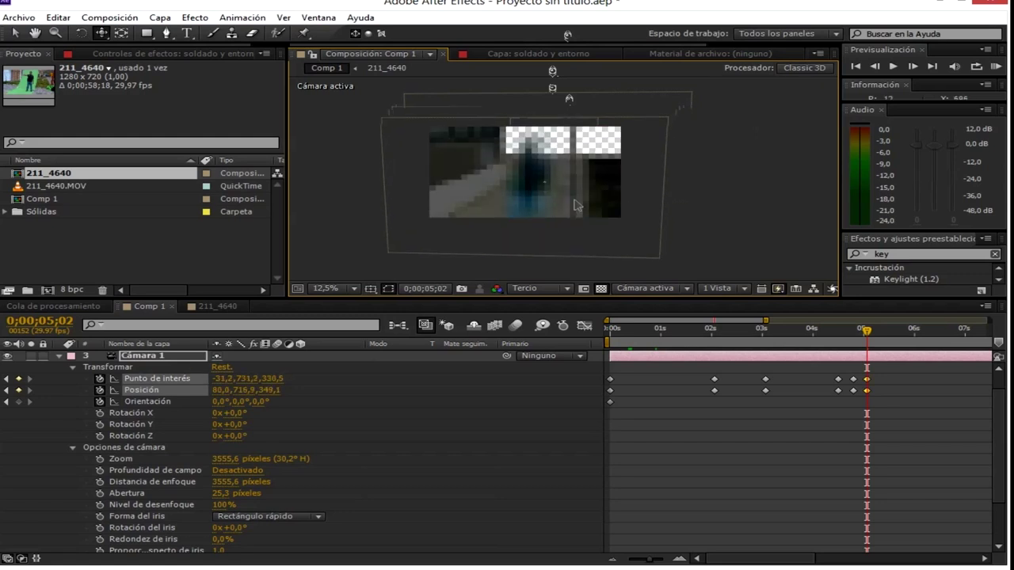
{"action": "left_click", "coordinate": [866, 336]}
{"action": "left_click", "coordinate": [861, 336]}
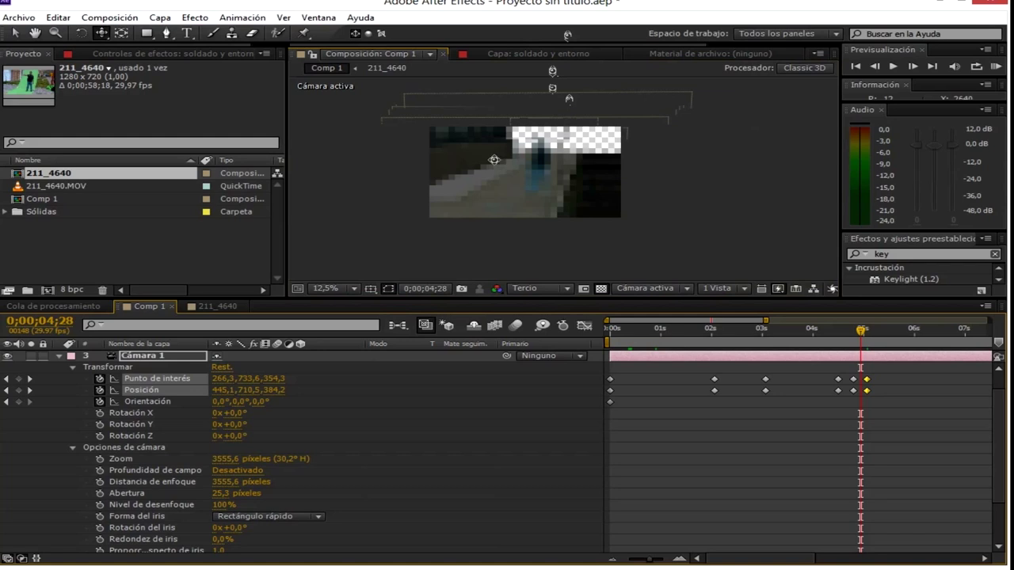
{"action": "scroll", "coordinate": [516, 184], "scroll_direction": "up", "scroll_amount": 4}
{"action": "left_click_drag", "start_coordinate": [516, 185], "coordinate": [539, 247]}
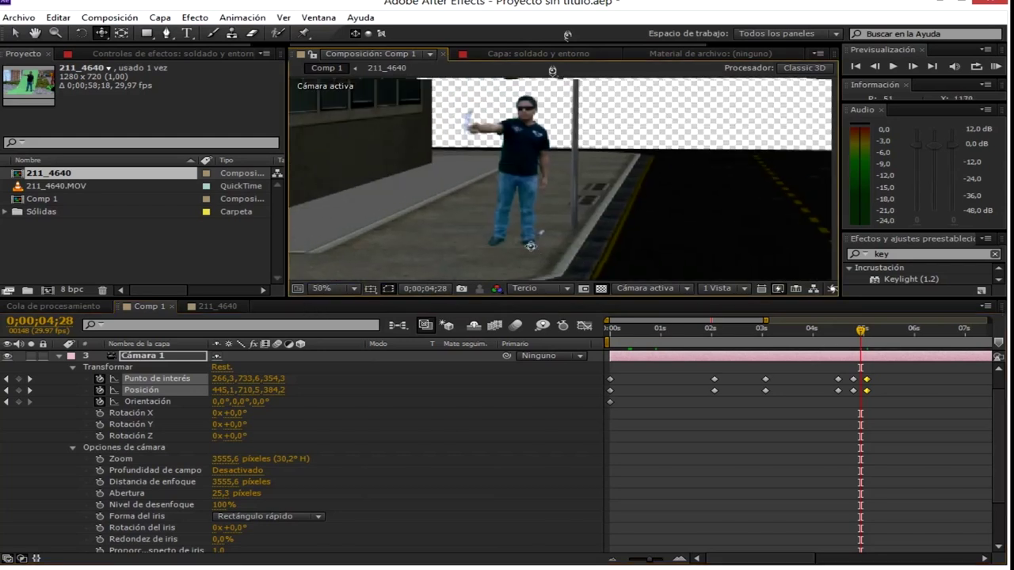
- Open the 211_4640 composition and bring up the new-layer menu
{"action": "left_click", "coordinate": [216, 306]}
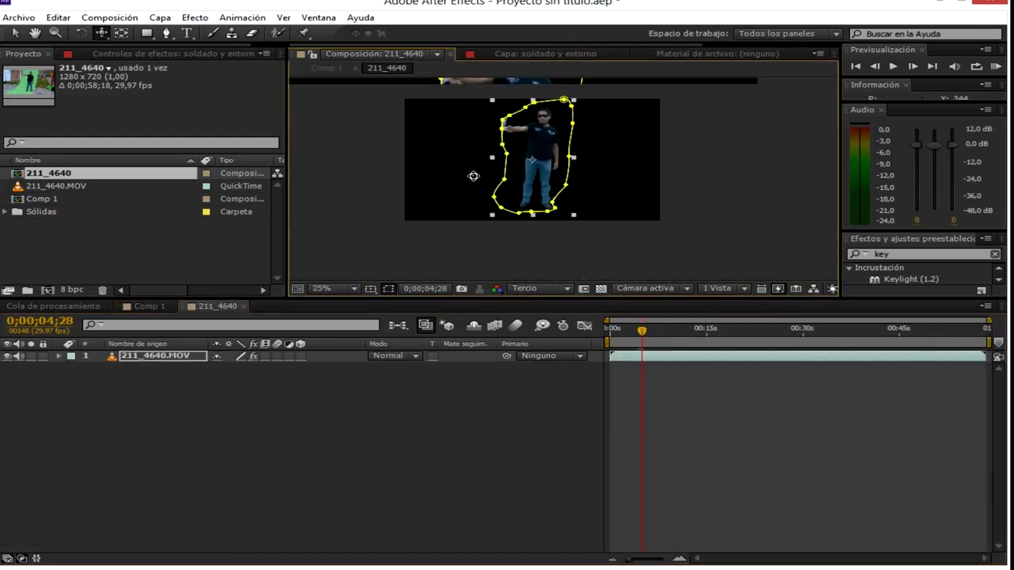
{"action": "left_click", "coordinate": [601, 288]}
{"action": "scroll", "coordinate": [562, 188], "scroll_direction": "up", "scroll_amount": 1}
{"action": "right_click", "coordinate": [268, 489]}
- Add a new black solid layer, Sólido Negro 1, to the 211_4640 composition
{"action": "mouse_move", "coordinate": [358, 422]}
{"action": "left_click", "coordinate": [622, 451]}
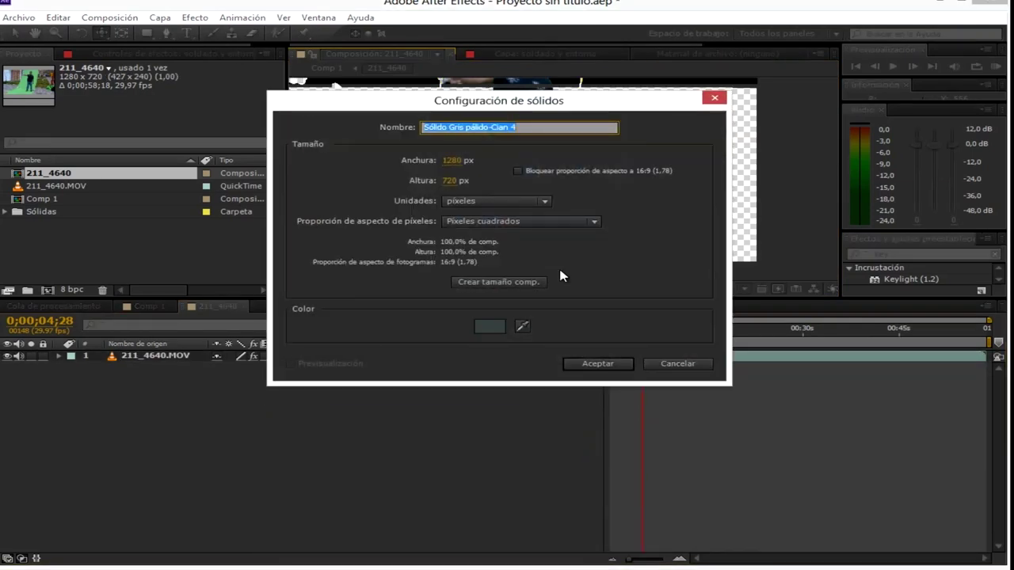
{"action": "left_click", "coordinate": [493, 321]}
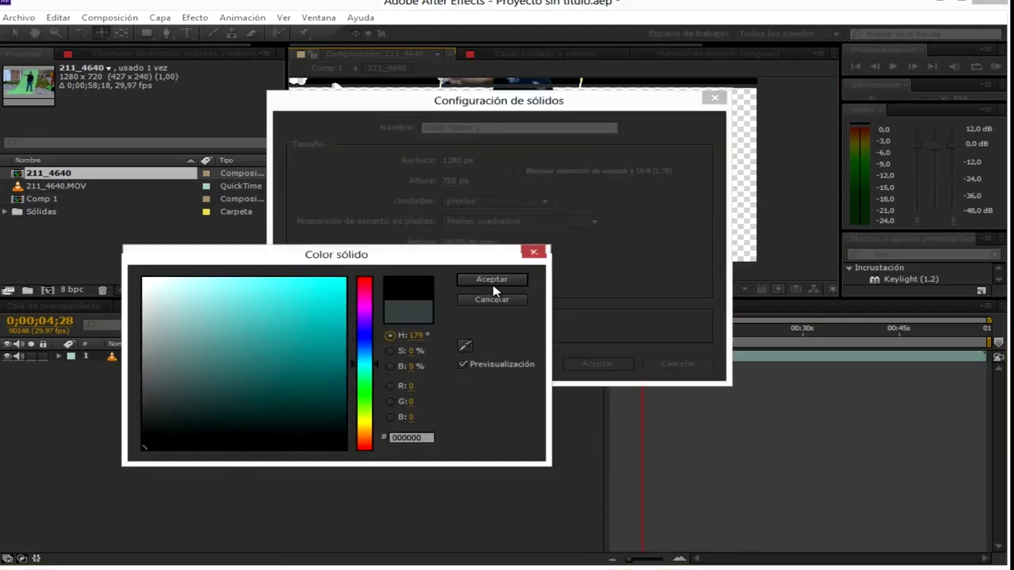
{"action": "left_click", "coordinate": [492, 280]}
{"action": "left_click", "coordinate": [596, 363]}
- Draw a closed, rounded RotoBézier mask on the black solid with the Pen tool
{"action": "left_click", "coordinate": [166, 33]}
{"action": "mouse_move", "coordinate": [464, 181]}
{"action": "left_mouse_down"}
{"action": "mouse_move", "coordinate": [550, 190]}
{"action": "mouse_move", "coordinate": [483, 205]}
{"action": "left_mouse_up"}
{"action": "left_click_drag", "start_coordinate": [463, 211], "coordinate": [450, 191]}
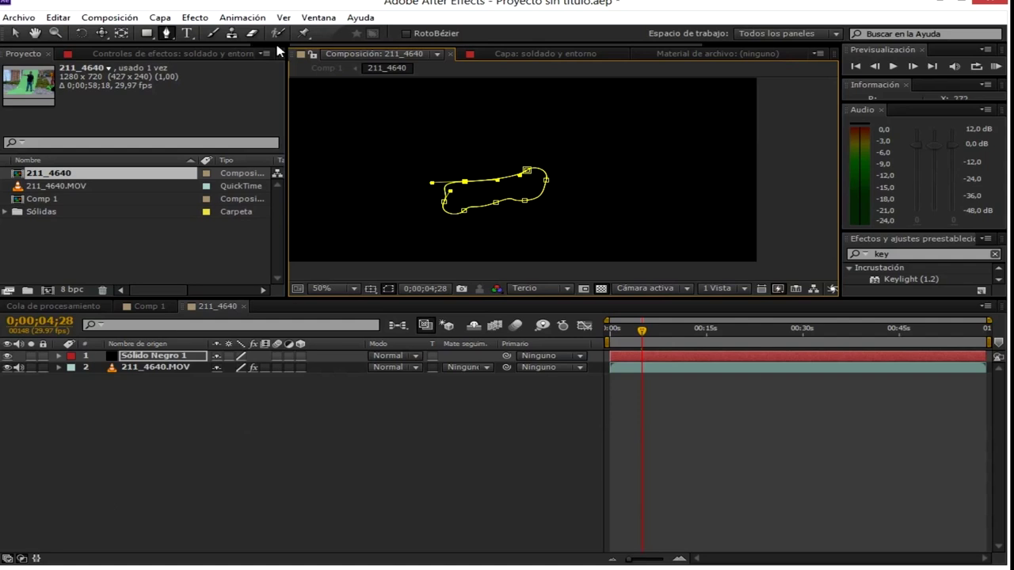
- Move Sólido Negro 1 below the footage layer, then shift and shrink the mask over the feet
{"action": "left_click", "coordinate": [14, 33]}
{"action": "left_click_drag", "start_coordinate": [147, 355], "coordinate": [136, 373]}
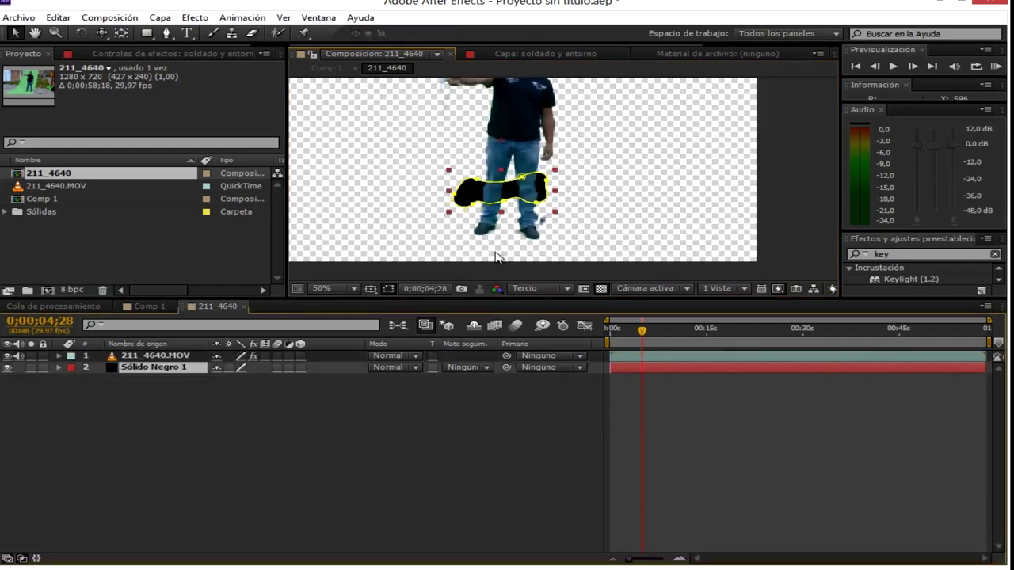
{"action": "left_click_drag", "start_coordinate": [513, 196], "coordinate": [515, 229]}
{"action": "scroll", "coordinate": [564, 199], "scroll_direction": "up", "scroll_amount": 2}
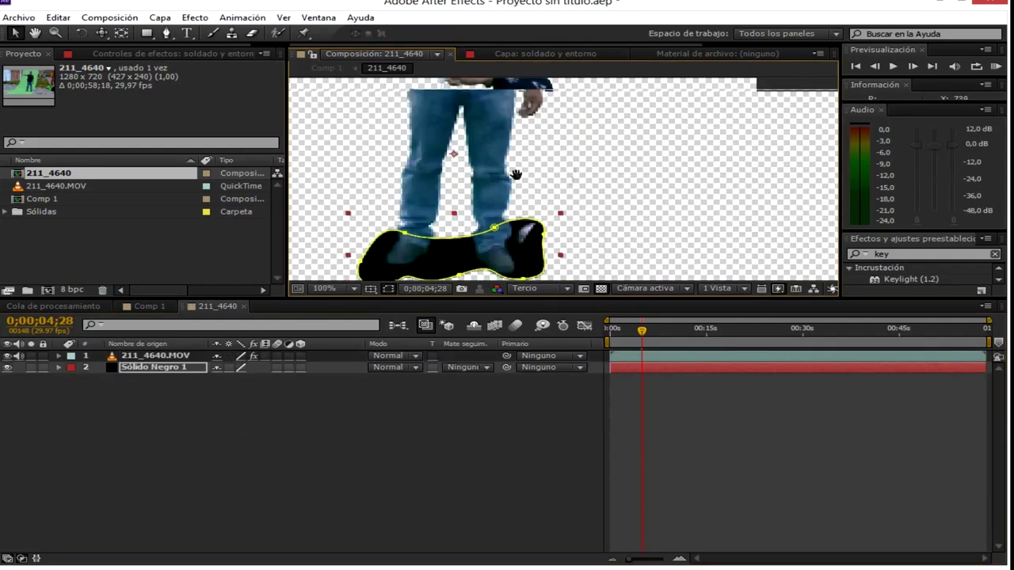
{"action": "left_click_drag", "start_coordinate": [560, 181], "coordinate": [525, 181]}
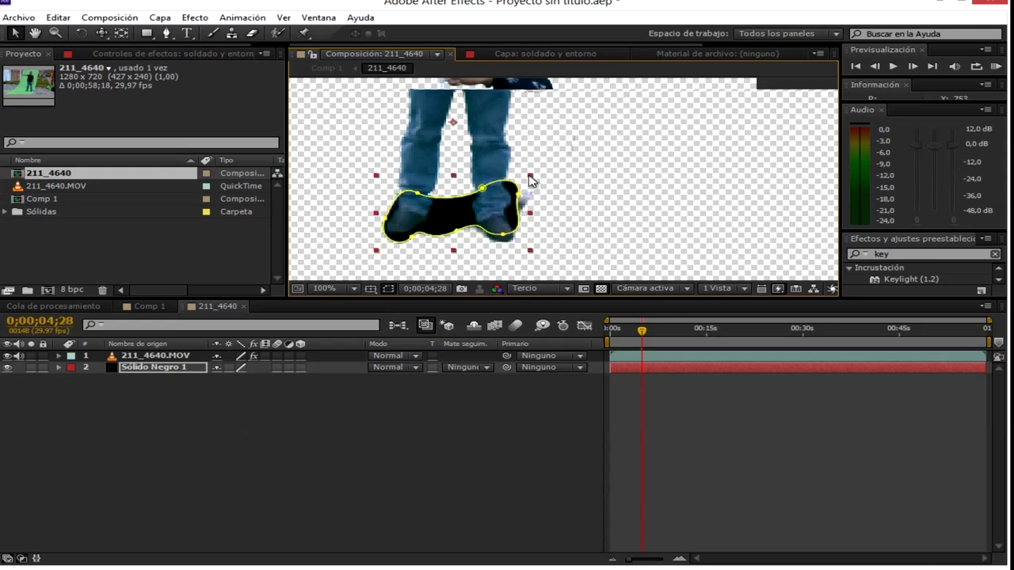
{"action": "left_click_drag", "start_coordinate": [525, 181], "coordinate": [528, 178]}
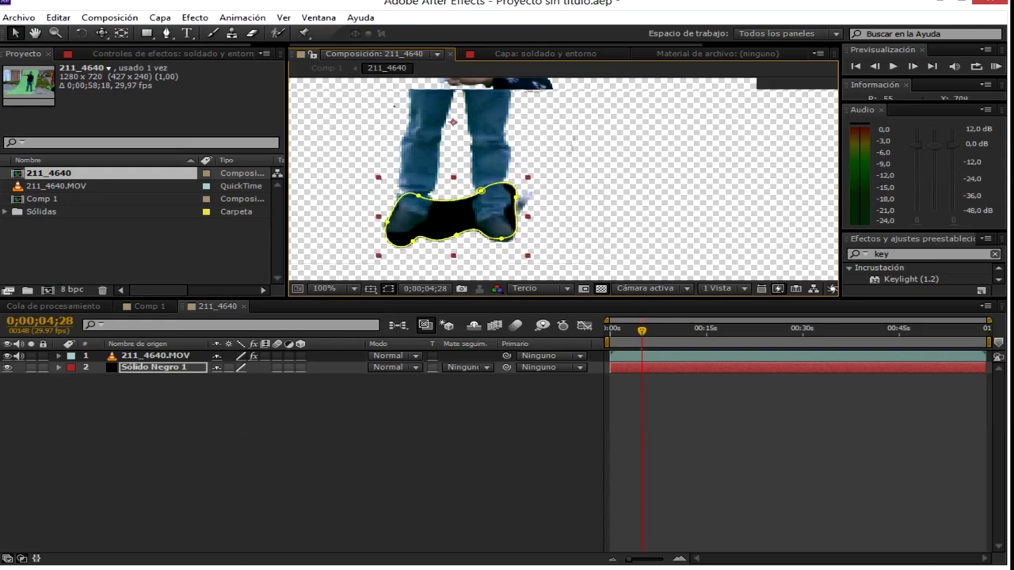
- Reshape the mask edges and delete a bottom point so it hugs beneath the shoes
{"action": "left_click", "coordinate": [501, 239]}
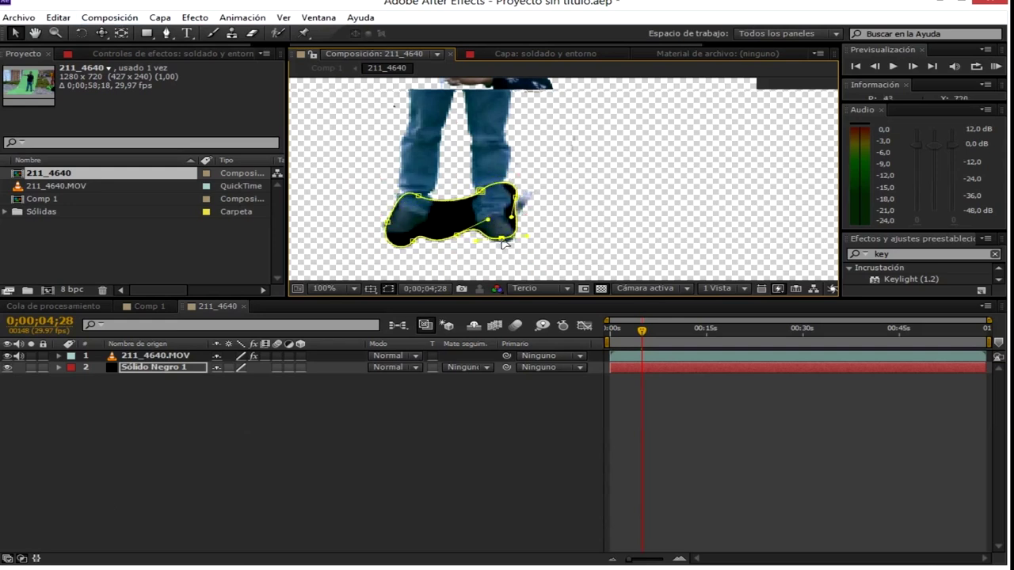
{"action": "left_click_drag", "start_coordinate": [505, 241], "coordinate": [501, 242]}
{"action": "mouse_move", "coordinate": [517, 195]}
{"action": "left_mouse_down"}
{"action": "mouse_move", "coordinate": [428, 225]}
{"action": "mouse_move", "coordinate": [406, 194]}
{"action": "left_mouse_up"}
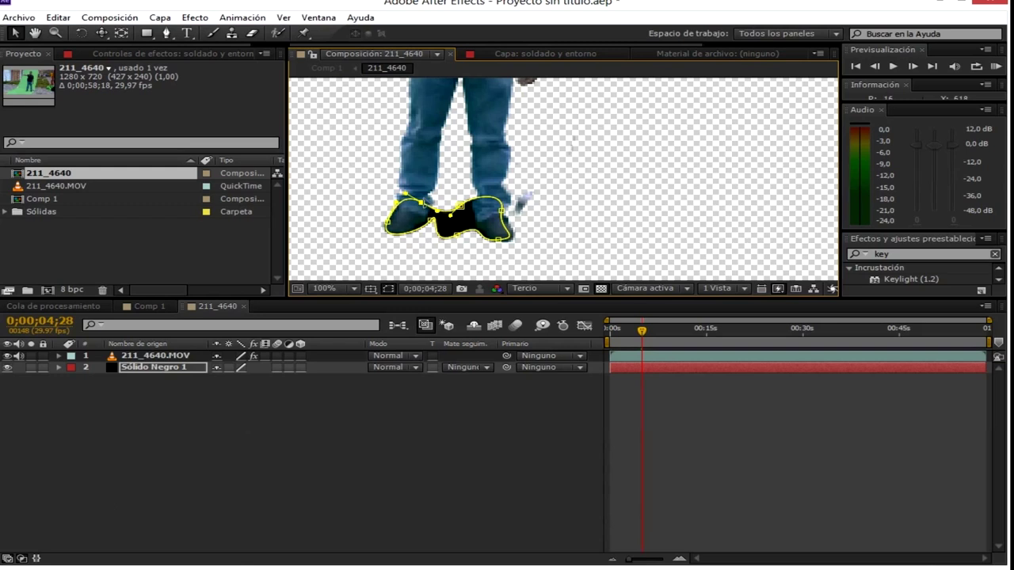
{"action": "left_click_drag", "start_coordinate": [389, 229], "coordinate": [447, 233]}
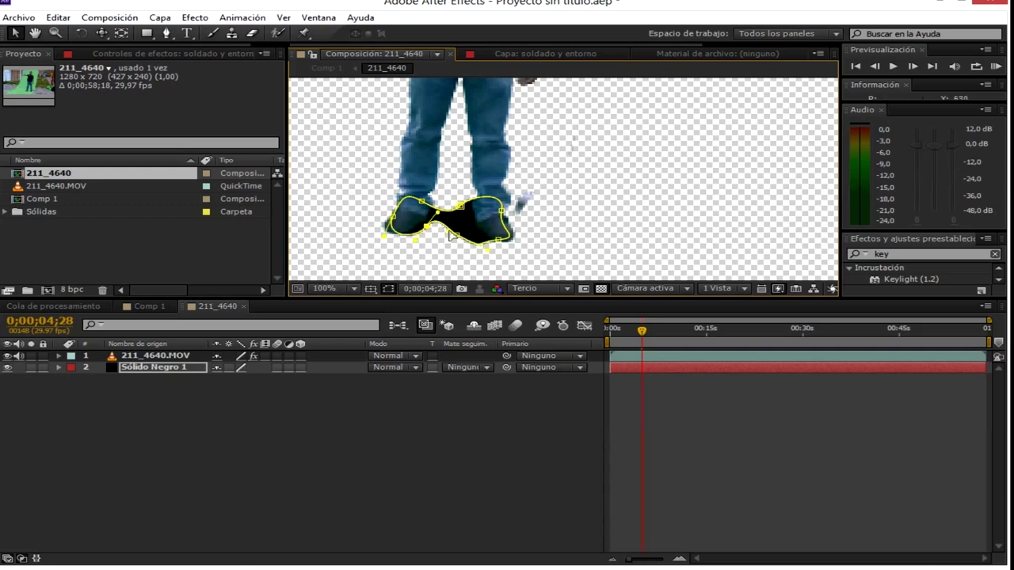
{"action": "left_click_drag", "start_coordinate": [166, 32], "coordinate": [198, 61]}
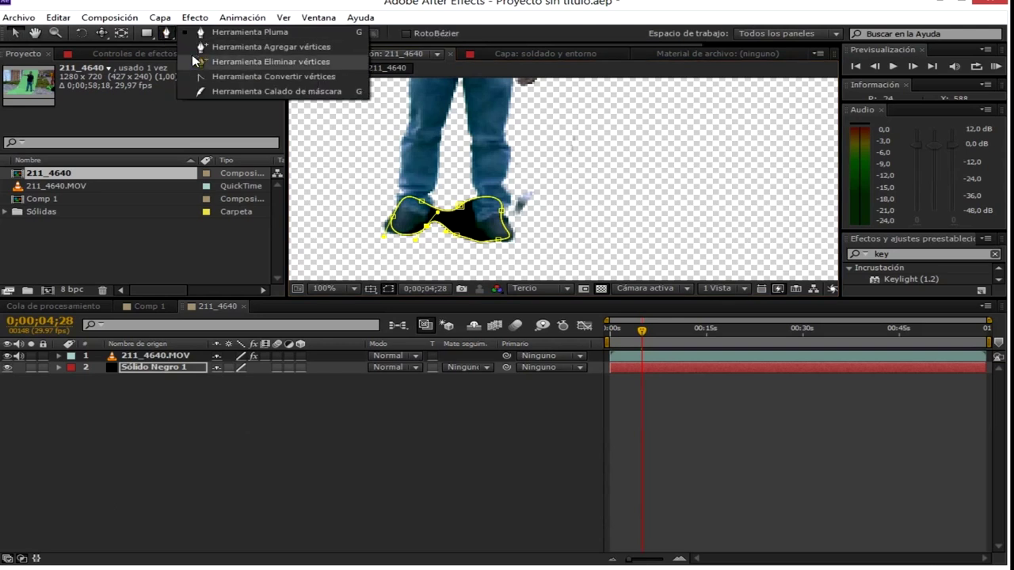
{"action": "left_click", "coordinate": [454, 241]}
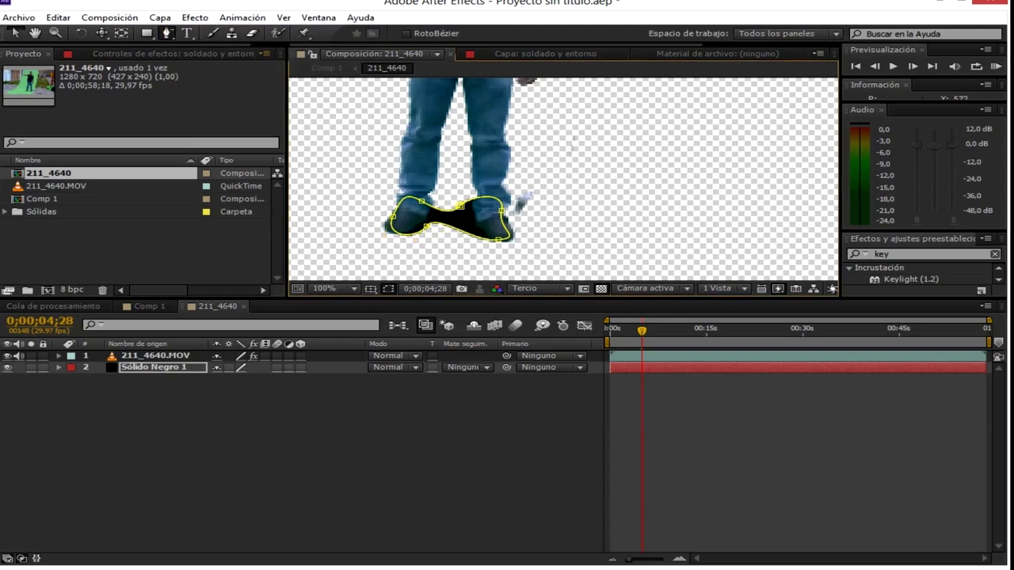
{"action": "left_click", "coordinate": [15, 33]}
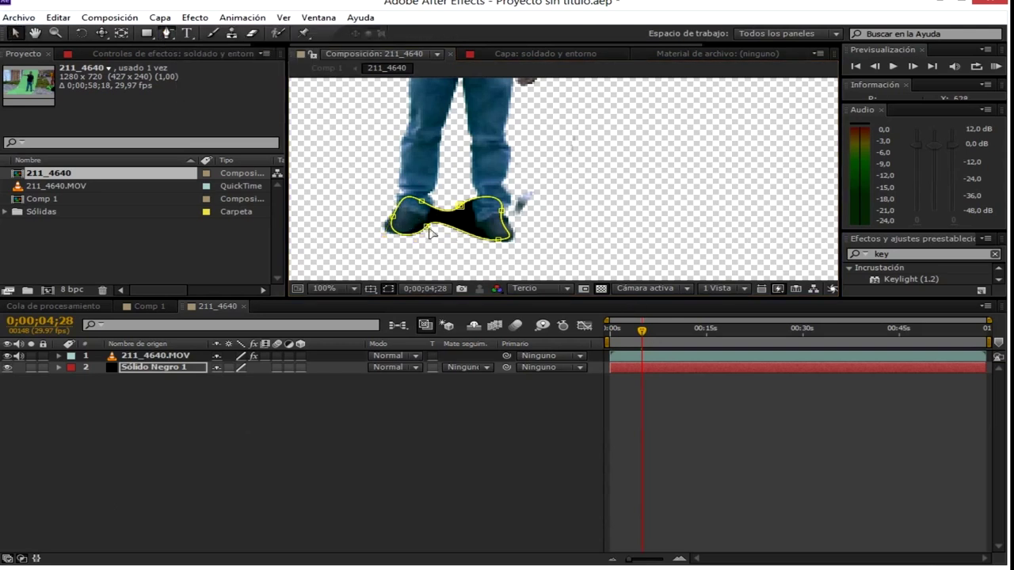
{"action": "mouse_move", "coordinate": [428, 229]}
{"action": "left_mouse_down"}
{"action": "mouse_move", "coordinate": [447, 229]}
{"action": "mouse_move", "coordinate": [388, 220]}
{"action": "left_mouse_up"}
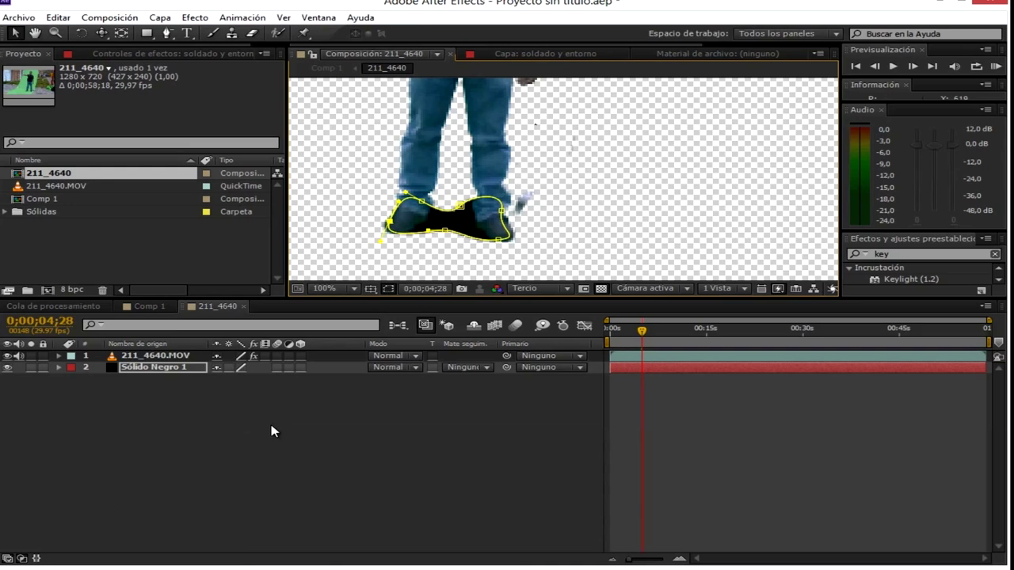
{"action": "left_click", "coordinate": [226, 406]}
- Give Máscara 1 on Sólido Negro 1 a 22 px feather and 85% opacity
{"action": "left_click", "coordinate": [173, 369]}
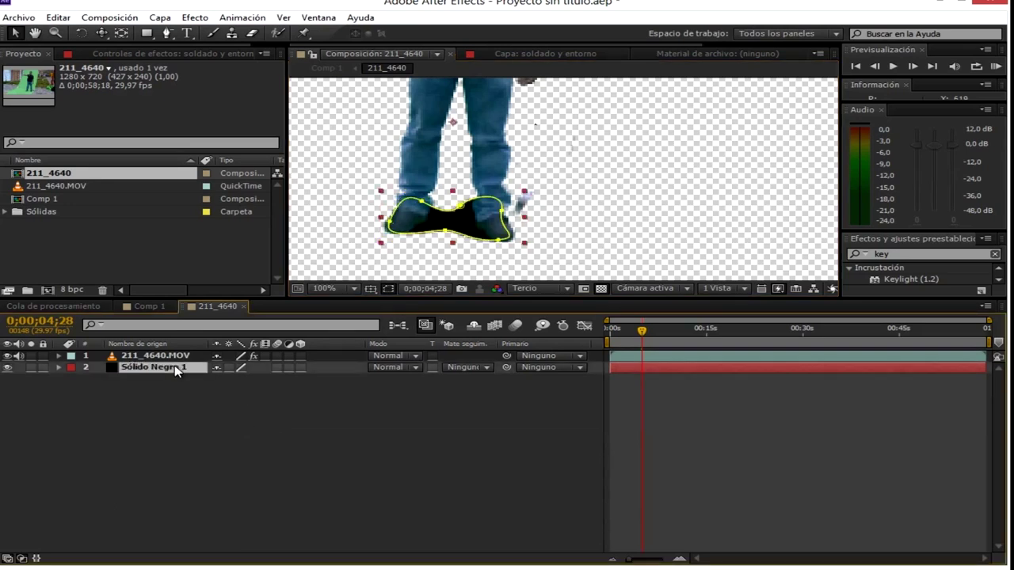
{"action": "left_click", "coordinate": [58, 368]}
{"action": "left_click", "coordinate": [72, 379]}
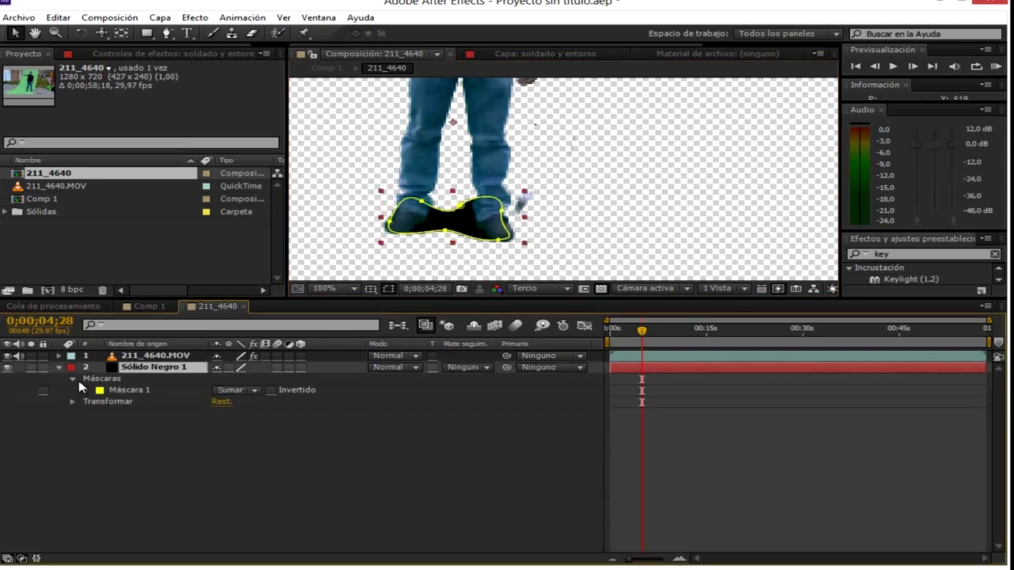
{"action": "left_click", "coordinate": [83, 394]}
{"action": "left_click", "coordinate": [87, 389]}
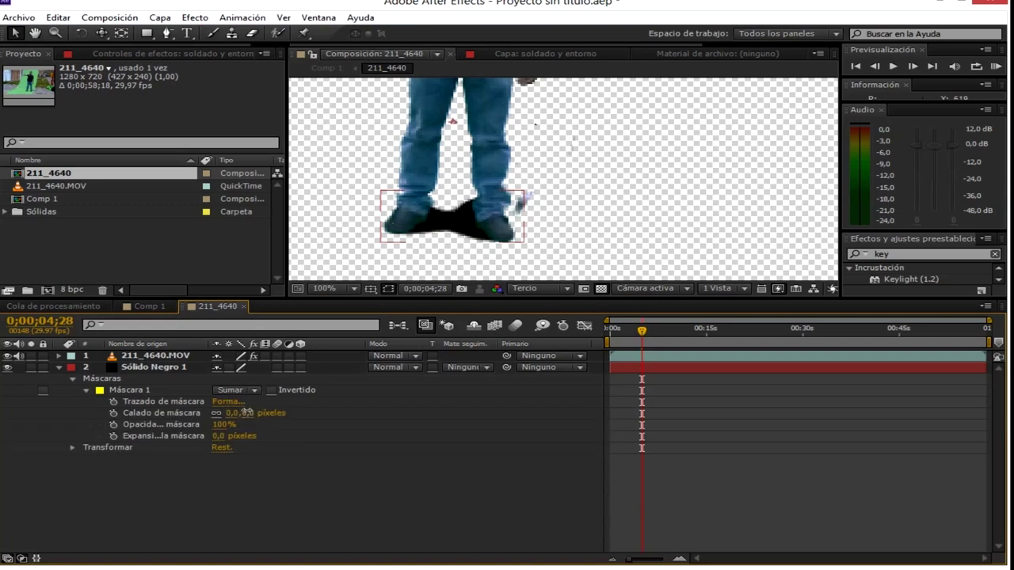
{"action": "left_click_drag", "start_coordinate": [247, 413], "coordinate": [265, 413]}
{"action": "key", "text": "alt+shift+f"}
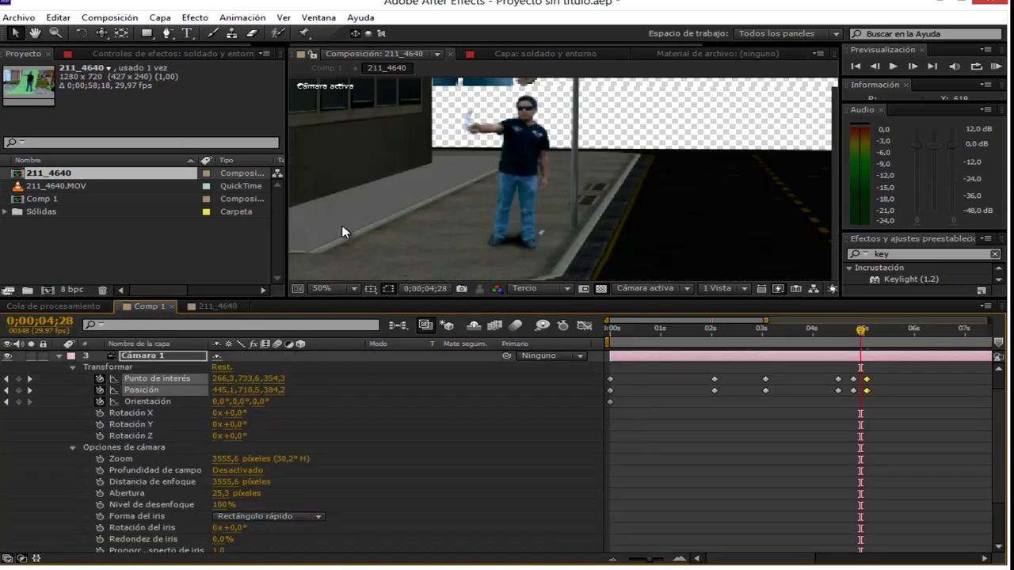
- Adjust the mask points beside the right foot and on the shoe in 211_4640
{"action": "left_click", "coordinate": [223, 305]}
{"action": "left_click", "coordinate": [460, 206]}
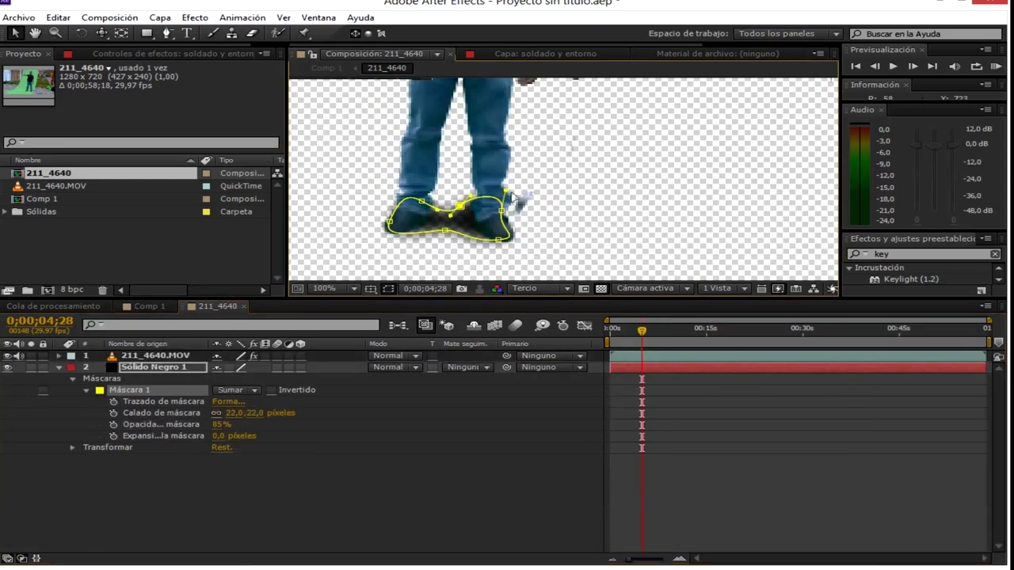
{"action": "left_click_drag", "start_coordinate": [505, 191], "coordinate": [523, 236]}
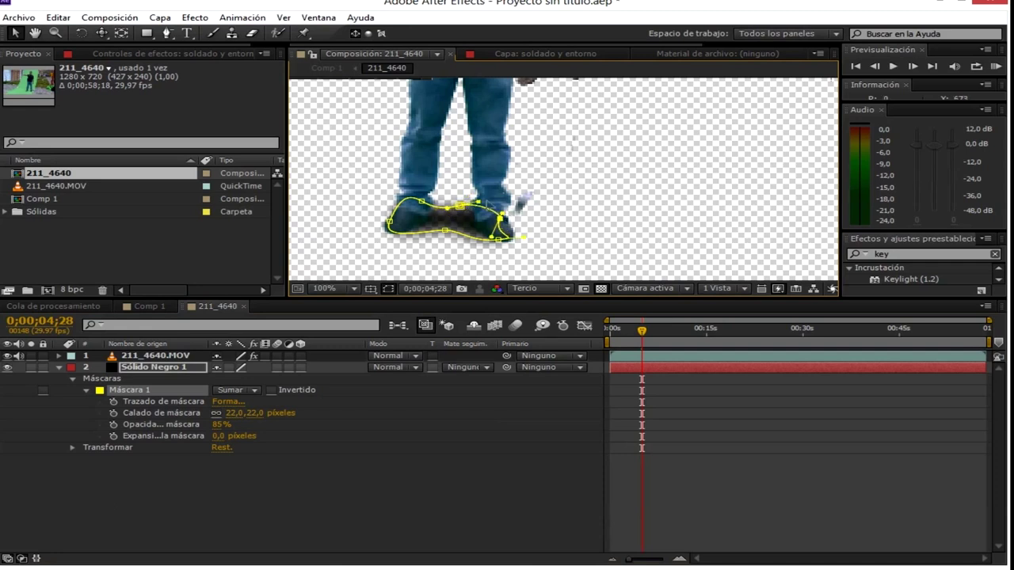
{"action": "left_click_drag", "start_coordinate": [459, 205], "coordinate": [449, 224]}
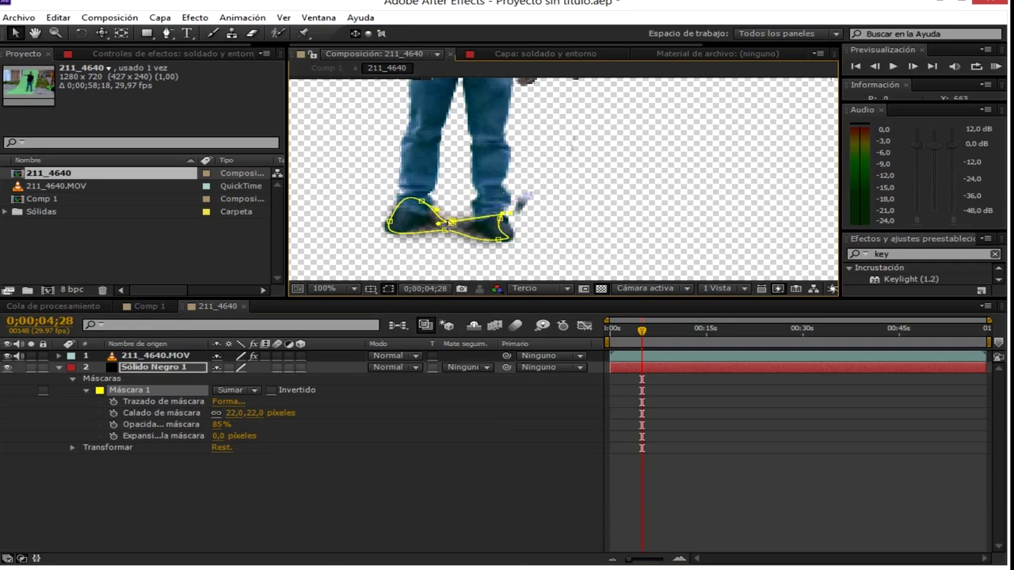
- Lower the shadow mask opacity to 45% and set Comp 1's preview resolution to Completa
{"action": "left_click", "coordinate": [150, 306]}
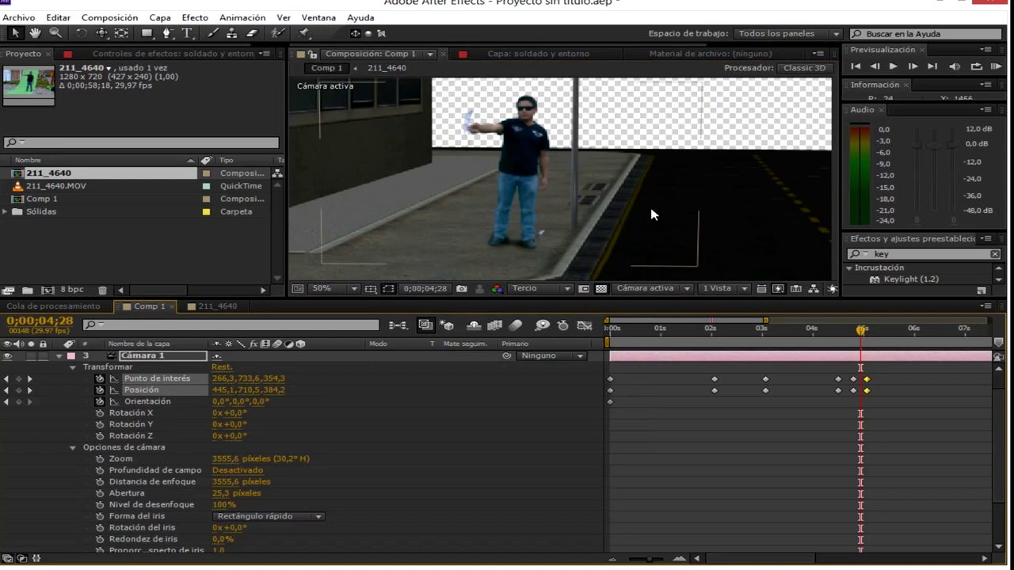
{"action": "left_click", "coordinate": [214, 306]}
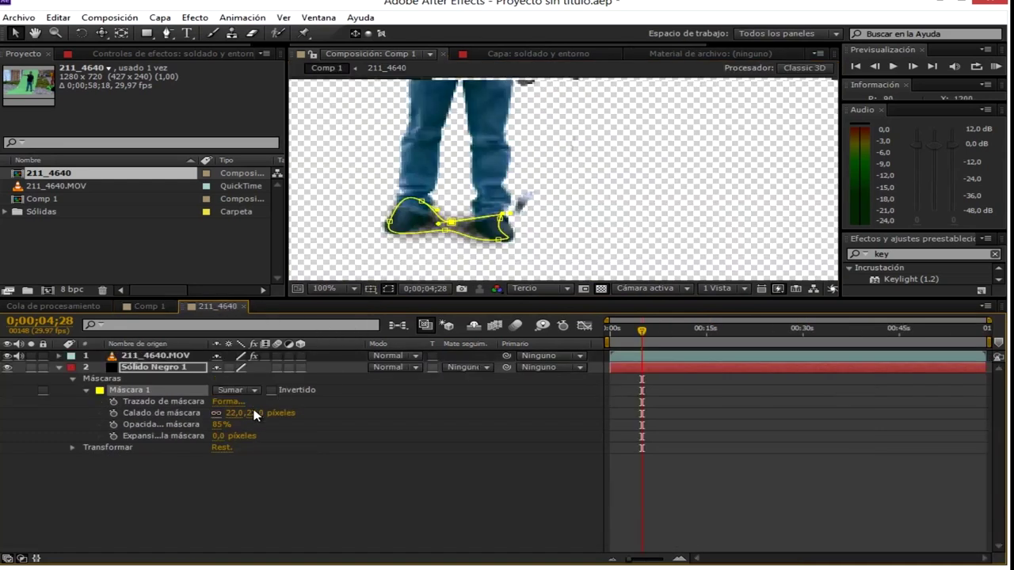
{"action": "left_click_drag", "start_coordinate": [217, 425], "coordinate": [187, 425]}
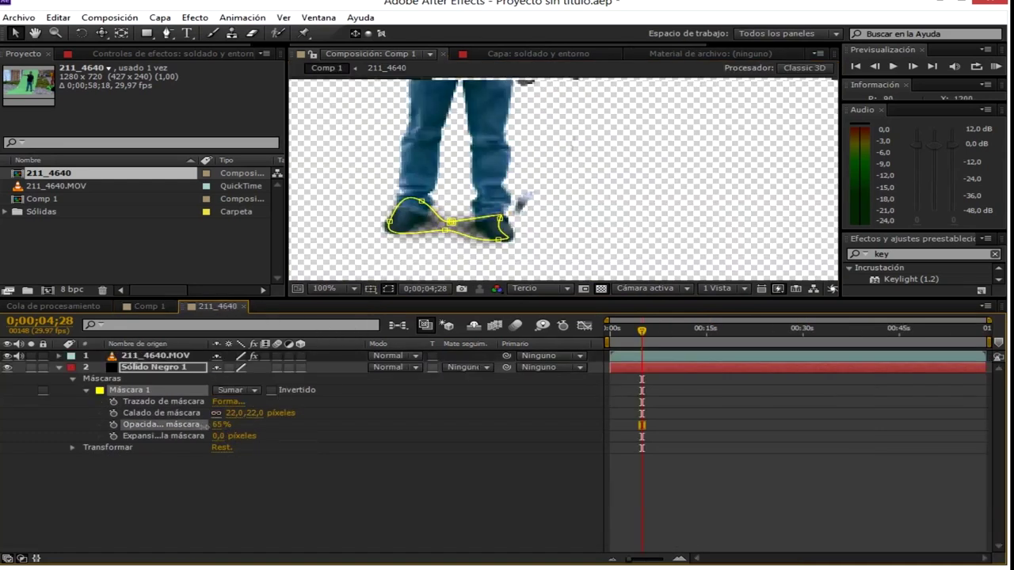
{"action": "left_click", "coordinate": [146, 307]}
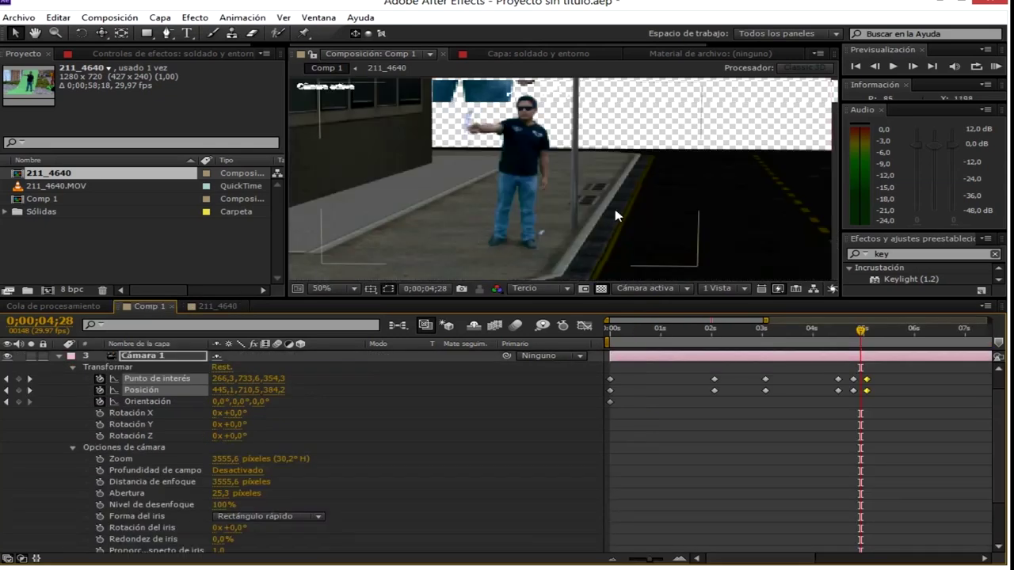
{"action": "scroll", "coordinate": [594, 203], "scroll_direction": "up", "scroll_amount": 3}
{"action": "scroll", "coordinate": [483, 258], "scroll_direction": "up", "scroll_amount": 2}
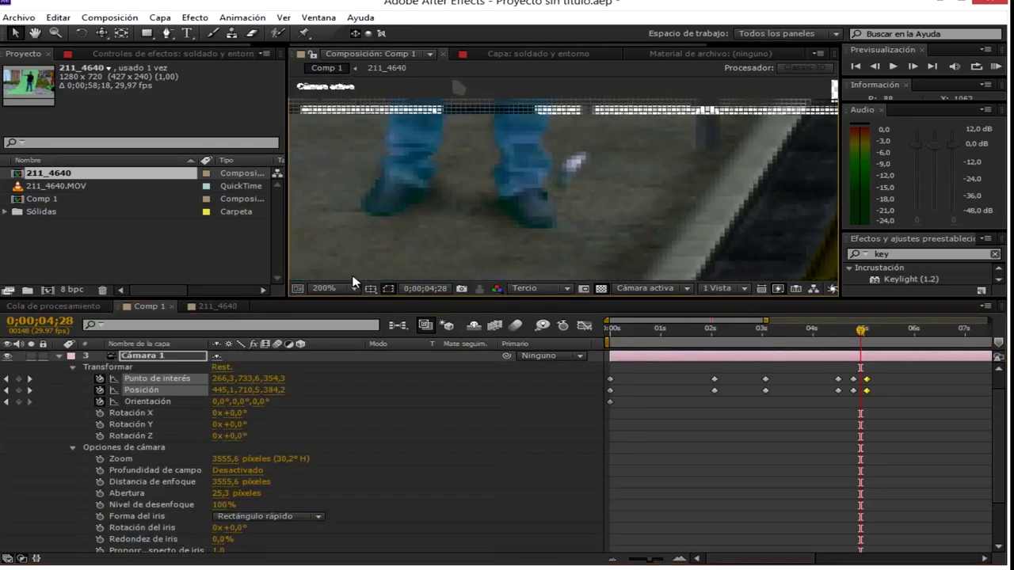
{"action": "left_click", "coordinate": [541, 290]}
{"action": "left_click", "coordinate": [530, 351]}
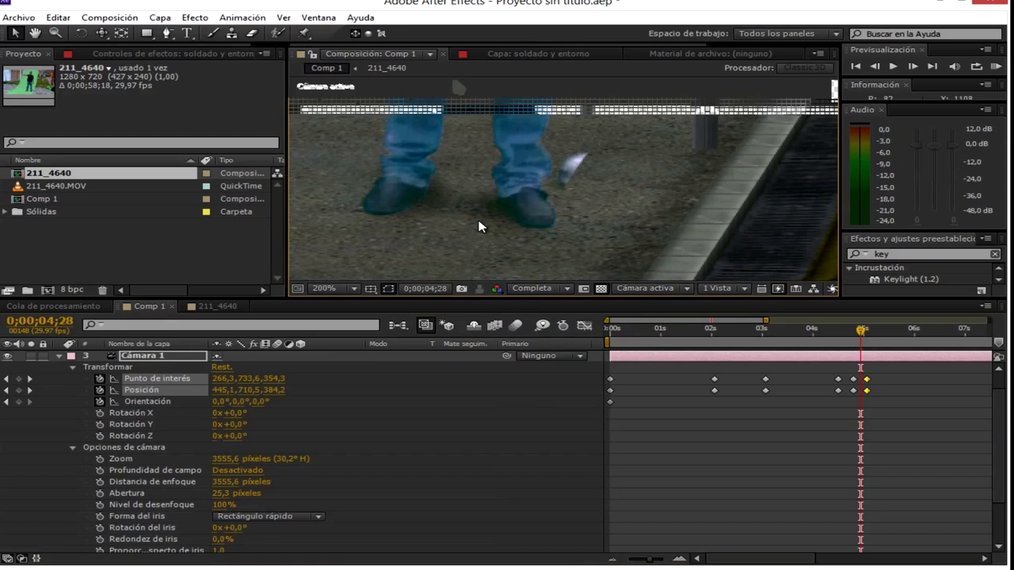
- Reduce the feather to 12 px and curve the mask outline under both shoes
{"action": "left_click", "coordinate": [215, 307]}
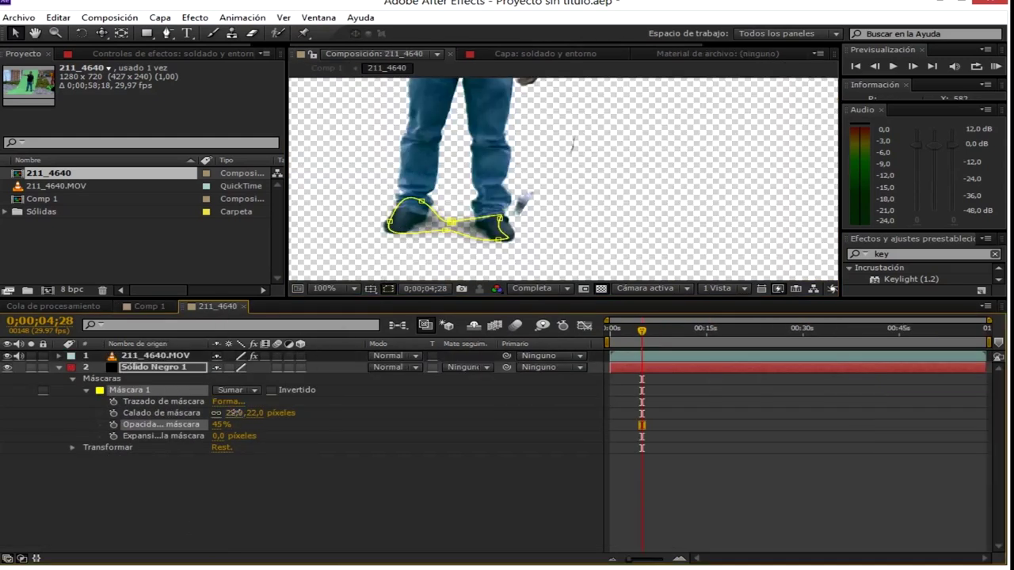
{"action": "left_click_drag", "start_coordinate": [234, 413], "coordinate": [221, 413]}
{"action": "scroll", "coordinate": [427, 232], "scroll_direction": "up", "scroll_amount": 2}
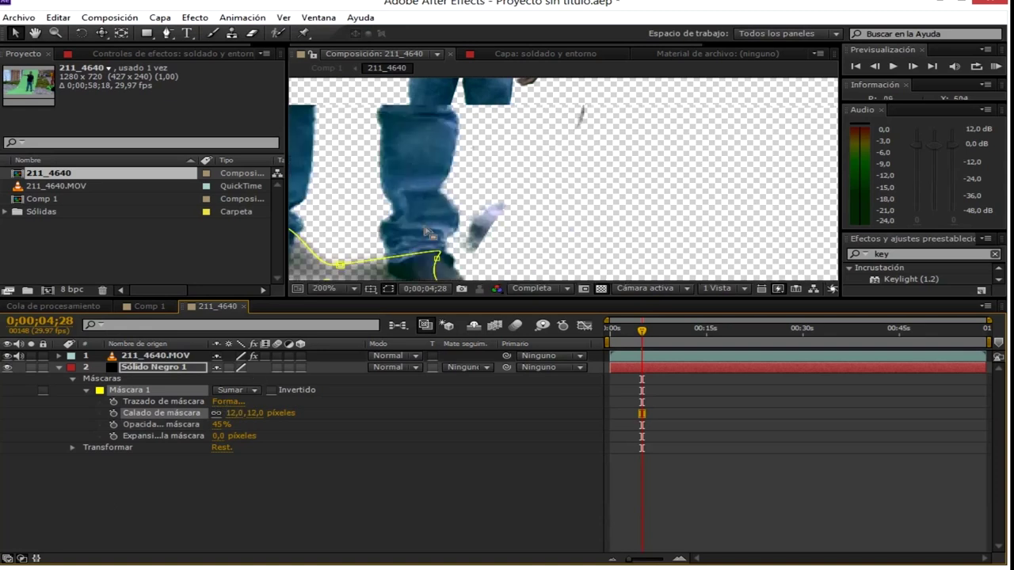
{"action": "scroll", "coordinate": [443, 206], "scroll_direction": "down", "scroll_amount": 3}
{"action": "left_click_drag", "start_coordinate": [433, 180], "coordinate": [448, 139]}
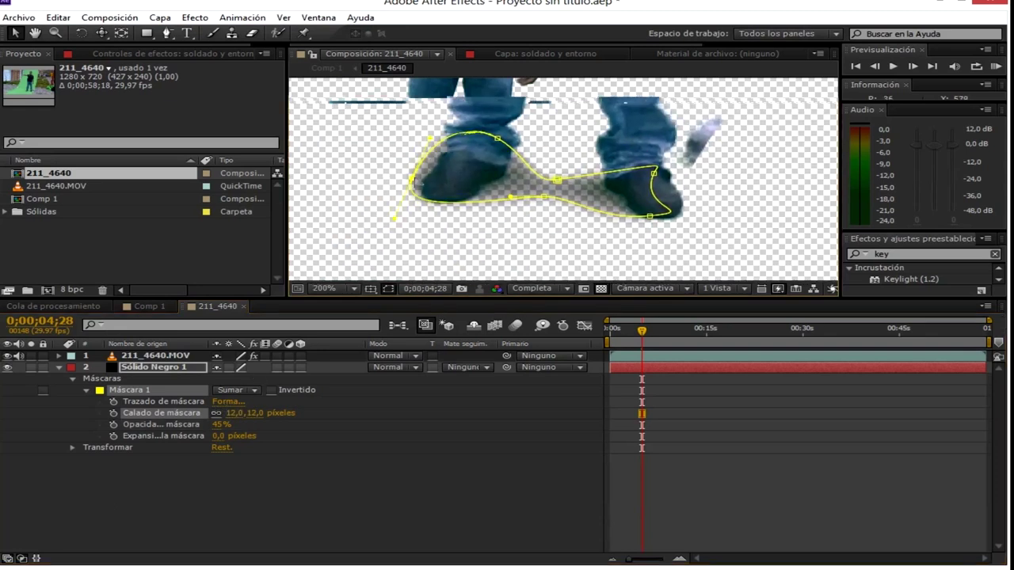
{"action": "left_click_drag", "start_coordinate": [509, 196], "coordinate": [441, 213]}
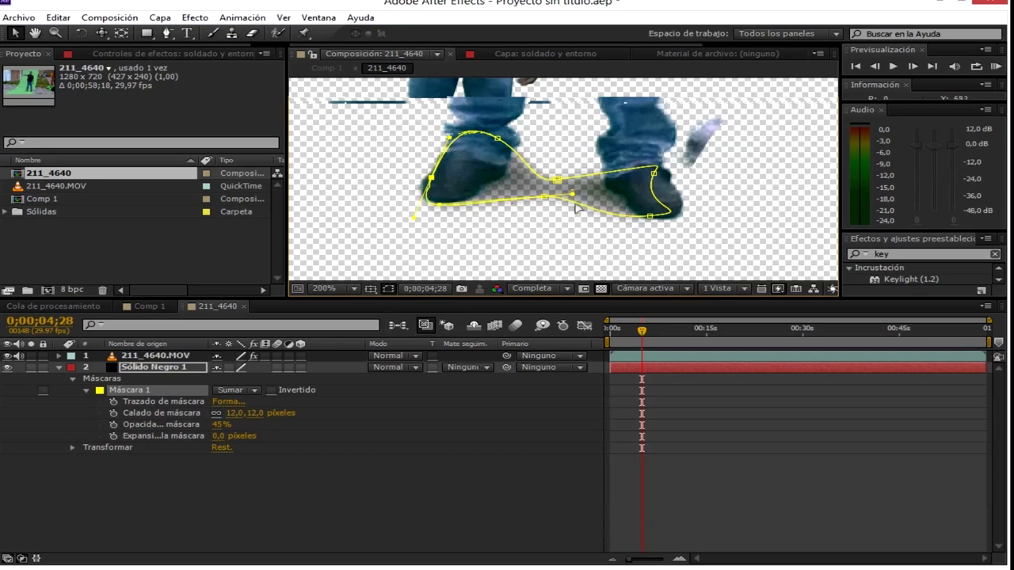
{"action": "left_click_drag", "start_coordinate": [650, 218], "coordinate": [705, 215]}
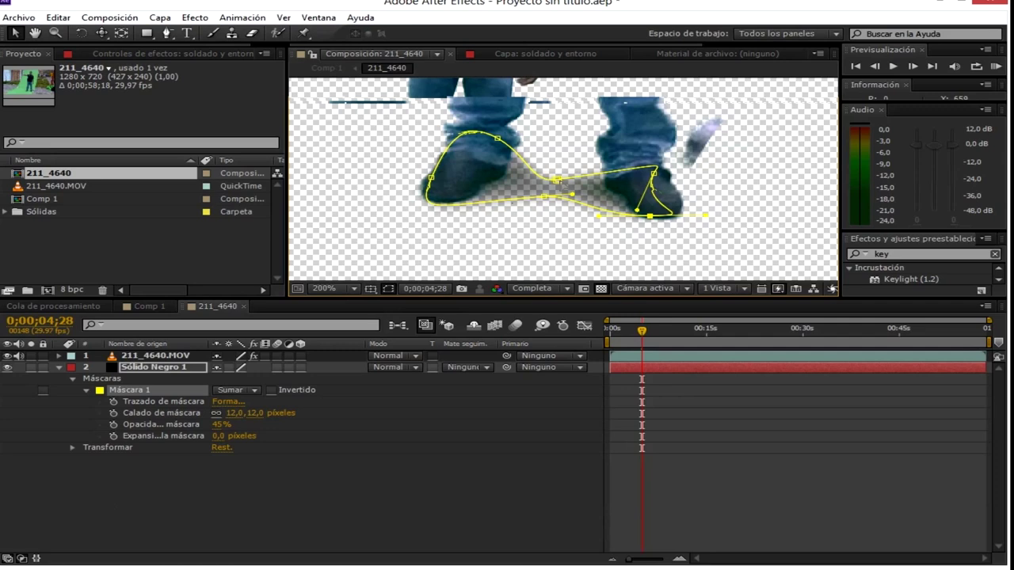
- Check the shadow in Comp 1, then raise the mask feather to about 23 px
{"action": "left_click", "coordinate": [145, 306]}
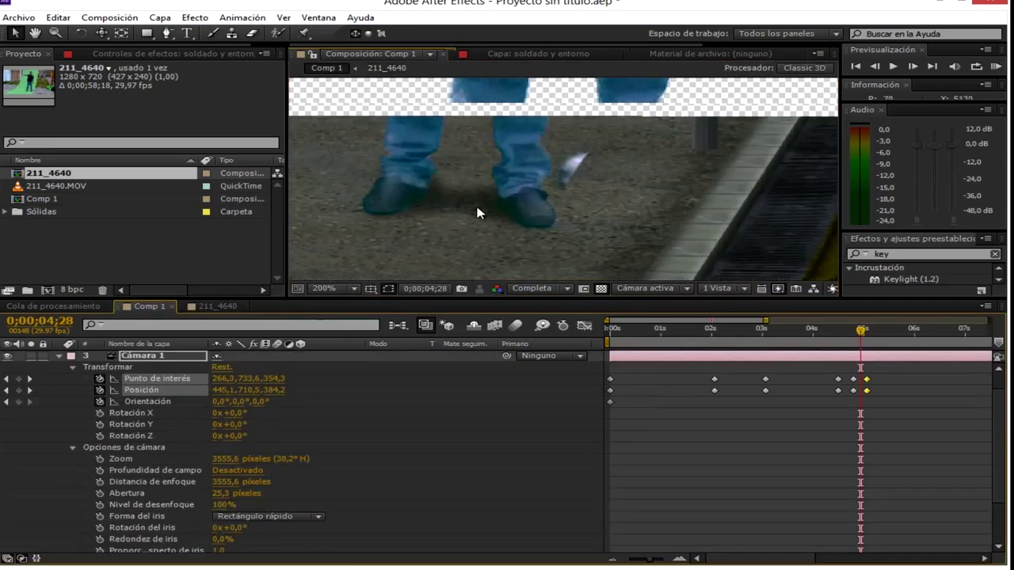
{"action": "scroll", "coordinate": [515, 210], "scroll_direction": "down", "scroll_amount": 4}
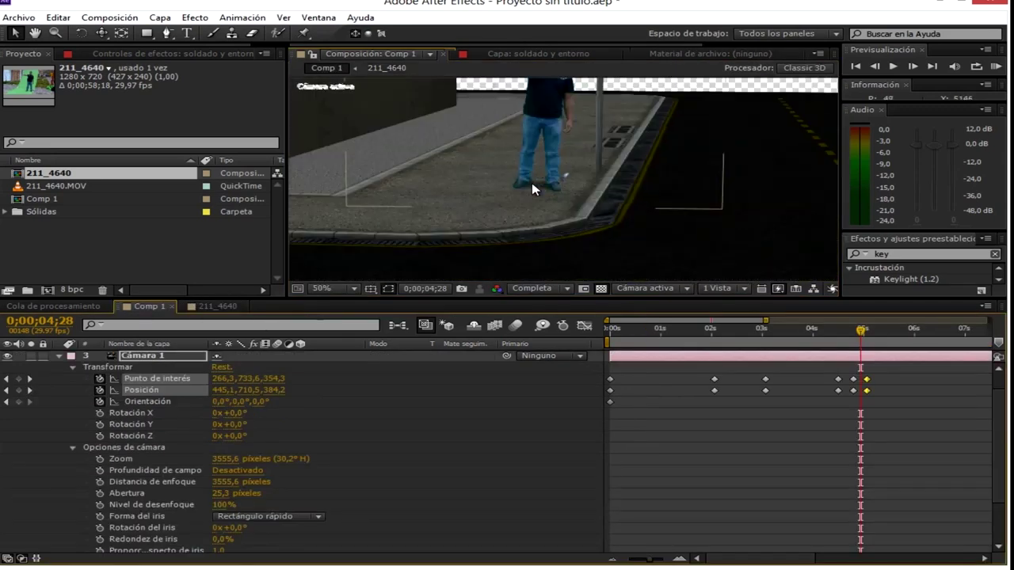
{"action": "scroll", "coordinate": [535, 185], "scroll_direction": "down", "scroll_amount": 2}
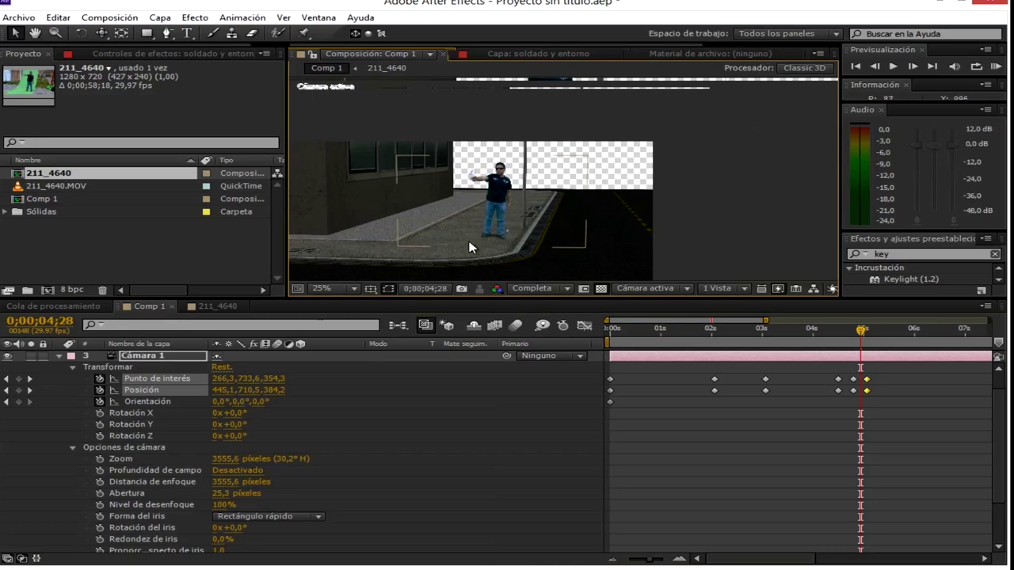
{"action": "scroll", "coordinate": [469, 248], "scroll_direction": "up", "scroll_amount": 3}
{"action": "scroll", "coordinate": [525, 119], "scroll_direction": "up", "scroll_amount": 2}
{"action": "left_click", "coordinate": [219, 306]}
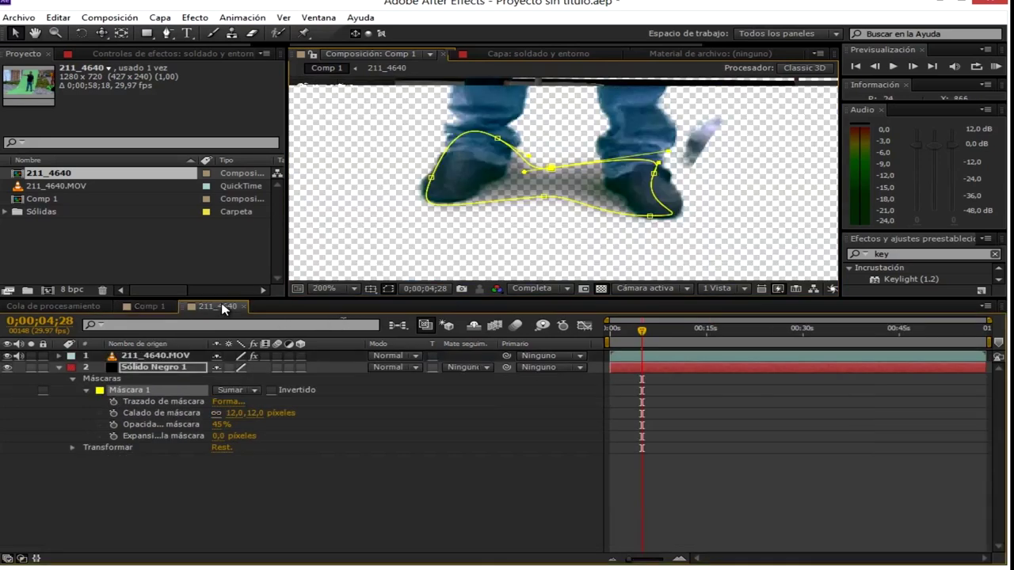
{"action": "left_click_drag", "start_coordinate": [234, 412], "coordinate": [245, 412]}
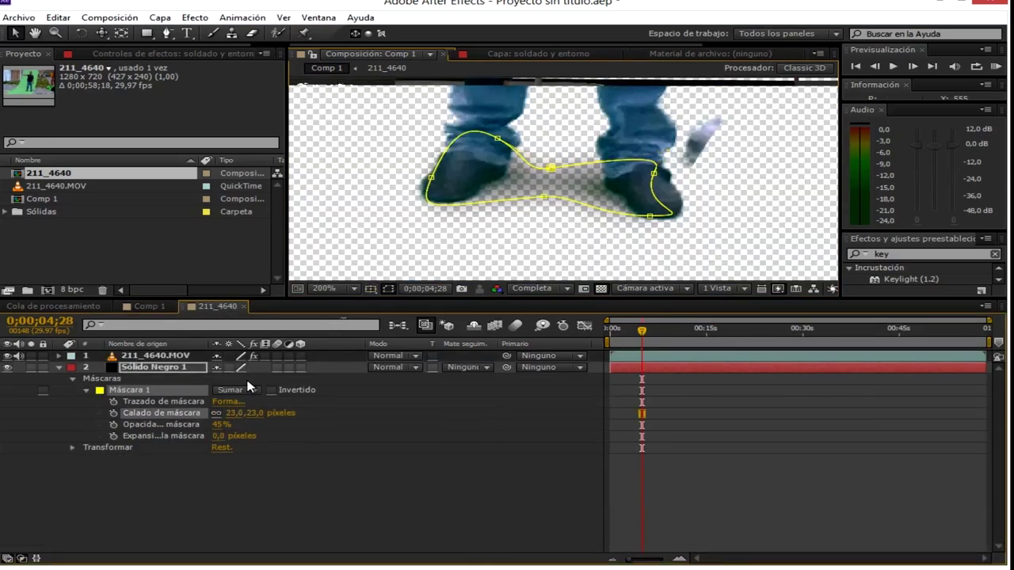
{"action": "left_click", "coordinate": [148, 306]}
{"action": "scroll", "coordinate": [373, 272], "scroll_direction": "down", "scroll_amount": 3}
{"action": "scroll", "coordinate": [584, 275], "scroll_direction": "down", "scroll_amount": 2}
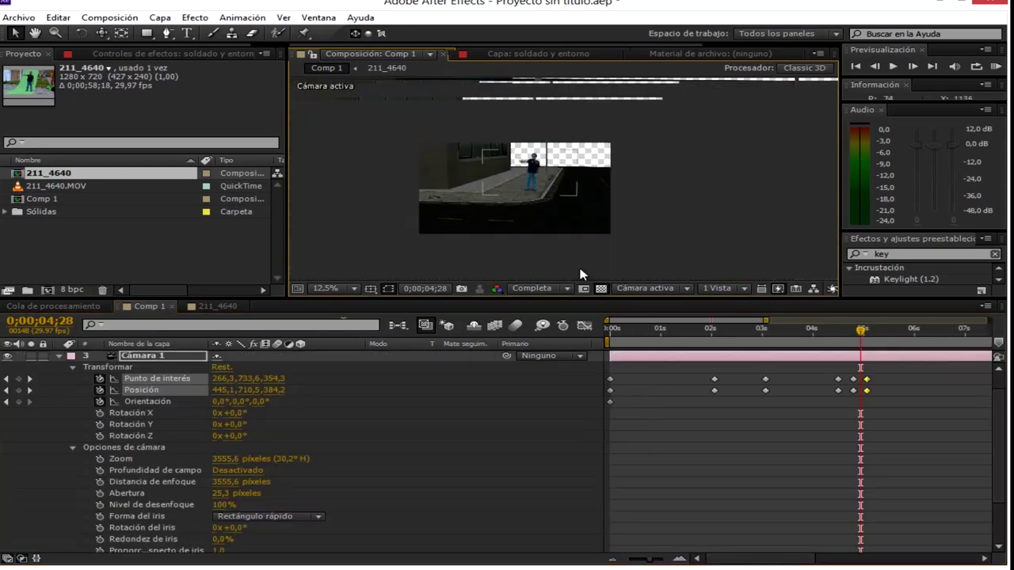
- Scrub Comp 1's timeline from 0;00;04;28 back to 0;00;02;16 and collapse the camera layer
{"action": "left_click_drag", "start_coordinate": [856, 339], "coordinate": [876, 339]}
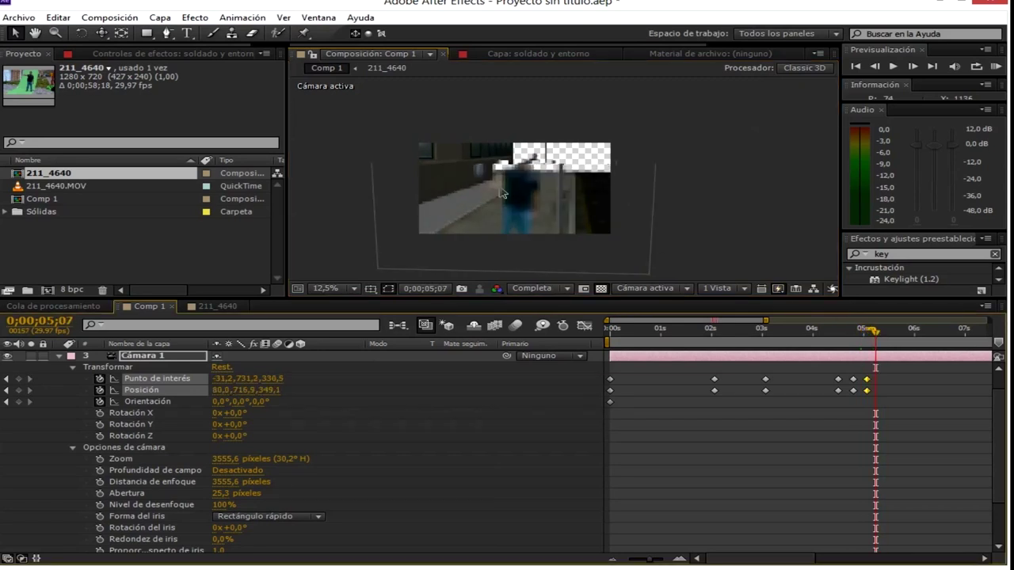
{"action": "left_click_drag", "start_coordinate": [876, 337], "coordinate": [742, 343]}
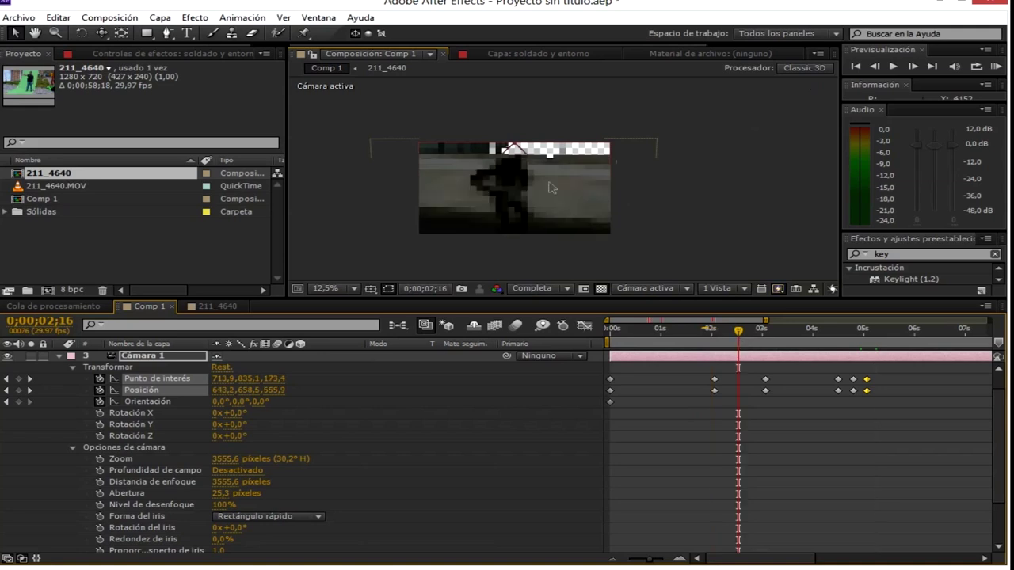
{"action": "left_click", "coordinate": [67, 356]}
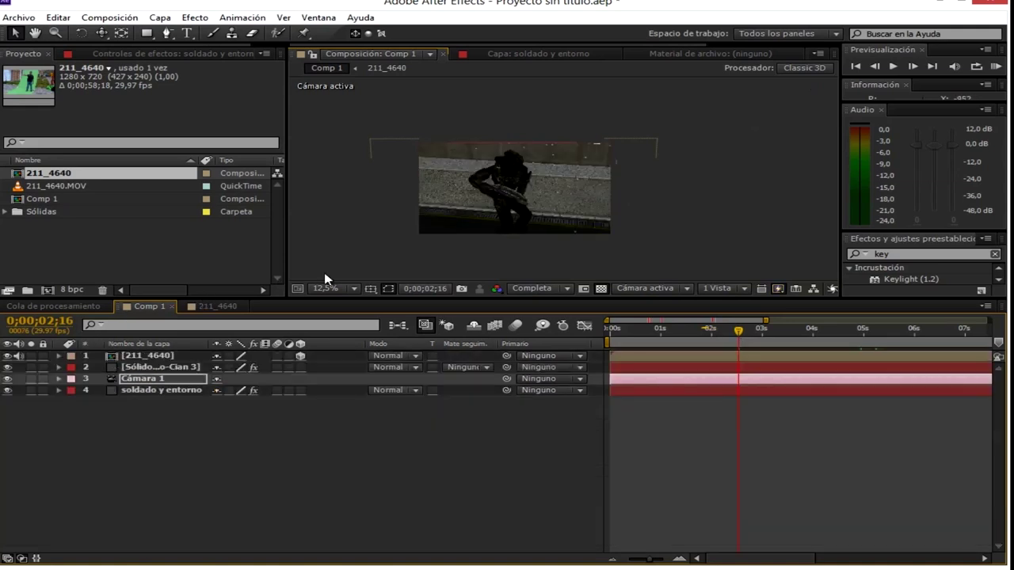
- Add a new 1920 × 1080 black solid, Sólido Negro 2, to Comp 1
{"action": "right_click", "coordinate": [227, 446]}
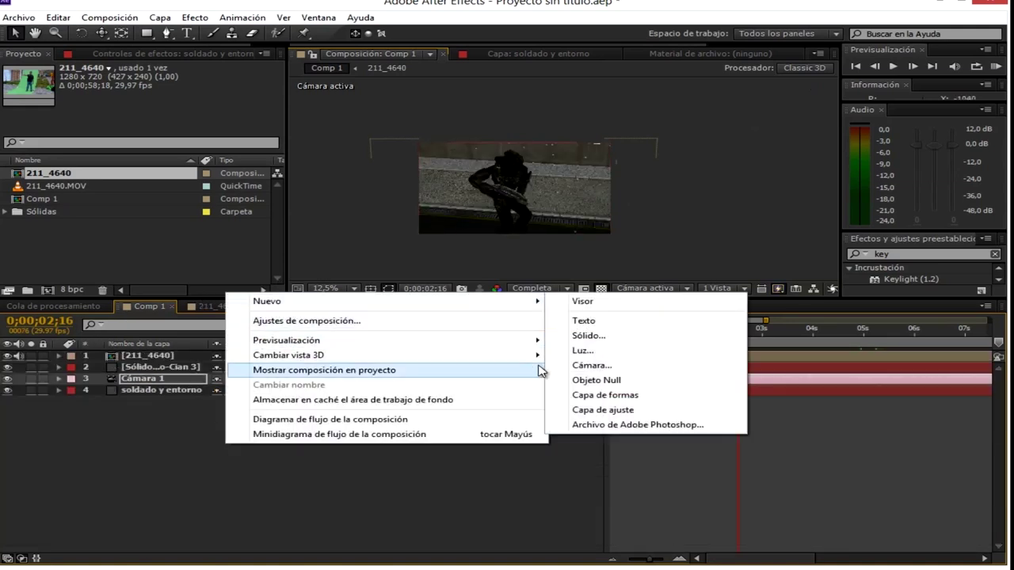
{"action": "left_click", "coordinate": [586, 336]}
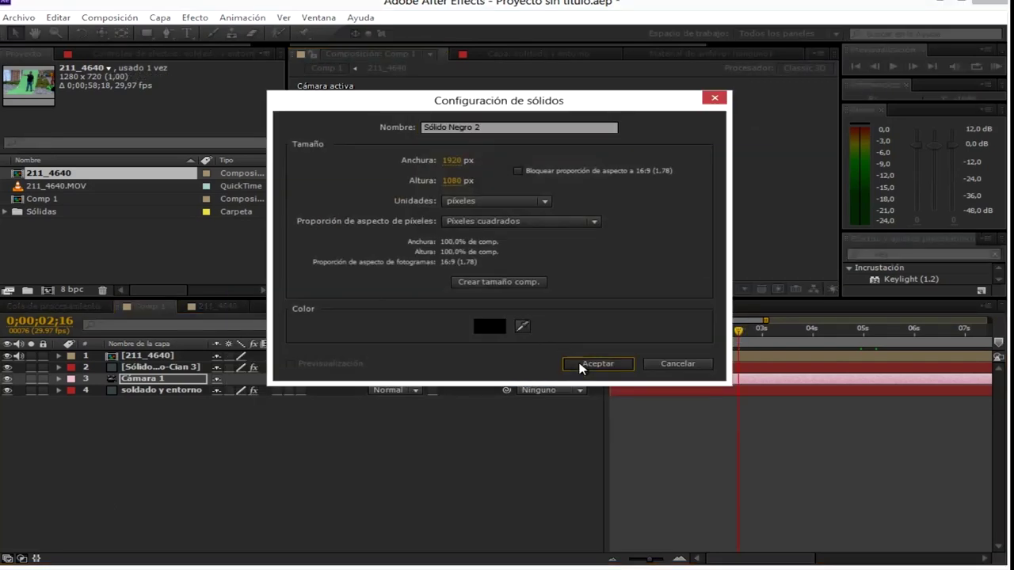
{"action": "left_click", "coordinate": [596, 363]}
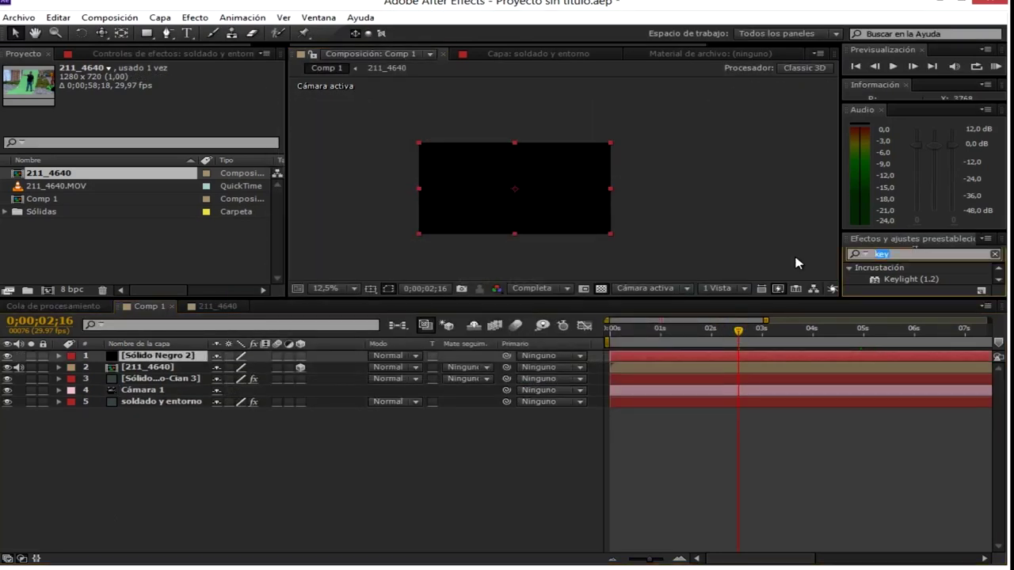
- Search 'optica' in Effects & Presets and drag Optical Flares onto the new solid
{"action": "type", "text": "optica"}
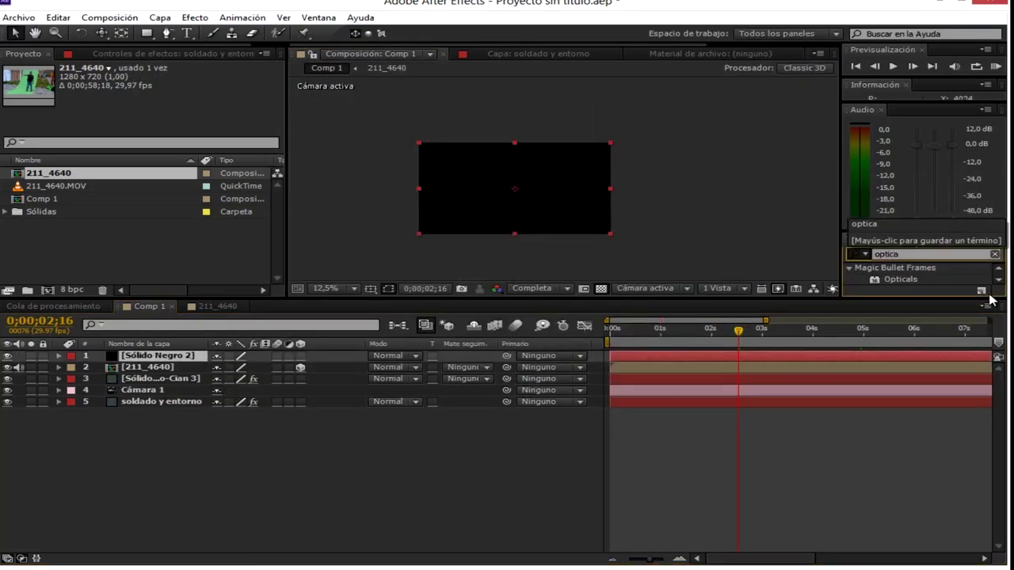
{"action": "left_click_drag", "start_coordinate": [956, 298], "coordinate": [956, 363]}
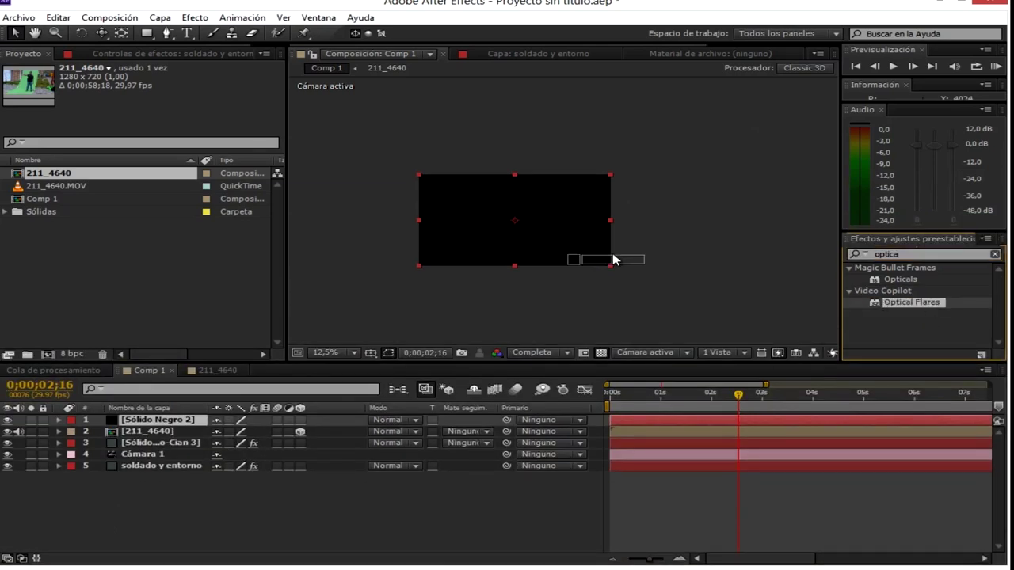
{"action": "left_click_drag", "start_coordinate": [911, 302], "coordinate": [572, 244]}
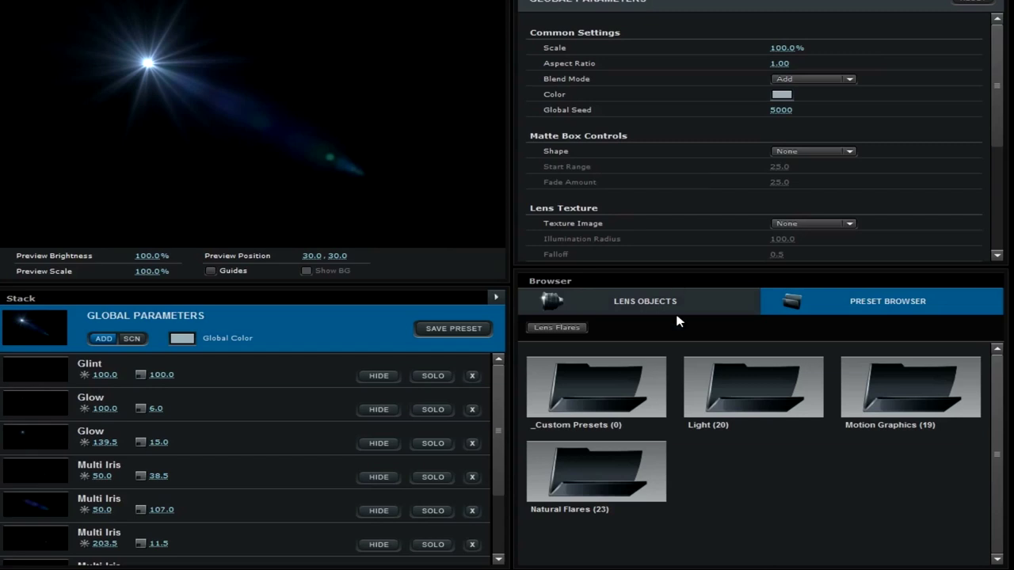
- Choose the Sektor Golden preset from the Motion Graphics folder in Optical Flares Options
{"action": "left_click", "coordinate": [744, 379]}
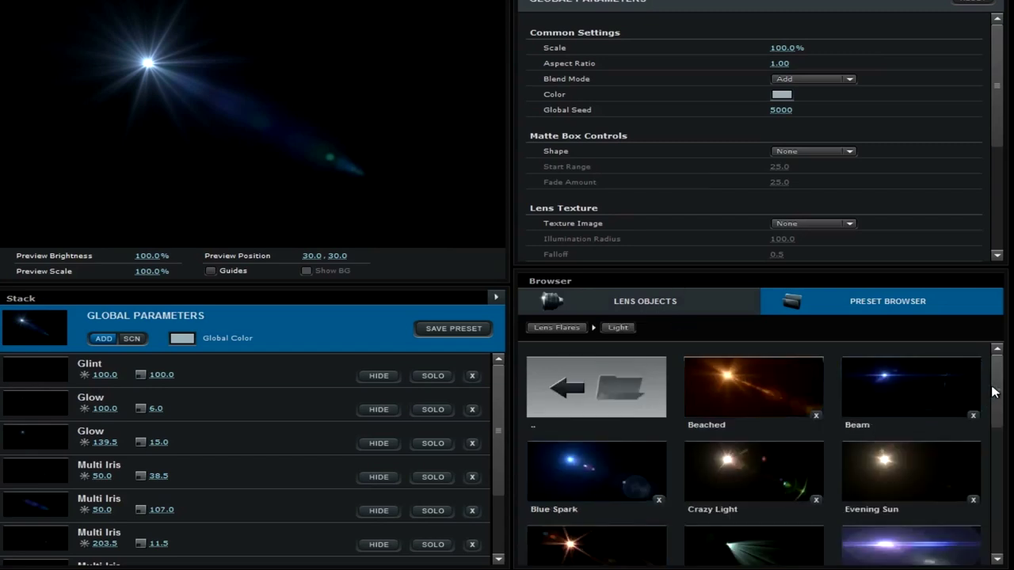
{"action": "scroll", "coordinate": [995, 391], "scroll_direction": "down", "scroll_amount": 5}
{"action": "scroll", "coordinate": [1001, 428], "scroll_direction": "down", "scroll_amount": 5}
{"action": "scroll", "coordinate": [1001, 473], "scroll_direction": "up", "scroll_amount": 8}
{"action": "scroll", "coordinate": [1001, 473], "scroll_direction": "up", "scroll_amount": 2}
{"action": "left_click", "coordinate": [595, 387]}
{"action": "left_click", "coordinate": [856, 388]}
{"action": "scroll", "coordinate": [785, 446], "scroll_direction": "down", "scroll_amount": 3}
{"action": "scroll", "coordinate": [792, 456], "scroll_direction": "down", "scroll_amount": 3}
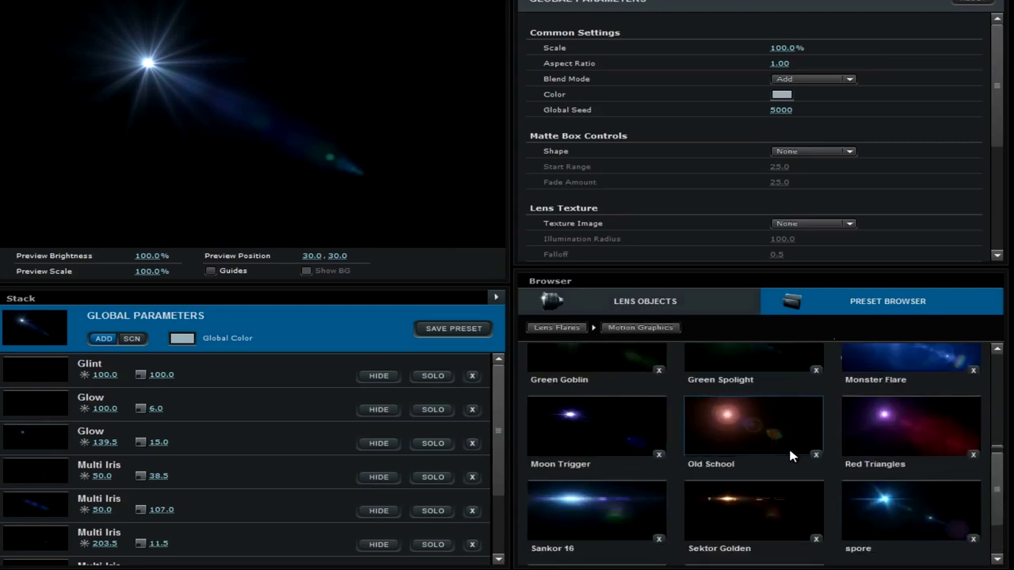
{"action": "scroll", "coordinate": [792, 456], "scroll_direction": "down", "scroll_amount": 1}
{"action": "left_click", "coordinate": [760, 437]}
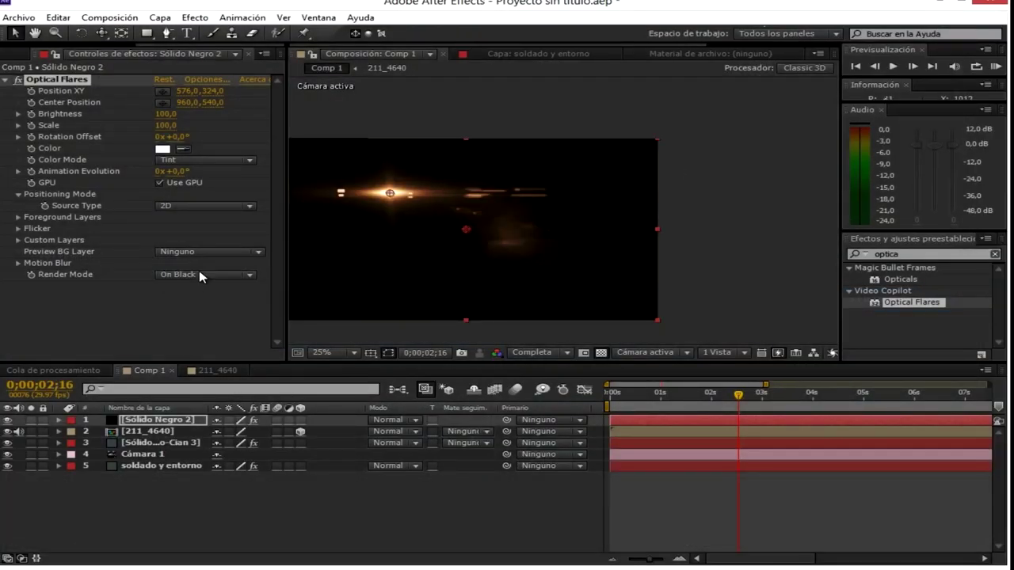
{"action": "left_click", "coordinate": [200, 274]}
- Render the flare On Transparent over the footage and place it at the gun's muzzle
{"action": "left_click", "coordinate": [207, 304]}
{"action": "mouse_move", "coordinate": [392, 194]}
{"action": "left_mouse_down"}
{"action": "mouse_move", "coordinate": [553, 226]}
{"action": "mouse_move", "coordinate": [558, 208]}
{"action": "left_mouse_up"}
{"action": "left_click_drag", "start_coordinate": [658, 400], "coordinate": [820, 394]}
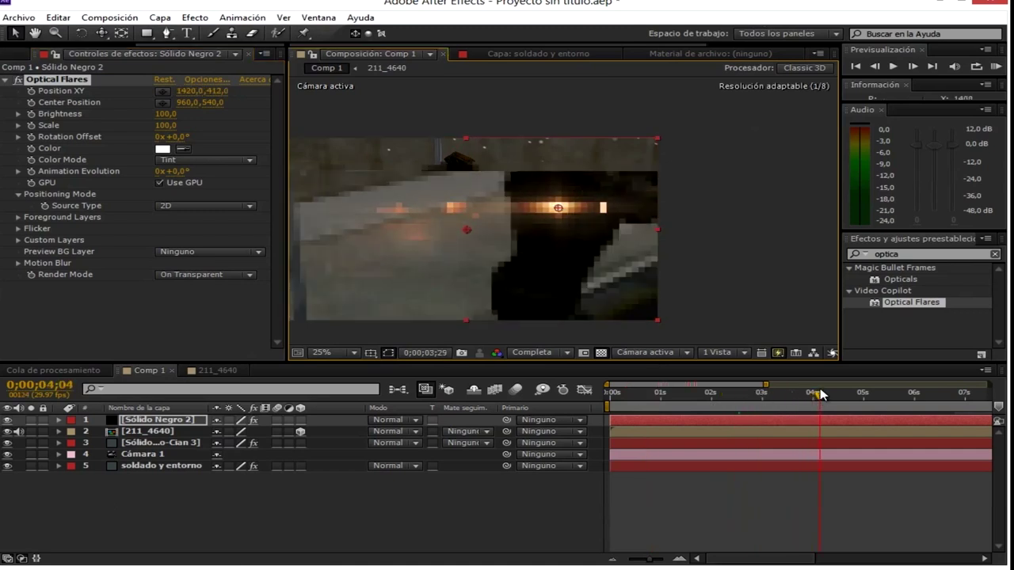
{"action": "left_click_drag", "start_coordinate": [820, 394], "coordinate": [828, 393]}
{"action": "left_click_drag", "start_coordinate": [587, 193], "coordinate": [448, 272]}
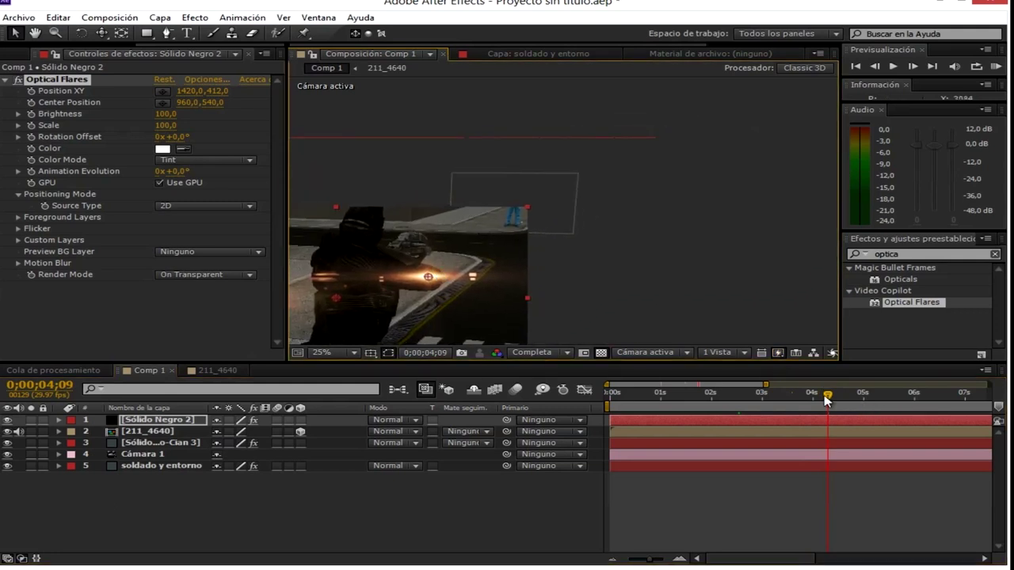
{"action": "left_click_drag", "start_coordinate": [827, 396], "coordinate": [748, 401]}
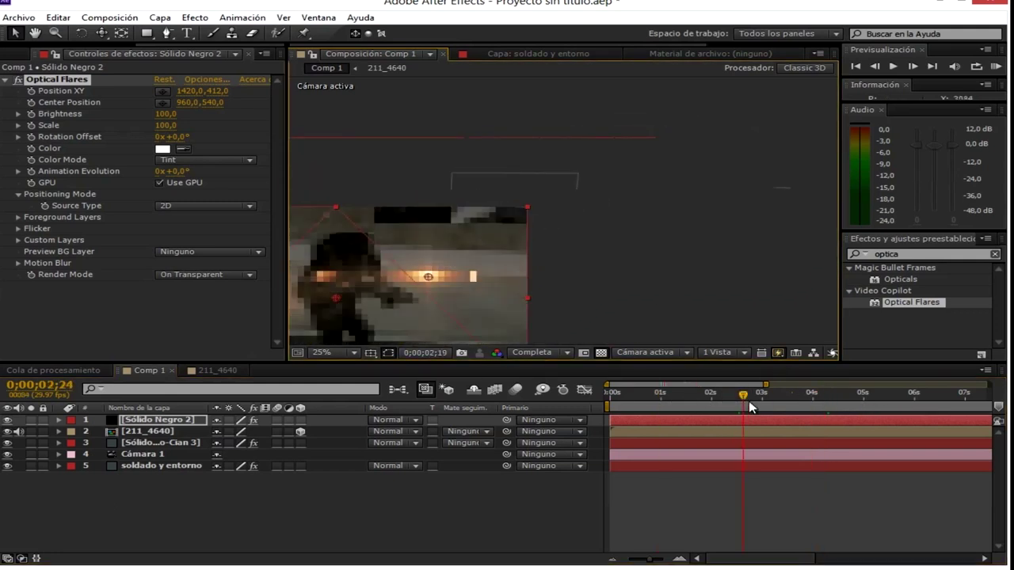
{"action": "left_click_drag", "start_coordinate": [749, 401], "coordinate": [761, 402]}
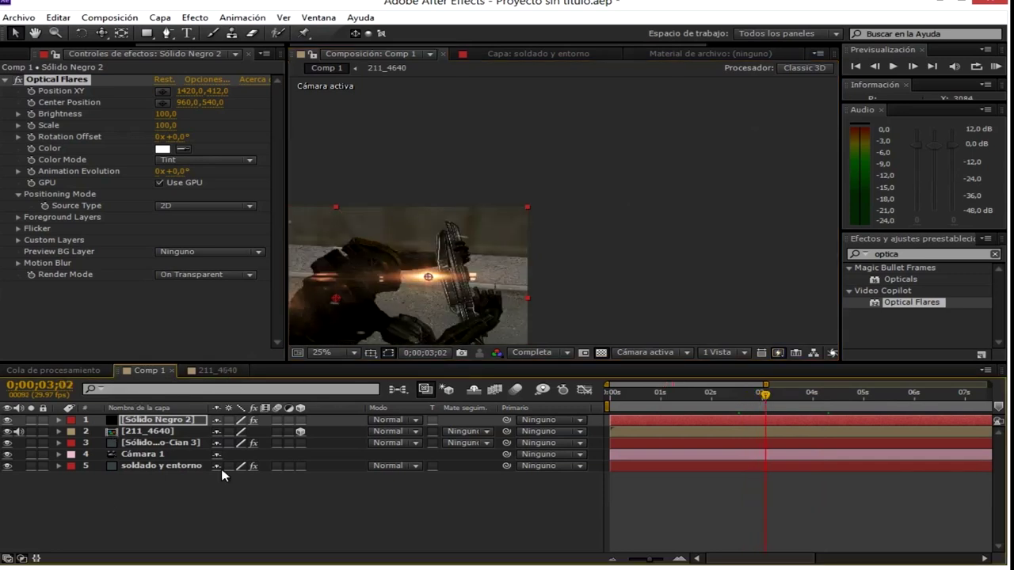
{"action": "left_click", "coordinate": [59, 454]}
- Copy Cámara 1's keyframes from 3;02 and paste them near 4 seconds
{"action": "scroll", "coordinate": [135, 467], "scroll_direction": "down", "scroll_amount": 2}
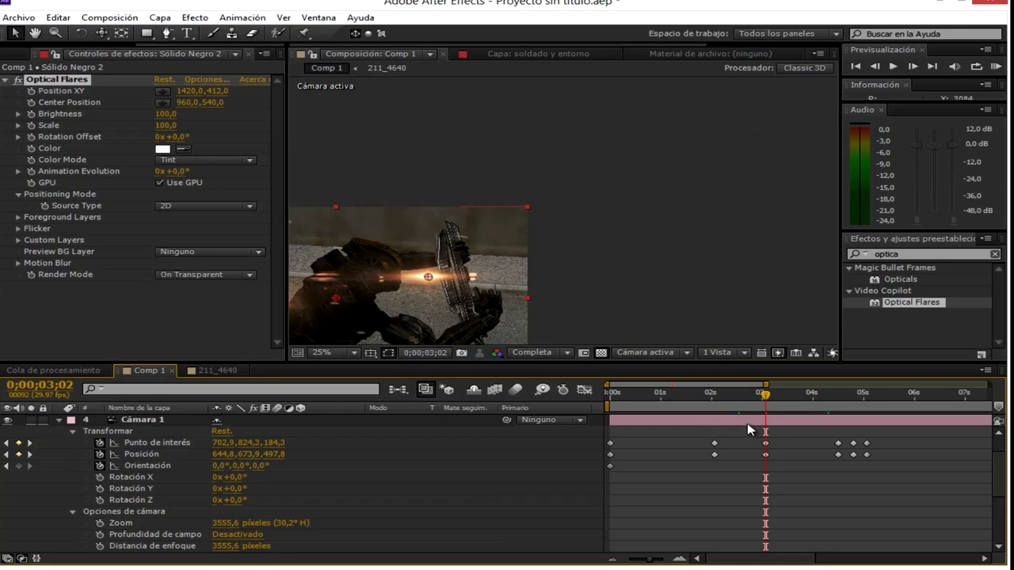
{"action": "left_click_drag", "start_coordinate": [759, 436], "coordinate": [783, 473]}
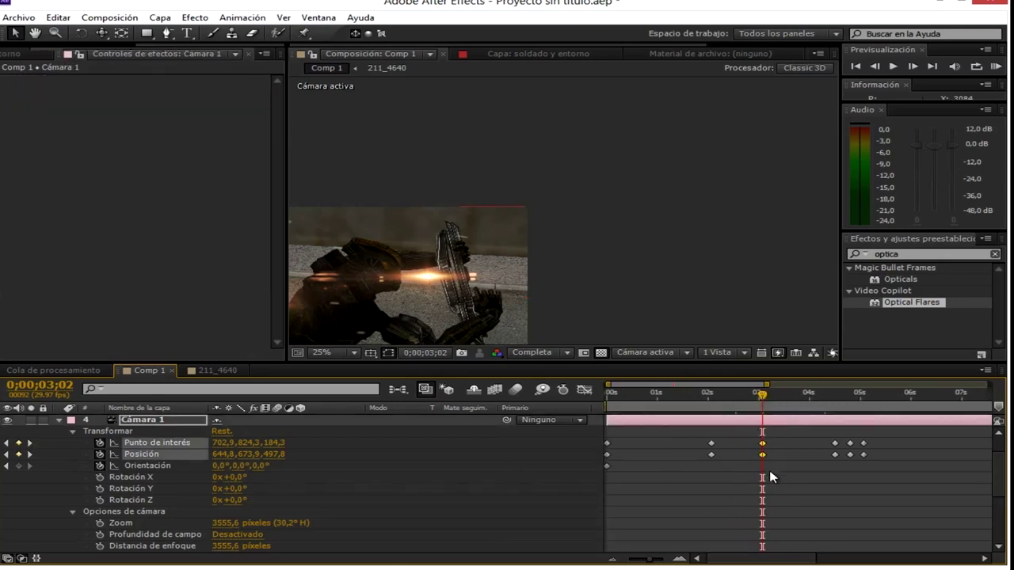
{"action": "left_click_drag", "start_coordinate": [783, 406], "coordinate": [808, 394]}
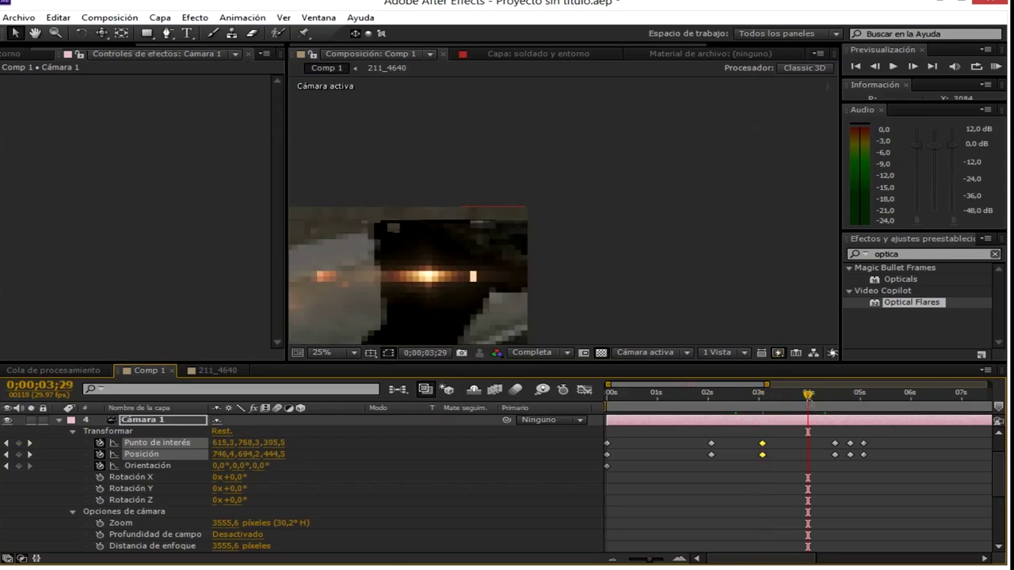
{"action": "key", "text": "ctrl+v"}
{"action": "left_click", "coordinate": [807, 394]}
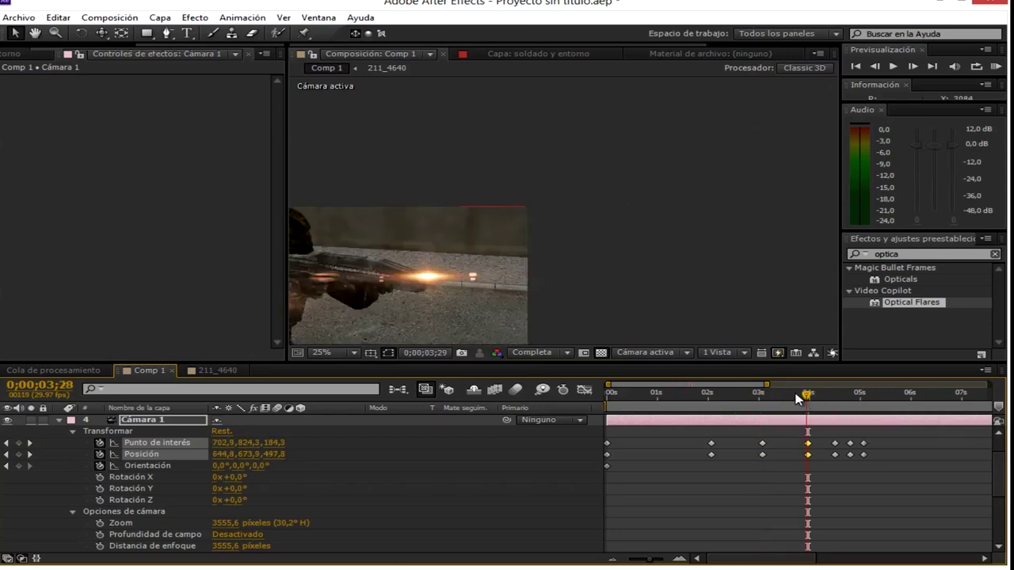
{"action": "left_click", "coordinate": [567, 182]}
{"action": "mouse_move", "coordinate": [813, 400]}
{"action": "left_mouse_down"}
{"action": "mouse_move", "coordinate": [826, 396]}
{"action": "mouse_move", "coordinate": [789, 396]}
{"action": "left_mouse_up"}
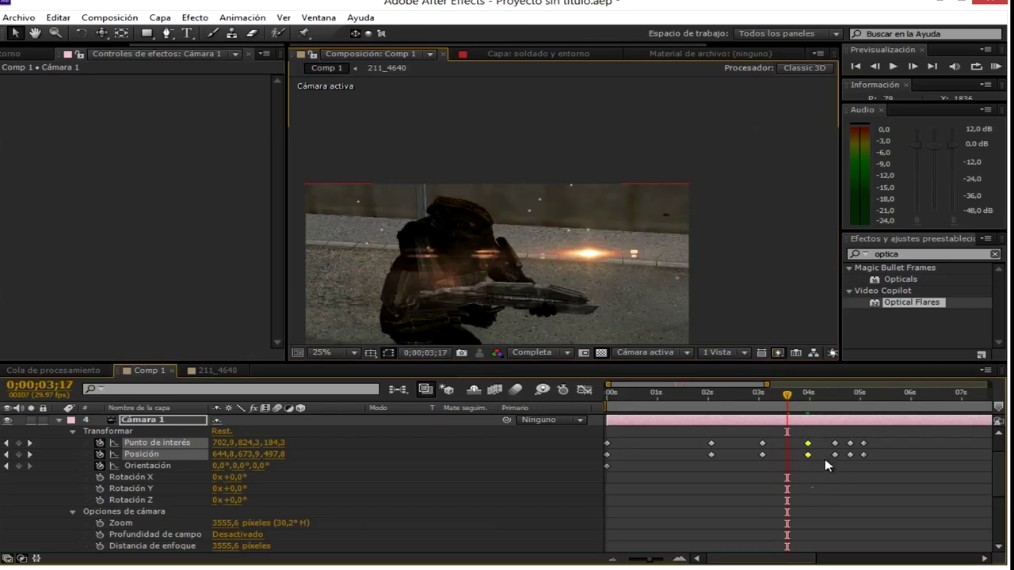
- Shift the pasted and later camera keyframes later in time, lining them up around 4;03
{"action": "left_click_drag", "start_coordinate": [807, 454], "coordinate": [863, 450]}
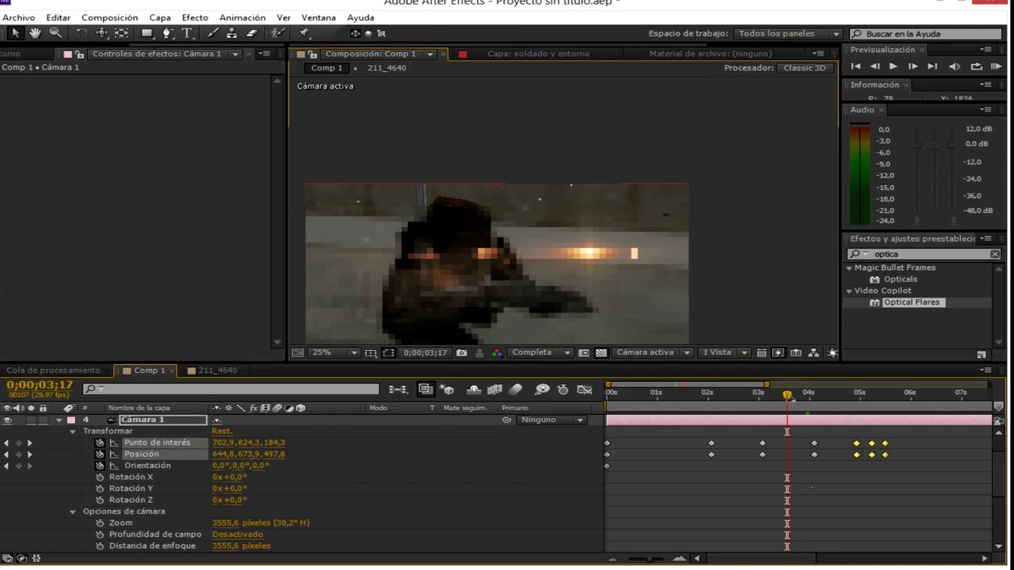
{"action": "left_click_drag", "start_coordinate": [788, 395], "coordinate": [822, 400]}
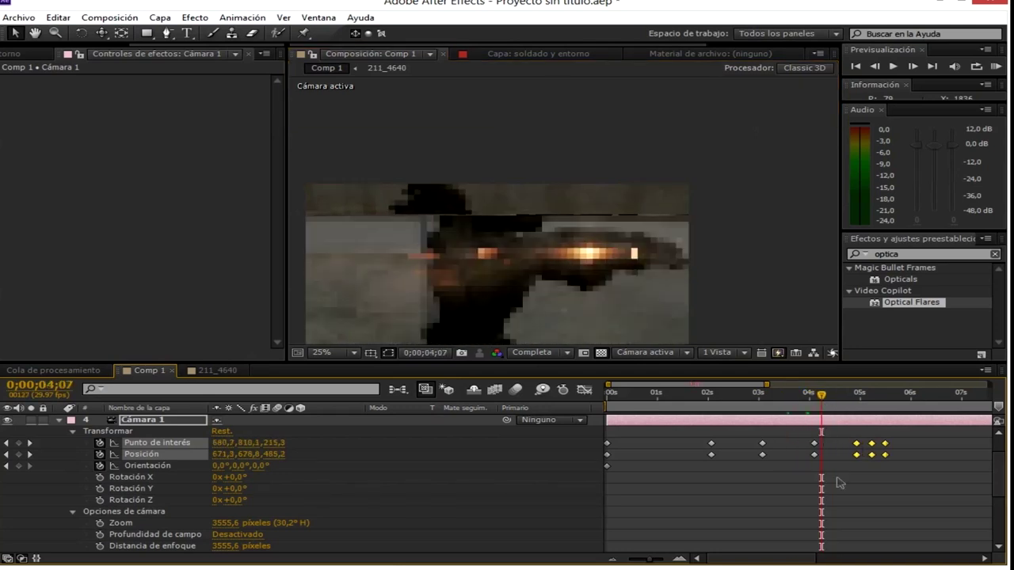
{"action": "left_click", "coordinate": [923, 490]}
{"action": "left_click_drag", "start_coordinate": [802, 435], "coordinate": [919, 491]}
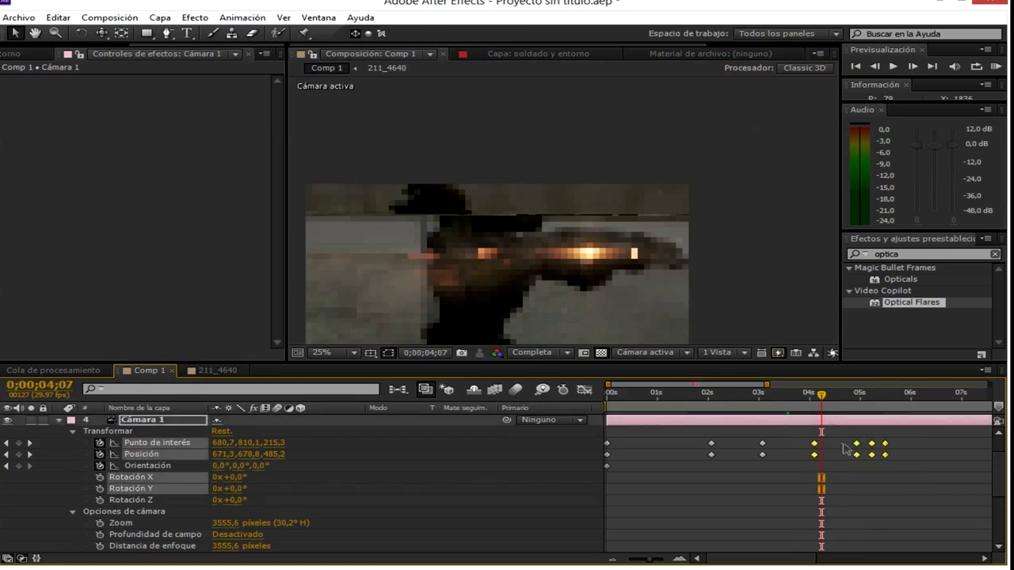
{"action": "left_click_drag", "start_coordinate": [844, 445], "coordinate": [897, 446]}
{"action": "mouse_move", "coordinate": [826, 398]}
{"action": "left_mouse_down"}
{"action": "mouse_move", "coordinate": [867, 404]}
{"action": "mouse_move", "coordinate": [815, 408]}
{"action": "left_mouse_up"}
{"action": "left_click_drag", "start_coordinate": [869, 448], "coordinate": [820, 448]}
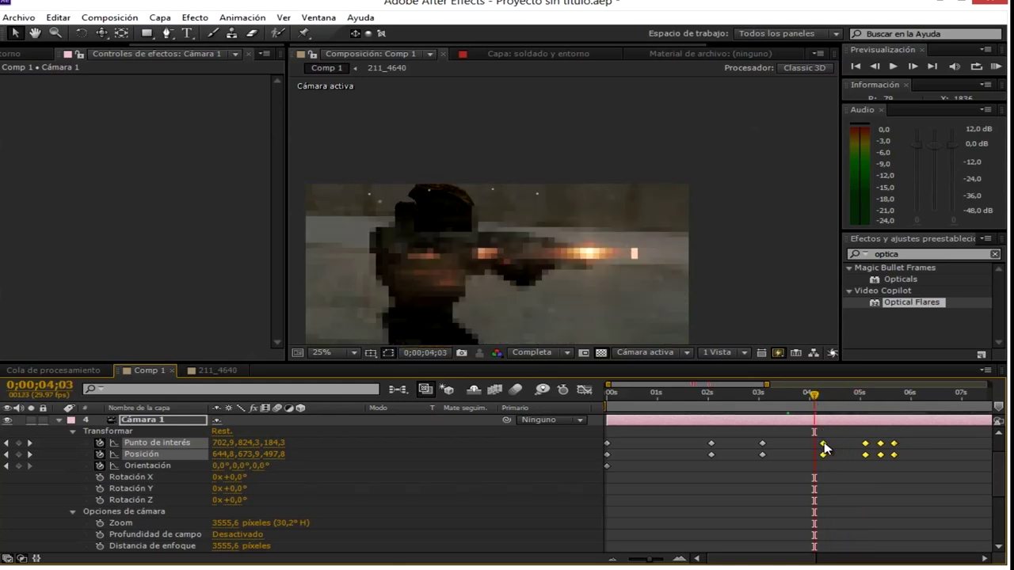
{"action": "mouse_move", "coordinate": [814, 400]}
{"action": "left_mouse_down"}
{"action": "mouse_move", "coordinate": [852, 404]}
{"action": "mouse_move", "coordinate": [833, 409]}
{"action": "left_mouse_up"}
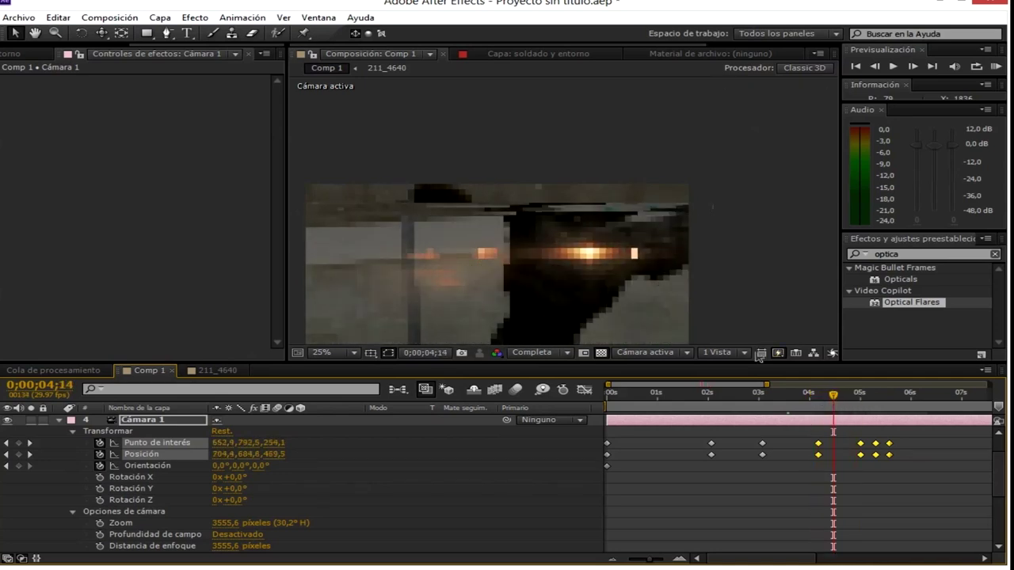
- Orbit and track the camera to a slightly shifted pose at 4;14, framing the actor
{"action": "scroll", "coordinate": [573, 235], "scroll_direction": "down", "scroll_amount": 2}
{"action": "key", "text": "c"}
{"action": "mouse_move", "coordinate": [513, 228]}
{"action": "left_mouse_down"}
{"action": "mouse_move", "coordinate": [510, 240]}
{"action": "mouse_move", "coordinate": [595, 237]}
{"action": "left_mouse_up"}
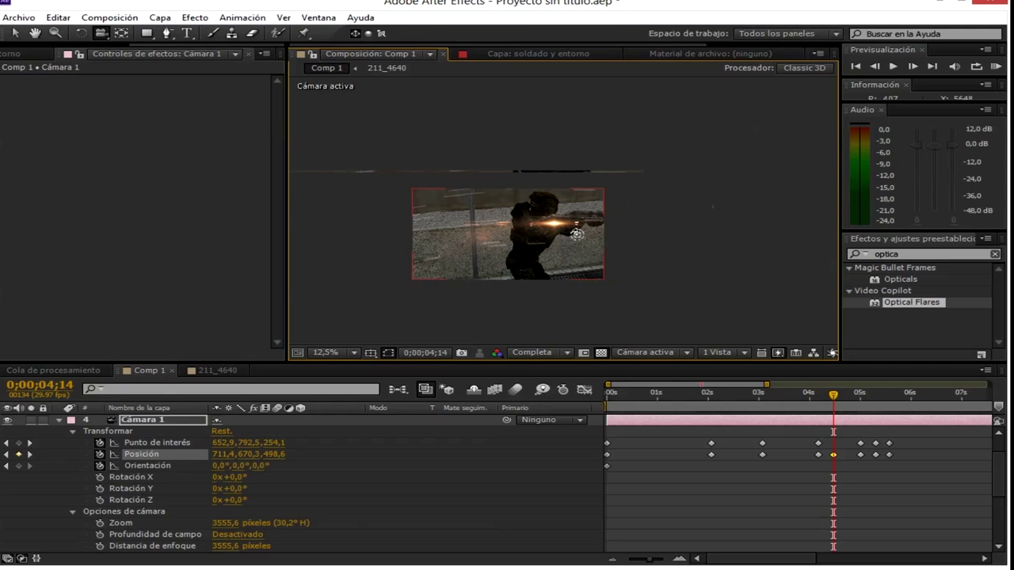
{"action": "key", "text": "c"}
{"action": "left_click_drag", "start_coordinate": [577, 234], "coordinate": [454, 243]}
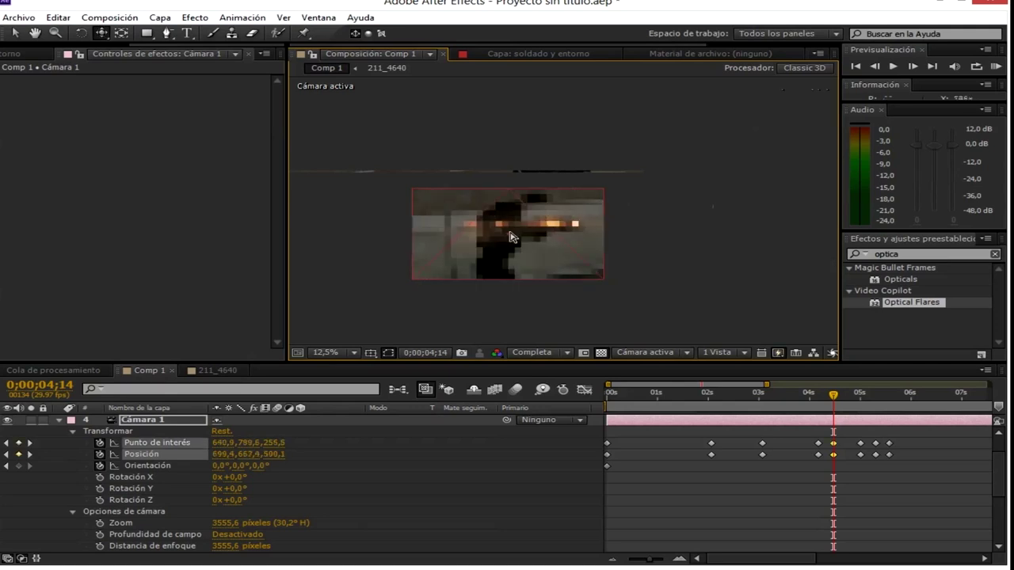
{"action": "key", "text": "period"}
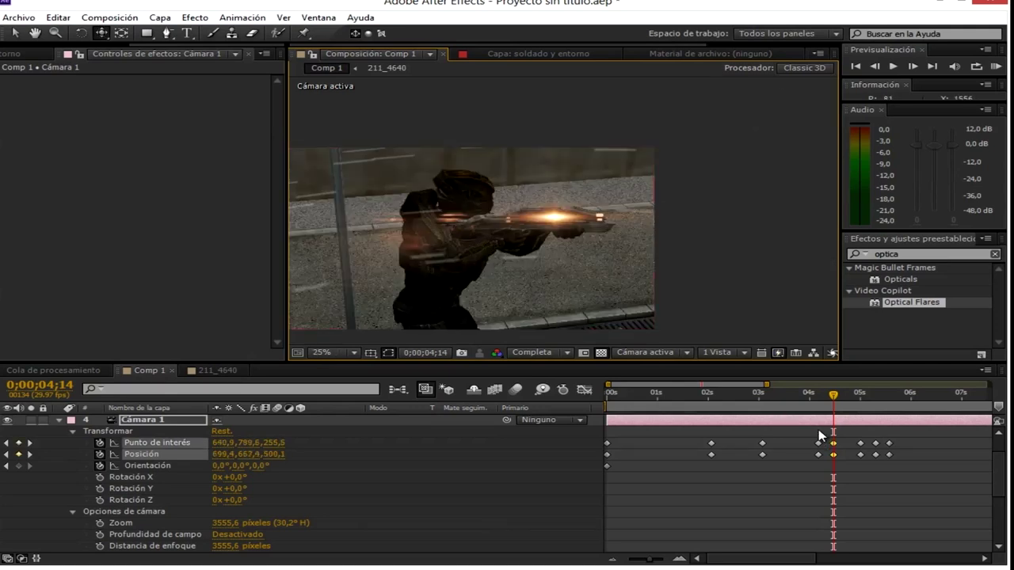
{"action": "left_click_drag", "start_coordinate": [830, 405], "coordinate": [811, 404]}
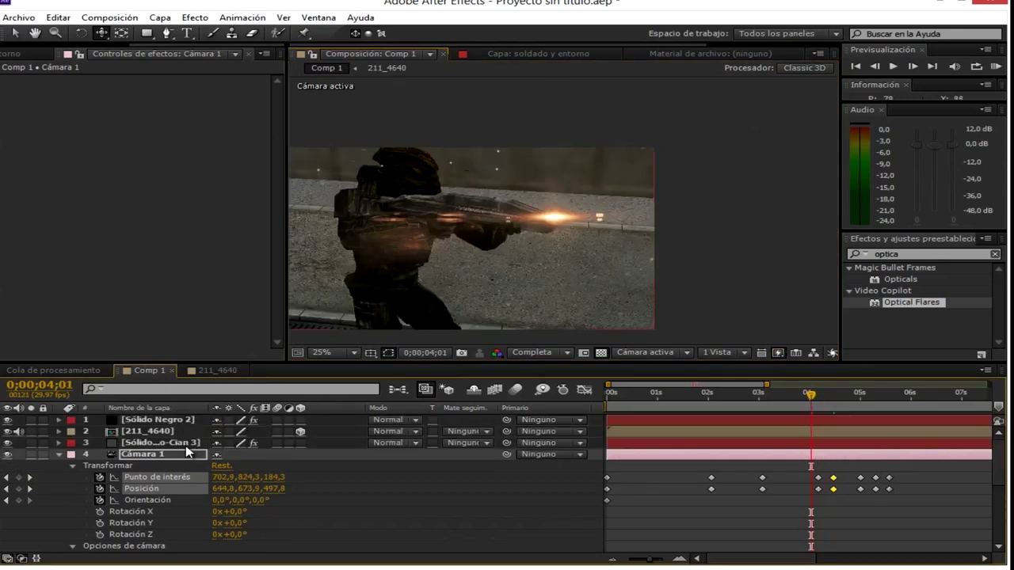
- Select Sólido Negro 2's flare settings and scrub the timeline to frame 4;15
{"action": "left_click", "coordinate": [138, 408]}
{"action": "left_click", "coordinate": [158, 420]}
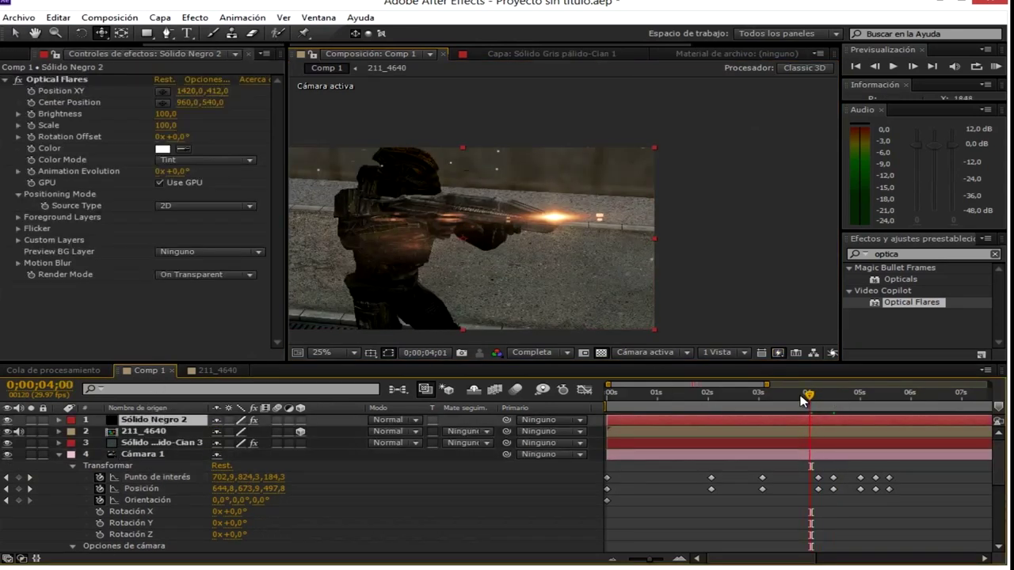
{"action": "left_click_drag", "start_coordinate": [802, 401], "coordinate": [851, 398]}
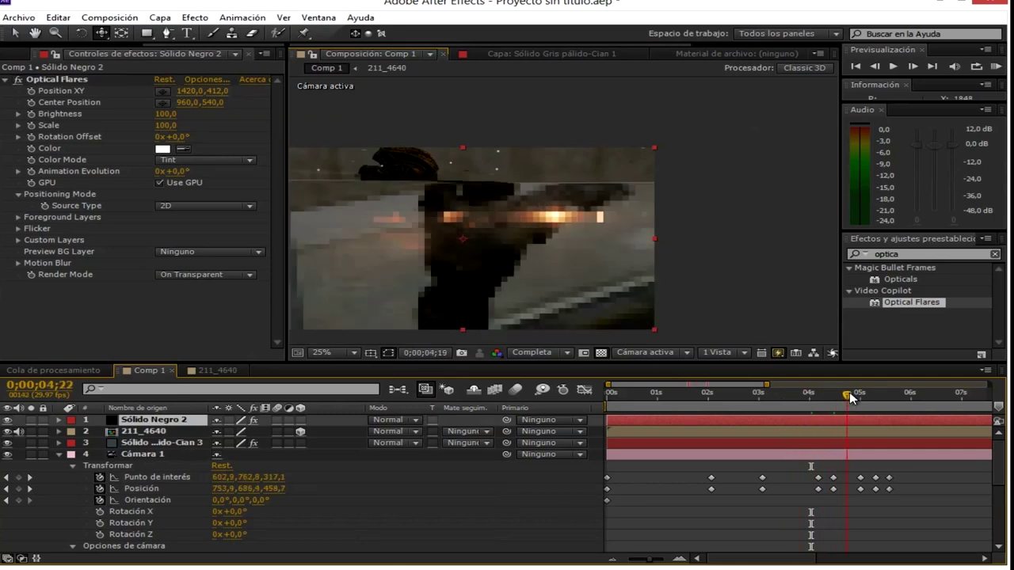
{"action": "left_click_drag", "start_coordinate": [850, 397], "coordinate": [873, 393]}
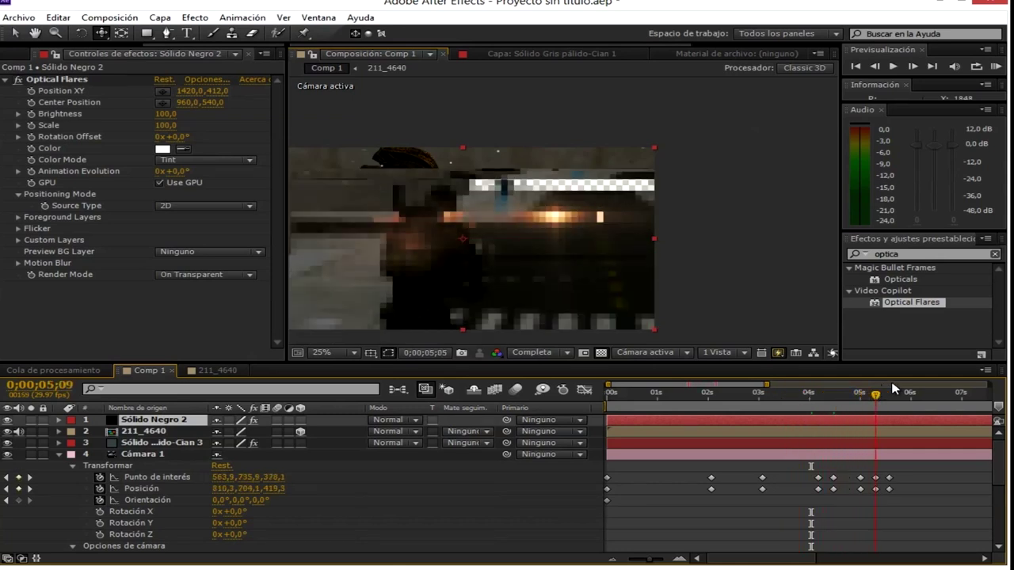
{"action": "left_click", "coordinate": [877, 394]}
{"action": "left_click_drag", "start_coordinate": [877, 394], "coordinate": [834, 394]}
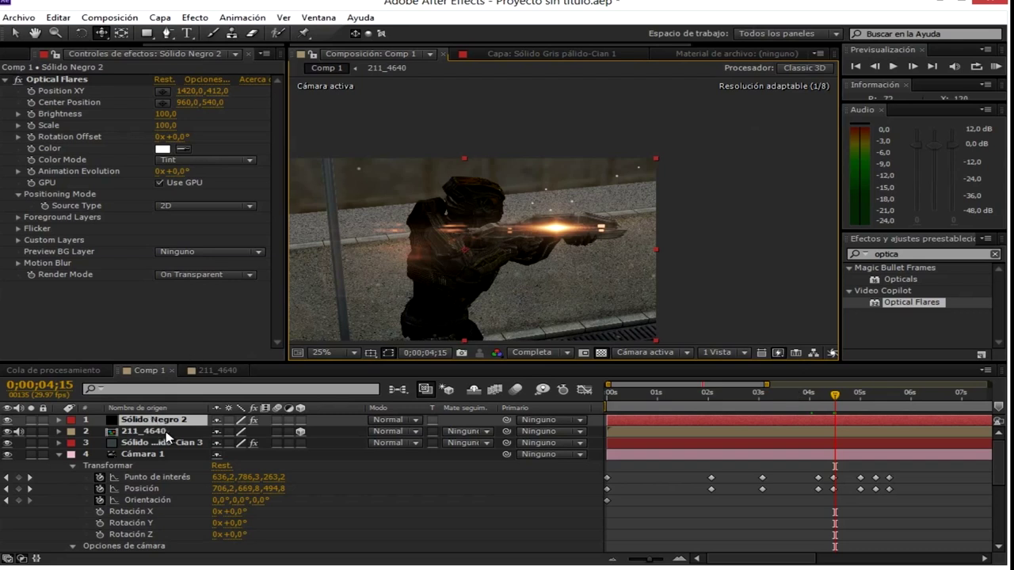
- Move the flare right to Position XY 1494, 412 and trim the layer to start at 4;15
{"action": "left_click", "coordinate": [60, 105]}
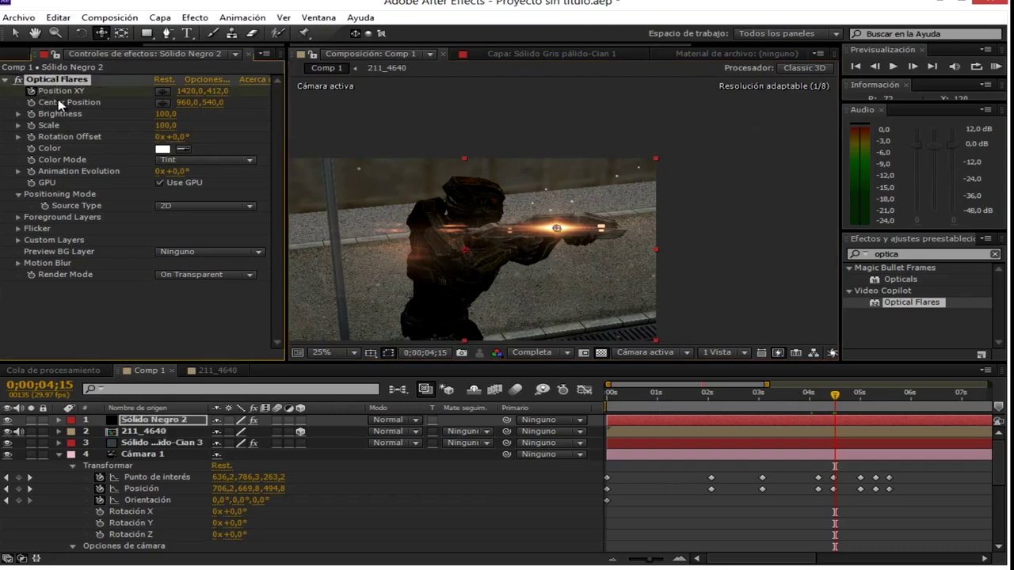
{"action": "left_click", "coordinate": [353, 404]}
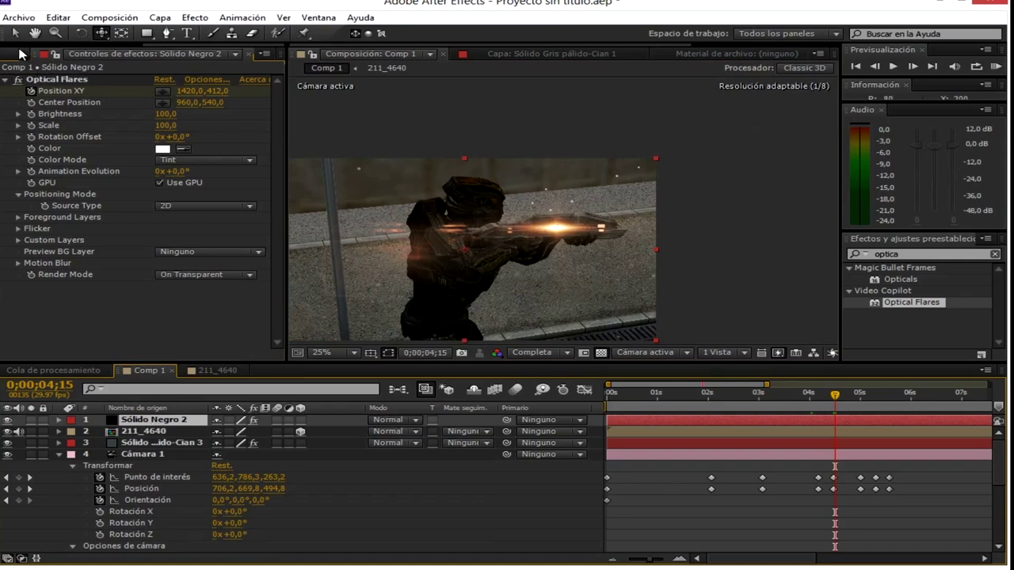
{"action": "left_click", "coordinate": [14, 33]}
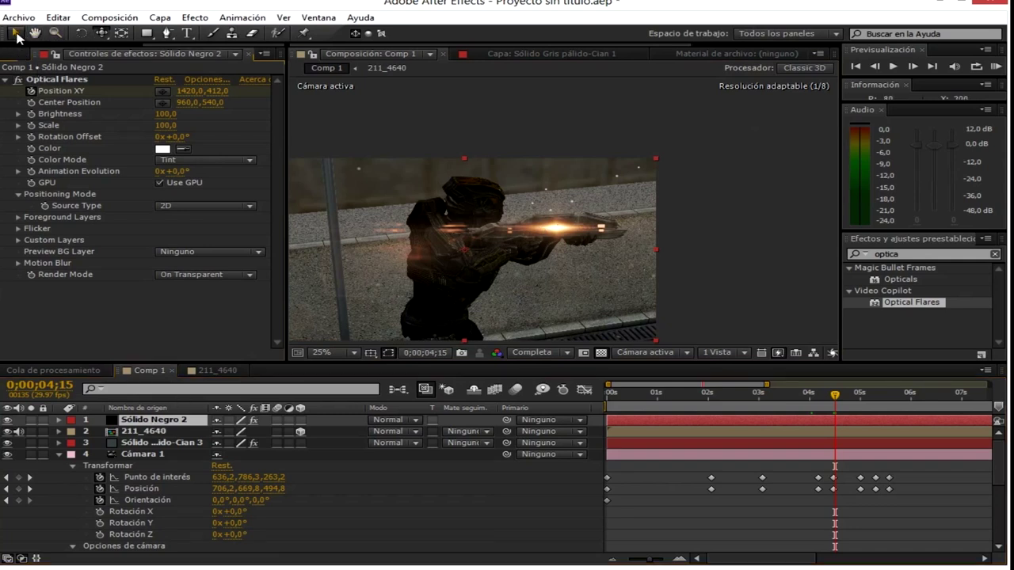
{"action": "left_click", "coordinate": [85, 81]}
{"action": "left_click_drag", "start_coordinate": [557, 231], "coordinate": [613, 227]}
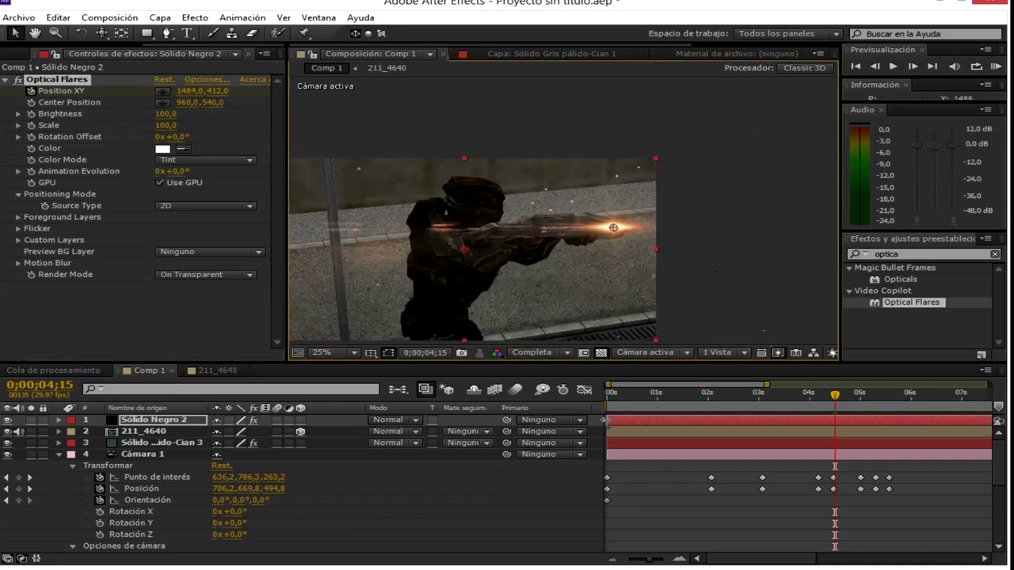
{"action": "key", "text": "alt+bracketleft"}
{"action": "mouse_move", "coordinate": [838, 395]}
{"action": "left_mouse_down"}
{"action": "mouse_move", "coordinate": [844, 402]}
{"action": "mouse_move", "coordinate": [786, 406]}
{"action": "left_mouse_up"}
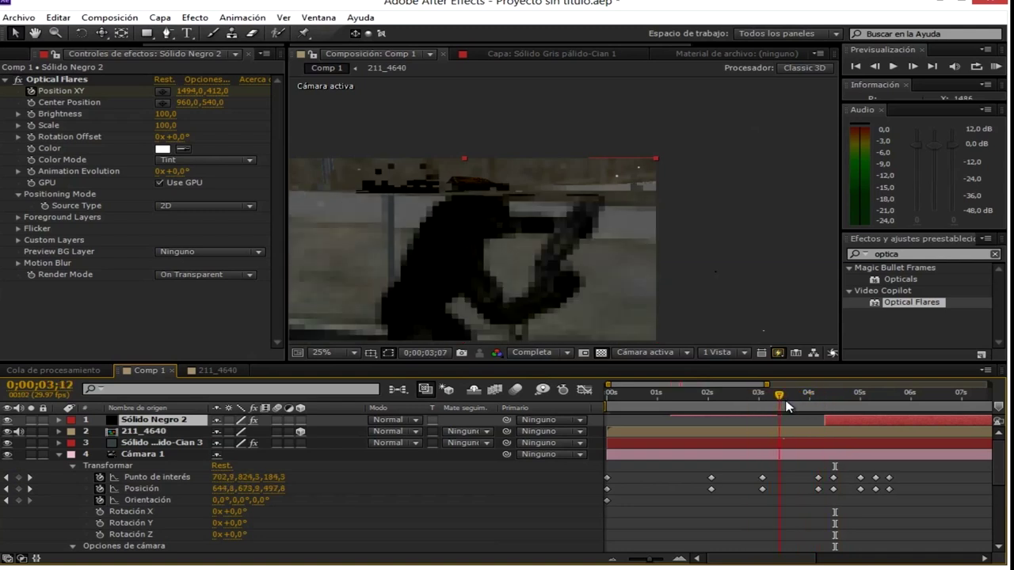
- Trim the flare layer to start earlier and set the flare centre on the gun muzzle
{"action": "left_click_drag", "start_coordinate": [787, 406], "coordinate": [811, 400]}
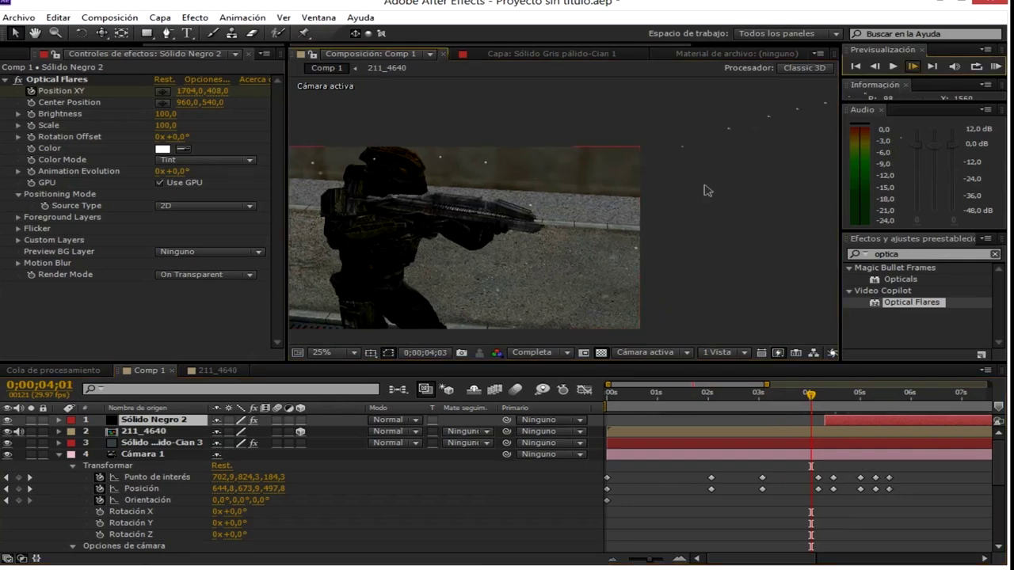
{"action": "key", "text": "Page_Down"}
{"action": "key", "text": "Page_Down"}
{"action": "key", "text": "Page_Down"}
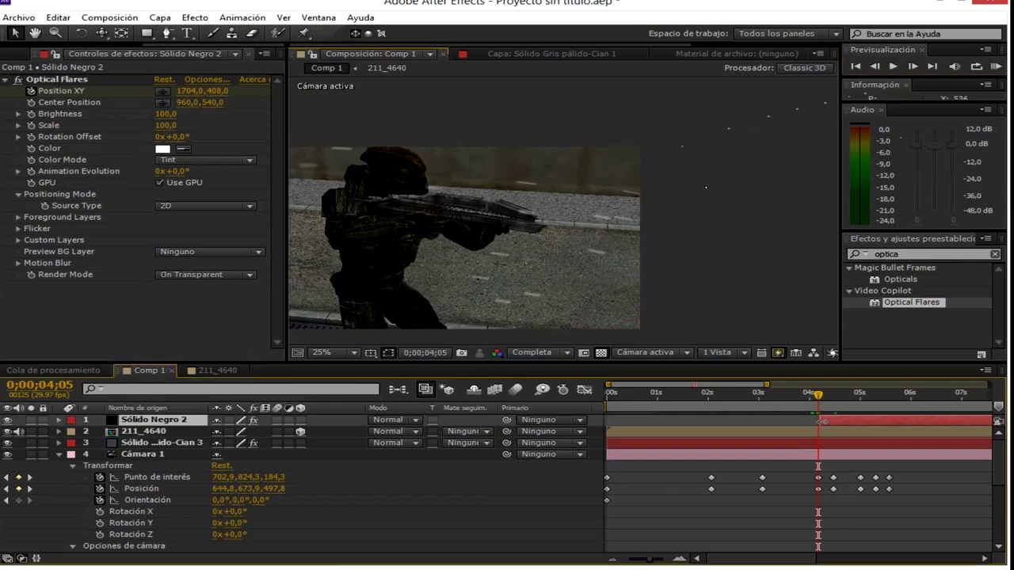
{"action": "left_click_drag", "start_coordinate": [822, 421], "coordinate": [815, 420]}
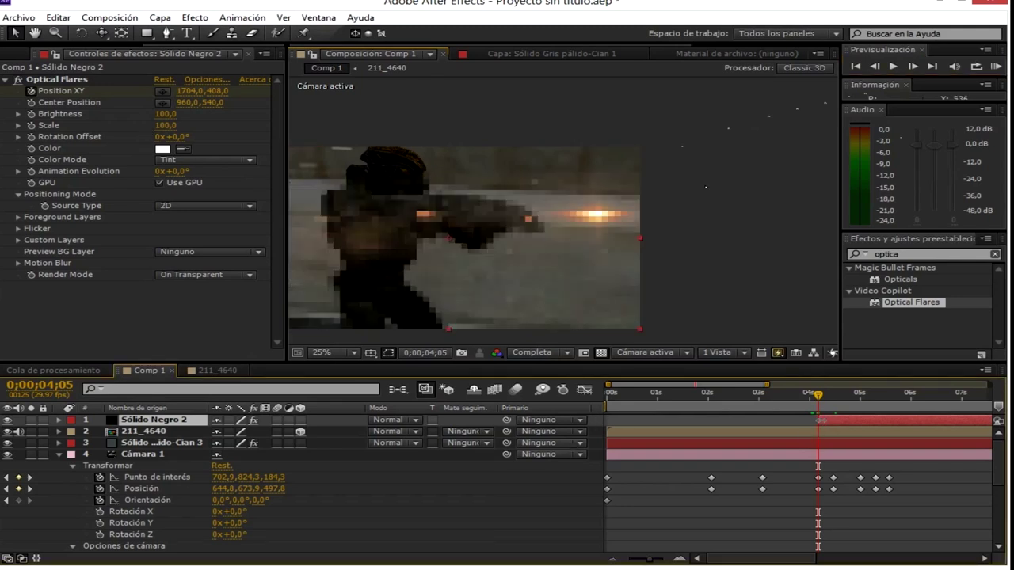
{"action": "left_click", "coordinate": [59, 80]}
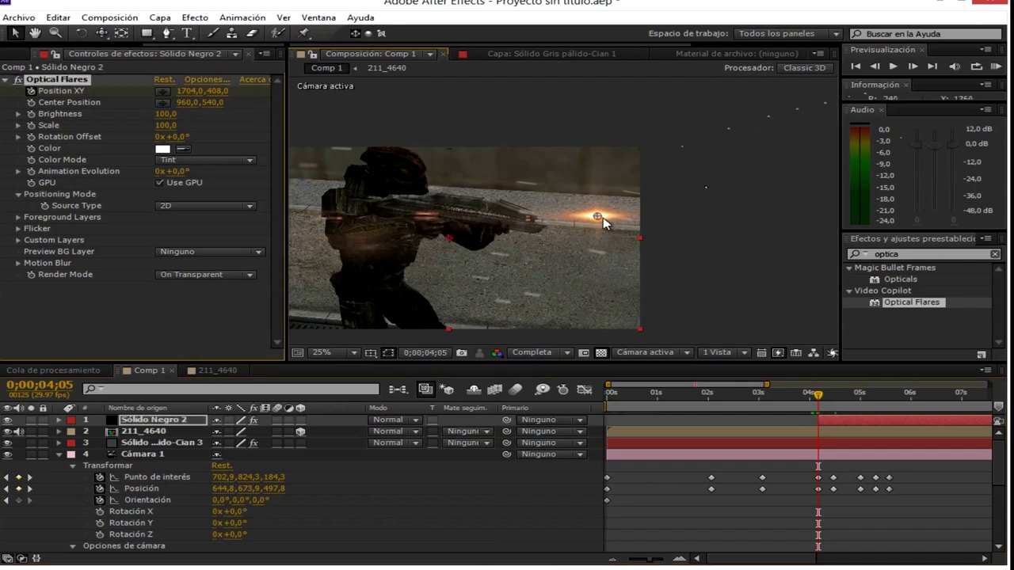
{"action": "left_click_drag", "start_coordinate": [602, 222], "coordinate": [541, 226]}
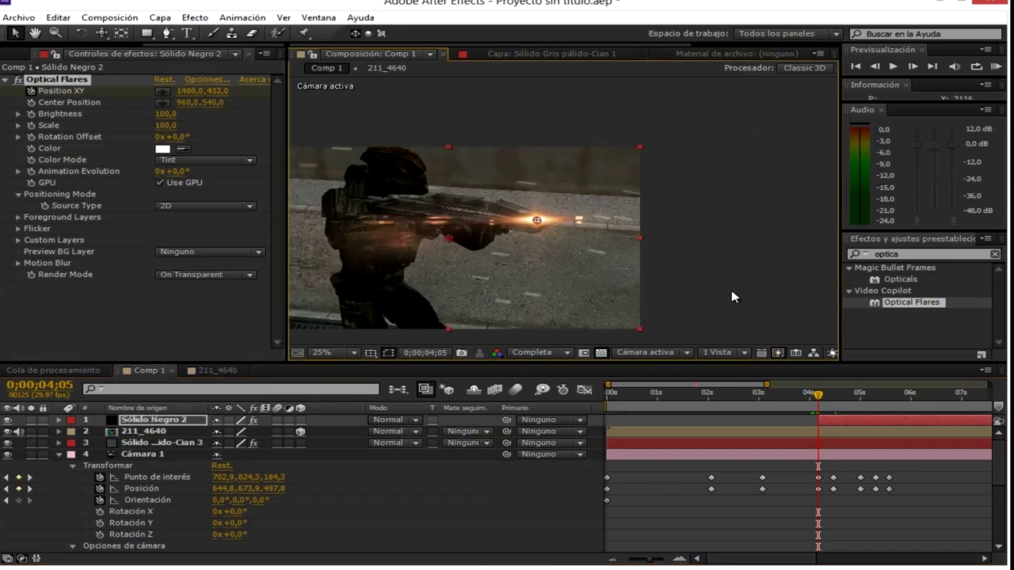
- Animate the flare centre off the right of frame to Position XY 1704, 408
{"action": "left_click", "coordinate": [912, 70]}
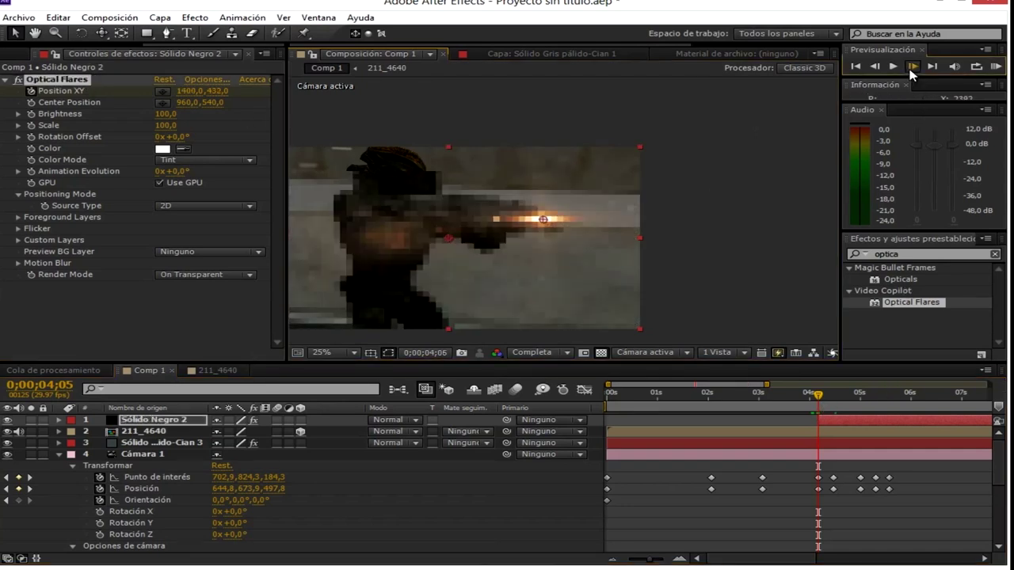
{"action": "left_click", "coordinate": [912, 70]}
{"action": "key", "text": "Page_Down"}
{"action": "key", "text": "Page_Down"}
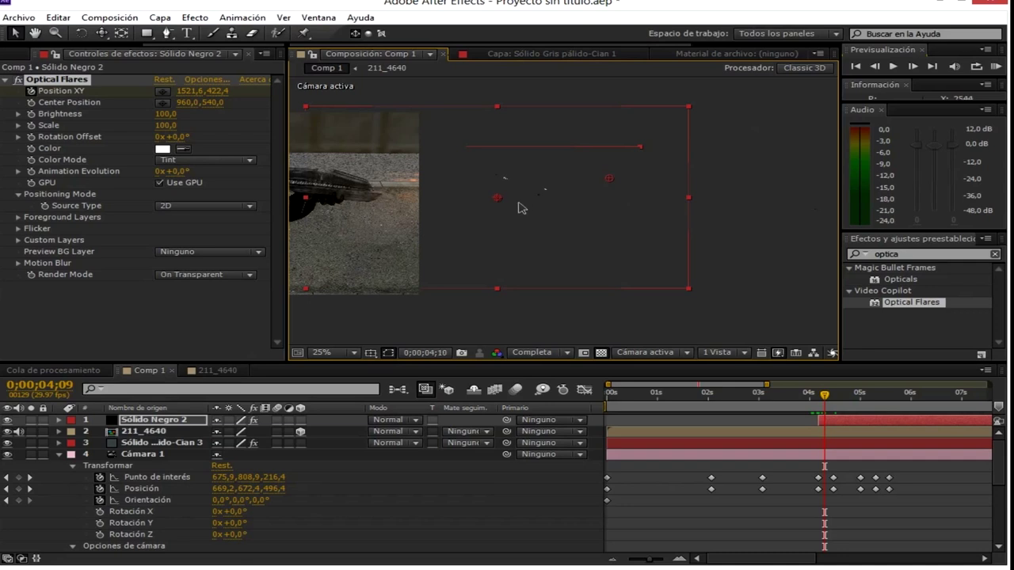
{"action": "left_click_drag", "start_coordinate": [508, 190], "coordinate": [555, 190]}
{"action": "scroll", "coordinate": [614, 211], "scroll_direction": "down", "scroll_amount": 1}
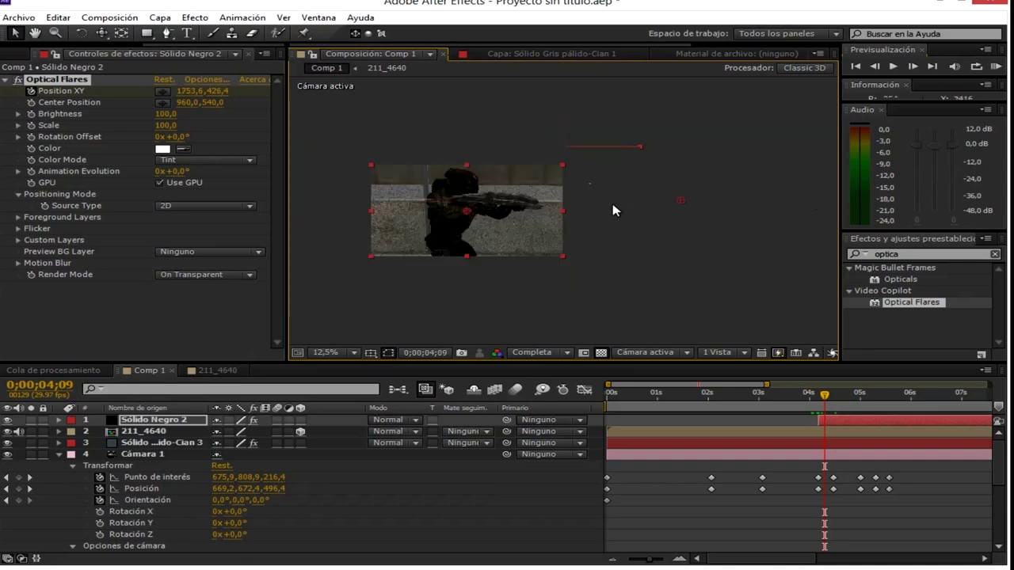
{"action": "left_click_drag", "start_coordinate": [717, 205], "coordinate": [800, 204]}
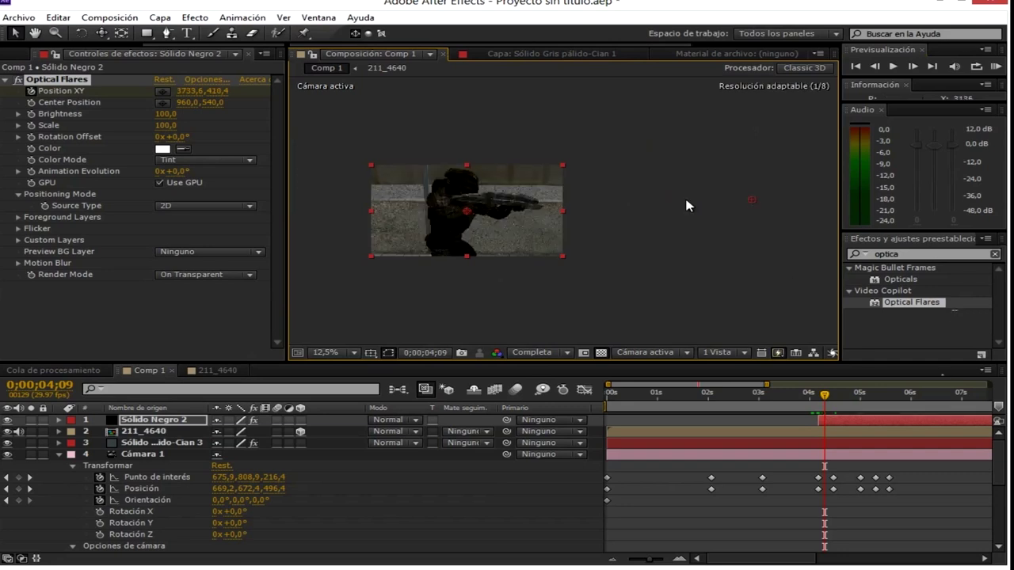
- Set the work area just before the flash and RAM-preview the muzzle flash from 4;00
{"action": "left_click_drag", "start_coordinate": [826, 402], "coordinate": [808, 396]}
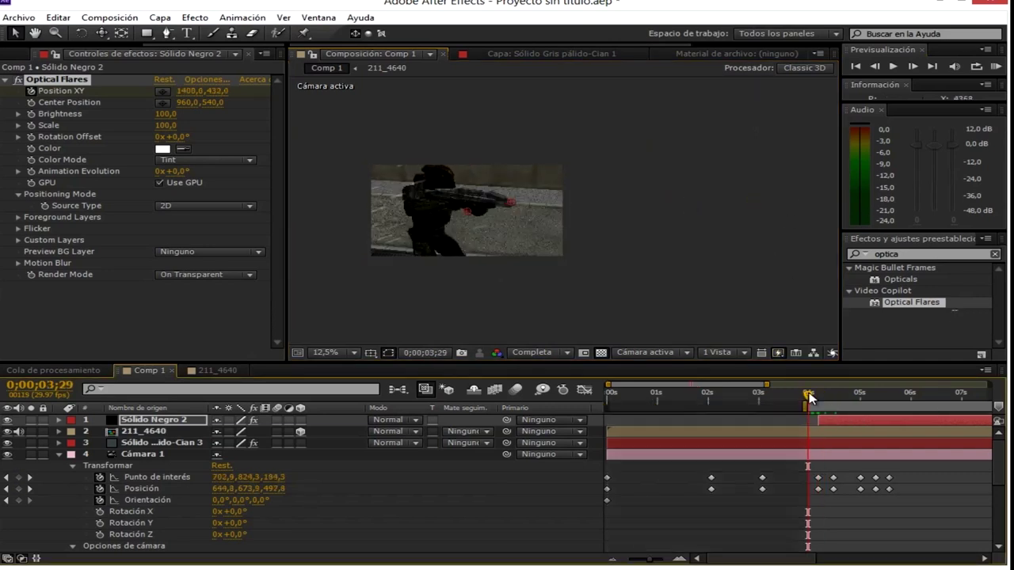
{"action": "left_click_drag", "start_coordinate": [808, 396], "coordinate": [810, 396]}
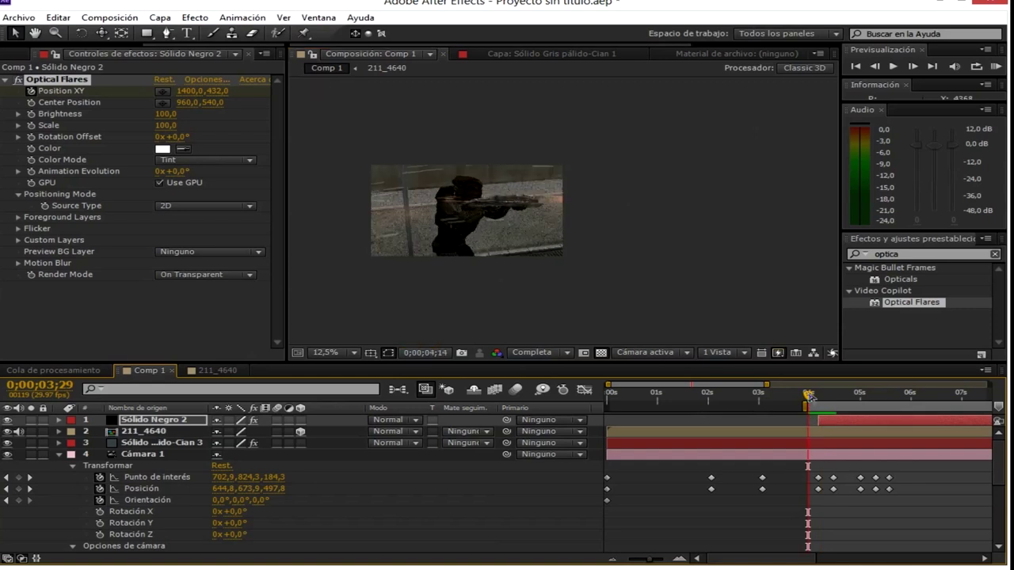
{"action": "left_click", "coordinate": [807, 395]}
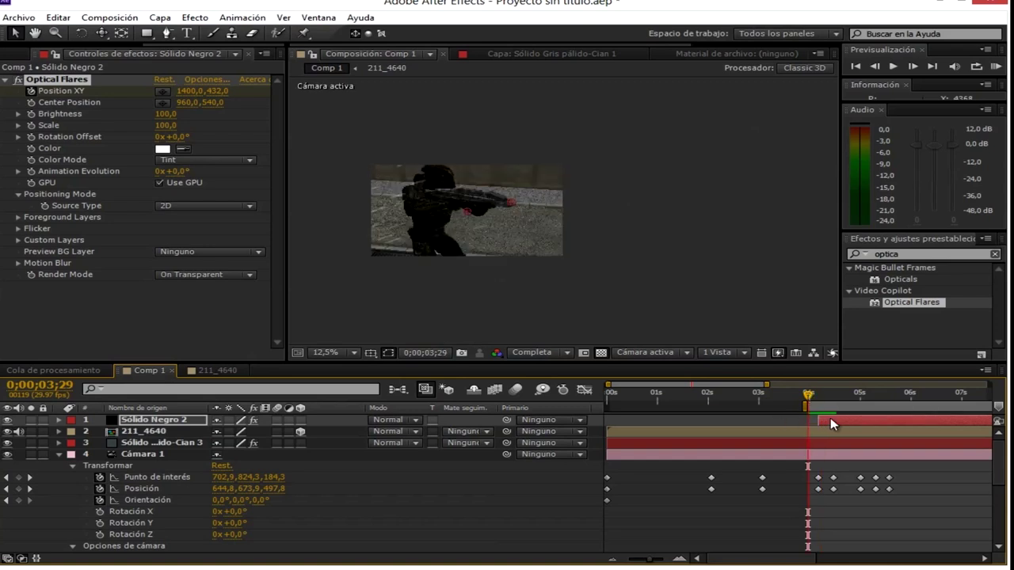
{"action": "mouse_move", "coordinate": [806, 405]}
{"action": "left_mouse_down"}
{"action": "mouse_move", "coordinate": [777, 405]}
{"action": "mouse_move", "coordinate": [804, 396]}
{"action": "mouse_move", "coordinate": [829, 420]}
{"action": "left_mouse_up"}
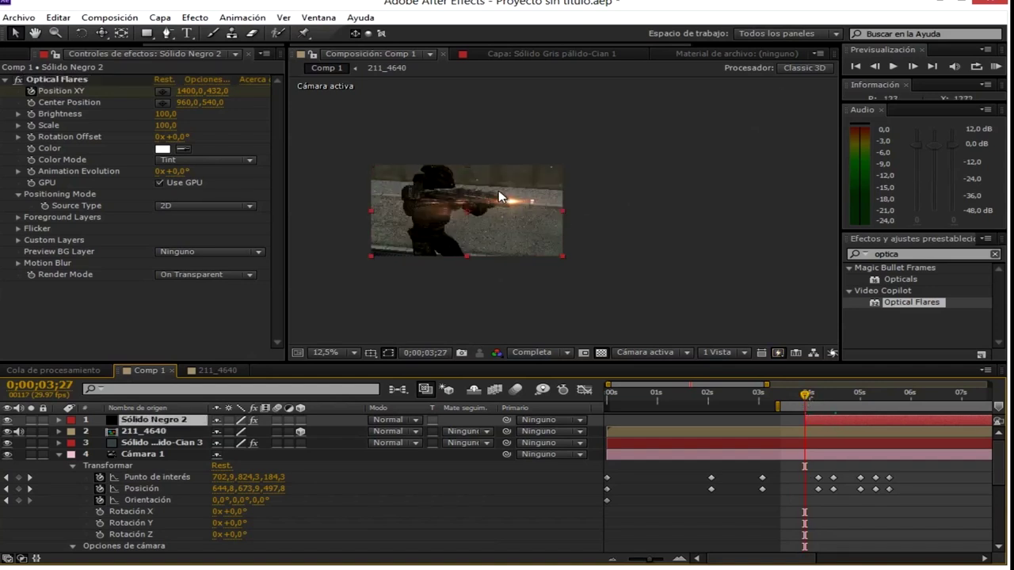
{"action": "key", "text": "KP_0"}
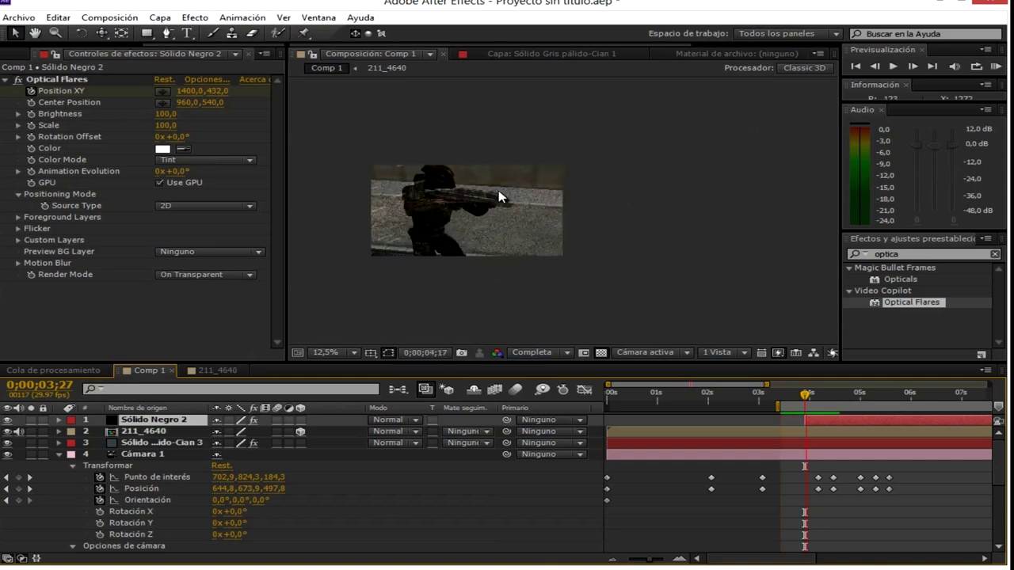
{"action": "key", "text": "space"}
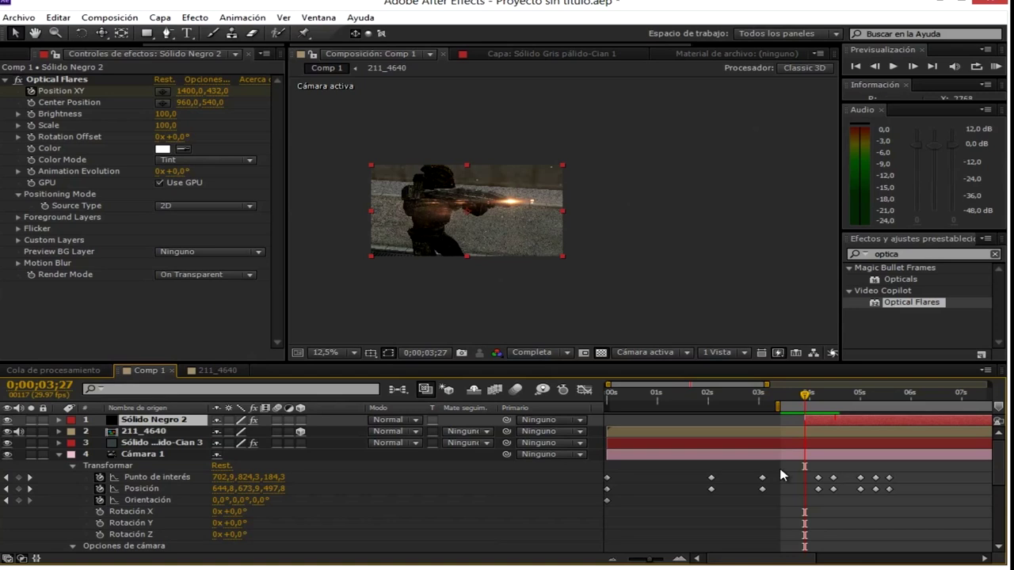
{"action": "left_click_drag", "start_coordinate": [804, 400], "coordinate": [824, 399]}
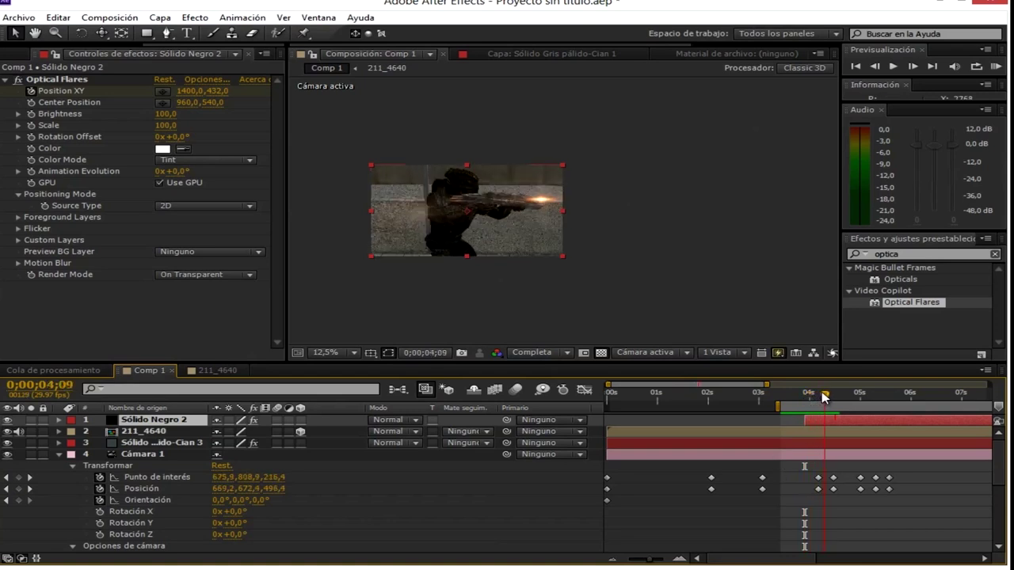
- Delete the 4-second Position XY keyframe from Sólido Negro 2's Optical Flares effect
{"action": "left_click", "coordinate": [58, 421]}
{"action": "left_click", "coordinate": [73, 432]}
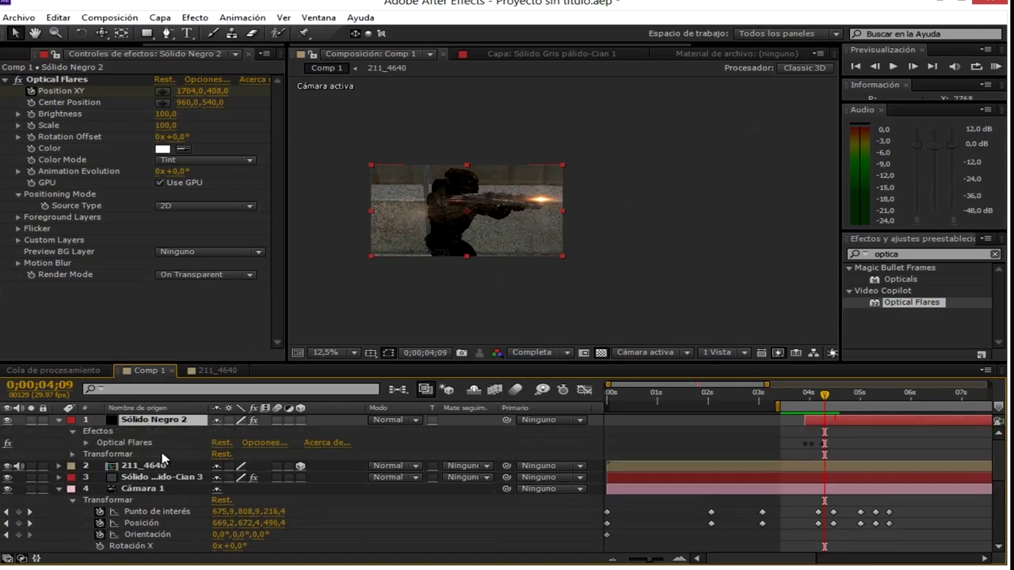
{"action": "left_click", "coordinate": [86, 443]}
{"action": "left_click", "coordinate": [821, 432]}
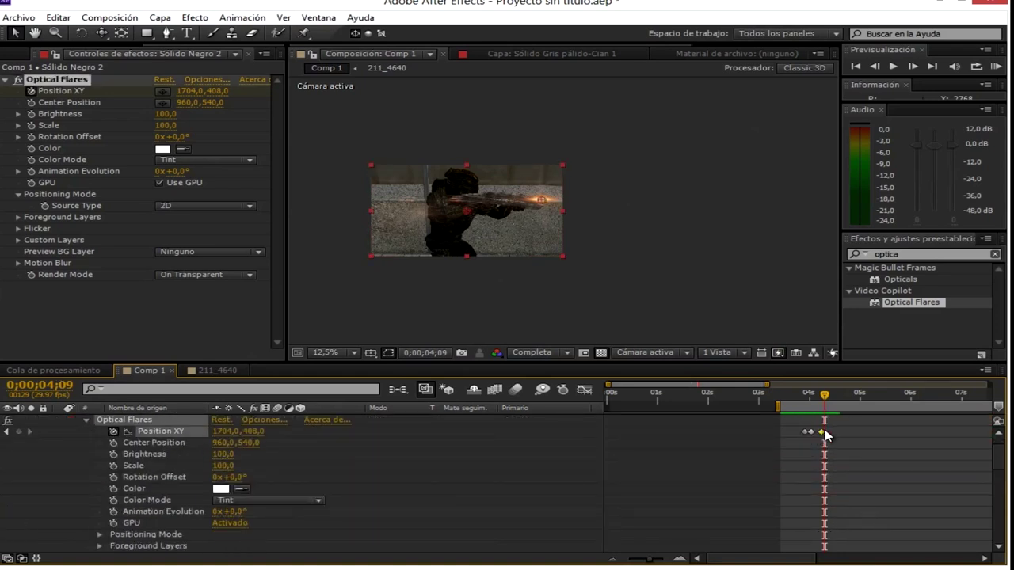
{"action": "key", "text": "Delete"}
- Scrub the frames around the flash from 3;25 to 3;28 and zoom the viewer to 25%
{"action": "left_click_drag", "start_coordinate": [825, 395], "coordinate": [800, 428]}
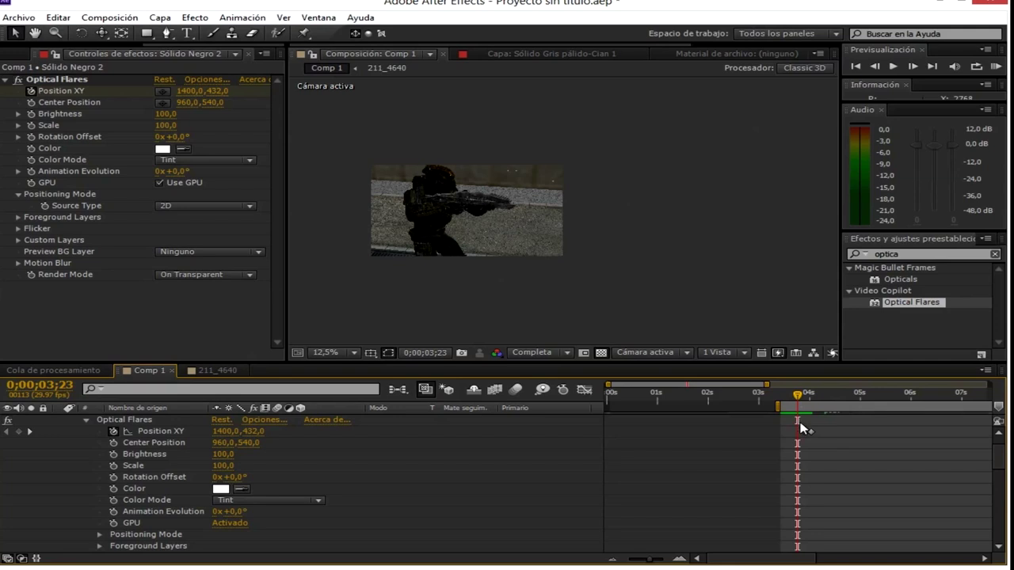
{"action": "left_click_drag", "start_coordinate": [804, 399], "coordinate": [808, 400]}
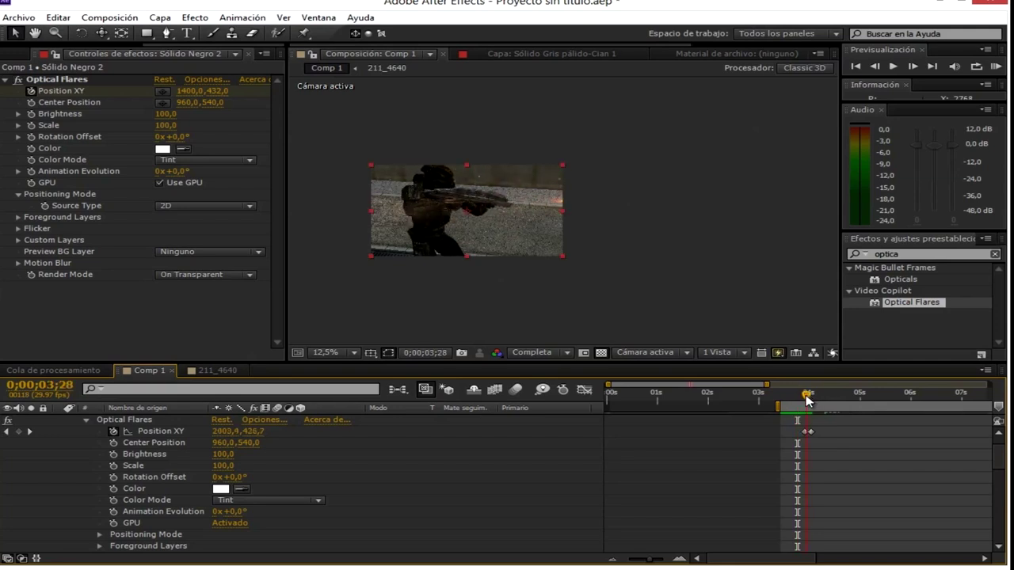
{"action": "scroll", "coordinate": [532, 231], "scroll_direction": "up", "scroll_amount": 1}
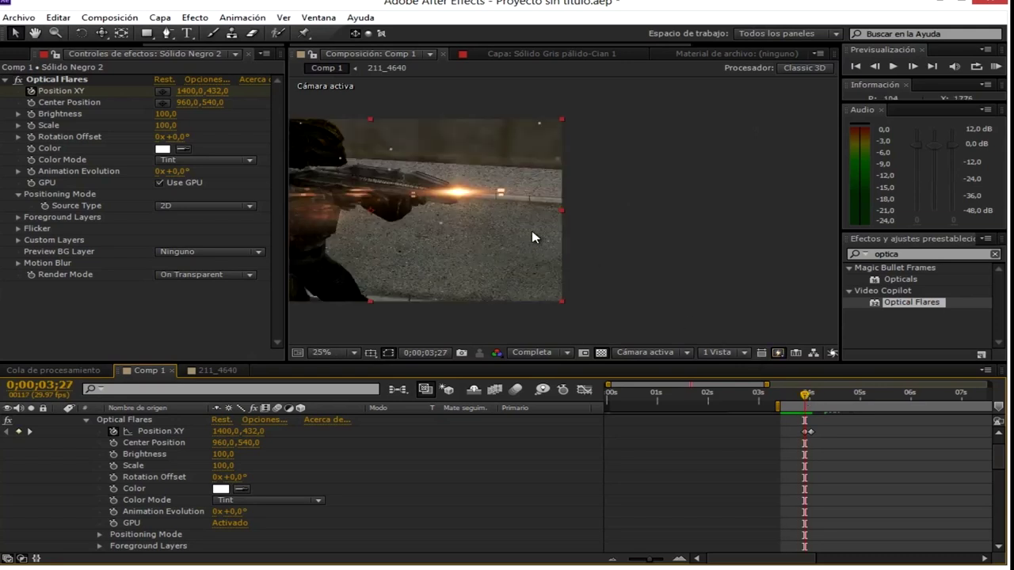
{"action": "left_click_drag", "start_coordinate": [806, 394], "coordinate": [806, 396]}
{"action": "scroll", "coordinate": [251, 468], "scroll_direction": "up", "scroll_amount": 1}
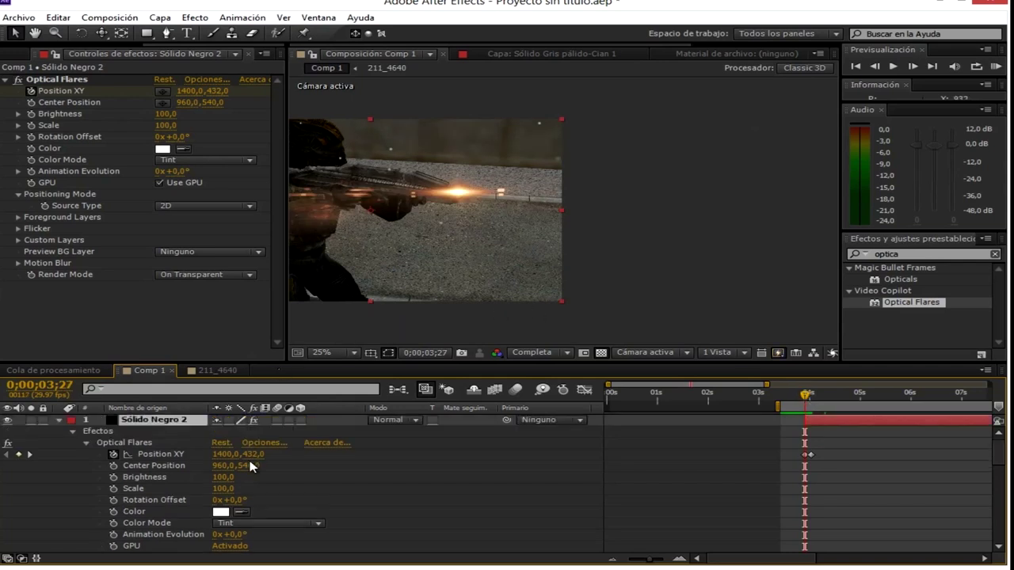
- Keyframe the flare's Brightness and Scale at 0 on frame 3;25
{"action": "left_click", "coordinate": [31, 113]}
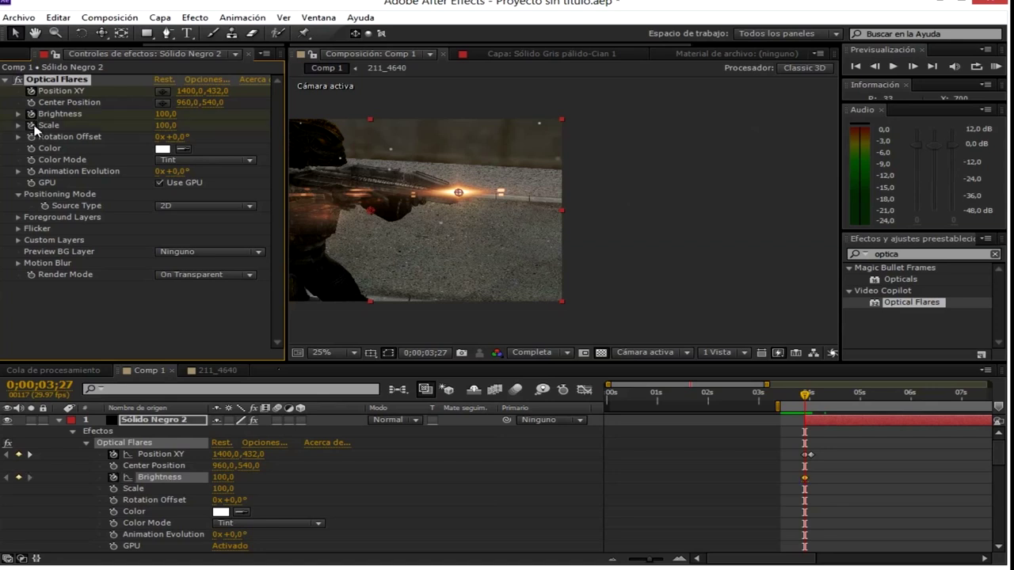
{"action": "left_click", "coordinate": [30, 125]}
{"action": "left_click", "coordinate": [875, 67]}
{"action": "left_click", "coordinate": [874, 67]}
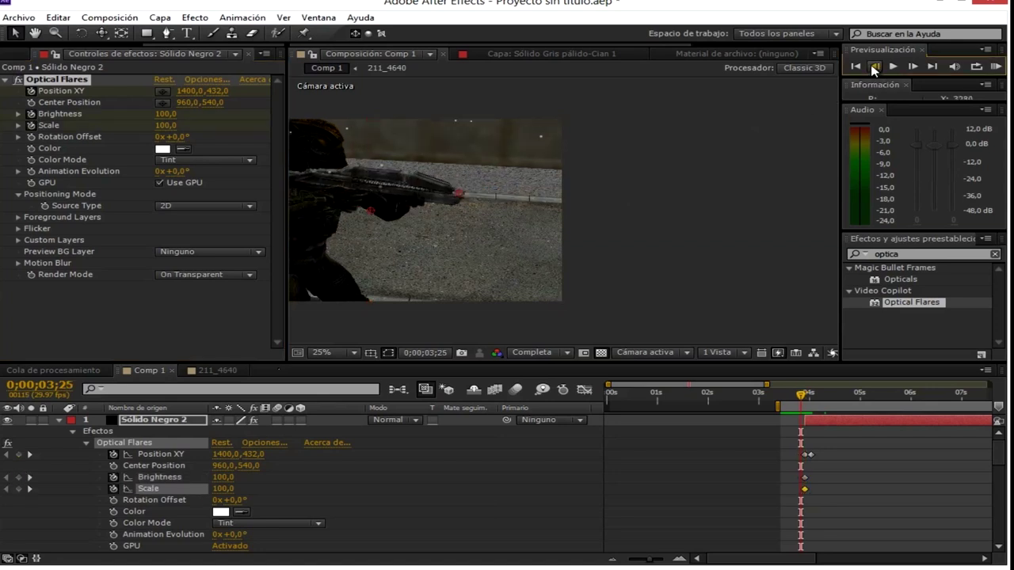
{"action": "left_click", "coordinate": [167, 113]}
{"action": "type", "text": "0"}
{"action": "key", "text": "Return"}
{"action": "left_click", "coordinate": [166, 126]}
{"action": "type", "text": "0"}
{"action": "key", "text": "Return"}
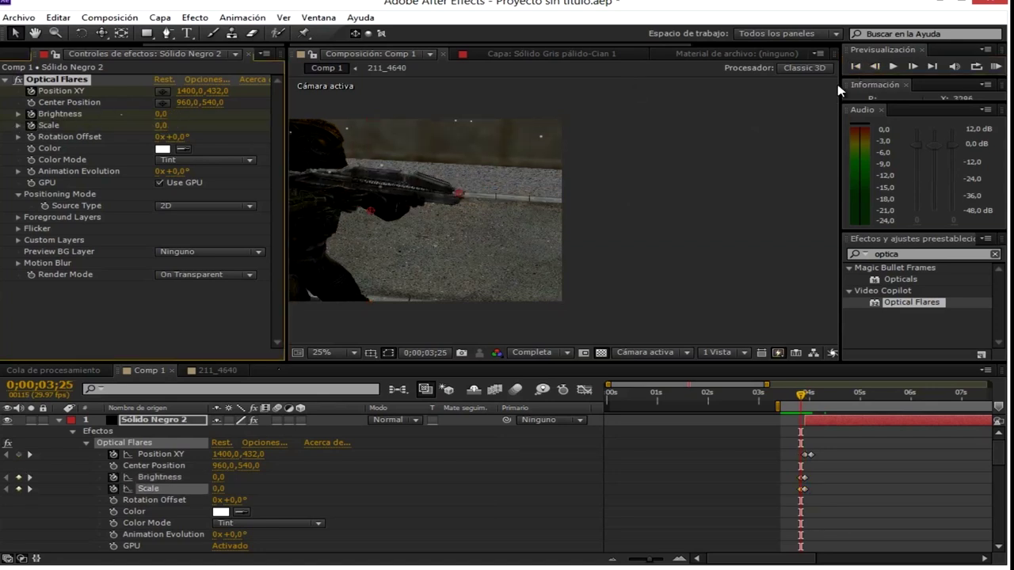
- At 3;27, raise the flare Brightness to 180 and Scale to 140
{"action": "left_click", "coordinate": [913, 67]}
{"action": "left_click", "coordinate": [912, 66]}
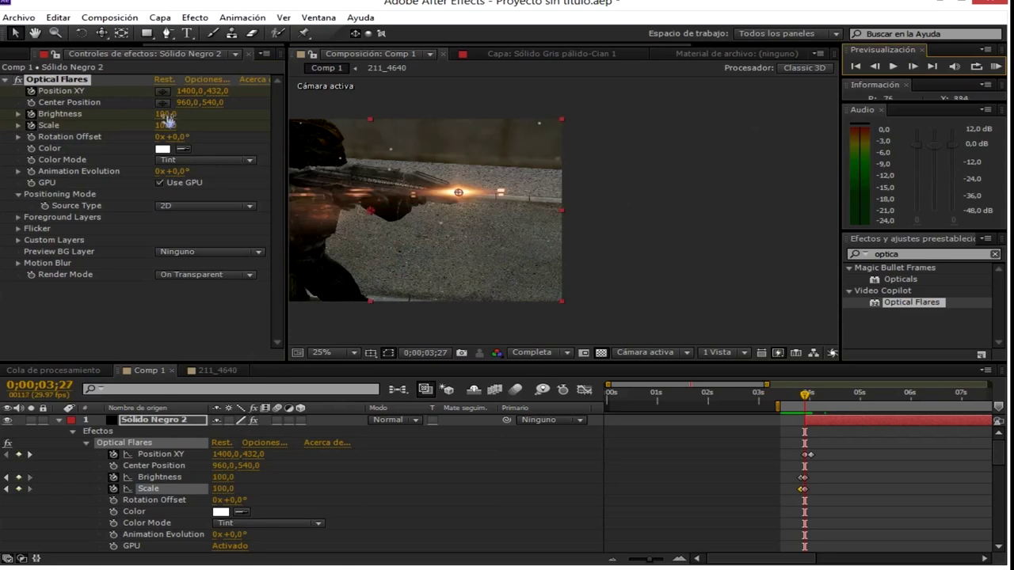
{"action": "left_click_drag", "start_coordinate": [167, 118], "coordinate": [505, 152]}
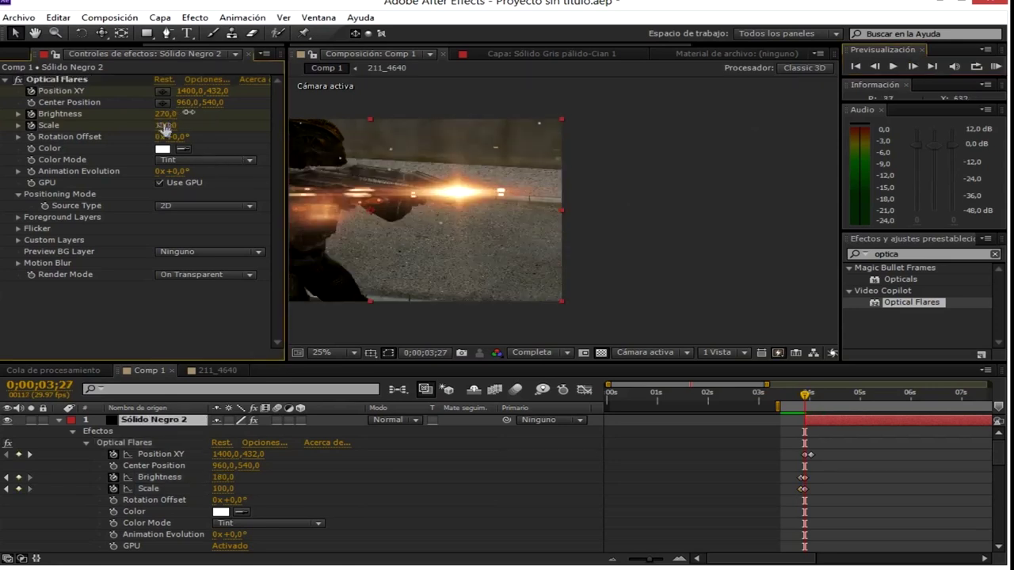
{"action": "left_click_drag", "start_coordinate": [167, 124], "coordinate": [500, 213]}
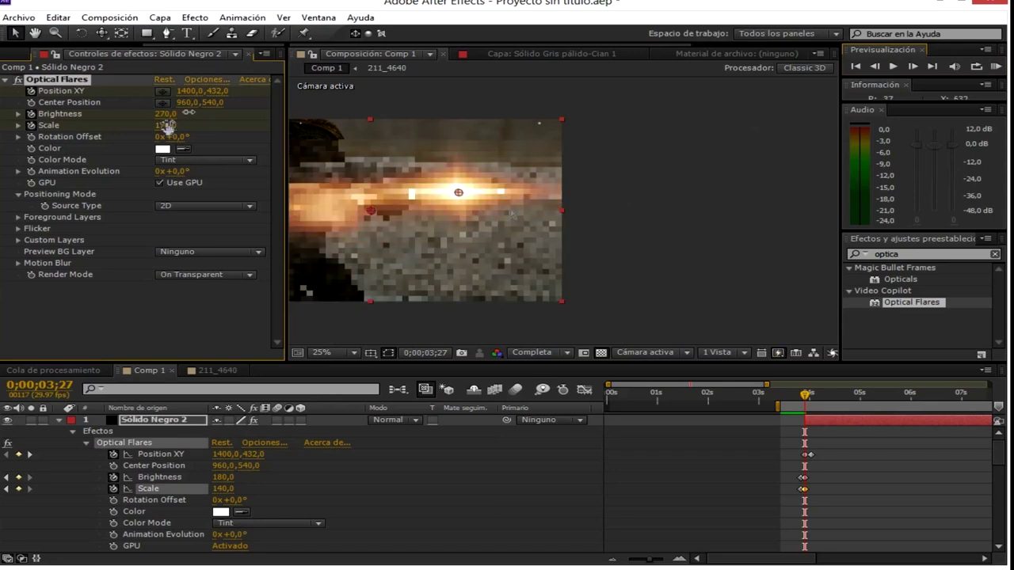
{"action": "scroll", "coordinate": [501, 214], "scroll_direction": "down", "scroll_amount": 1}
{"action": "scroll", "coordinate": [501, 214], "scroll_direction": "up", "scroll_amount": 1}
- At 3;29, set the flare Brightness and Scale back to 100
{"action": "left_click", "coordinate": [912, 67]}
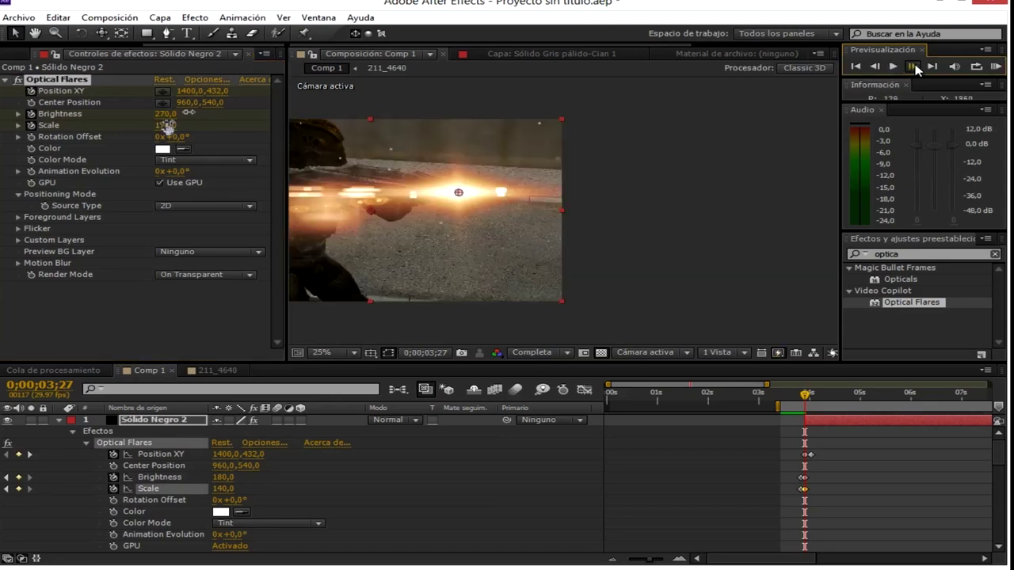
{"action": "left_click", "coordinate": [912, 66]}
{"action": "left_click", "coordinate": [167, 114]}
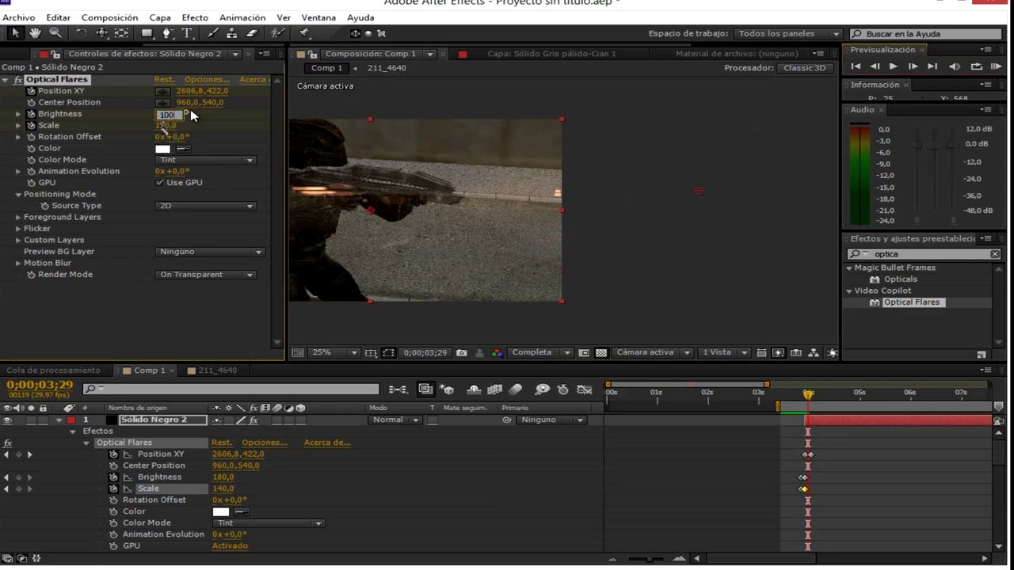
{"action": "key", "text": "Return"}
{"action": "left_click", "coordinate": [163, 125]}
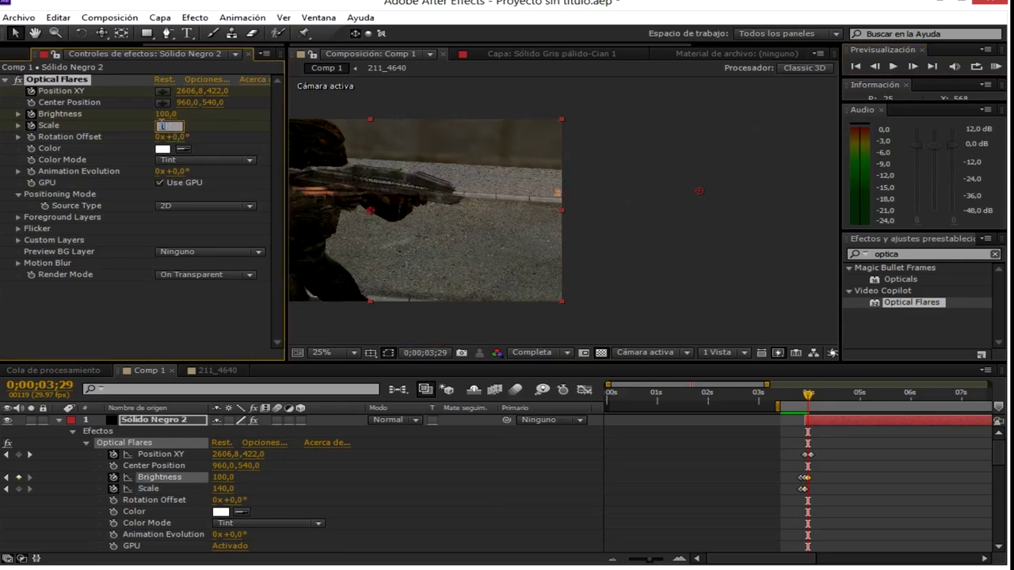
{"action": "type", "text": "100"}
{"action": "key", "text": "Return"}
- Scrub the flash to check its peak, then move ahead to about 5;05
{"action": "left_click_drag", "start_coordinate": [808, 393], "coordinate": [810, 402]}
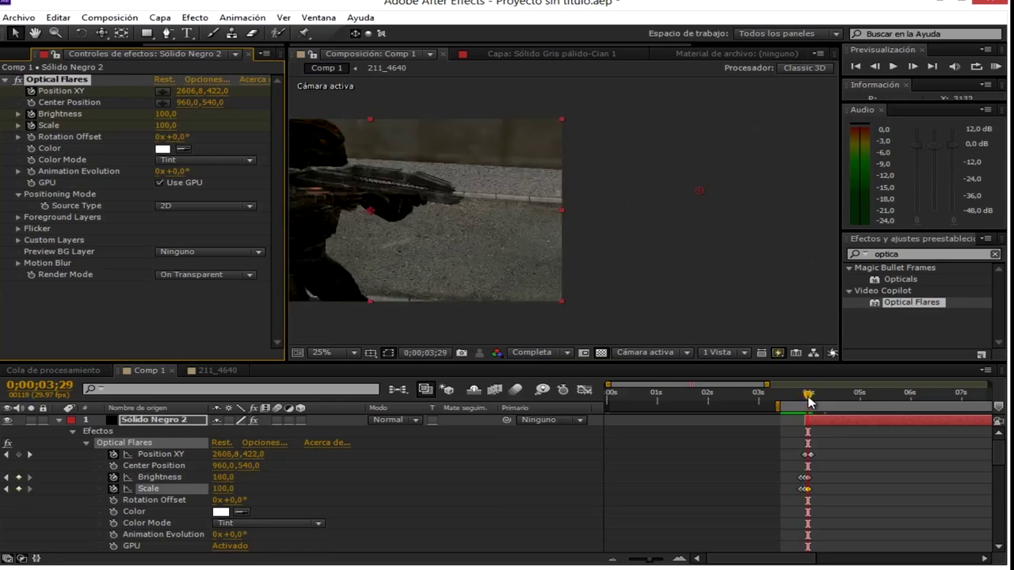
{"action": "left_click_drag", "start_coordinate": [809, 402], "coordinate": [805, 396]}
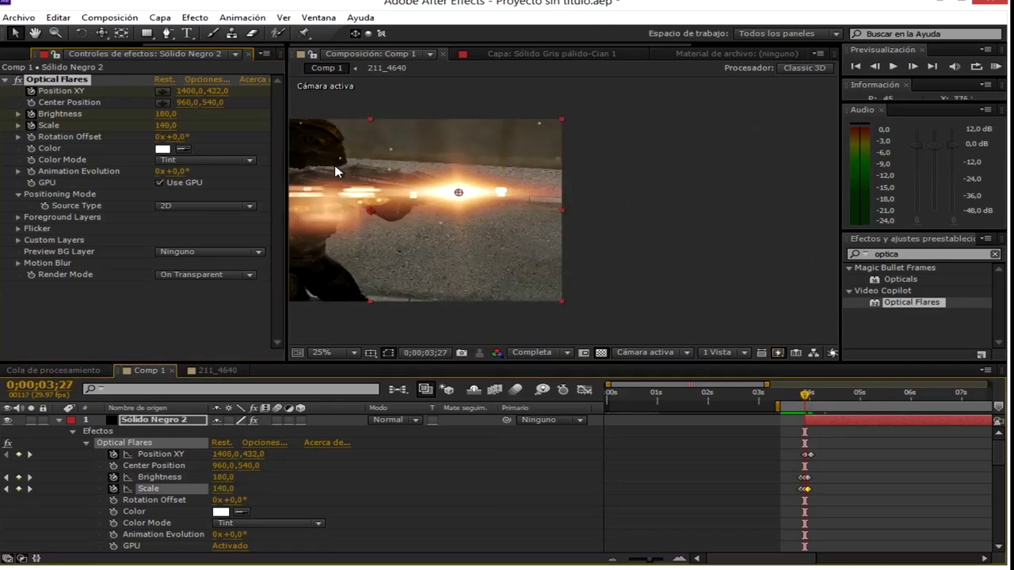
{"action": "scroll", "coordinate": [475, 214], "scroll_direction": "down", "scroll_amount": 1}
{"action": "left_click_drag", "start_coordinate": [805, 396], "coordinate": [869, 393]}
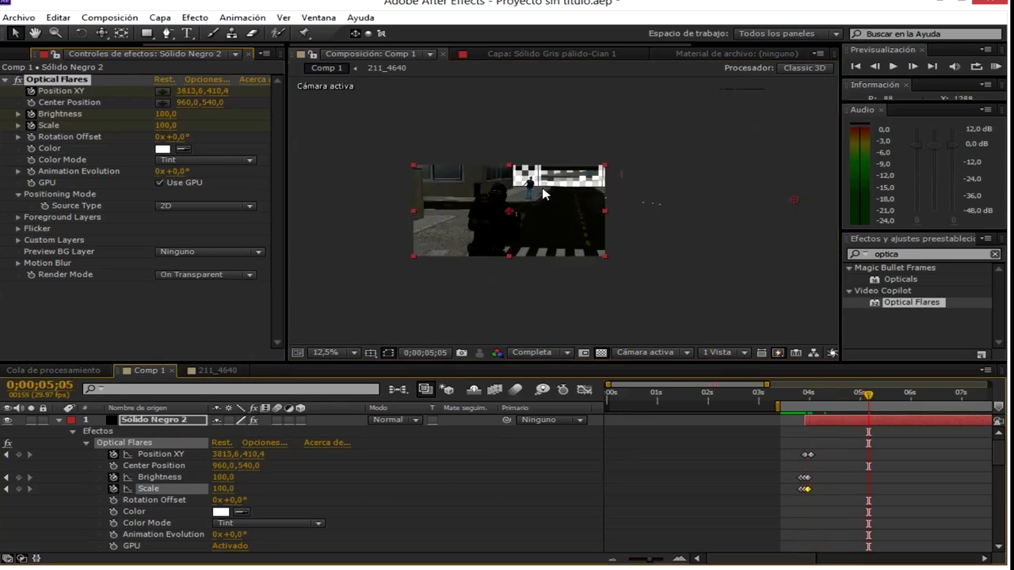
- Scrub ahead to around 6;21, then back to just before the gunshot flash
{"action": "scroll", "coordinate": [606, 204], "scroll_direction": "up", "scroll_amount": 1}
{"action": "left_click_drag", "start_coordinate": [869, 404], "coordinate": [947, 395]}
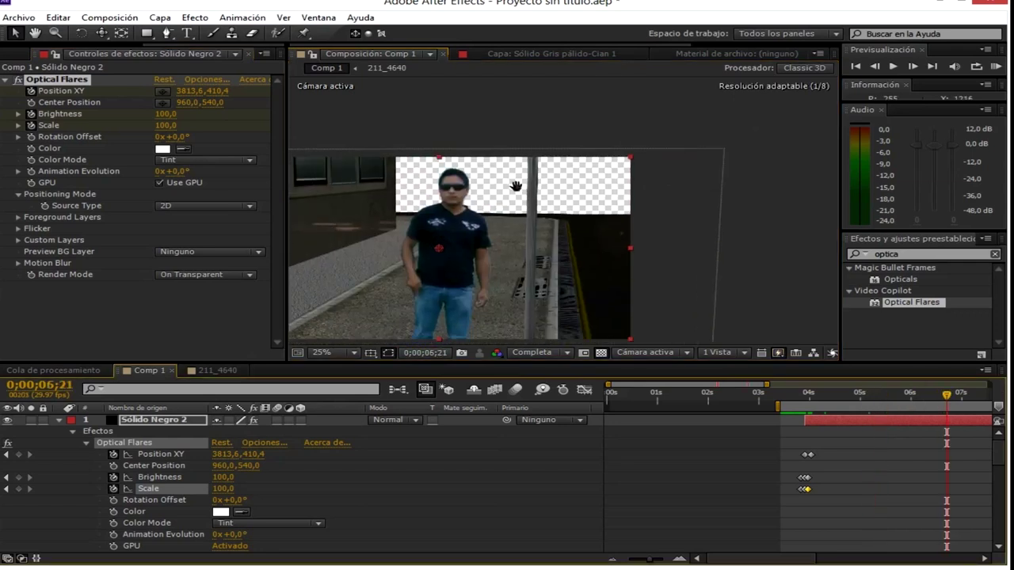
{"action": "scroll", "coordinate": [455, 228], "scroll_direction": "down", "scroll_amount": 1}
{"action": "left_click", "coordinate": [933, 394]}
{"action": "left_click", "coordinate": [799, 405]}
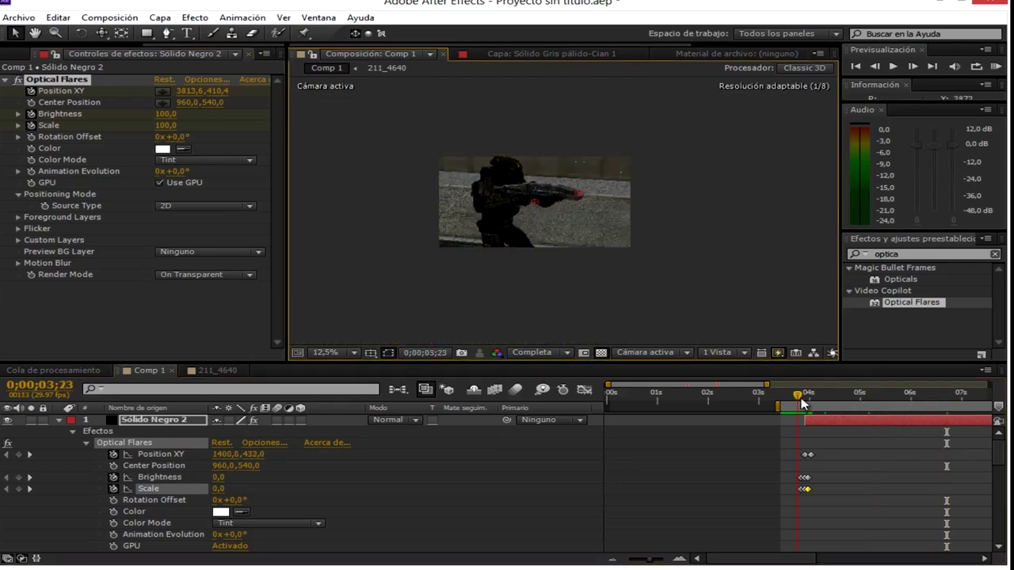
- Set the viewer resolution to Cuarto and scrub the shot, settling at 6;01
{"action": "left_click", "coordinate": [561, 354]}
{"action": "left_click", "coordinate": [573, 433]}
{"action": "left_click_drag", "start_coordinate": [808, 396], "coordinate": [922, 394]}
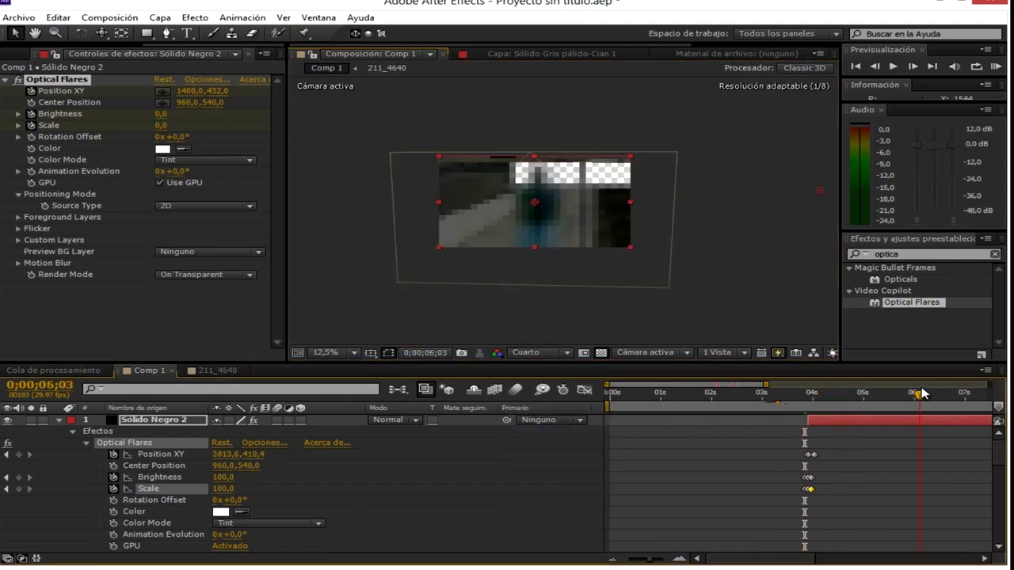
{"action": "key", "text": "period"}
{"action": "mouse_move", "coordinate": [921, 400]}
{"action": "left_mouse_down"}
{"action": "mouse_move", "coordinate": [896, 402]}
{"action": "mouse_move", "coordinate": [925, 400]}
{"action": "left_mouse_up"}
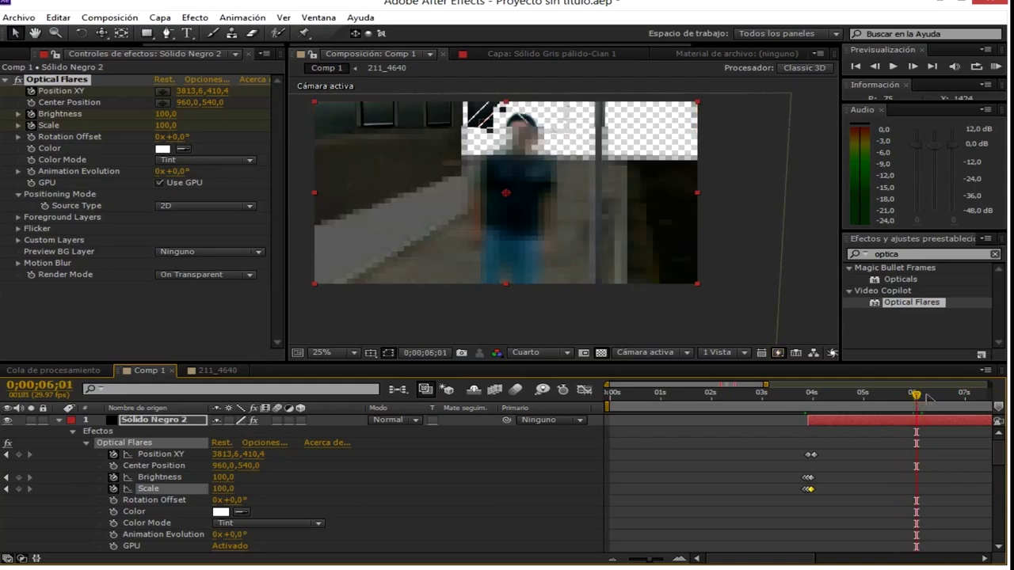
{"action": "left_click_drag", "start_coordinate": [925, 400], "coordinate": [916, 400]}
{"action": "right_click", "coordinate": [754, 387]}
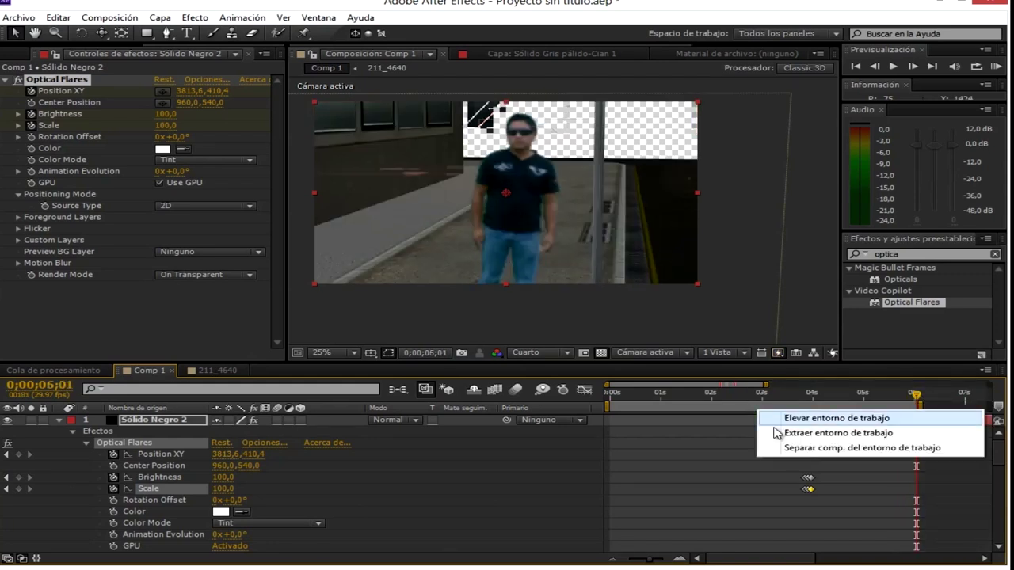
- Trim the comp to its work area and rename layer 5 'soldado y entorno'
{"action": "left_click", "coordinate": [792, 444]}
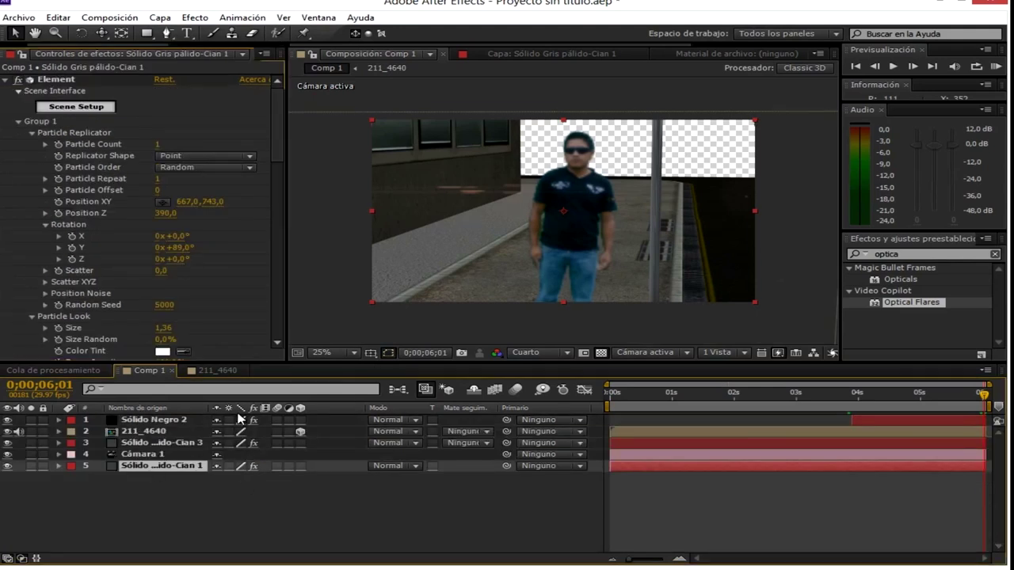
{"action": "type", "text": "soldado y entorno"}
{"action": "key", "text": "Return"}
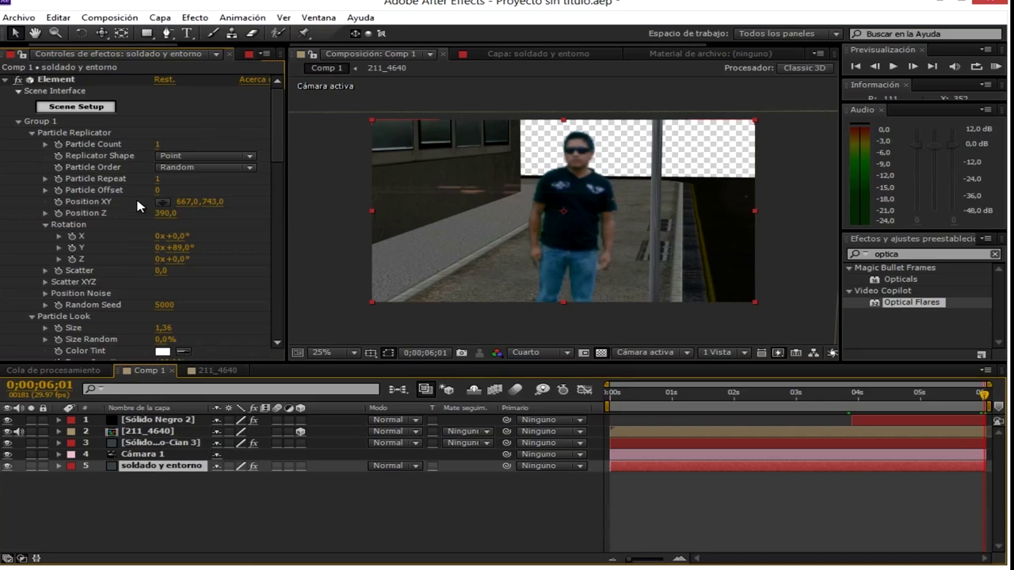
- Turn on Show in BG for Element's environment and scrub from the start to about 3 seconds
{"action": "scroll", "coordinate": [175, 174], "scroll_direction": "down", "scroll_amount": 5}
{"action": "scroll", "coordinate": [174, 175], "scroll_direction": "up", "scroll_amount": 5}
{"action": "scroll", "coordinate": [158, 254], "scroll_direction": "down", "scroll_amount": 5}
{"action": "scroll", "coordinate": [96, 262], "scroll_direction": "down", "scroll_amount": 5}
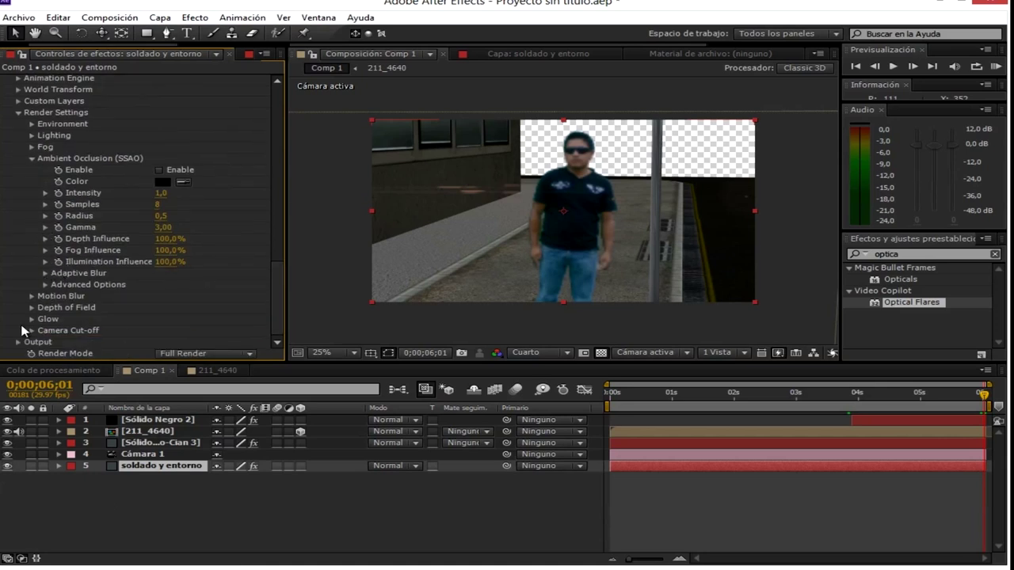
{"action": "left_click", "coordinate": [32, 124]}
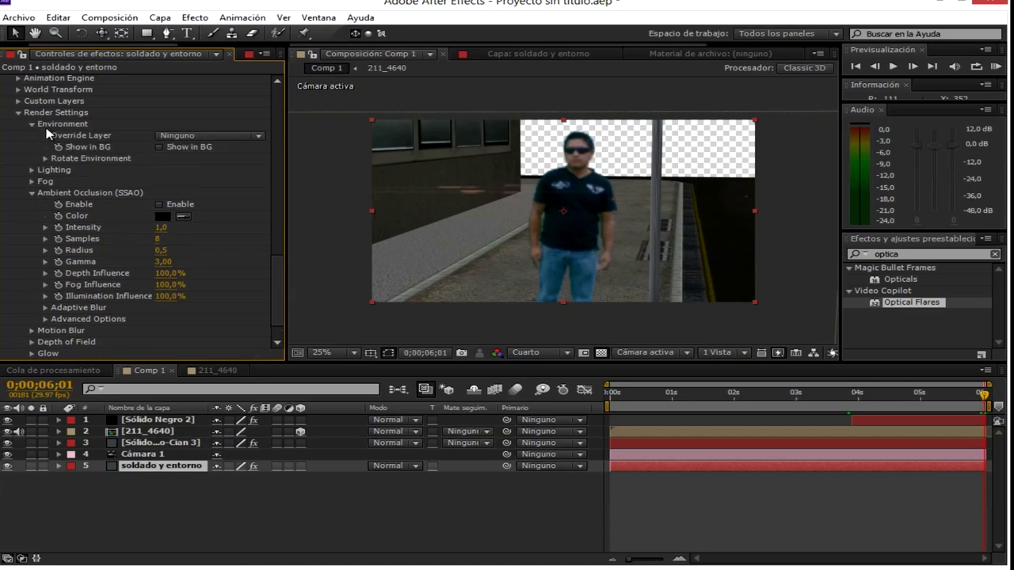
{"action": "left_click", "coordinate": [160, 147]}
{"action": "left_click", "coordinate": [631, 392]}
{"action": "left_click_drag", "start_coordinate": [632, 393], "coordinate": [608, 394]}
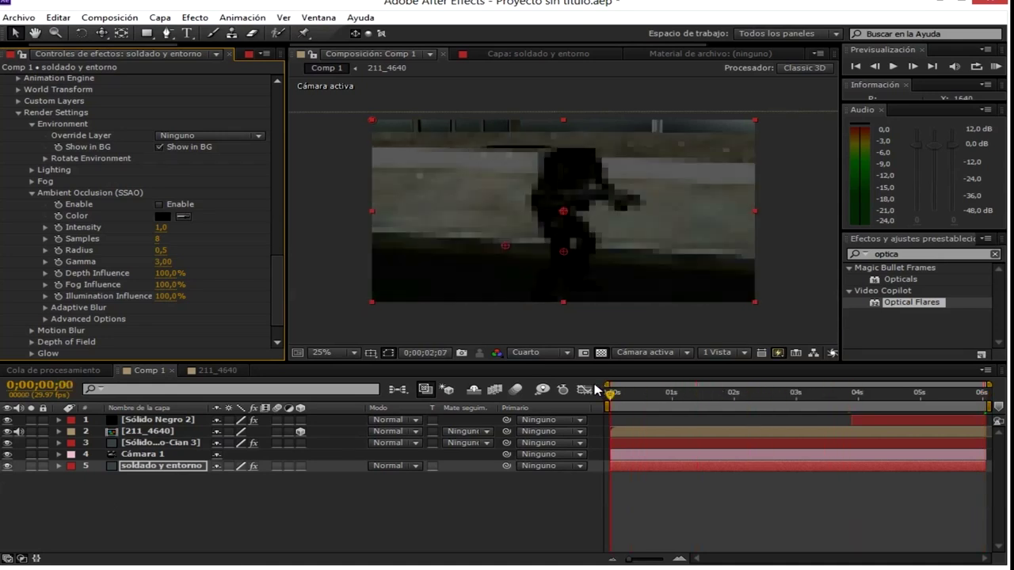
{"action": "scroll", "coordinate": [564, 226], "scroll_direction": "up", "scroll_amount": 2}
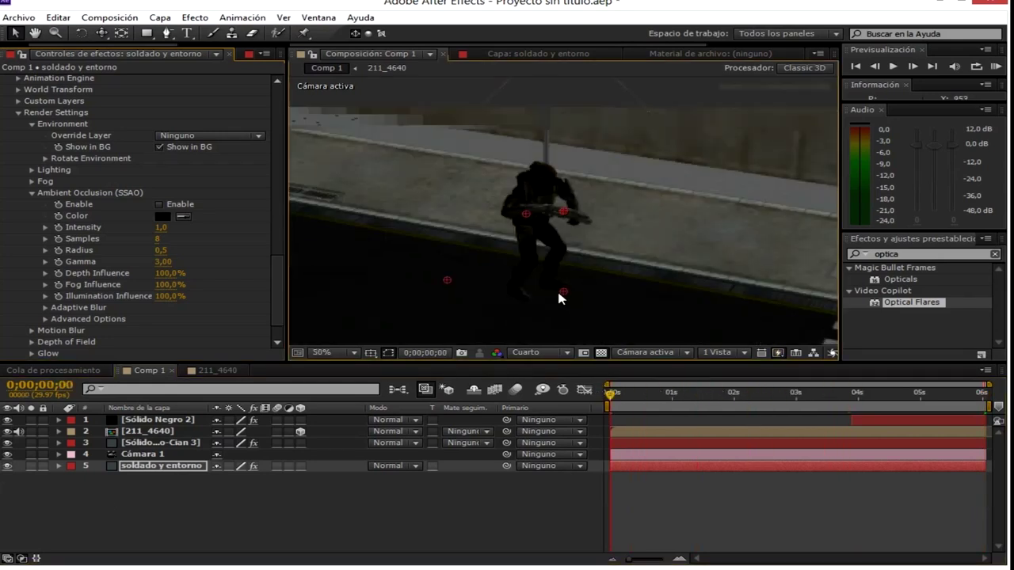
{"action": "scroll", "coordinate": [559, 294], "scroll_direction": "down", "scroll_amount": 4}
{"action": "left_click_drag", "start_coordinate": [610, 392], "coordinate": [935, 394]}
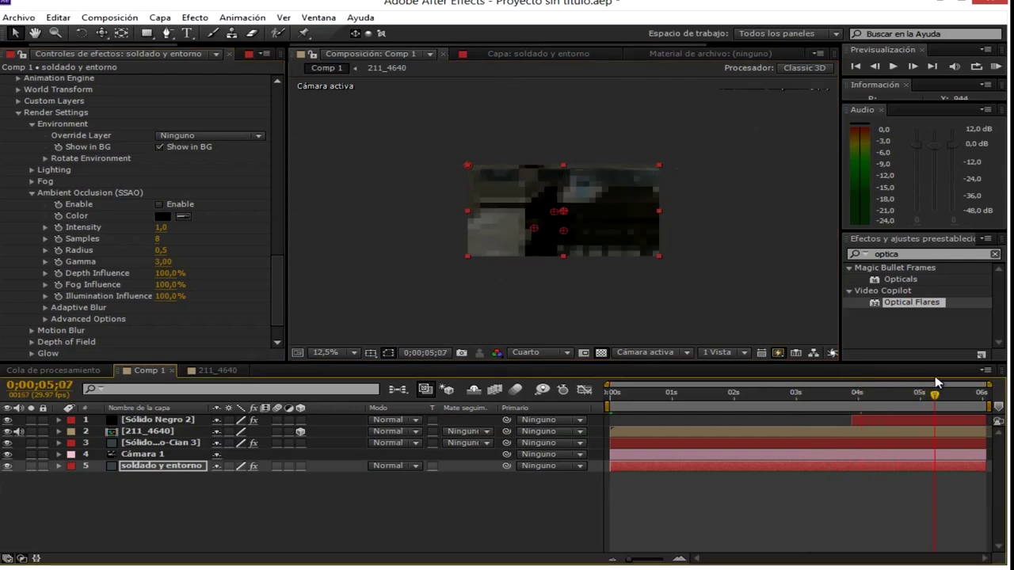
{"action": "scroll", "coordinate": [607, 158], "scroll_direction": "up", "scroll_amount": 1}
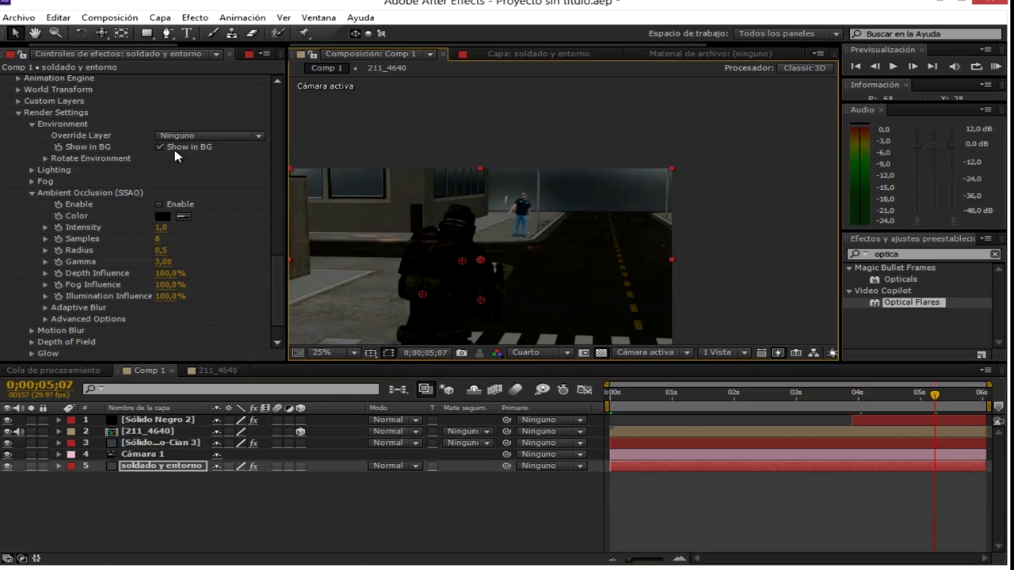
- Rotate the Element environment to X 186° and Y 12°
{"action": "left_click", "coordinate": [67, 168]}
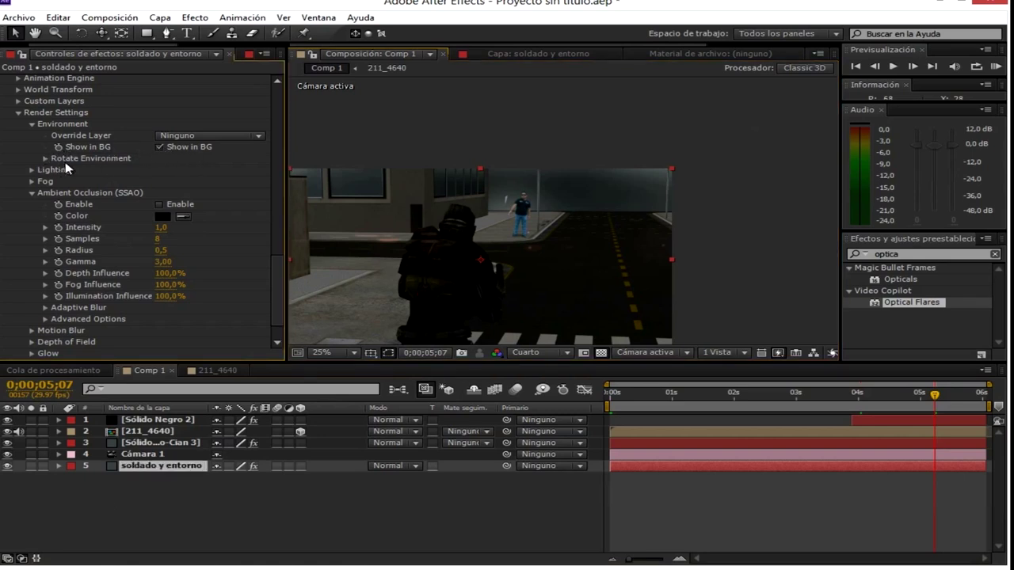
{"action": "left_click", "coordinate": [45, 158]}
{"action": "left_click_drag", "start_coordinate": [168, 169], "coordinate": [321, 159]}
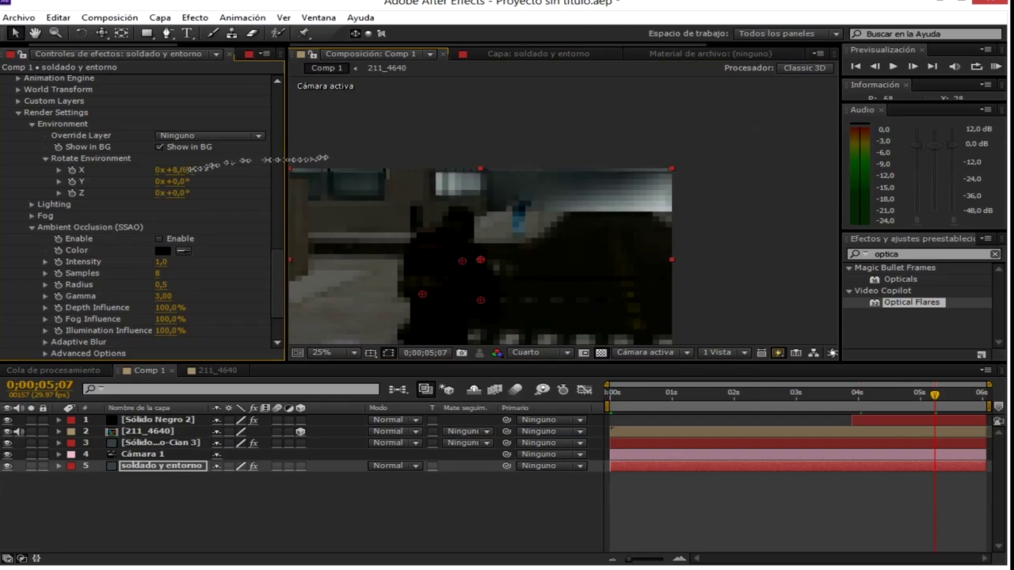
{"action": "left_click_drag", "start_coordinate": [321, 159], "coordinate": [193, 182]}
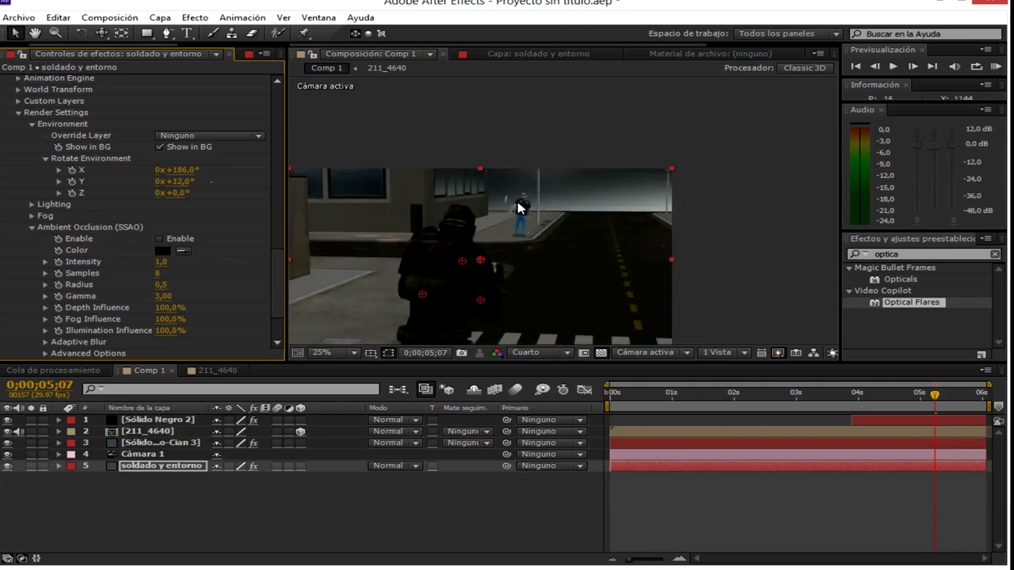
{"action": "left_click", "coordinate": [33, 228]}
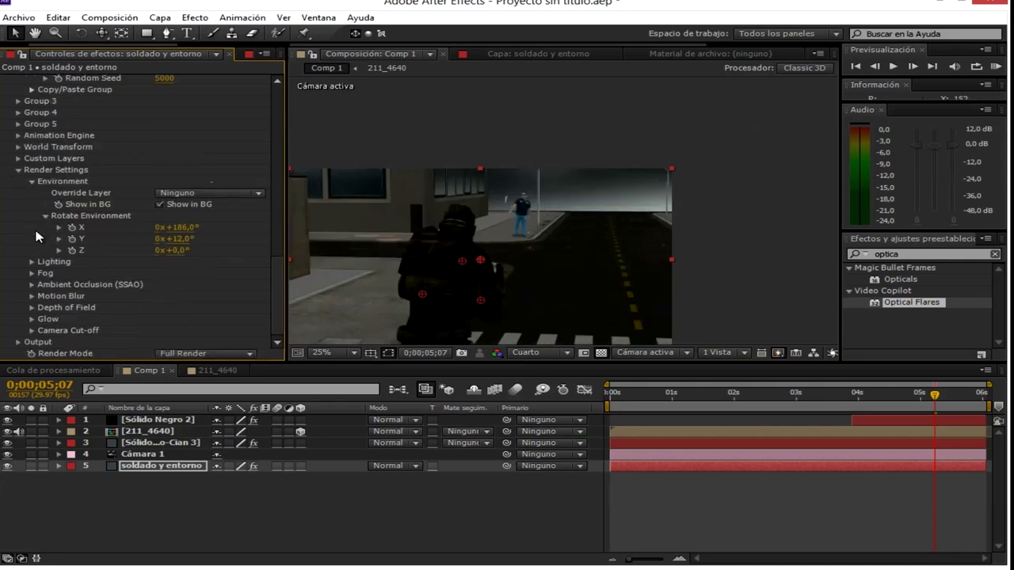
- Select the Cámara 1 layer and reveal its properties
{"action": "left_click", "coordinate": [64, 455]}
{"action": "left_click", "coordinate": [59, 454]}
{"action": "scroll", "coordinate": [95, 467], "scroll_direction": "down", "scroll_amount": 5}
{"action": "scroll", "coordinate": [144, 481], "scroll_direction": "down", "scroll_amount": 3}
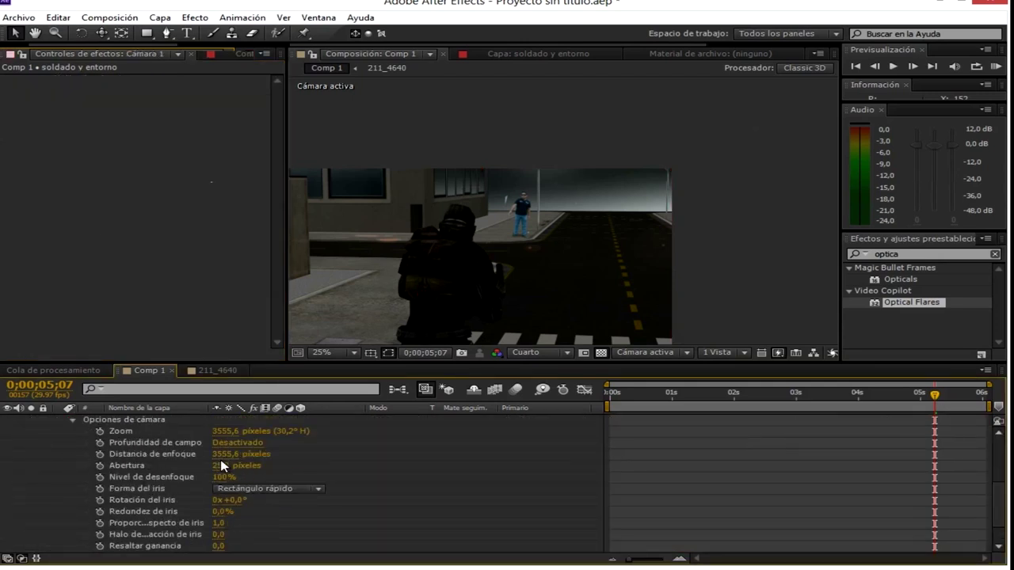
- Set Cámara 1's Profundidad de campo to Activado and go to frame 0;00
{"action": "left_click", "coordinate": [241, 443]}
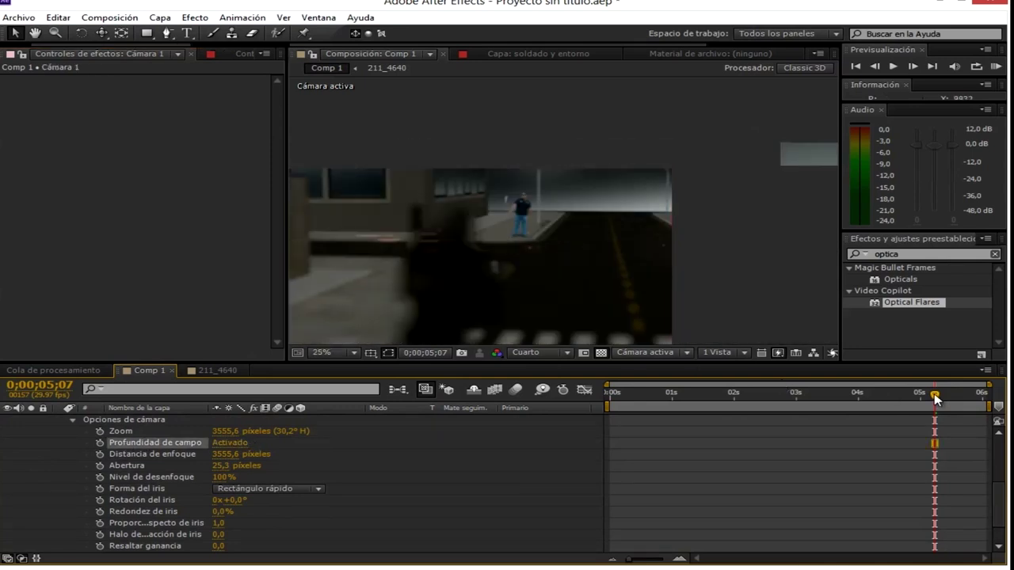
{"action": "left_click", "coordinate": [610, 393]}
{"action": "scroll", "coordinate": [492, 260], "scroll_direction": "up", "scroll_amount": 4}
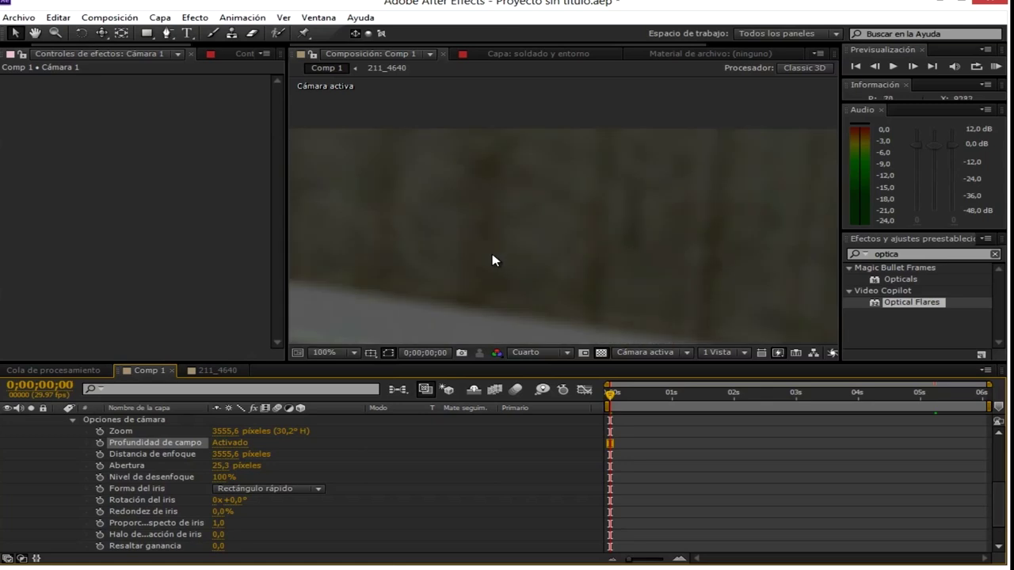
{"action": "scroll", "coordinate": [590, 272], "scroll_direction": "down", "scroll_amount": 2}
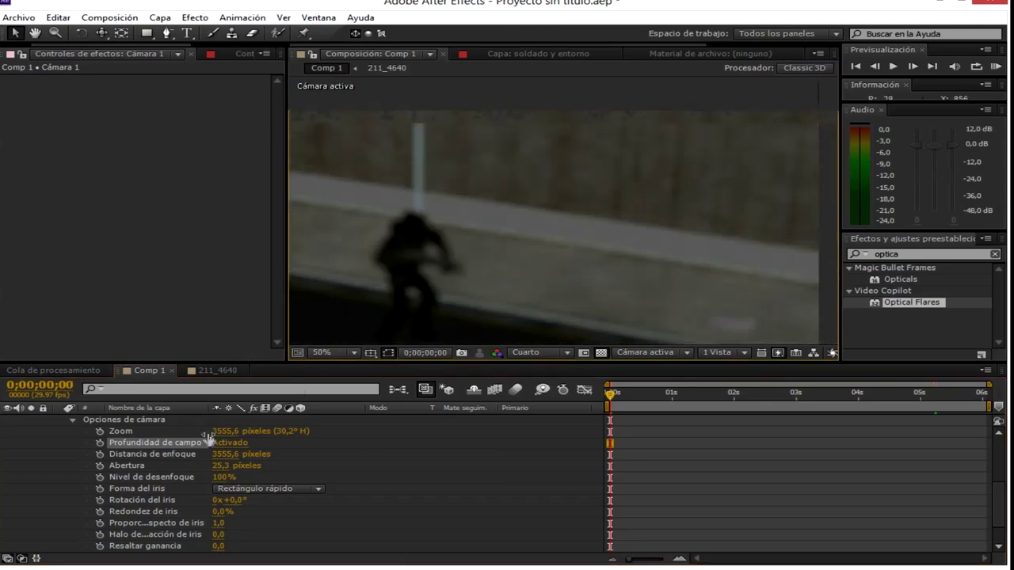
{"action": "scroll", "coordinate": [359, 323], "scroll_direction": "down", "scroll_amount": 2}
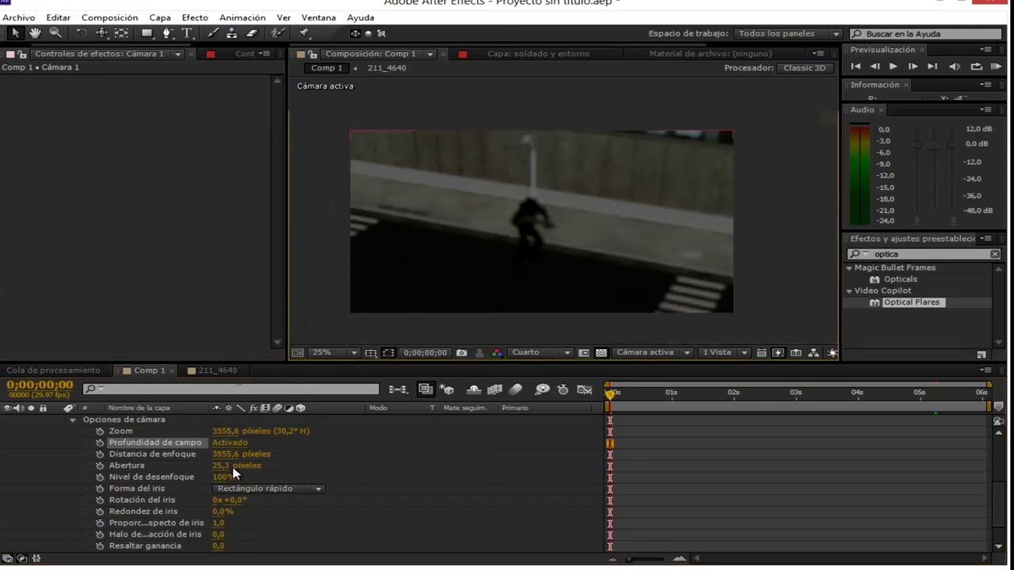
- Try focus distances of 700, 632 and 347, then set Distancia de enfoque to 459 px
{"action": "left_click_drag", "start_coordinate": [223, 455], "coordinate": [274, 454]}
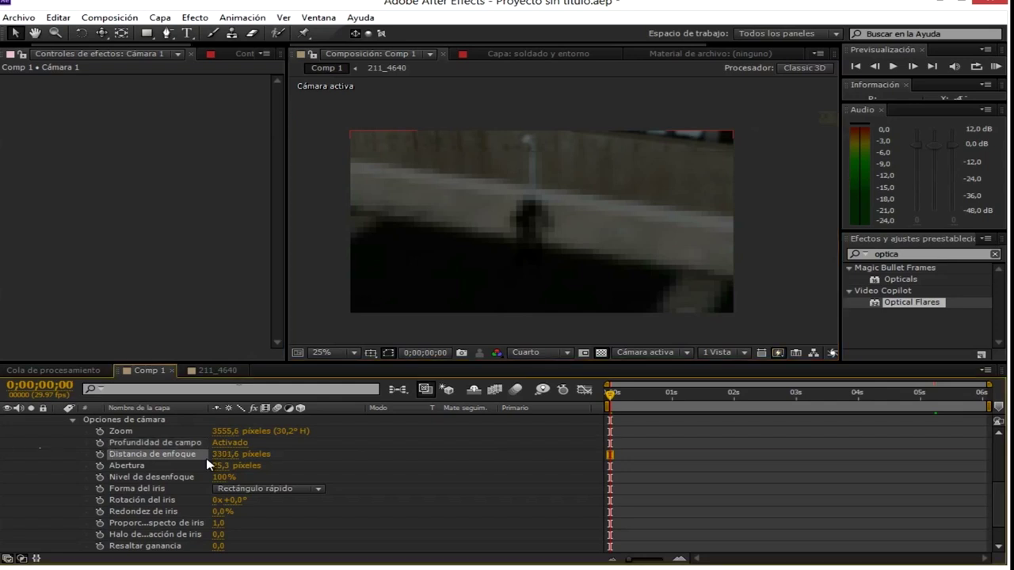
{"action": "left_click", "coordinate": [229, 455]}
{"action": "type", "text": "700"}
{"action": "key", "text": "Return"}
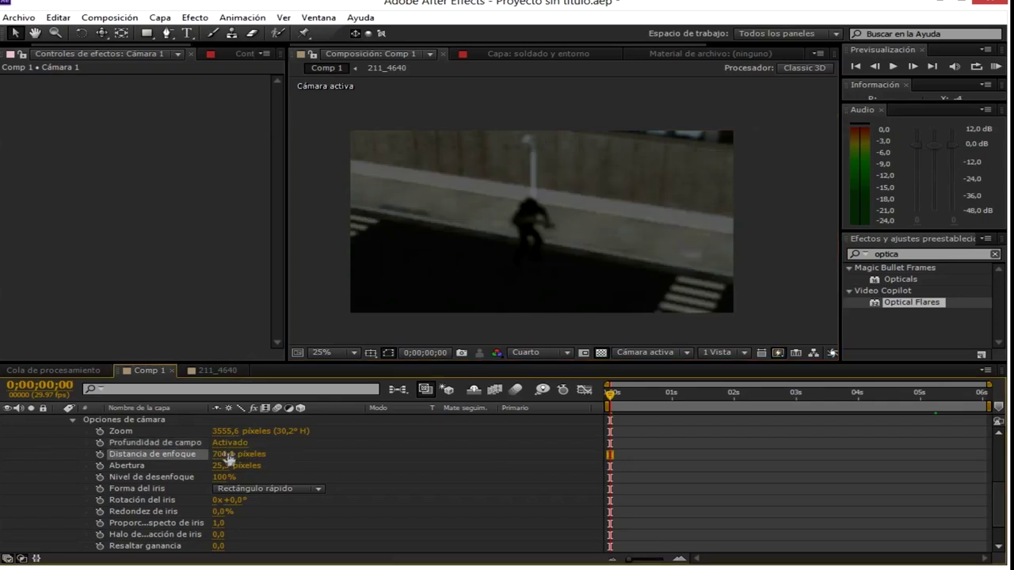
{"action": "scroll", "coordinate": [535, 232], "scroll_direction": "up", "scroll_amount": 2}
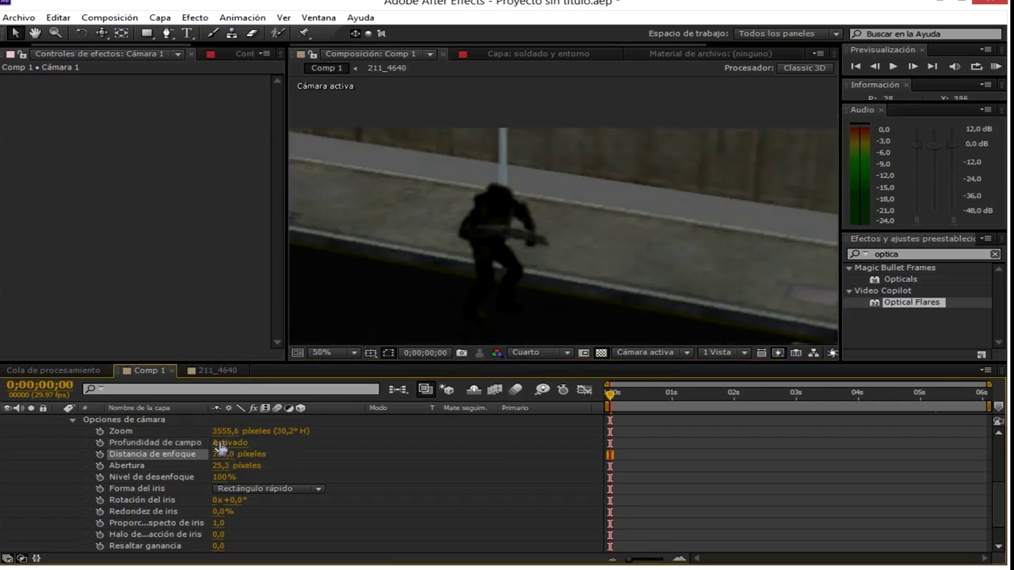
{"action": "left_click_drag", "start_coordinate": [220, 449], "coordinate": [411, 342]}
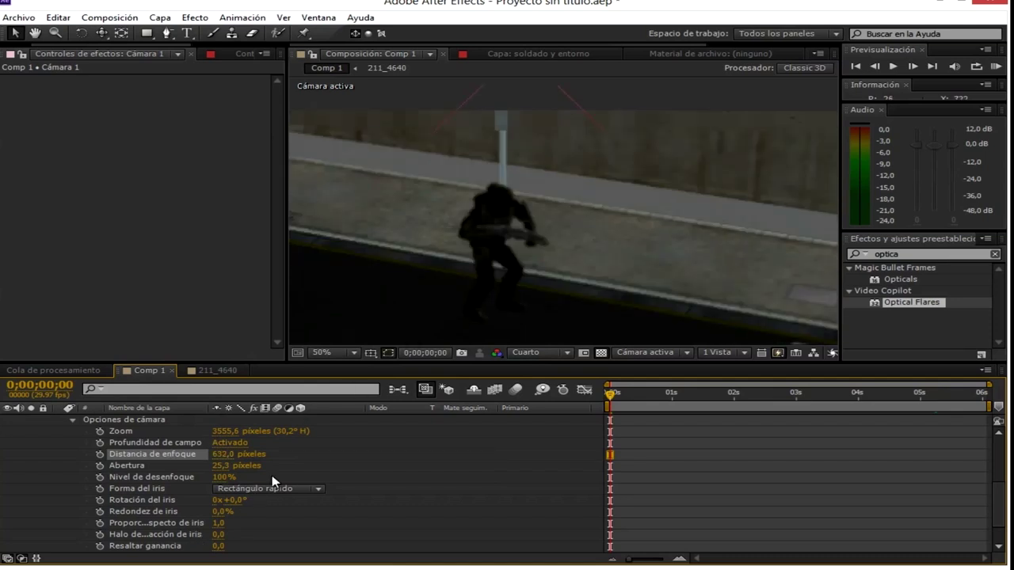
{"action": "left_click_drag", "start_coordinate": [221, 455], "coordinate": [135, 448]}
{"action": "scroll", "coordinate": [442, 290], "scroll_direction": "down", "scroll_amount": 2}
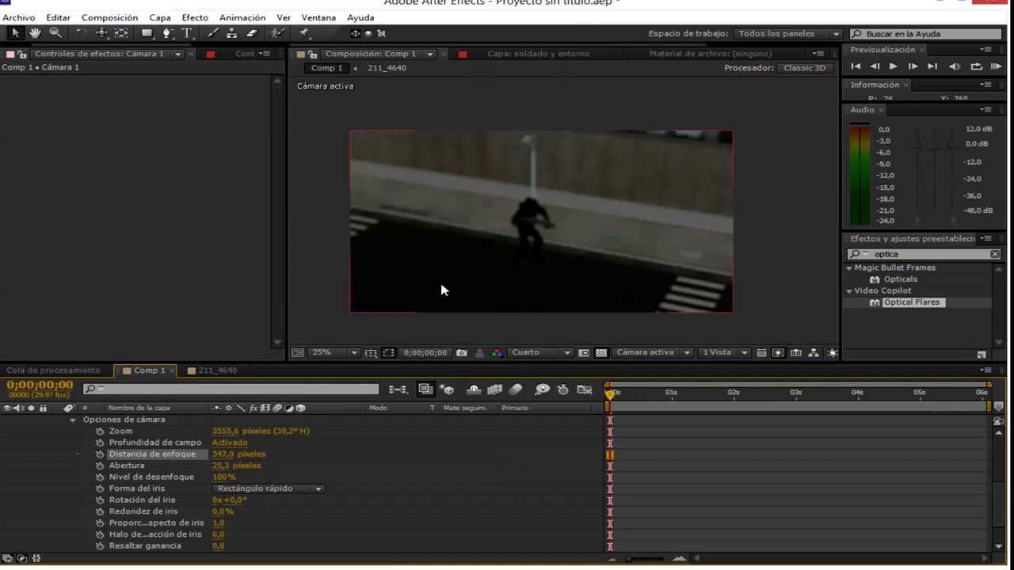
{"action": "left_click", "coordinate": [226, 454]}
{"action": "type", "text": "459"}
{"action": "key", "text": "Return"}
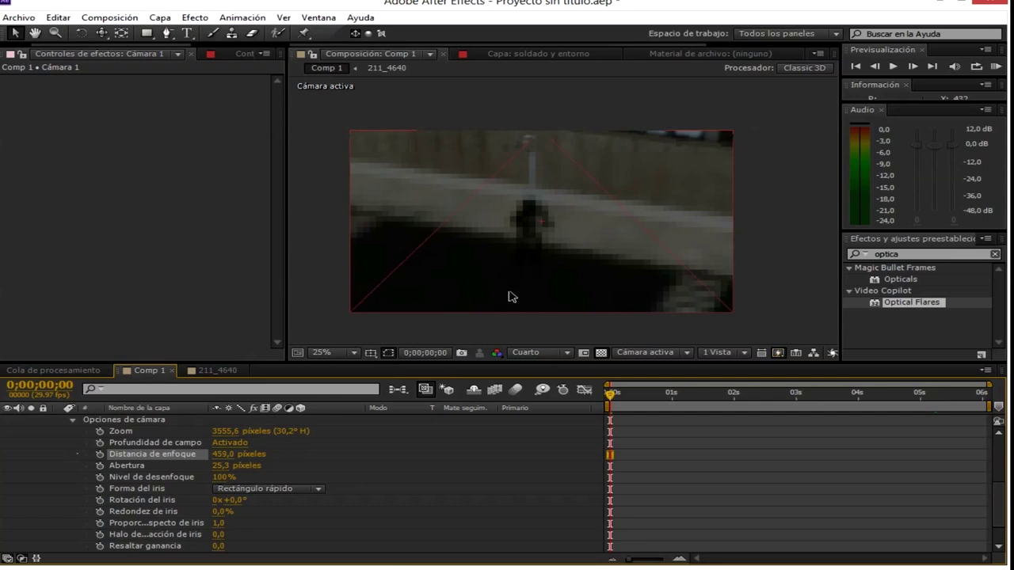
{"action": "scroll", "coordinate": [532, 254], "scroll_direction": "up", "scroll_amount": 2}
- Return the Composition viewer to full resolution
{"action": "left_click", "coordinate": [539, 353]}
{"action": "left_click", "coordinate": [531, 388]}
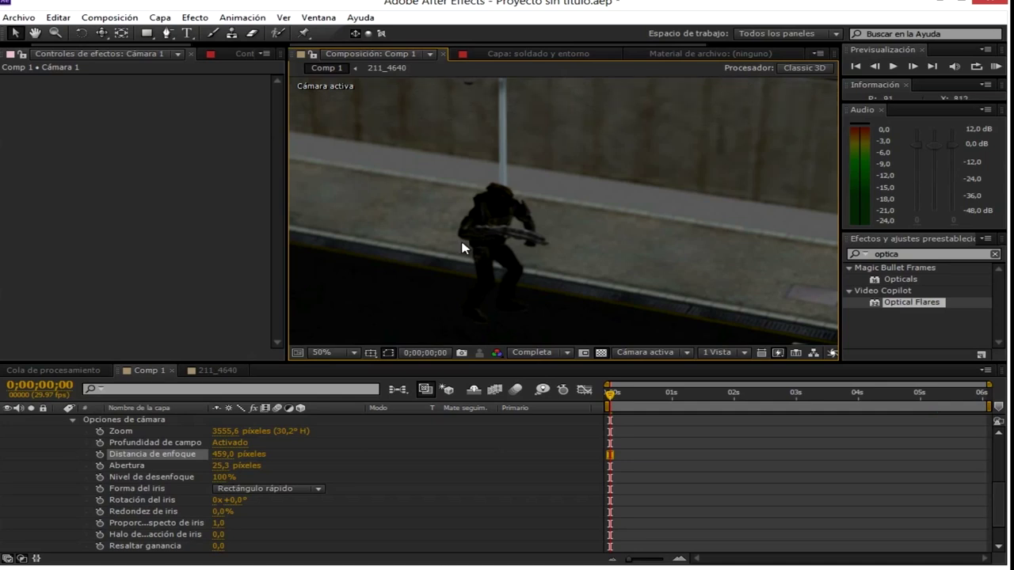
{"action": "left_click_drag", "start_coordinate": [464, 248], "coordinate": [476, 219]}
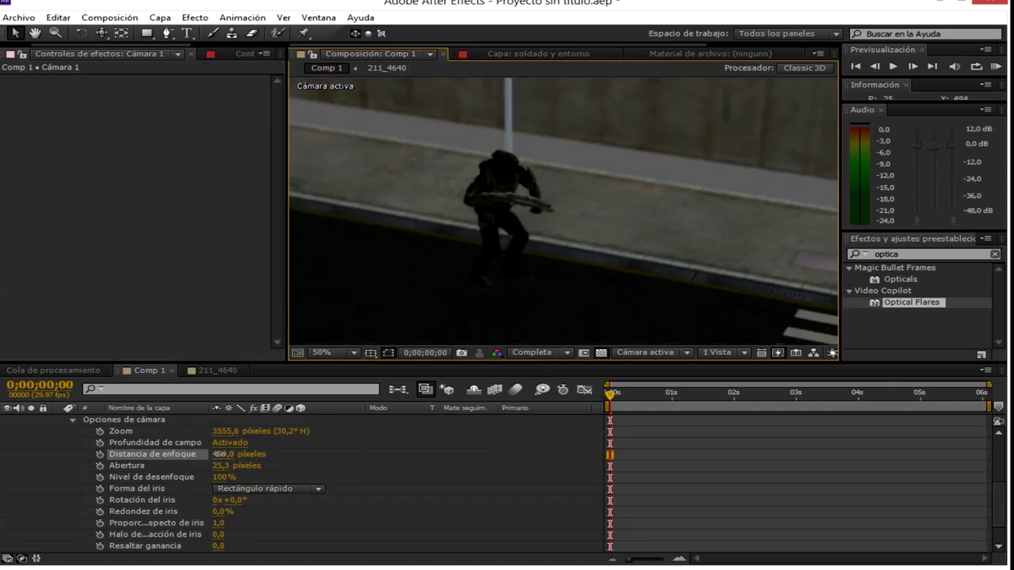
- Scrub the camera's Distancia de enfoque up through 529 to 537 px
{"action": "left_click_drag", "start_coordinate": [218, 454], "coordinate": [235, 458]}
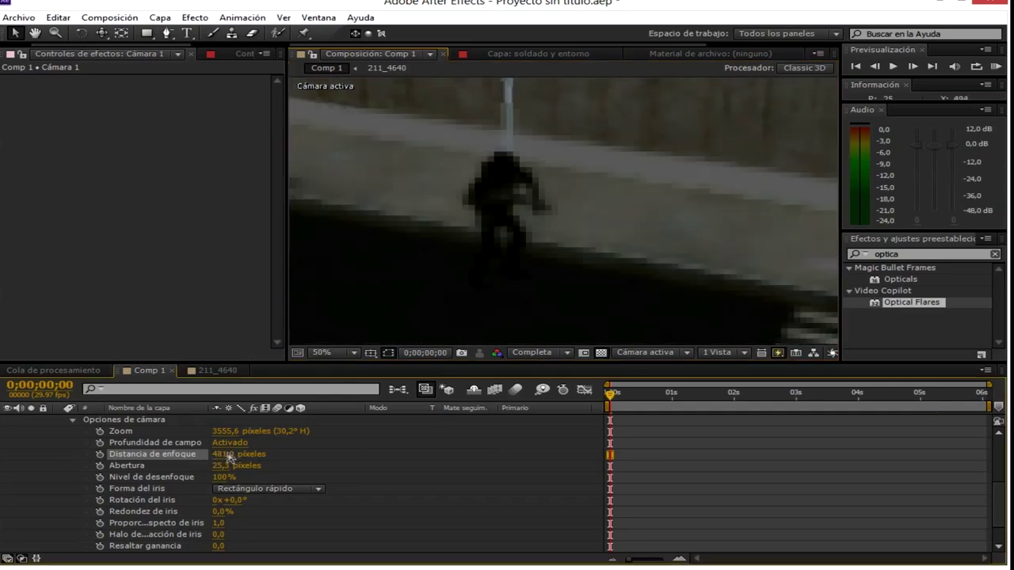
{"action": "scroll", "coordinate": [484, 219], "scroll_direction": "up", "scroll_amount": 2}
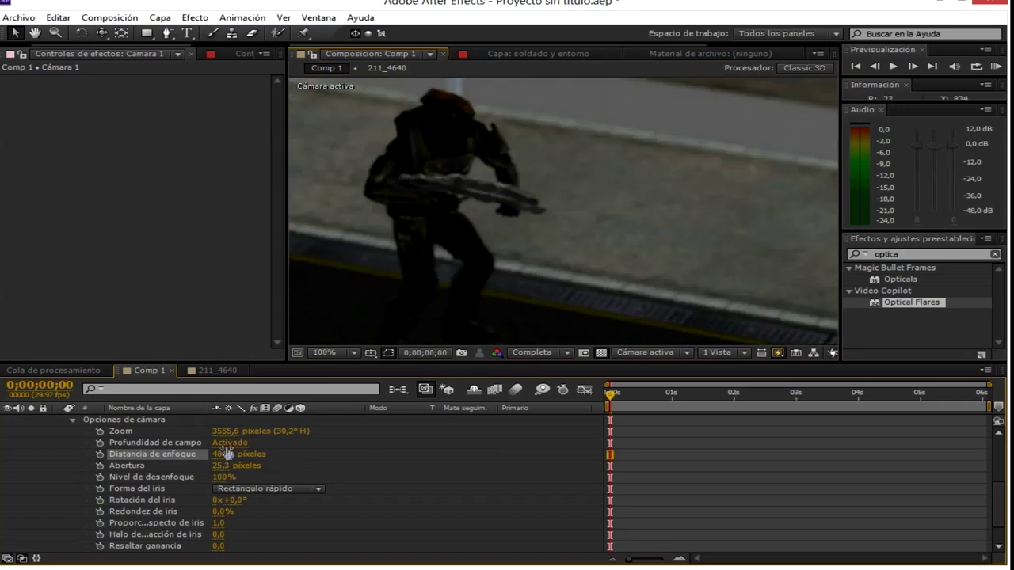
{"action": "left_click_drag", "start_coordinate": [227, 453], "coordinate": [246, 457]}
{"action": "left_click", "coordinate": [229, 442]}
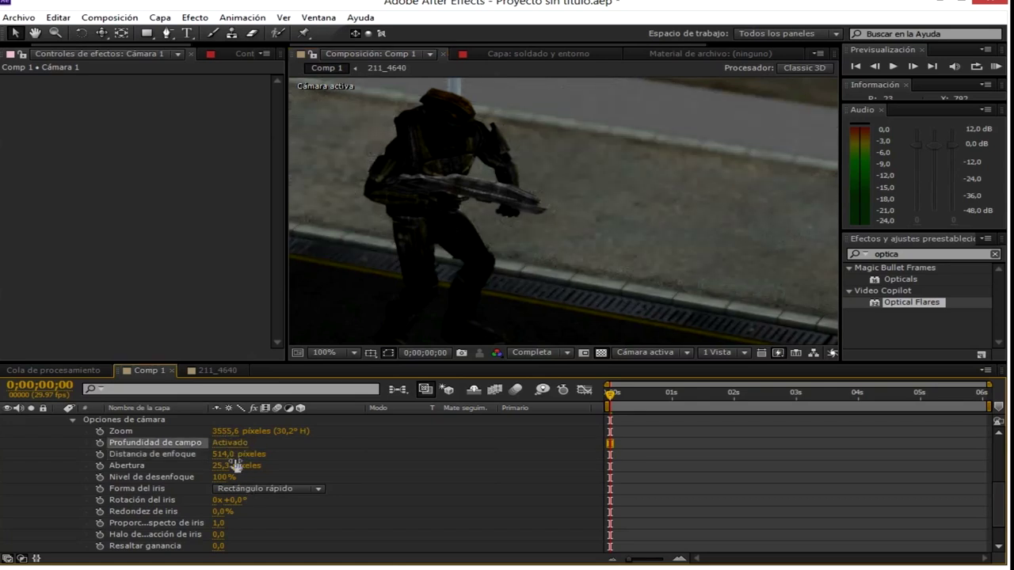
{"action": "left_click_drag", "start_coordinate": [235, 455], "coordinate": [238, 461]}
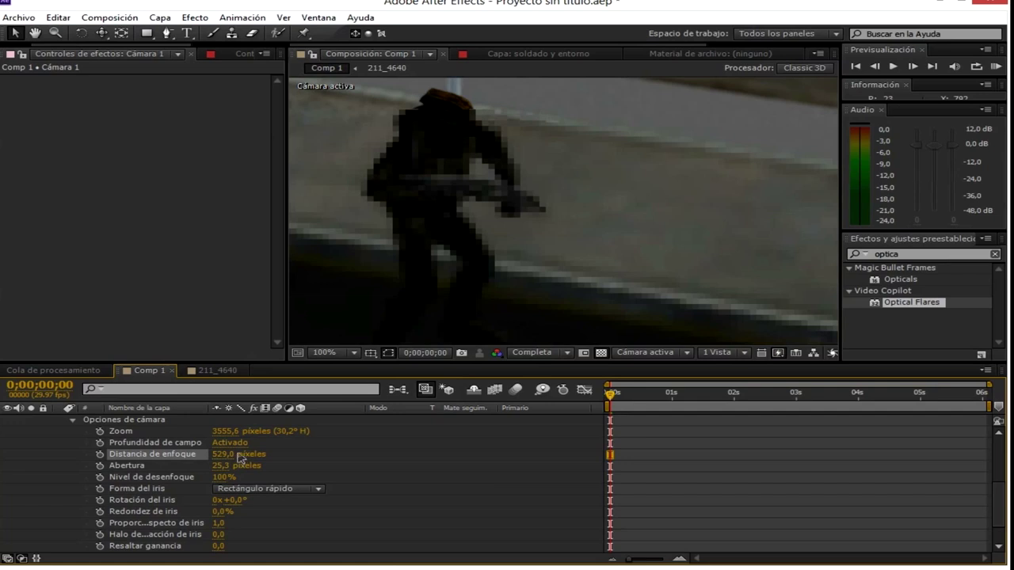
{"action": "scroll", "coordinate": [430, 214], "scroll_direction": "up", "scroll_amount": 1}
{"action": "scroll", "coordinate": [543, 317], "scroll_direction": "up", "scroll_amount": 1}
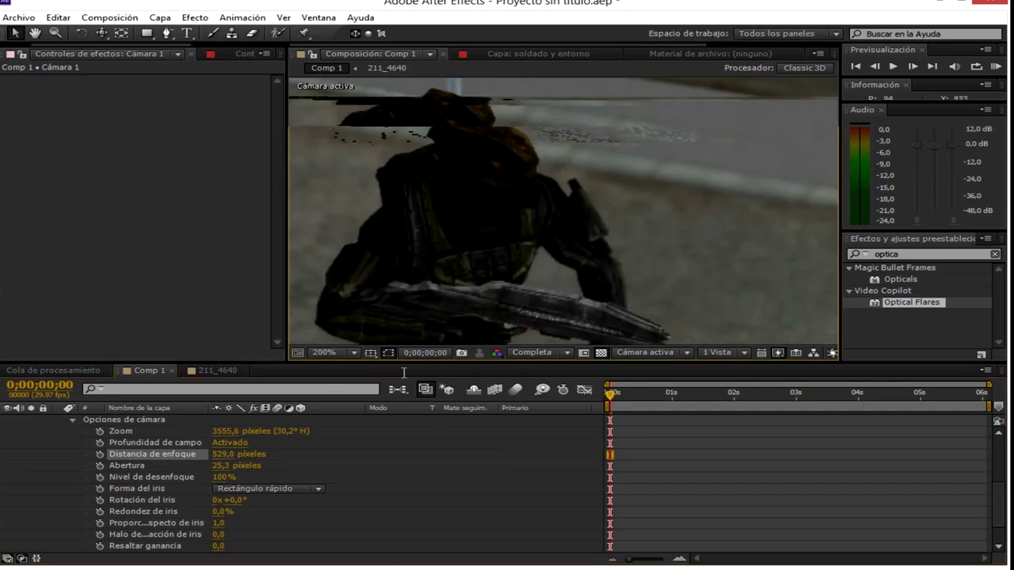
{"action": "left_click", "coordinate": [229, 445]}
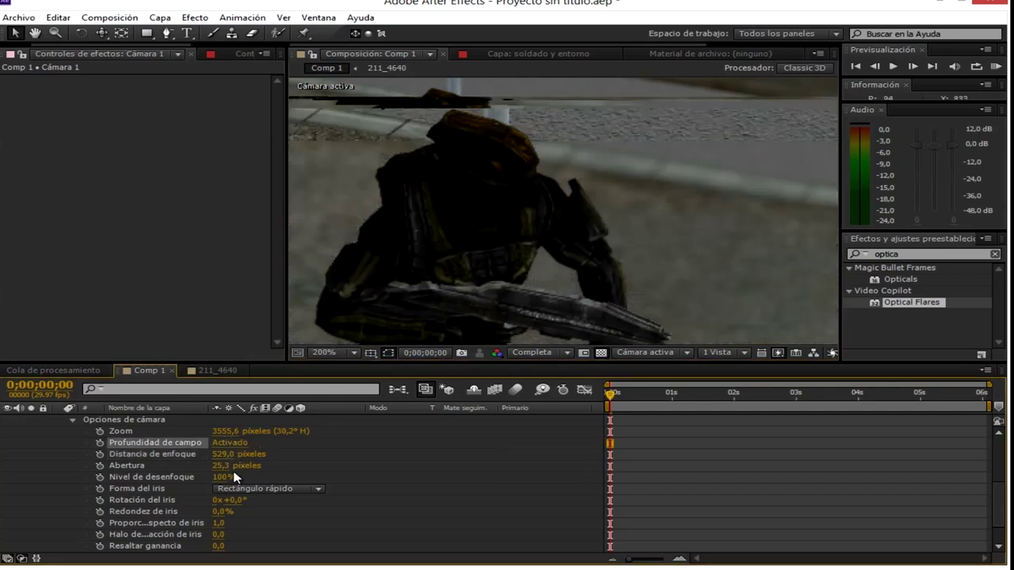
{"action": "left_click_drag", "start_coordinate": [225, 455], "coordinate": [232, 455]}
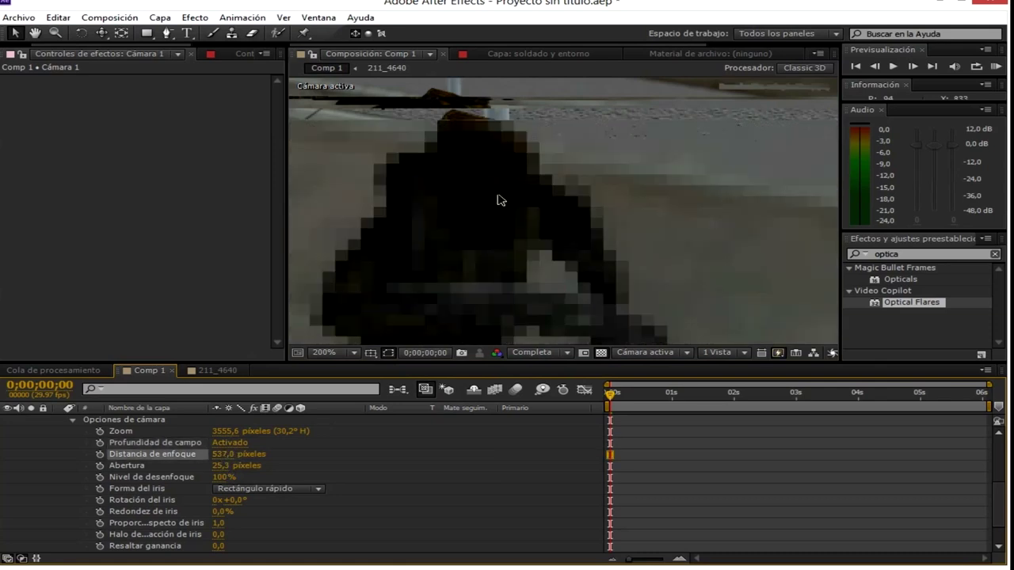
{"action": "scroll", "coordinate": [501, 200], "scroll_direction": "down", "scroll_amount": 1}
{"action": "scroll", "coordinate": [500, 204], "scroll_direction": "down", "scroll_amount": 1}
{"action": "scroll", "coordinate": [511, 135], "scroll_direction": "down", "scroll_amount": 1}
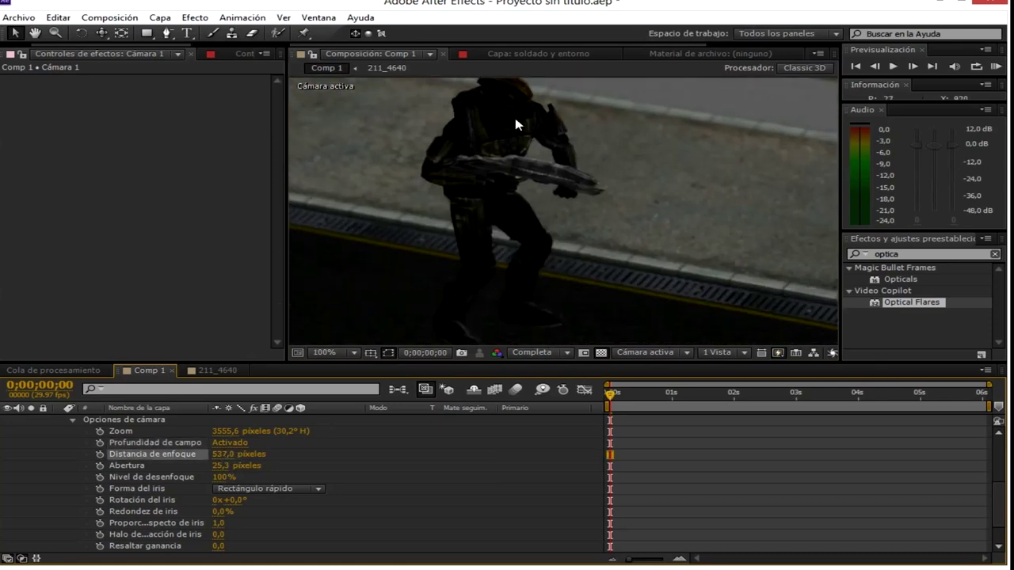
{"action": "scroll", "coordinate": [495, 179], "scroll_direction": "down", "scroll_amount": 1}
{"action": "scroll", "coordinate": [476, 206], "scroll_direction": "down", "scroll_amount": 1}
{"action": "scroll", "coordinate": [384, 321], "scroll_direction": "up", "scroll_amount": 1}
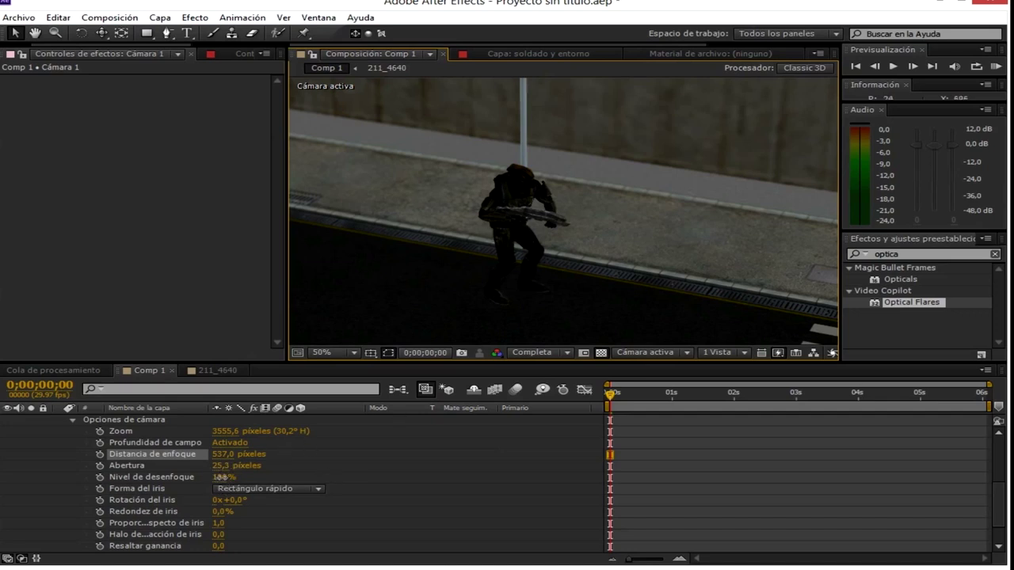
- Raise Nivel de desenfoque to 147% and keyframe depth of field and focus distance
{"action": "left_click_drag", "start_coordinate": [220, 477], "coordinate": [257, 477]}
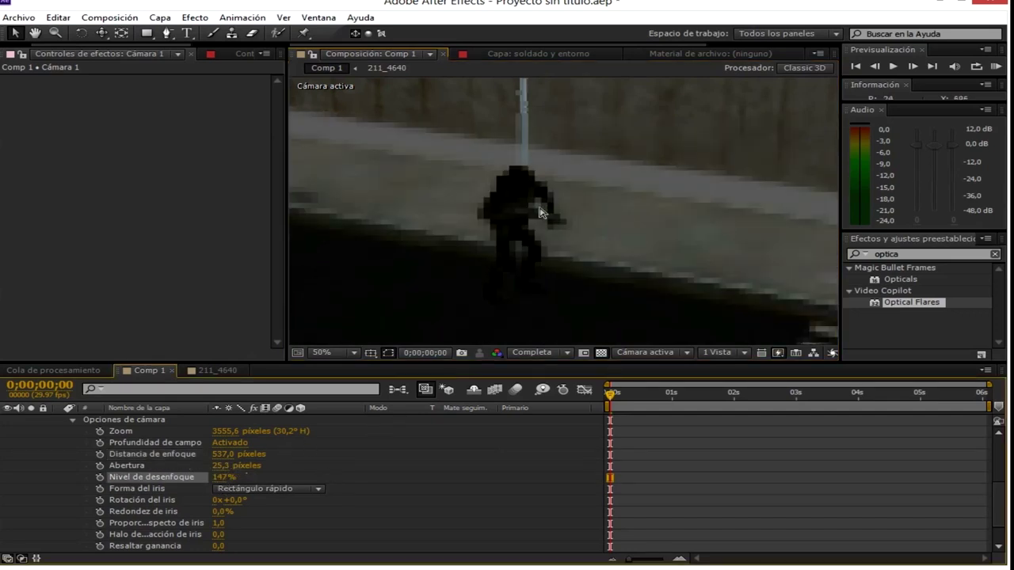
{"action": "mouse_move", "coordinate": [537, 216]}
{"action": "left_mouse_down"}
{"action": "mouse_move", "coordinate": [502, 299]}
{"action": "mouse_move", "coordinate": [496, 233]}
{"action": "left_mouse_up"}
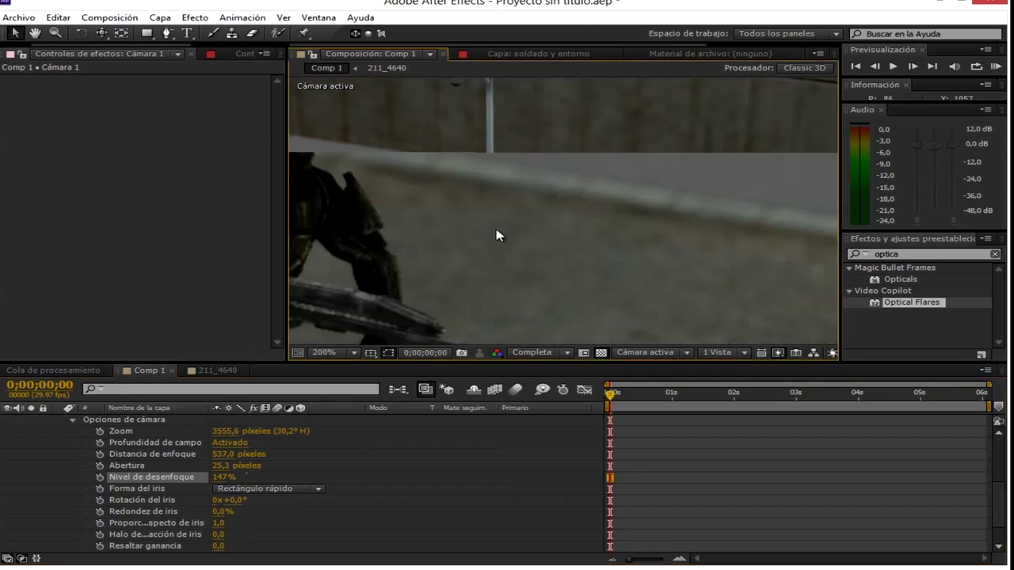
{"action": "scroll", "coordinate": [496, 233], "scroll_direction": "down", "scroll_amount": 1}
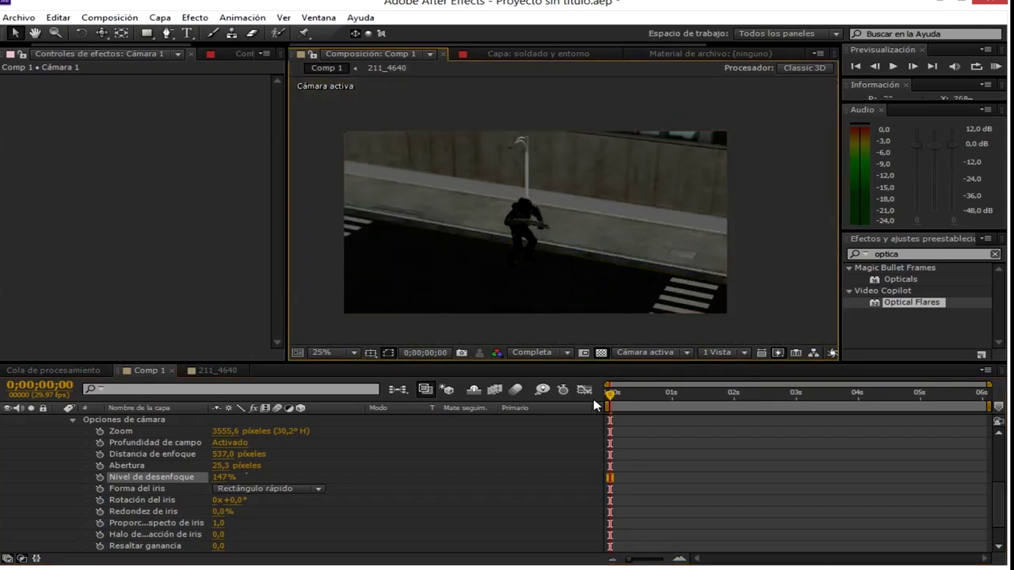
{"action": "left_click", "coordinate": [99, 443]}
{"action": "left_click", "coordinate": [100, 454]}
- At about 2 seconds, key the focus distance at 224 px, passing through 250
{"action": "left_click_drag", "start_coordinate": [614, 395], "coordinate": [740, 396]}
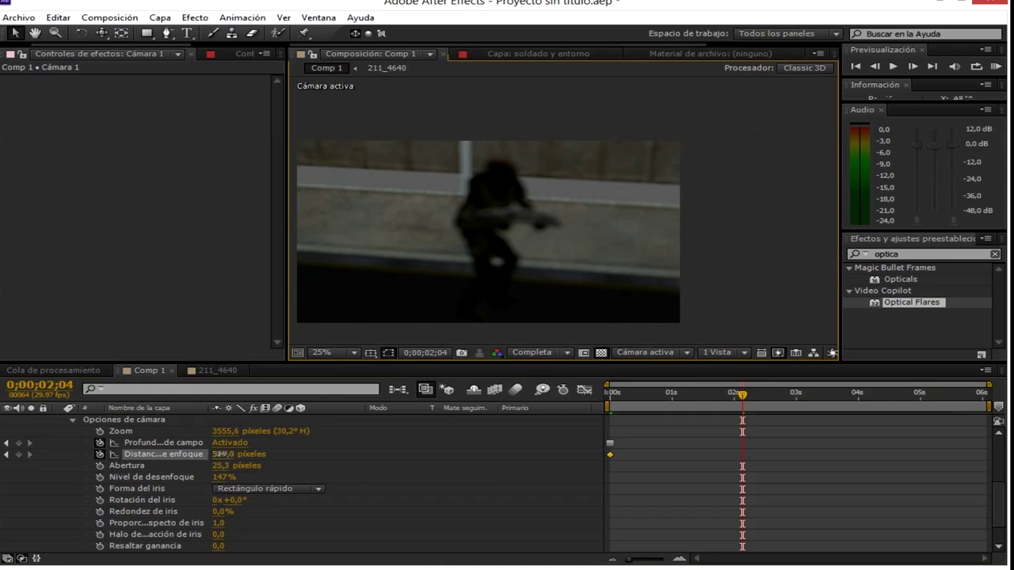
{"action": "left_click_drag", "start_coordinate": [219, 454], "coordinate": [222, 465]}
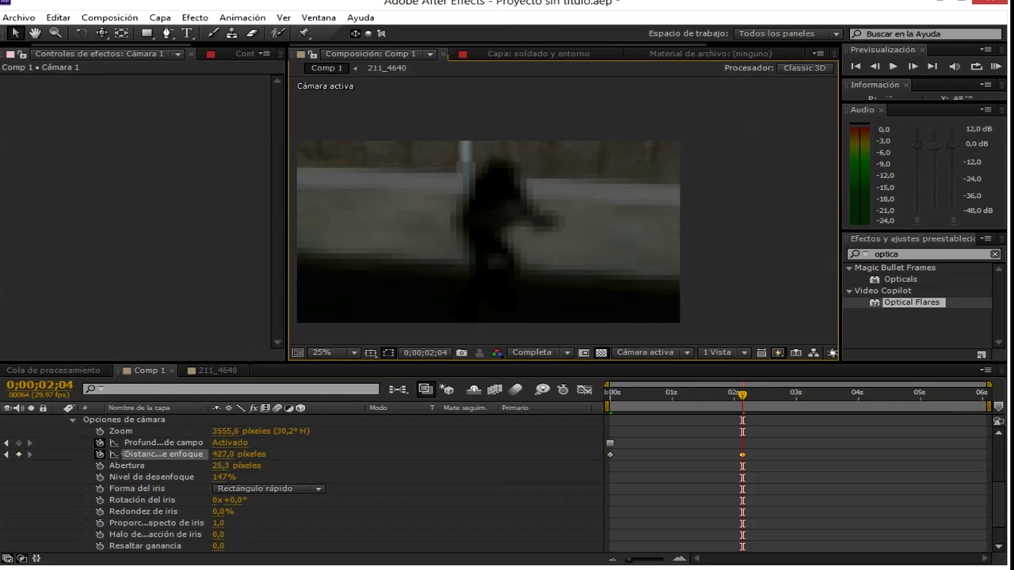
{"action": "left_click", "coordinate": [225, 456]}
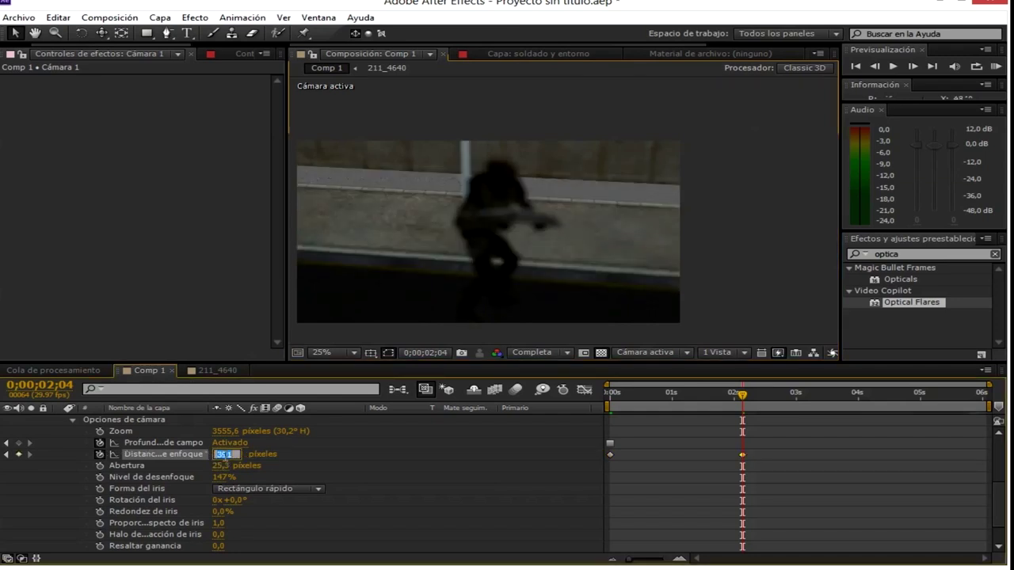
{"action": "type", "text": "50"}
{"action": "key", "text": "Return"}
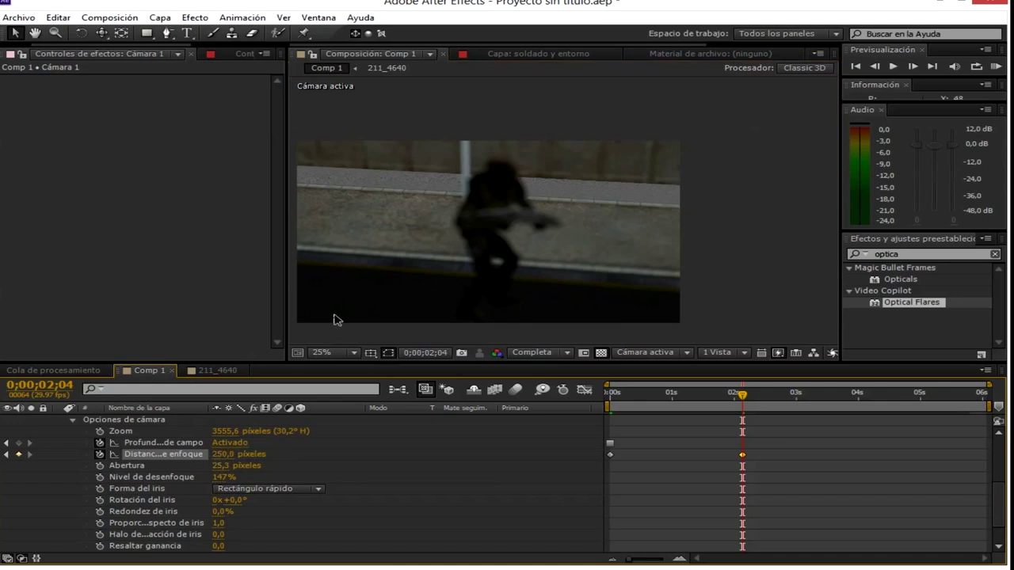
{"action": "scroll", "coordinate": [423, 229], "scroll_direction": "up", "scroll_amount": 4}
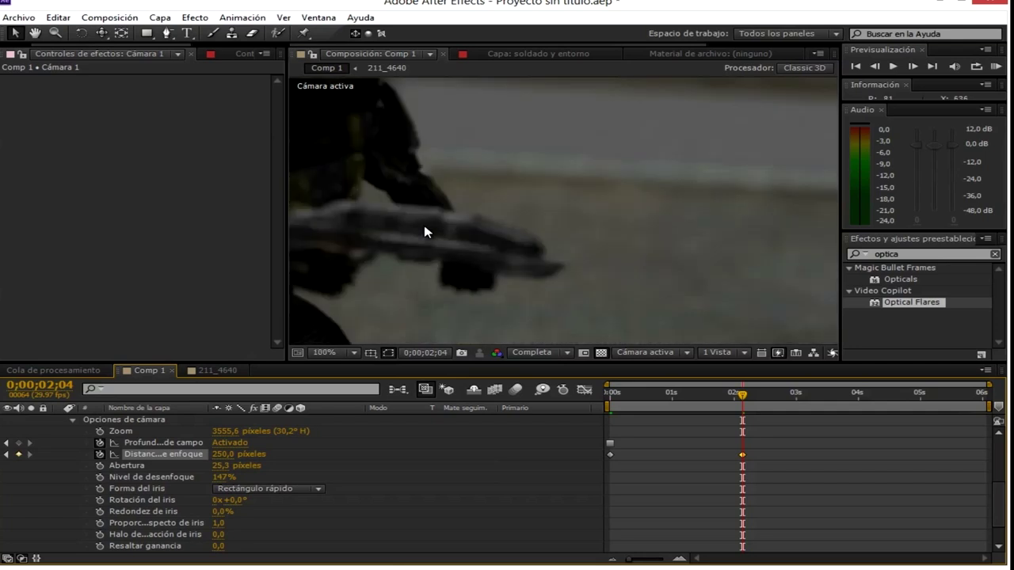
{"action": "scroll", "coordinate": [568, 253], "scroll_direction": "up", "scroll_amount": 1}
{"action": "scroll", "coordinate": [457, 258], "scroll_direction": "down", "scroll_amount": 3}
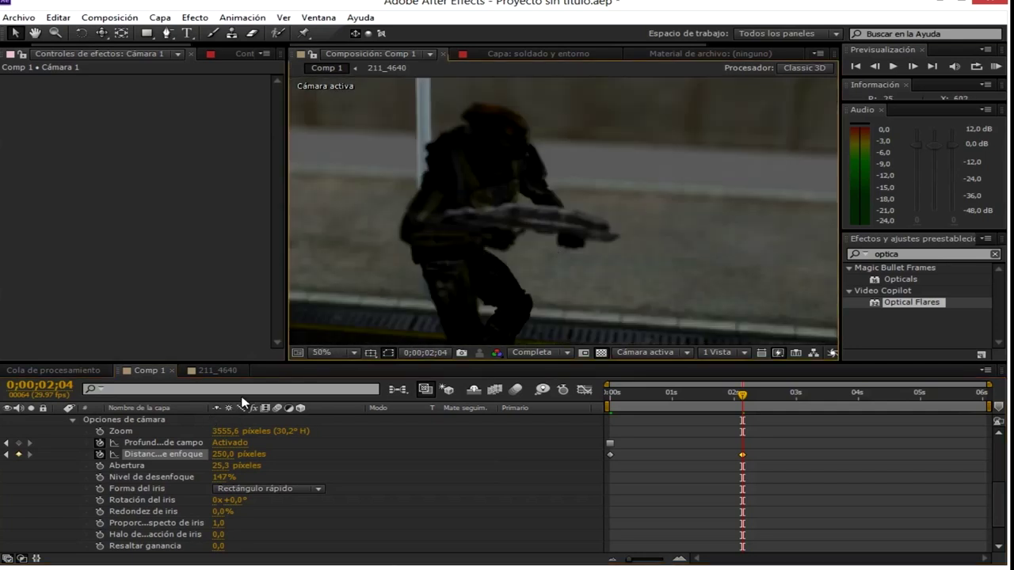
{"action": "left_click_drag", "start_coordinate": [228, 454], "coordinate": [209, 457]}
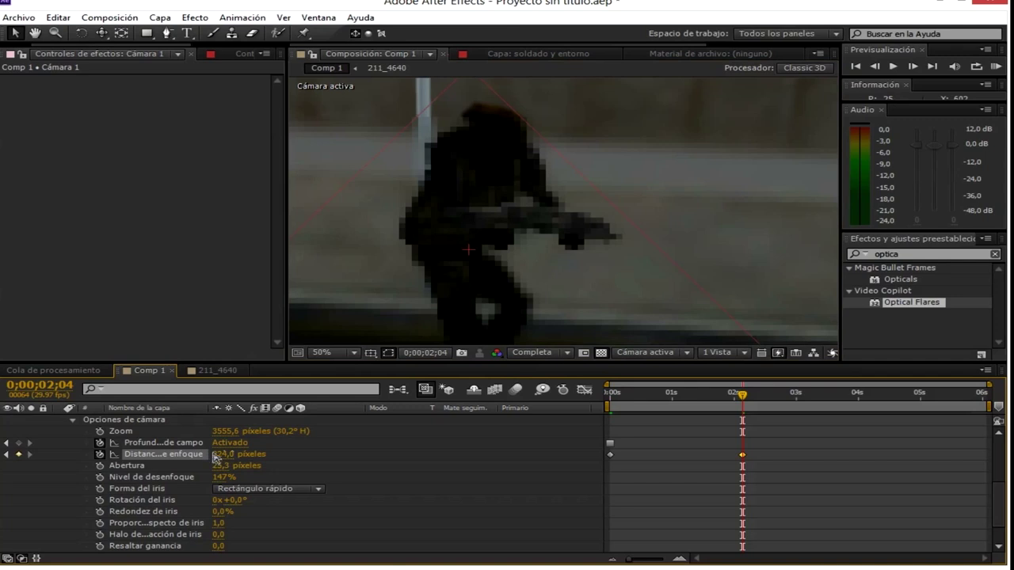
{"action": "left_click_drag", "start_coordinate": [215, 458], "coordinate": [211, 458]}
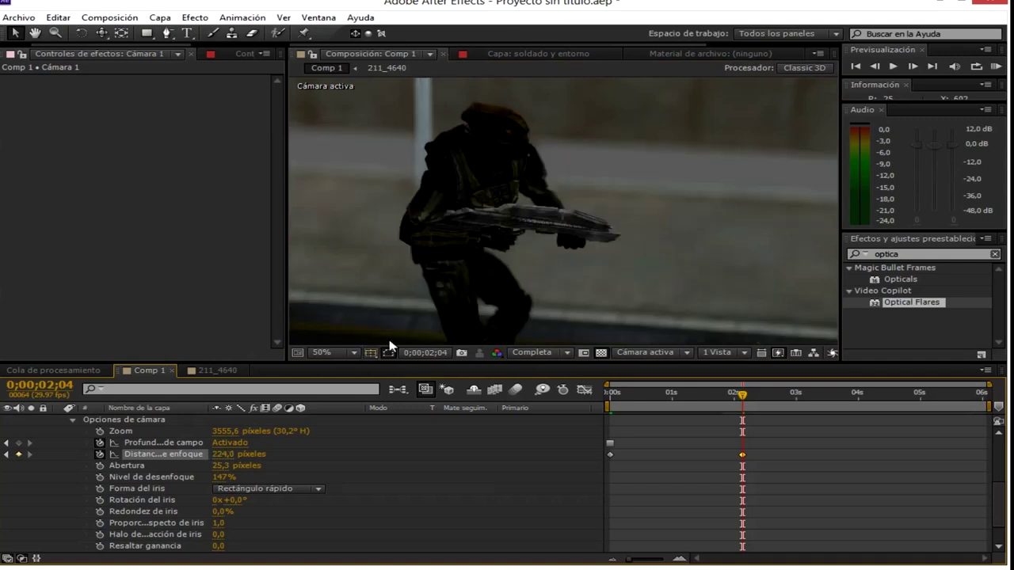
{"action": "scroll", "coordinate": [429, 287], "scroll_direction": "down", "scroll_amount": 2}
- At about 4 seconds, pull the focus distance down to 115 px with the soldier centred
{"action": "mouse_move", "coordinate": [471, 233]}
{"action": "left_mouse_down"}
{"action": "mouse_move", "coordinate": [431, 234]}
{"action": "mouse_move", "coordinate": [394, 265]}
{"action": "left_mouse_up"}
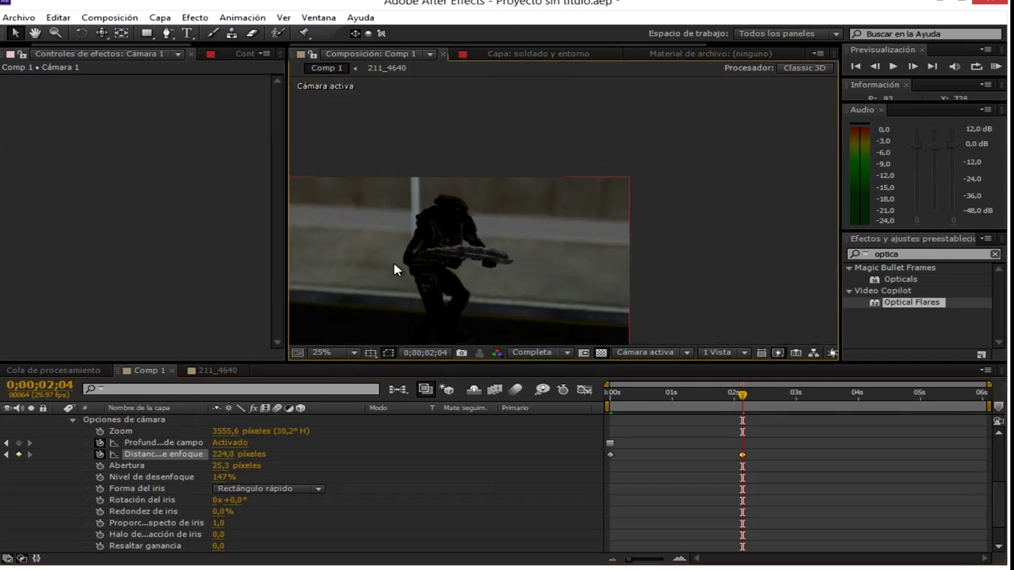
{"action": "scroll", "coordinate": [403, 269], "scroll_direction": "up", "scroll_amount": 2}
{"action": "left_click_drag", "start_coordinate": [533, 244], "coordinate": [710, 323]}
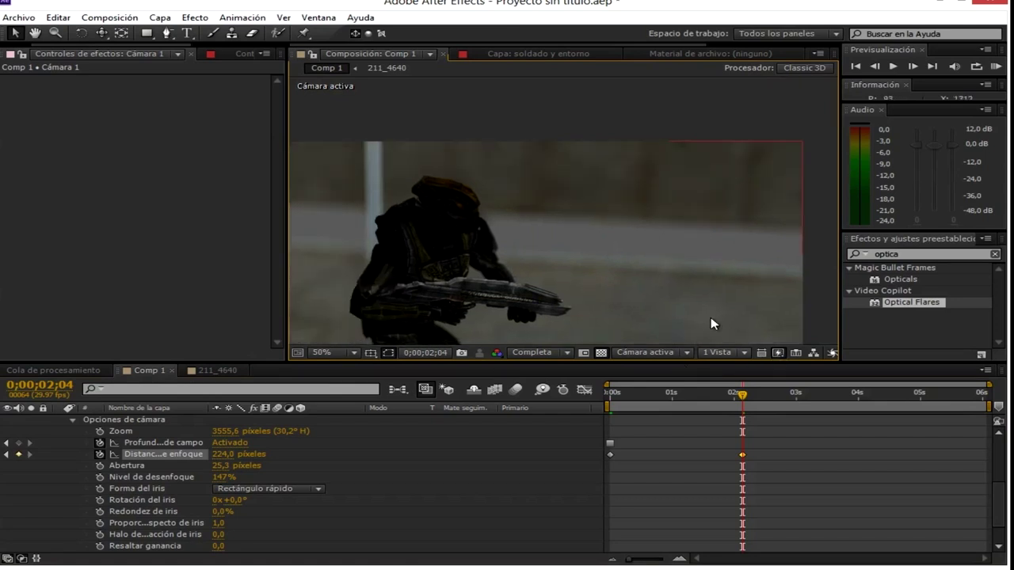
{"action": "left_click_drag", "start_coordinate": [745, 392], "coordinate": [874, 385]}
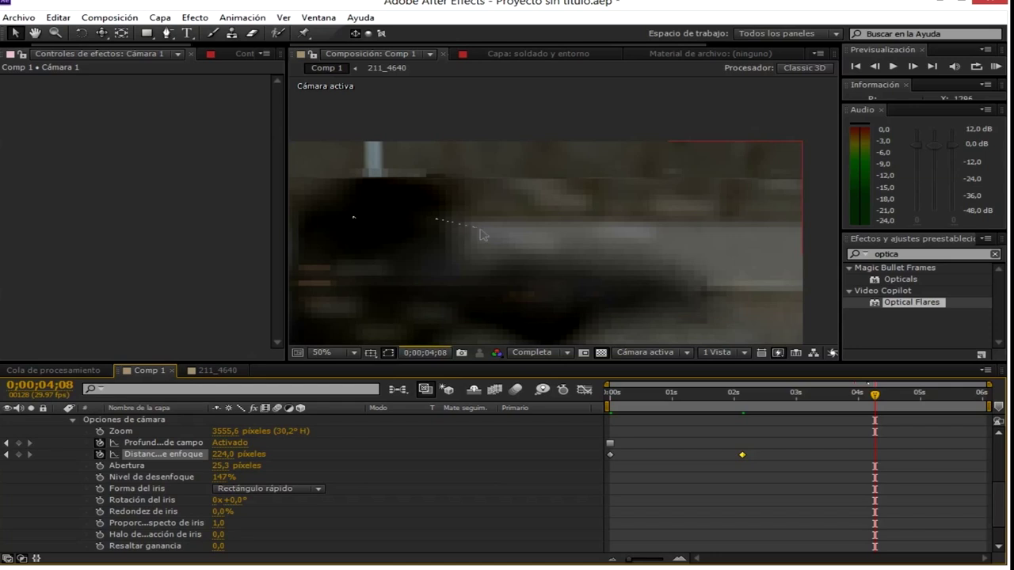
{"action": "scroll", "coordinate": [480, 242], "scroll_direction": "down", "scroll_amount": 2}
{"action": "left_click_drag", "start_coordinate": [475, 244], "coordinate": [480, 208]}
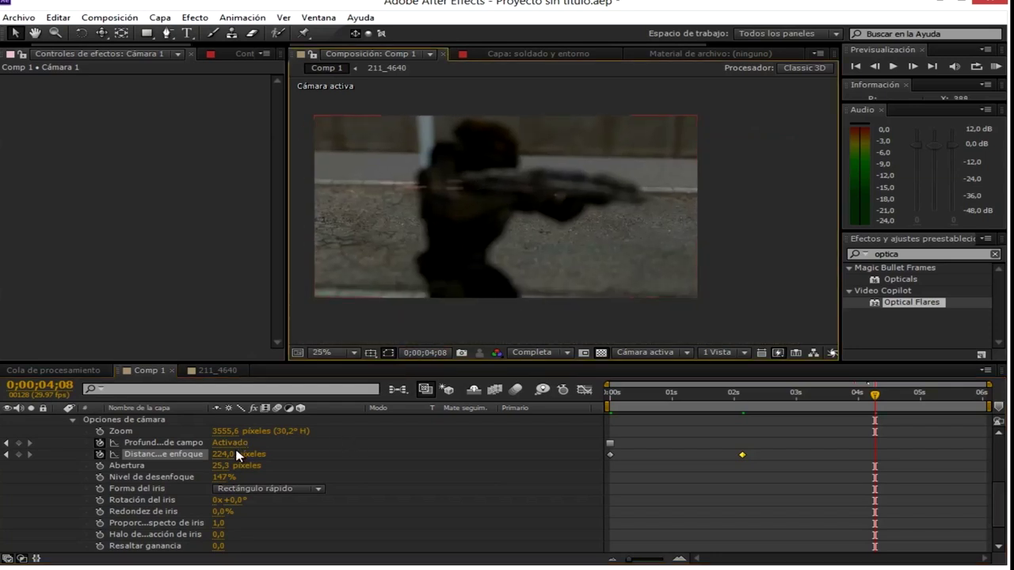
{"action": "left_click_drag", "start_coordinate": [209, 452], "coordinate": [210, 456]}
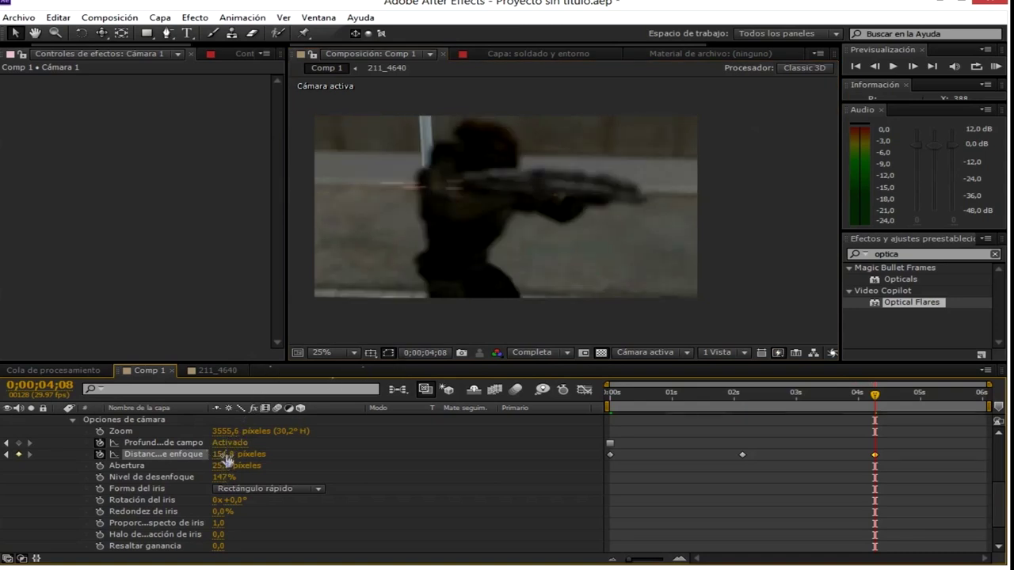
{"action": "left_click_drag", "start_coordinate": [222, 453], "coordinate": [207, 454]}
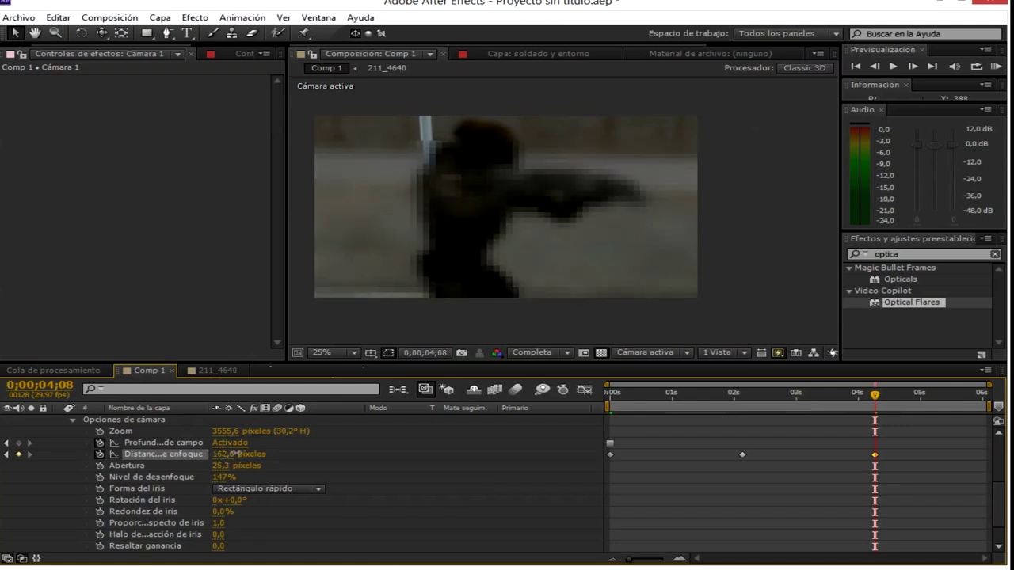
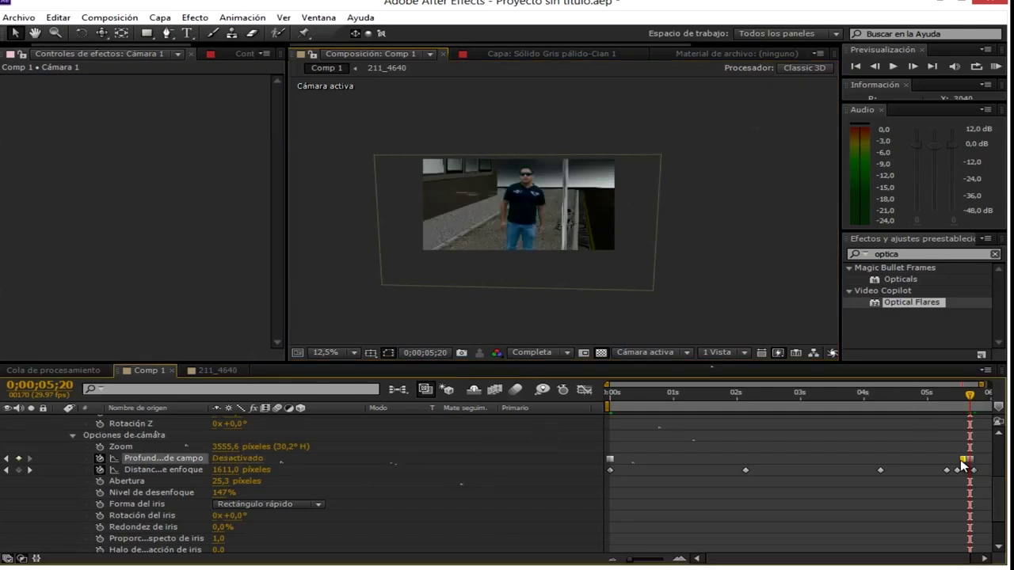
- Select the depth of field keyframe at the playhead
{"action": "left_click", "coordinate": [963, 466]}
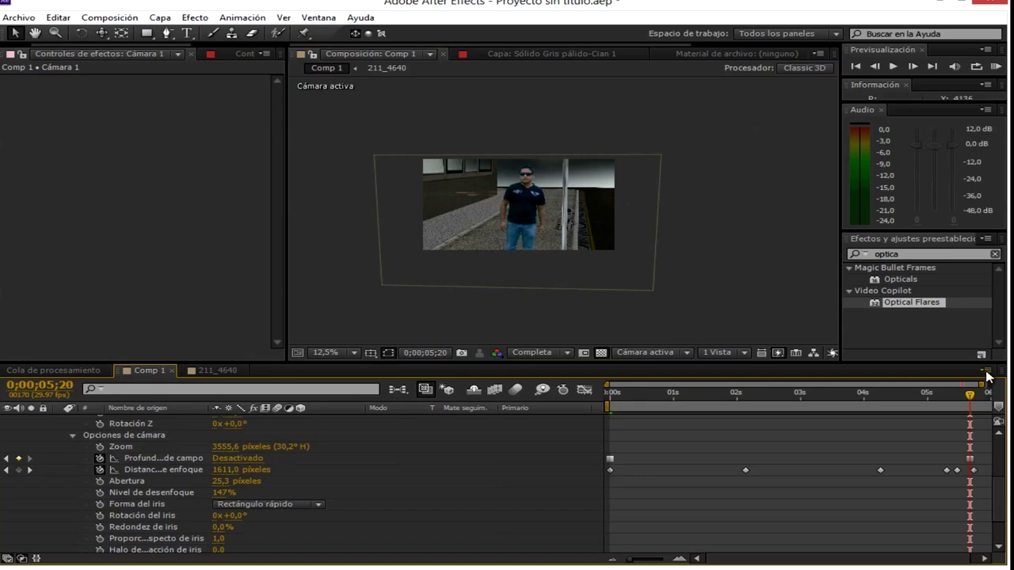
{"action": "left_click", "coordinate": [970, 459]}
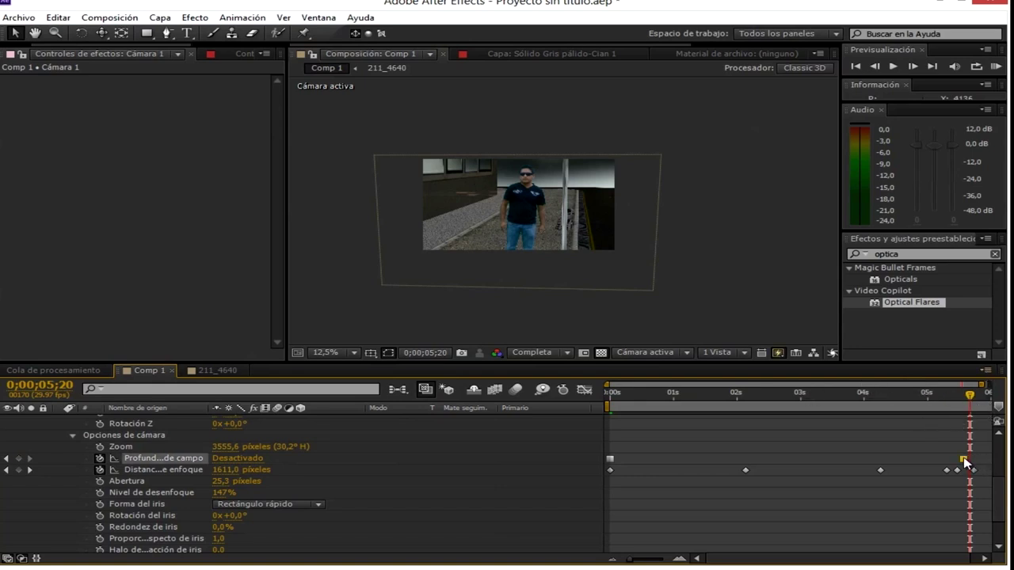
{"action": "left_click", "coordinate": [234, 459]}
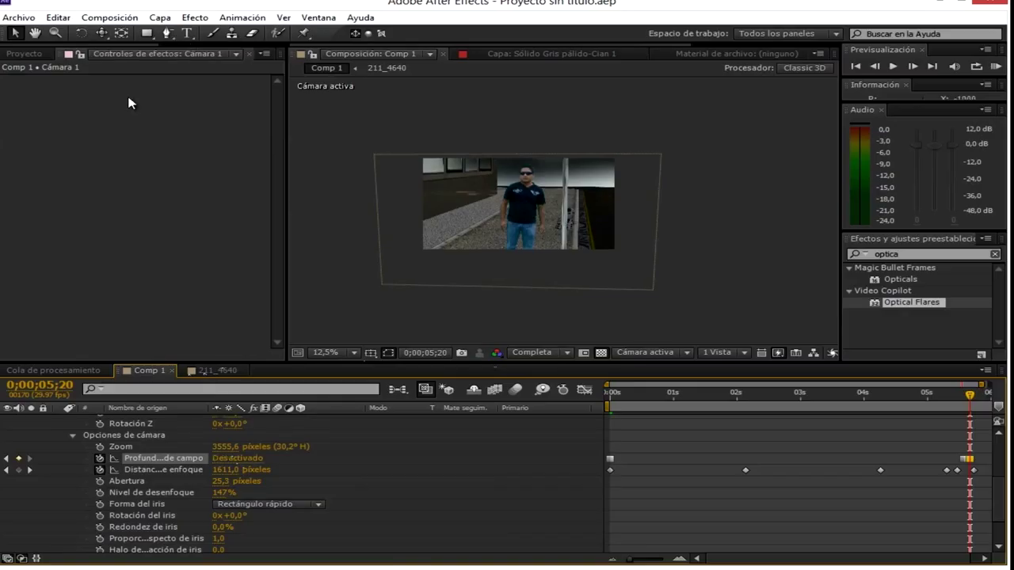
- Nest Comp 1 inside a new composition, Comp 2
{"action": "left_click", "coordinate": [37, 54]}
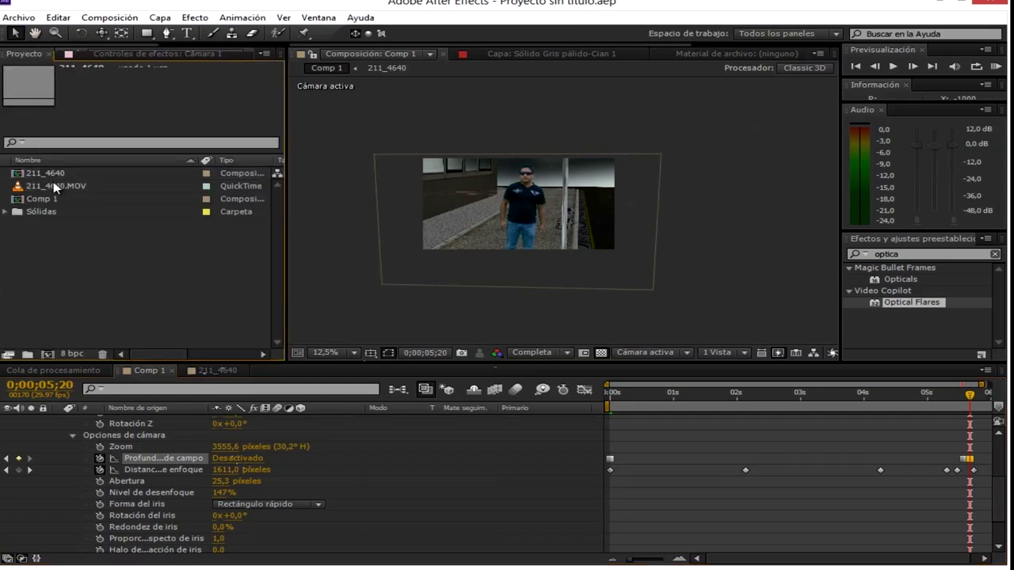
{"action": "left_click", "coordinate": [41, 199]}
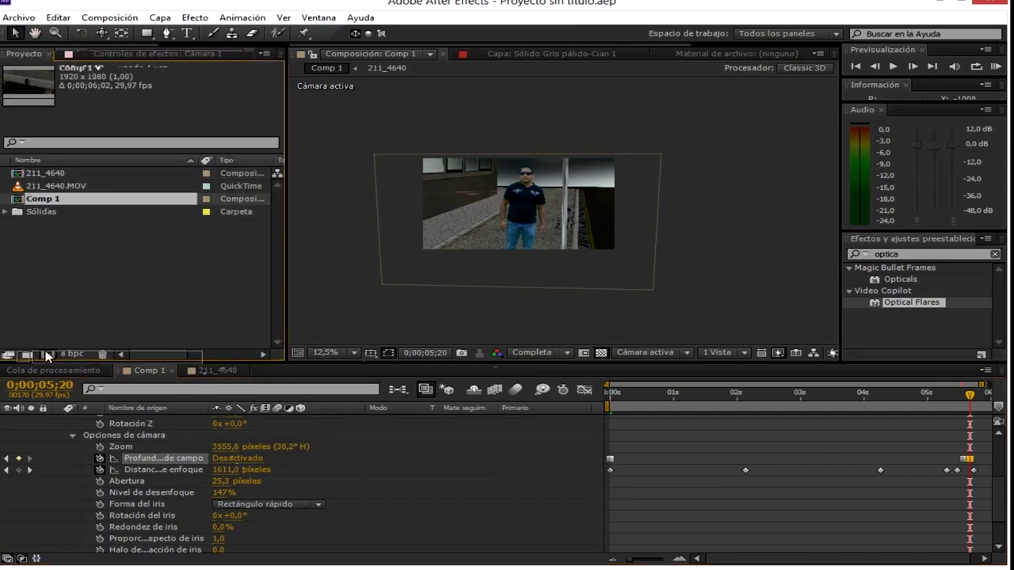
{"action": "left_click_drag", "start_coordinate": [54, 358], "coordinate": [50, 355]}
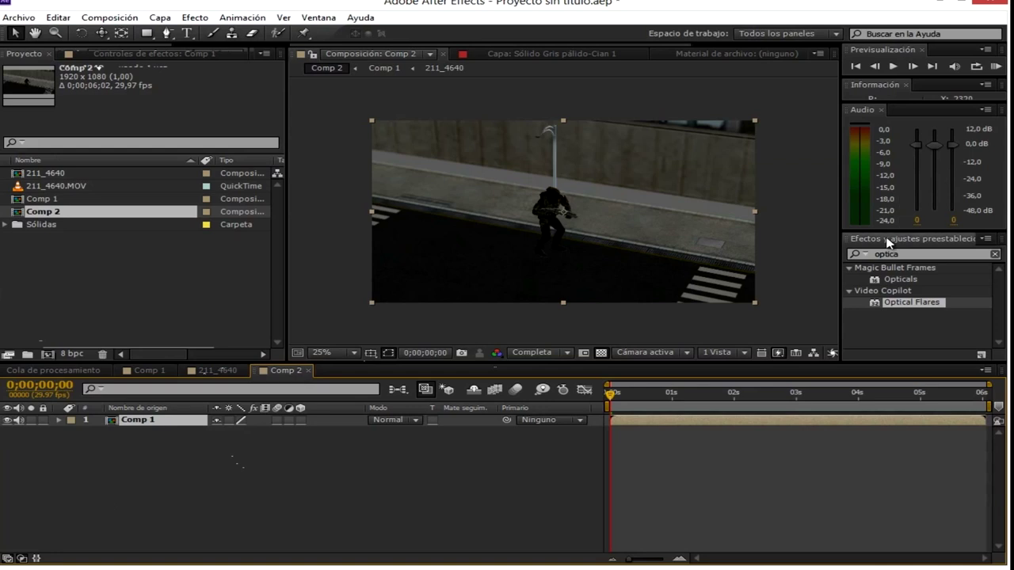
{"action": "key", "text": "space"}
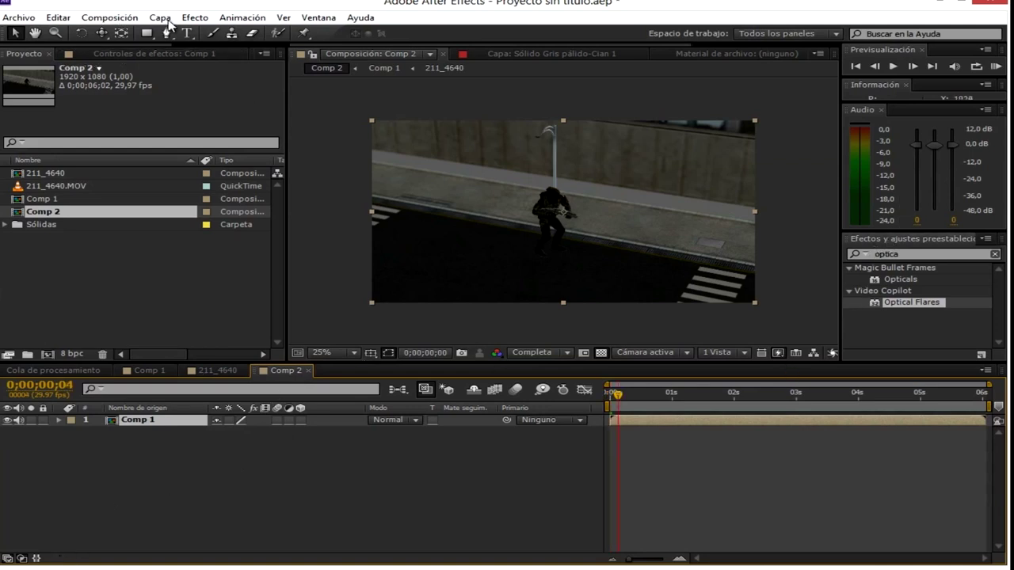
- Apply Magic Bullet Looks to the Comp 1 layer and open the Looks editor
{"action": "left_click", "coordinate": [207, 22]}
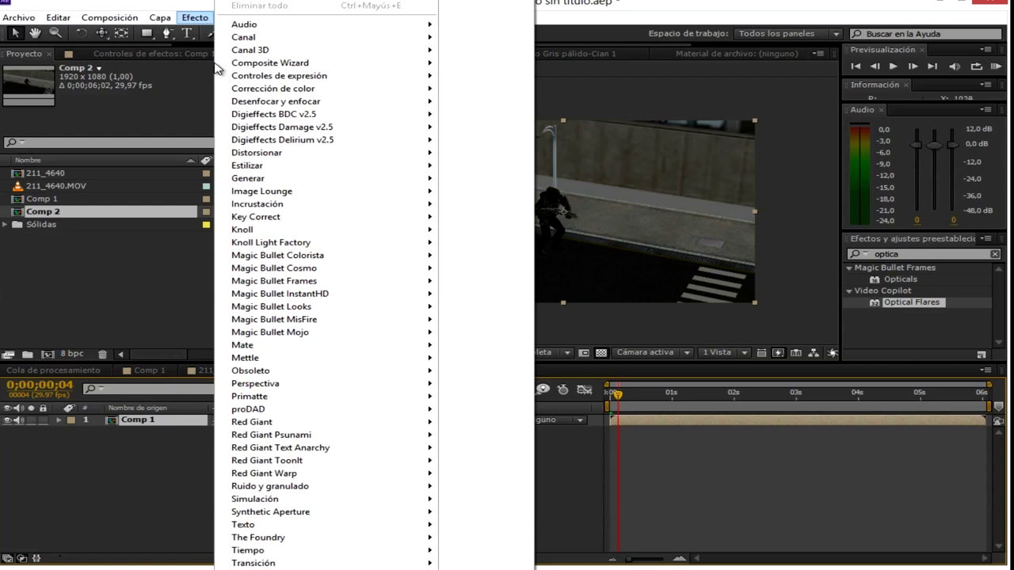
{"action": "key", "text": "Escape"}
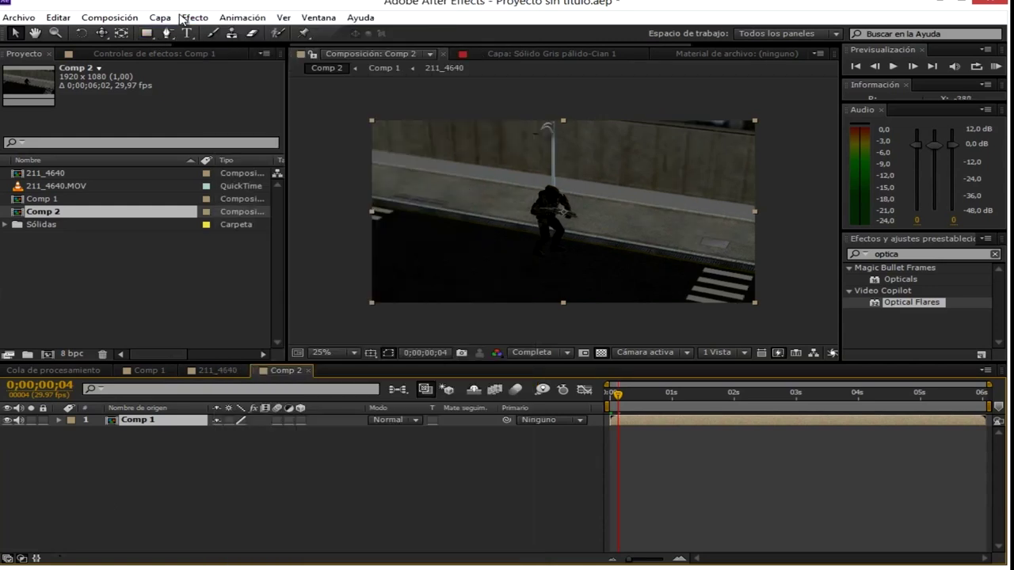
{"action": "left_click", "coordinate": [195, 18]}
{"action": "mouse_move", "coordinate": [333, 307]}
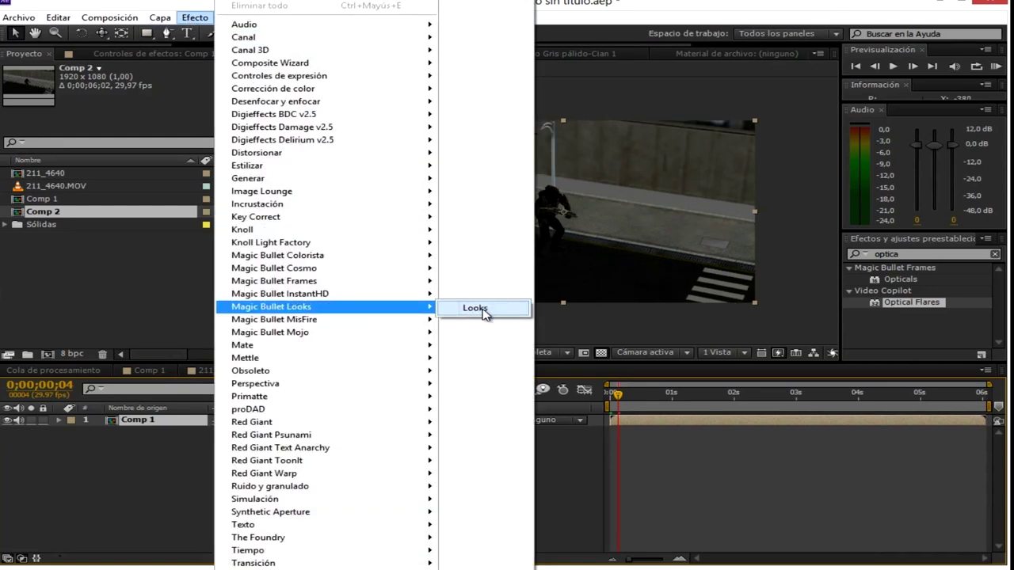
{"action": "left_click", "coordinate": [484, 310]}
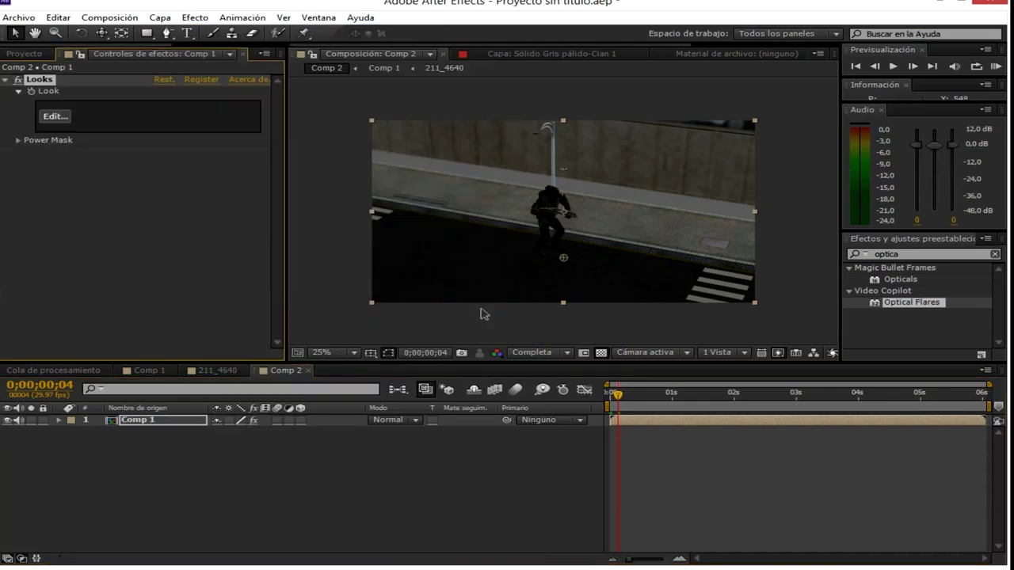
{"action": "left_click", "coordinate": [65, 116]}
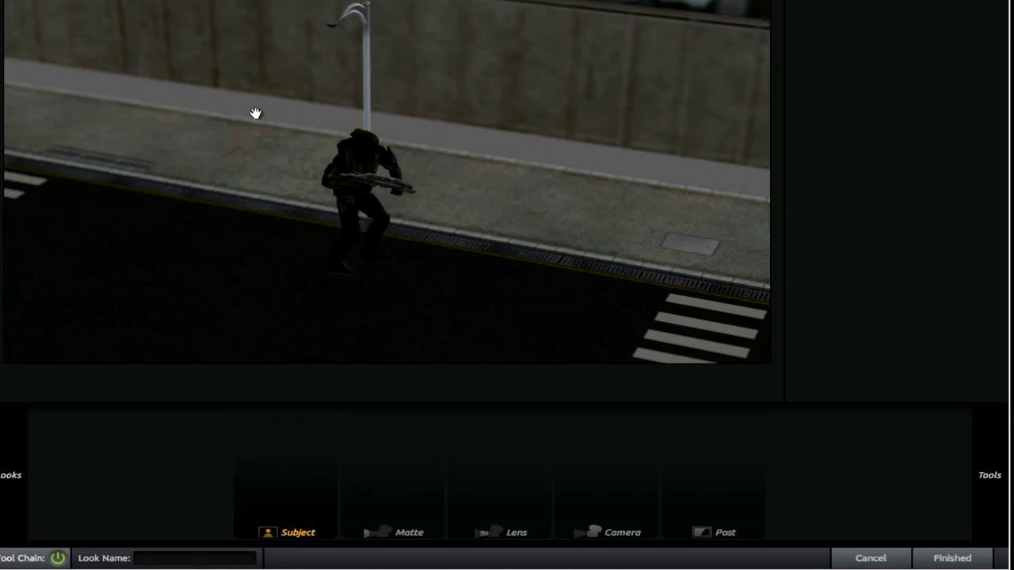
- Try the Shadow Lift, Invasion and Neo looks, then settle on Blockbuster
{"action": "mouse_move", "coordinate": [12, 138]}
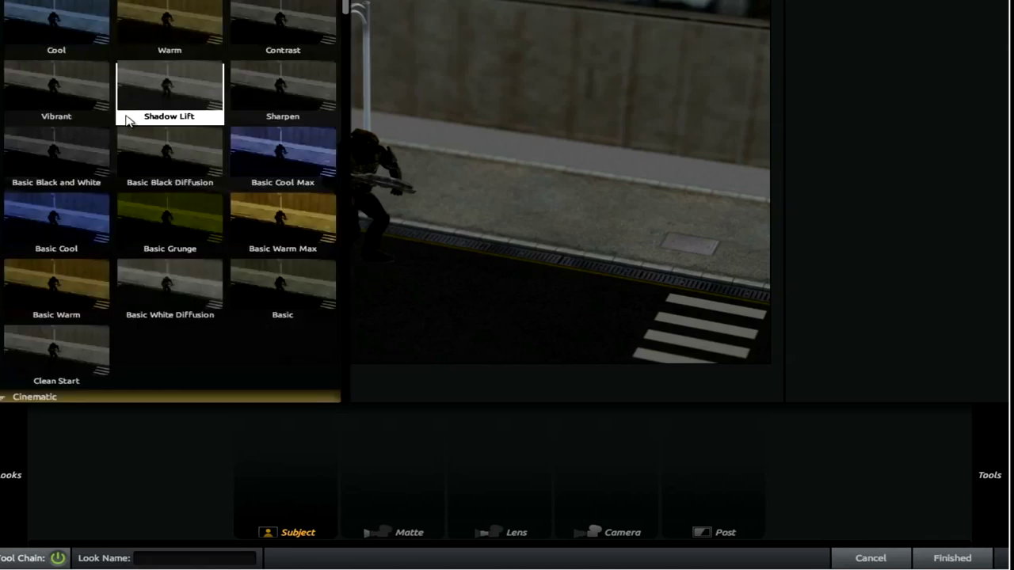
{"action": "left_click", "coordinate": [170, 88]}
{"action": "scroll", "coordinate": [119, 237], "scroll_direction": "down", "scroll_amount": 5}
{"action": "left_click", "coordinate": [53, 260]}
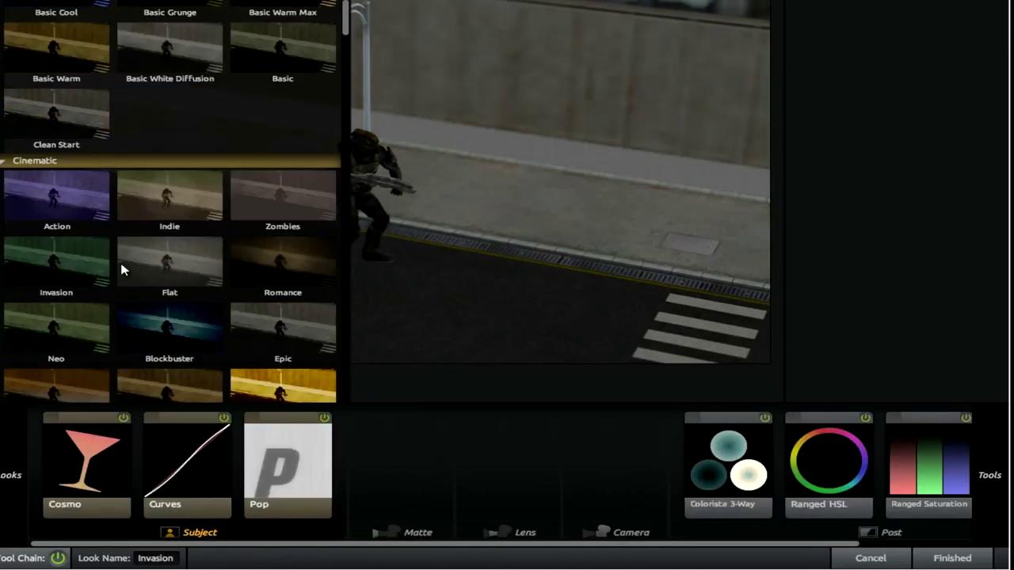
{"action": "scroll", "coordinate": [103, 279], "scroll_direction": "down", "scroll_amount": 1}
{"action": "left_click", "coordinate": [103, 278]}
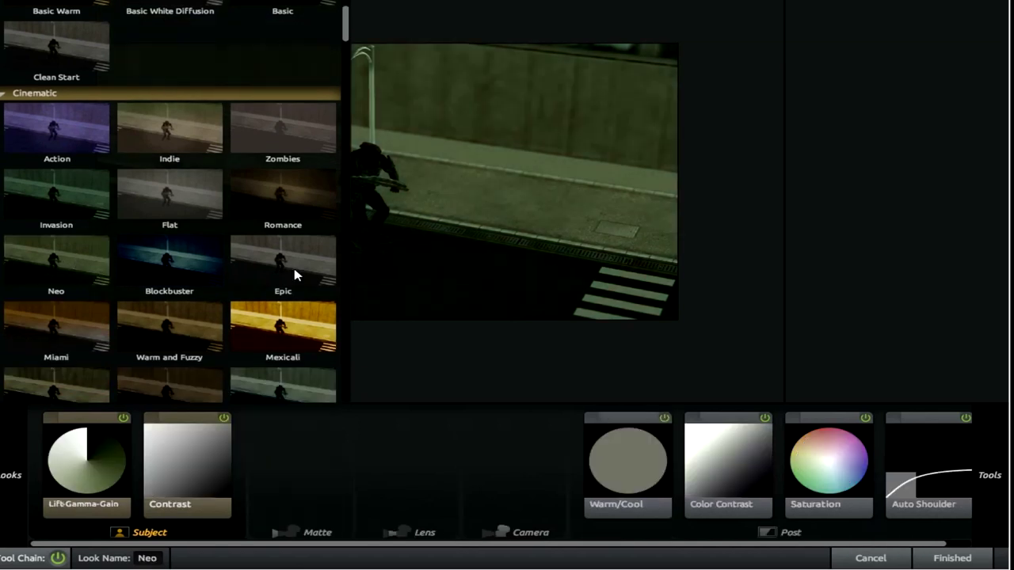
{"action": "scroll", "coordinate": [222, 261], "scroll_direction": "down", "scroll_amount": 1}
{"action": "left_click", "coordinate": [181, 229]}
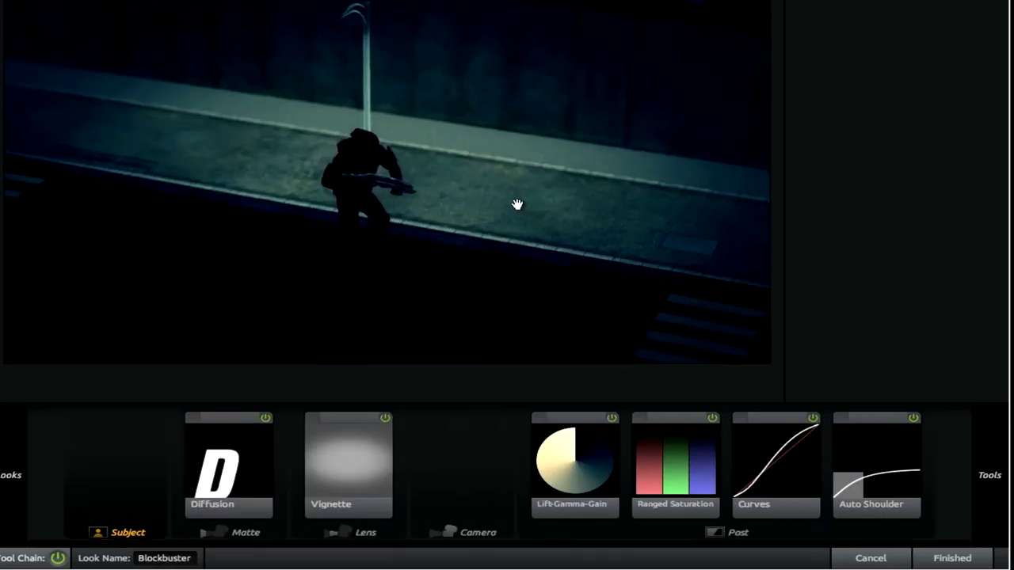
- Adjust Lift-Gamma-Gain to gamma space 8.95 with strength 21.0%
{"action": "left_click", "coordinate": [559, 456]}
{"action": "mouse_move", "coordinate": [911, 7]}
{"action": "left_mouse_down"}
{"action": "mouse_move", "coordinate": [972, 6]}
{"action": "mouse_move", "coordinate": [819, 26]}
{"action": "left_mouse_up"}
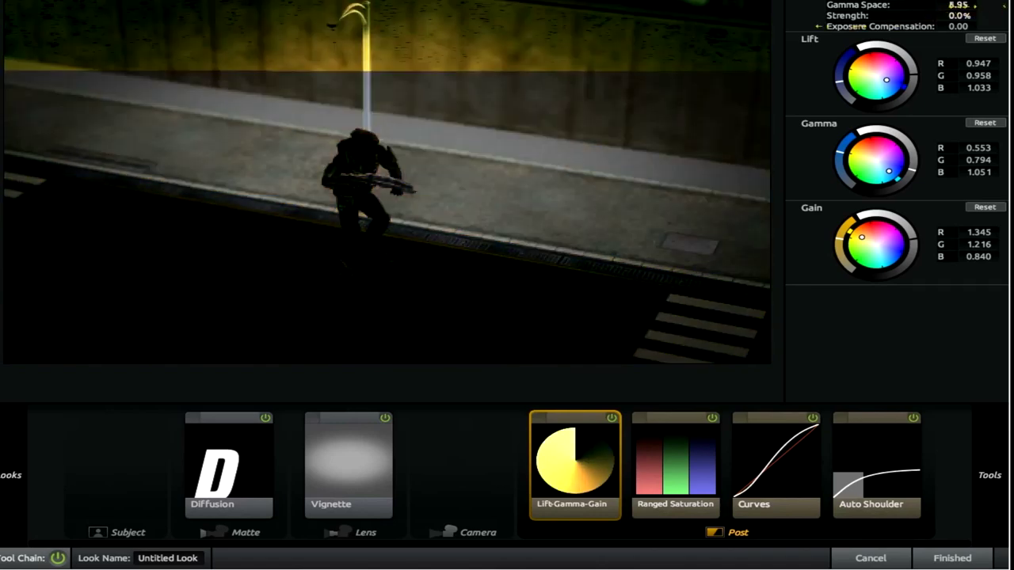
{"action": "mouse_move", "coordinate": [120, 169]}
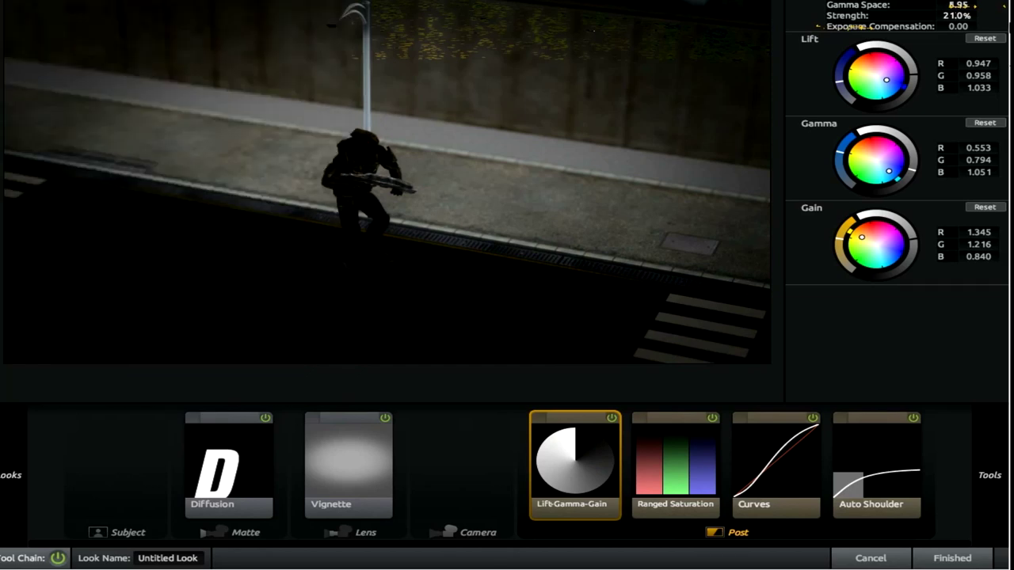
{"action": "mouse_move", "coordinate": [989, 476]}
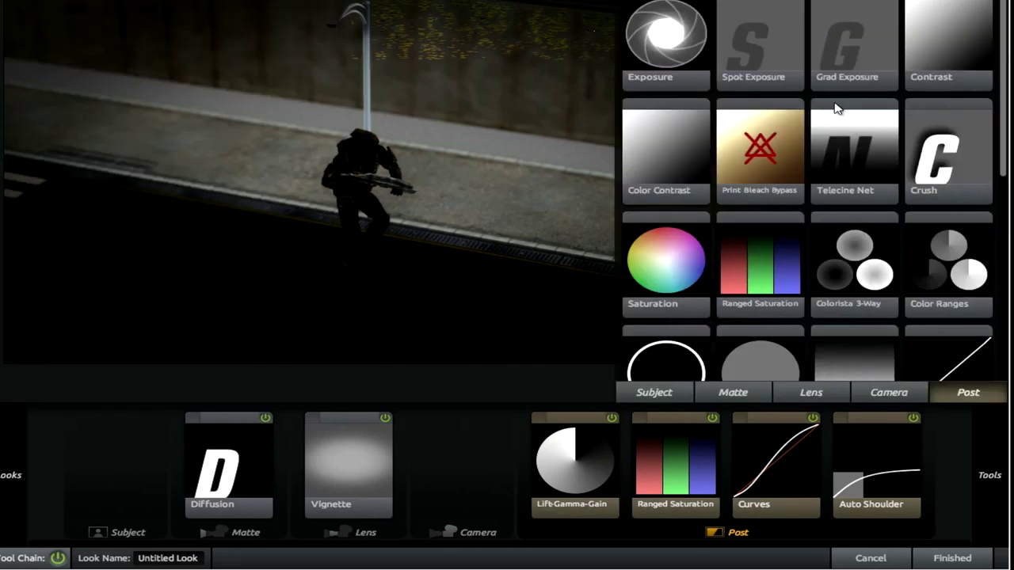
{"action": "left_click", "coordinate": [819, 396]}
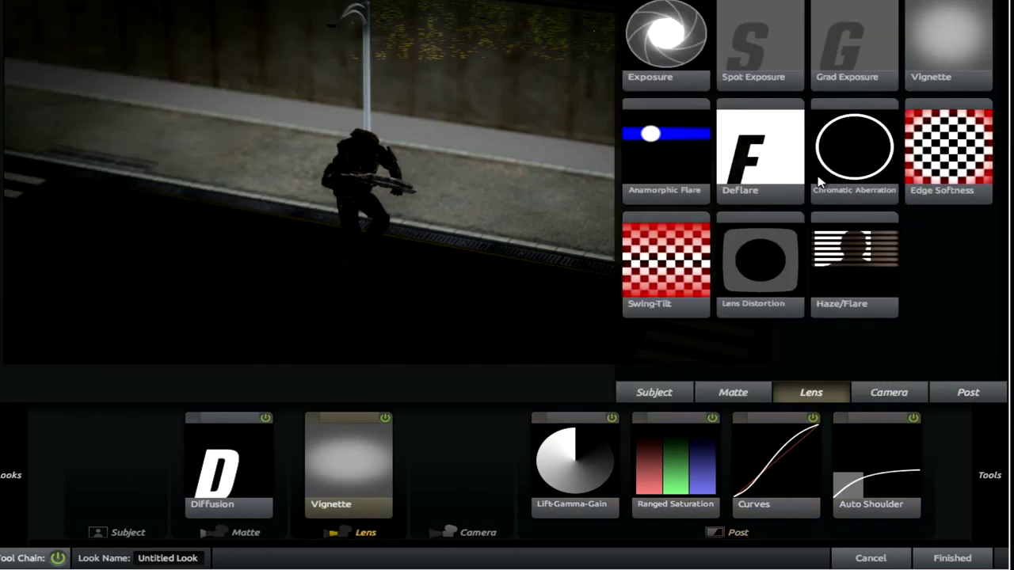
- Add Edge Softness and then a Vignette to the lens stage
{"action": "double_click", "coordinate": [961, 158]}
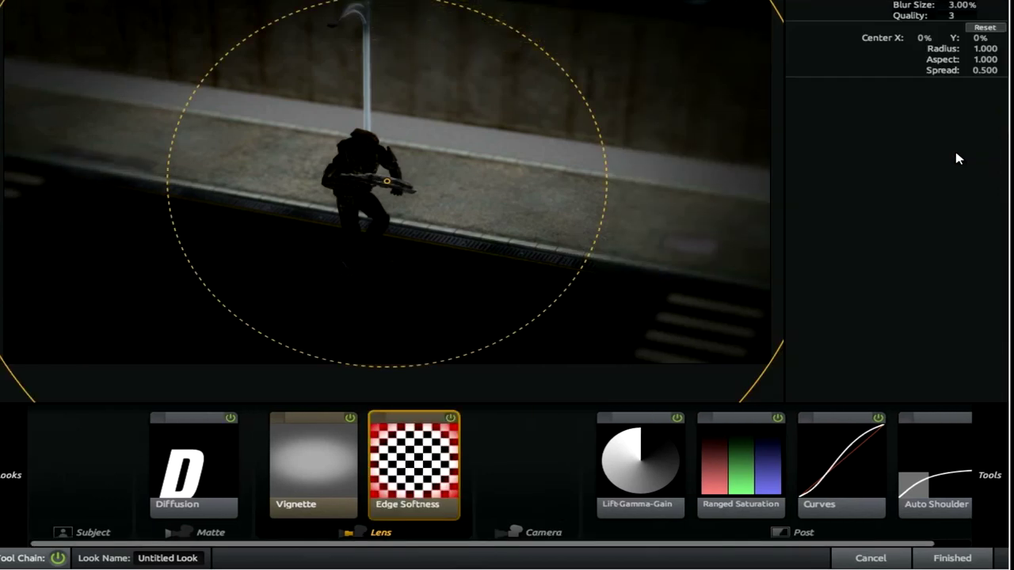
{"action": "left_click", "coordinate": [870, 557]}
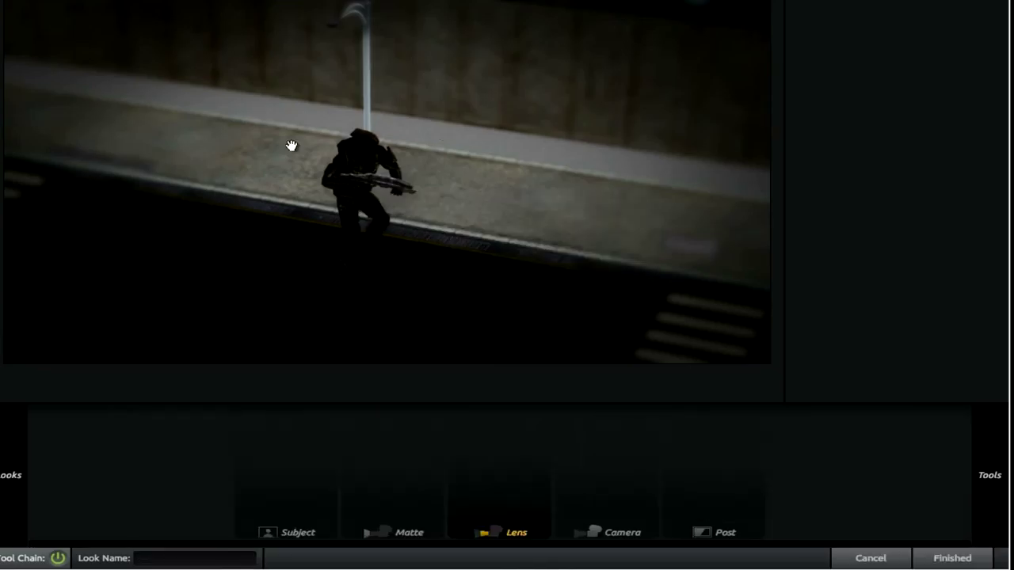
{"action": "mouse_move", "coordinate": [919, 198]}
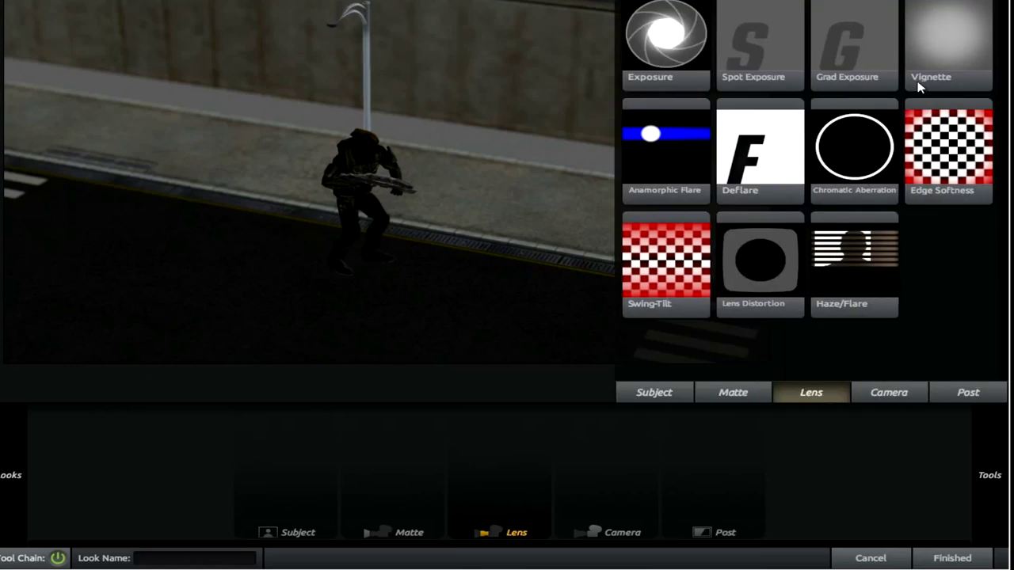
{"action": "double_click", "coordinate": [942, 141]}
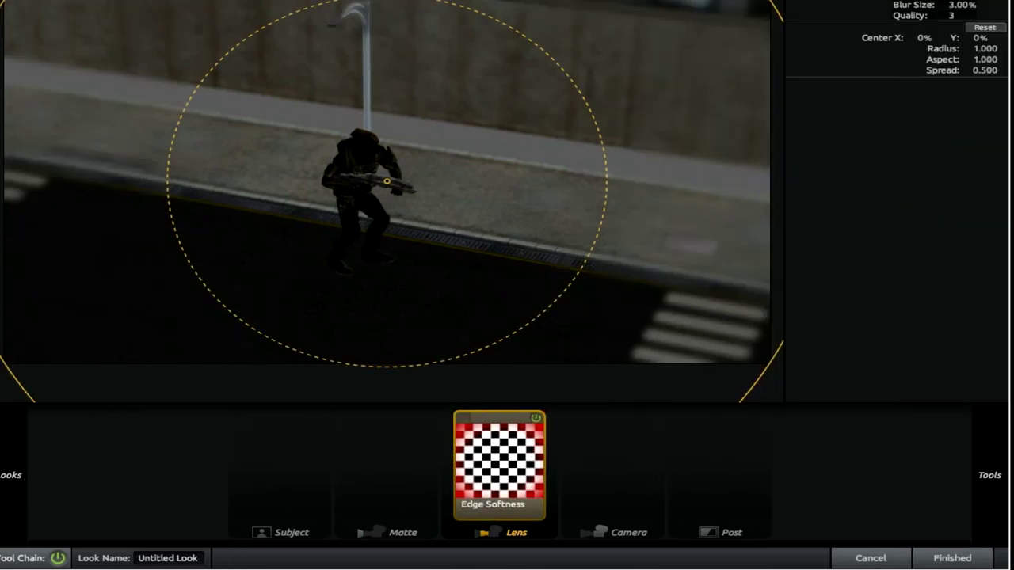
{"action": "key", "text": "Escape"}
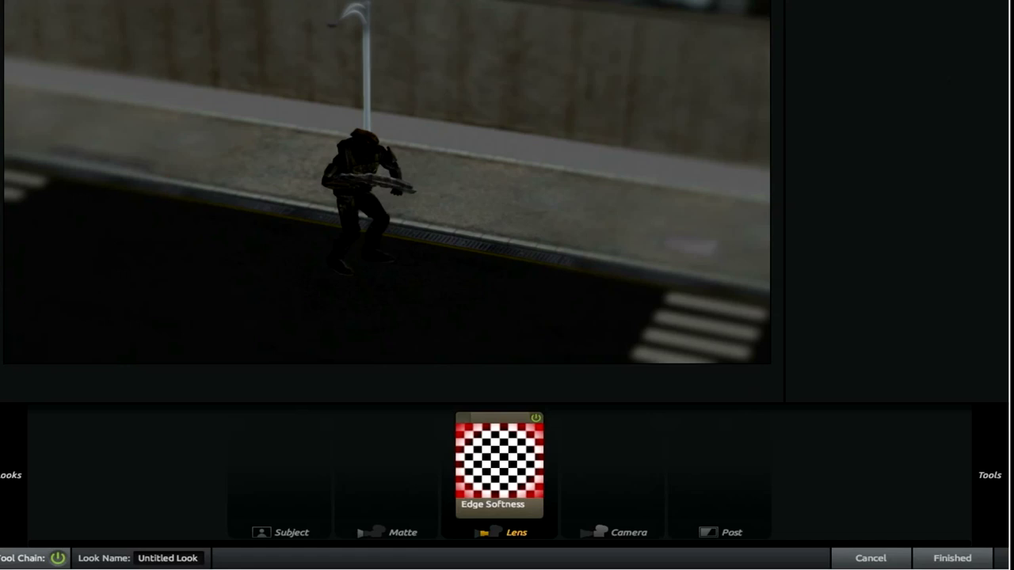
{"action": "mouse_move", "coordinate": [989, 476]}
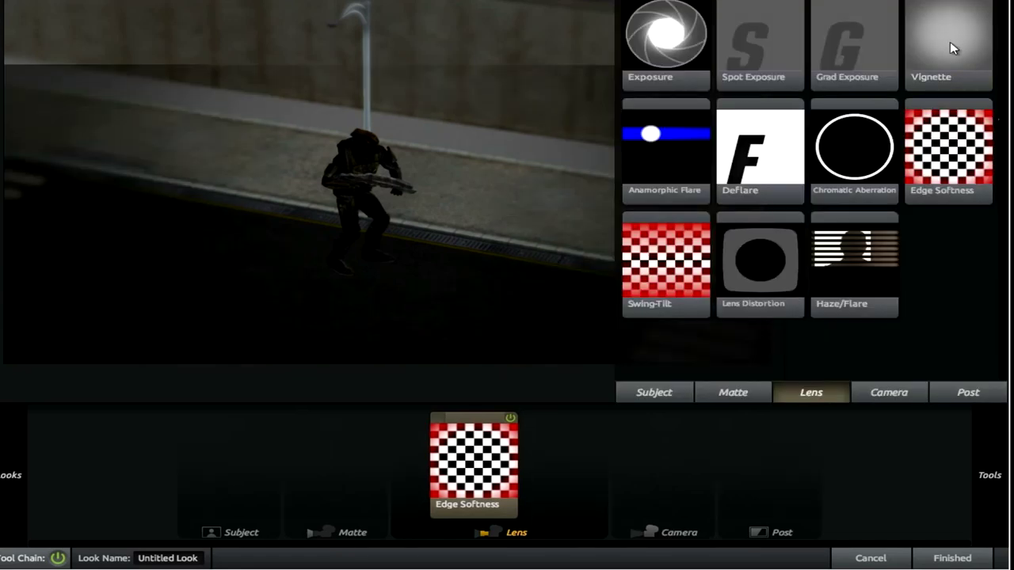
{"action": "double_click", "coordinate": [950, 44]}
- Reshape the Edge Softness ellipses into a wide oval around the soldier
{"action": "left_click", "coordinate": [418, 464]}
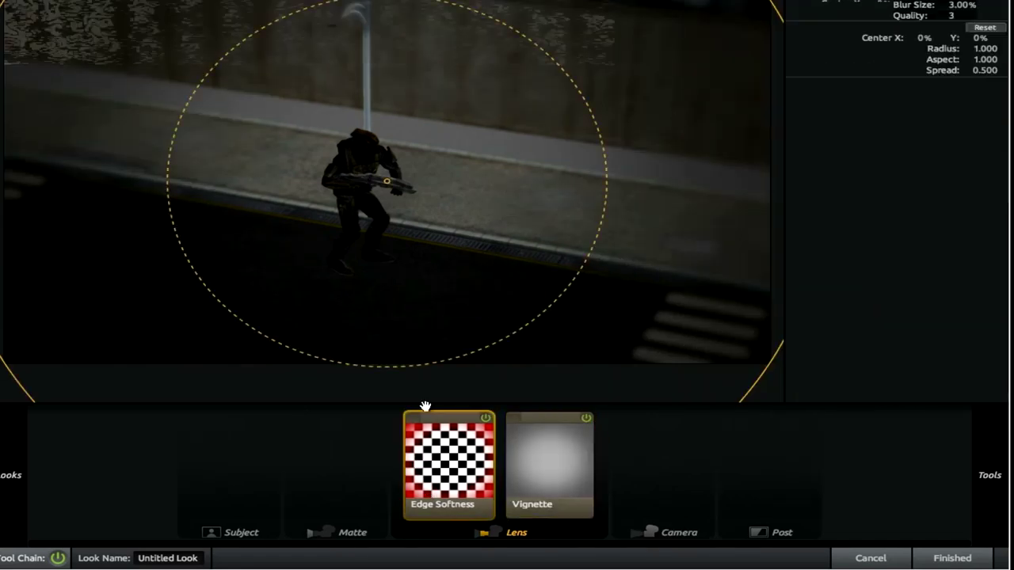
{"action": "left_click_drag", "start_coordinate": [601, 128], "coordinate": [674, 164]}
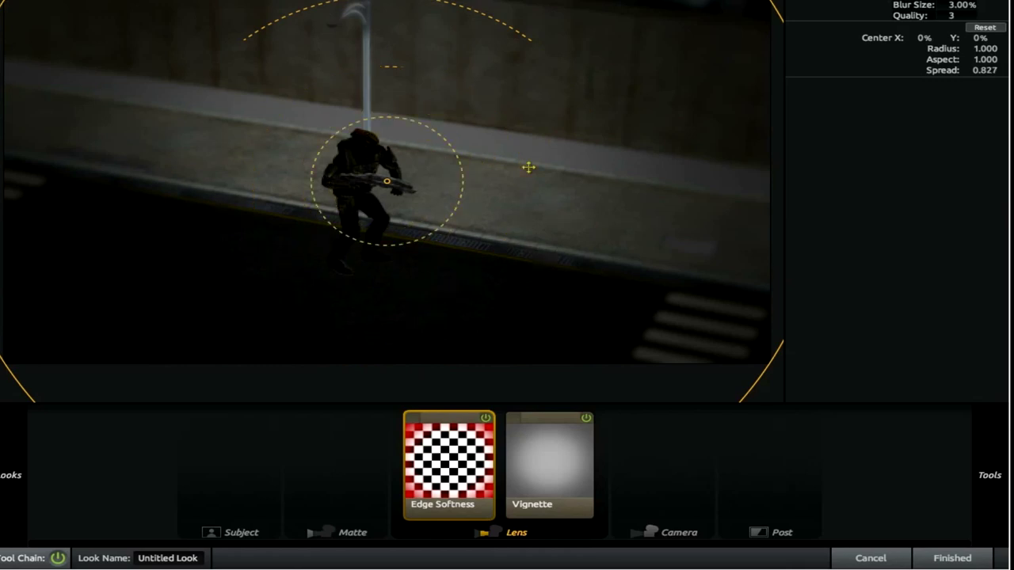
{"action": "scroll", "coordinate": [674, 164], "scroll_direction": "down", "scroll_amount": 2}
{"action": "left_click_drag", "start_coordinate": [371, 24], "coordinate": [364, 63]}
{"action": "scroll", "coordinate": [542, 253], "scroll_direction": "down", "scroll_amount": 1}
{"action": "left_click_drag", "start_coordinate": [379, 28], "coordinate": [383, 87]}
{"action": "left_click_drag", "start_coordinate": [384, 249], "coordinate": [386, 271]}
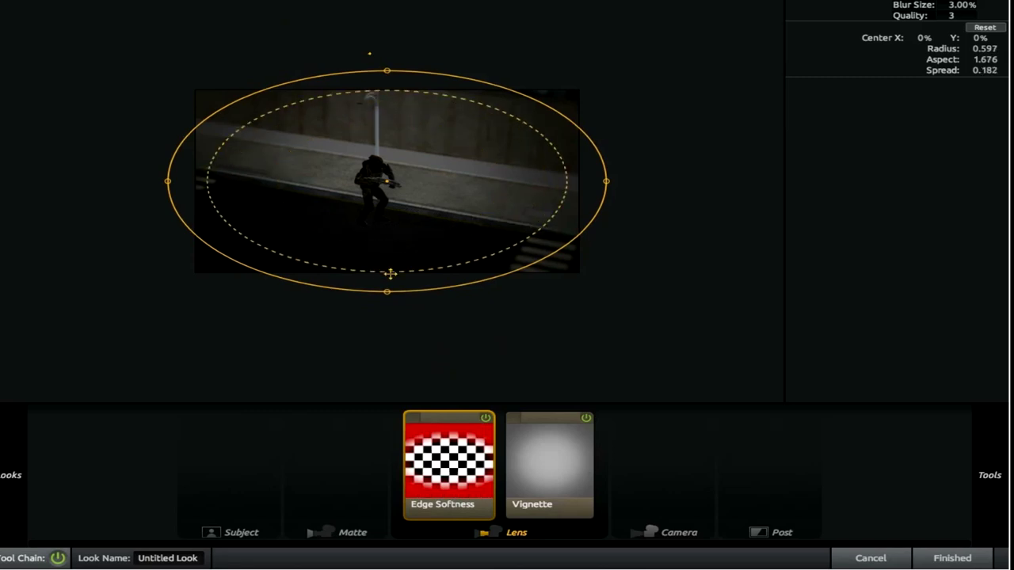
{"action": "left_click_drag", "start_coordinate": [167, 179], "coordinate": [105, 181]}
{"action": "left_click_drag", "start_coordinate": [387, 69], "coordinate": [387, 42]}
{"action": "left_click_drag", "start_coordinate": [596, 183], "coordinate": [528, 181]}
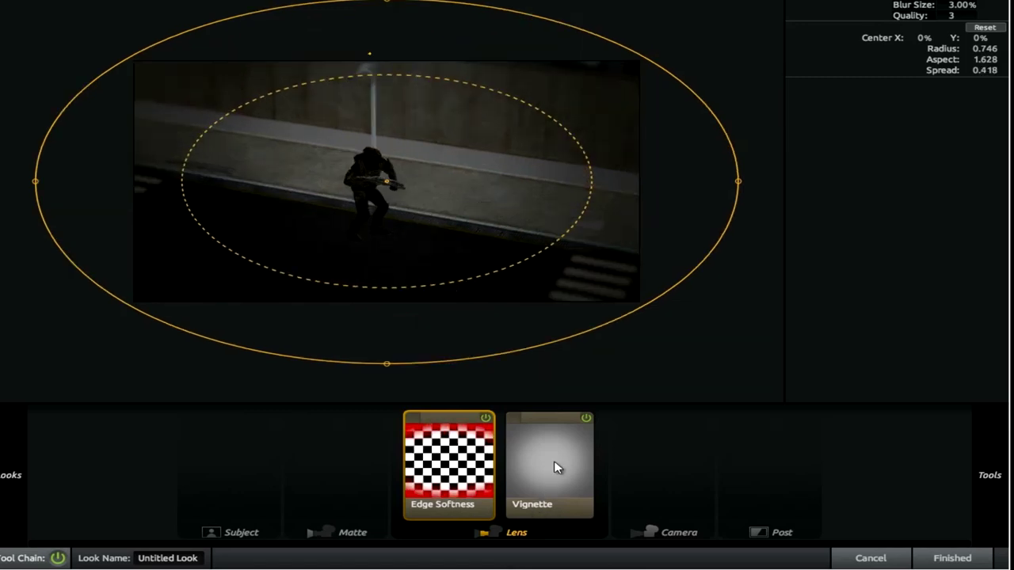
- Shape the Vignette to radius 0.615, aspect 1.437, and apply the look
{"action": "left_click", "coordinate": [529, 464]}
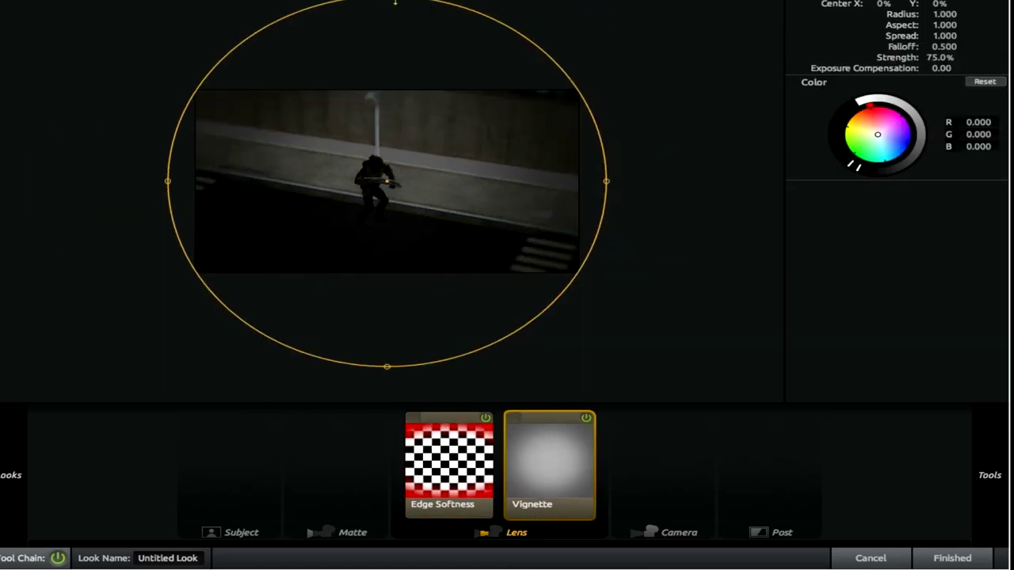
{"action": "left_click_drag", "start_coordinate": [389, 22], "coordinate": [389, 68]}
{"action": "left_click_drag", "start_coordinate": [606, 181], "coordinate": [579, 179]}
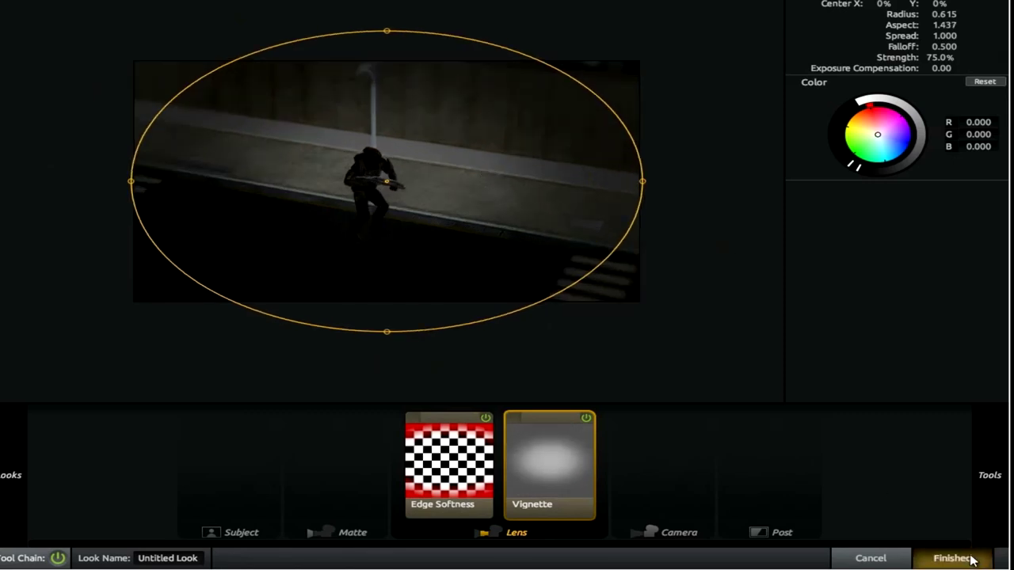
{"action": "left_click", "coordinate": [927, 554]}
- Add a Levels effect to the Comp 1 layer
{"action": "scroll", "coordinate": [558, 243], "scroll_direction": "up", "scroll_amount": 1}
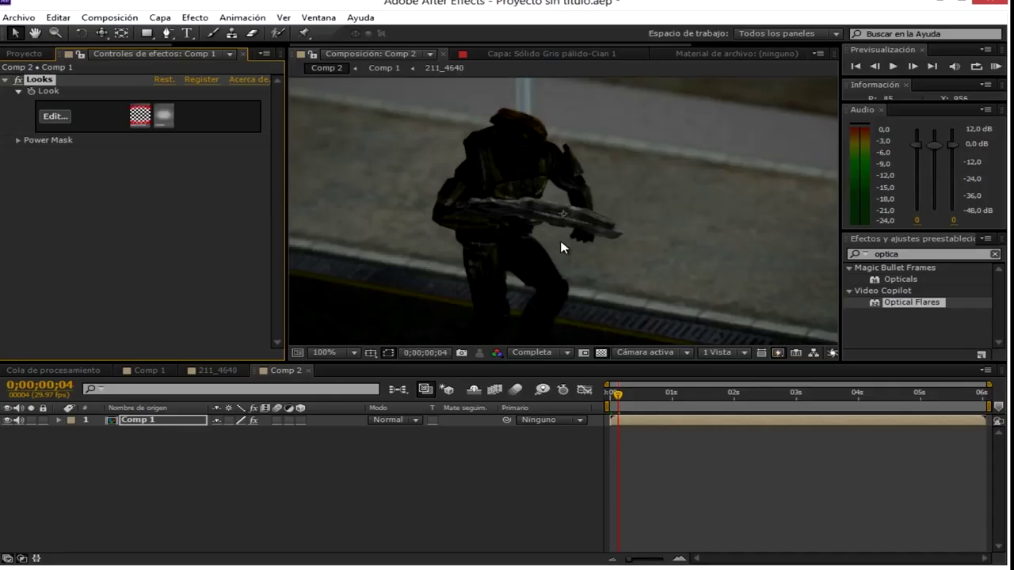
{"action": "right_click", "coordinate": [181, 442]}
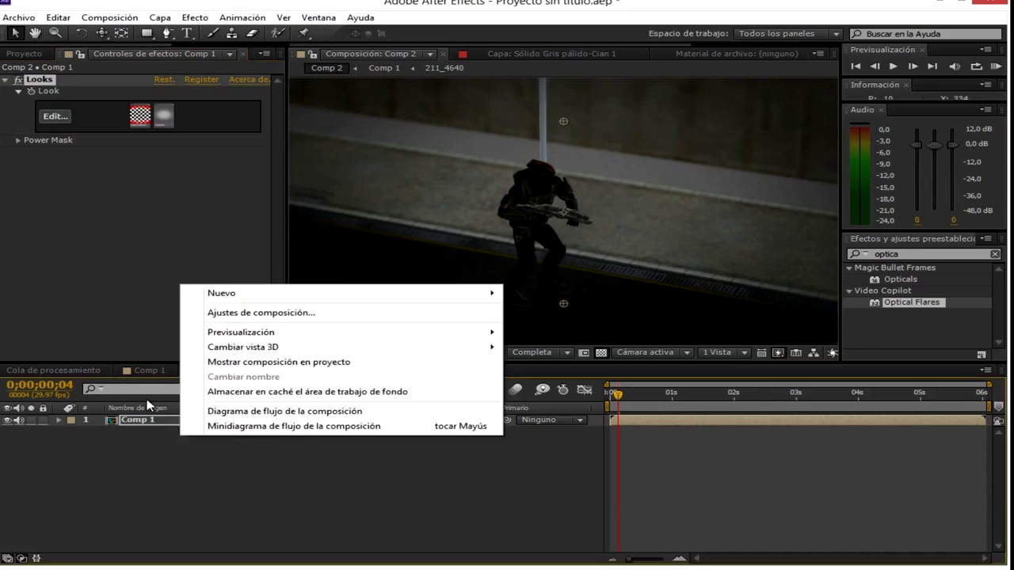
{"action": "left_click", "coordinate": [129, 426]}
{"action": "left_click", "coordinate": [188, 16]}
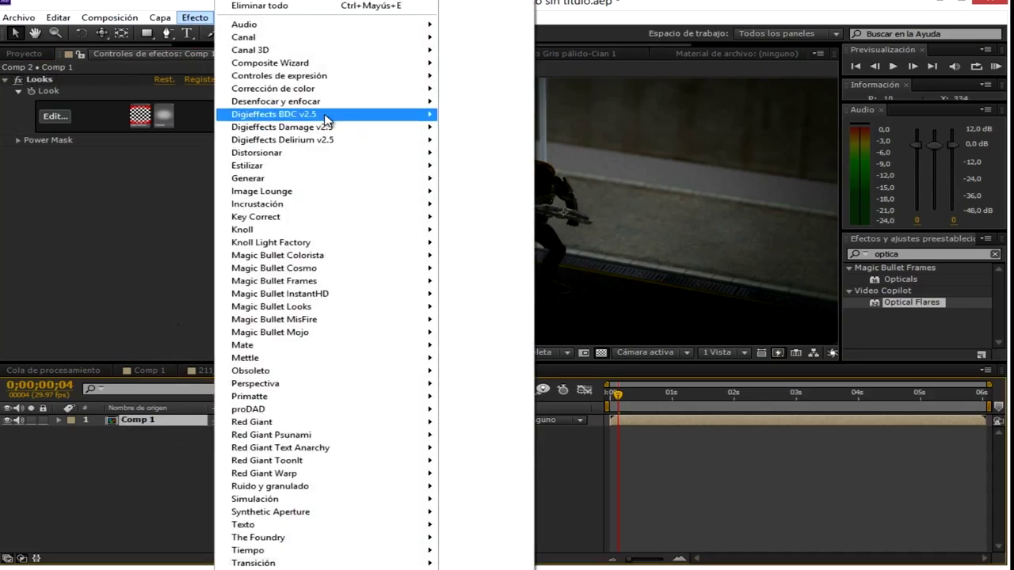
{"action": "mouse_move", "coordinate": [387, 89]}
{"action": "left_click", "coordinate": [515, 492]}
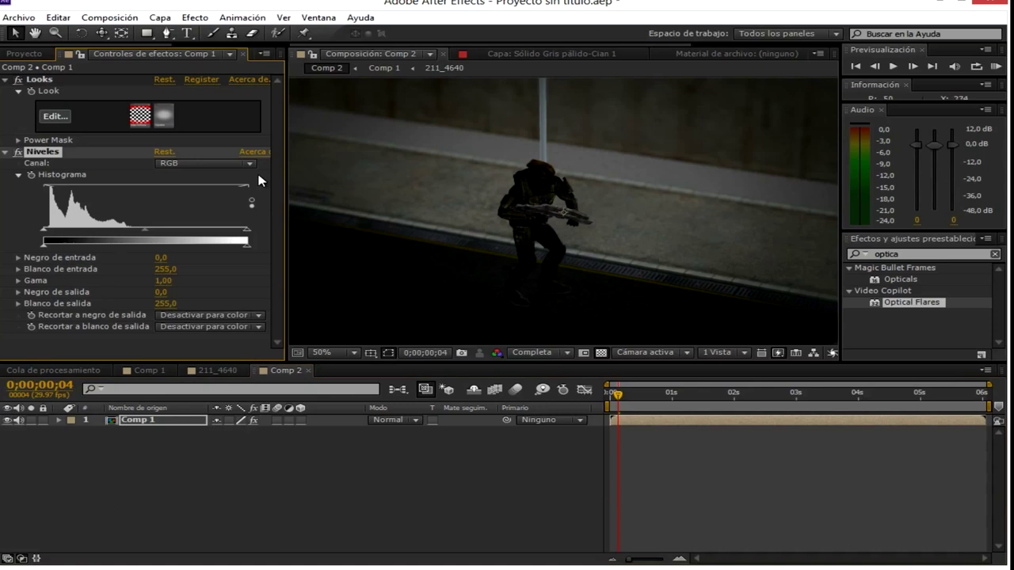
- Set Levels gamma to 0,85 and input white to 151,0, then return to frame 1
{"action": "left_click_drag", "start_coordinate": [139, 236], "coordinate": [156, 236]}
{"action": "left_click_drag", "start_coordinate": [548, 221], "coordinate": [571, 171]}
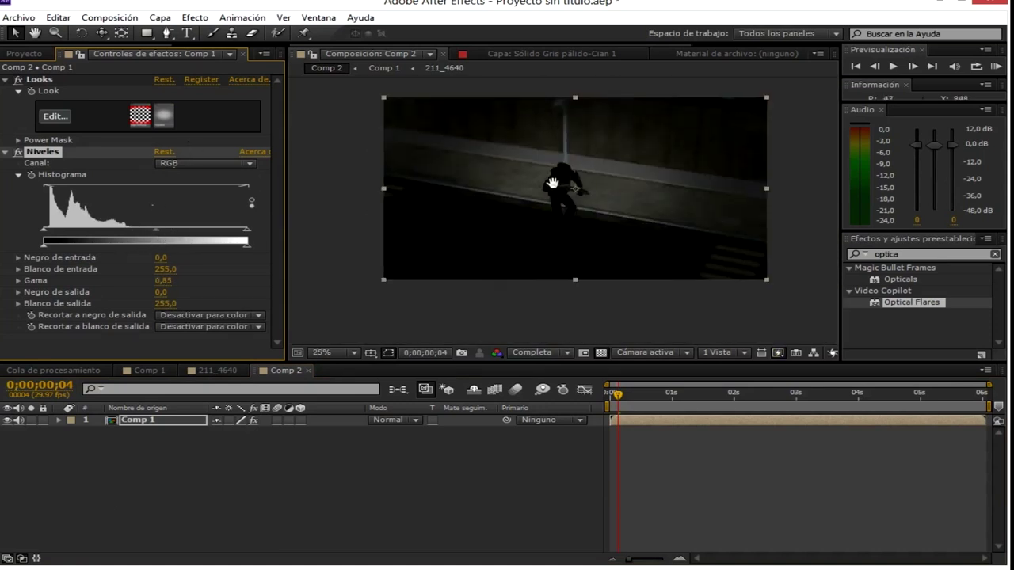
{"action": "left_click_drag", "start_coordinate": [47, 235], "coordinate": [45, 235]}
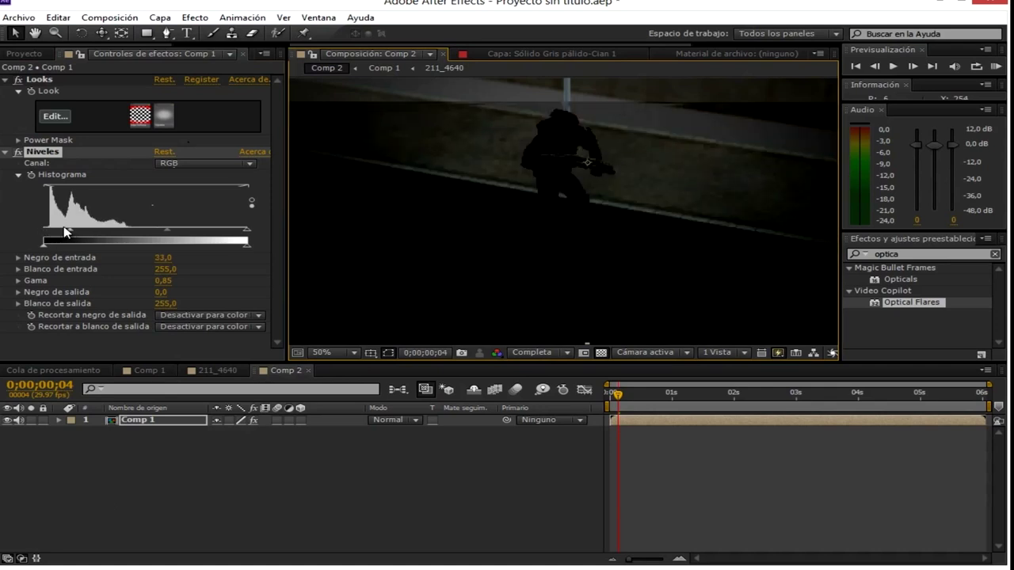
{"action": "left_click_drag", "start_coordinate": [246, 234], "coordinate": [165, 219]}
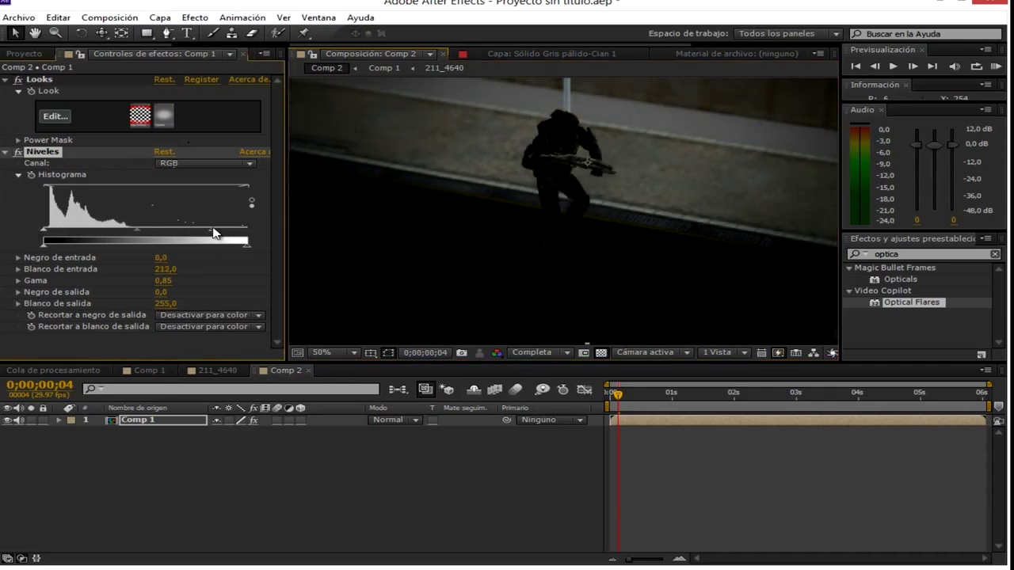
{"action": "scroll", "coordinate": [523, 153], "scroll_direction": "down", "scroll_amount": 2}
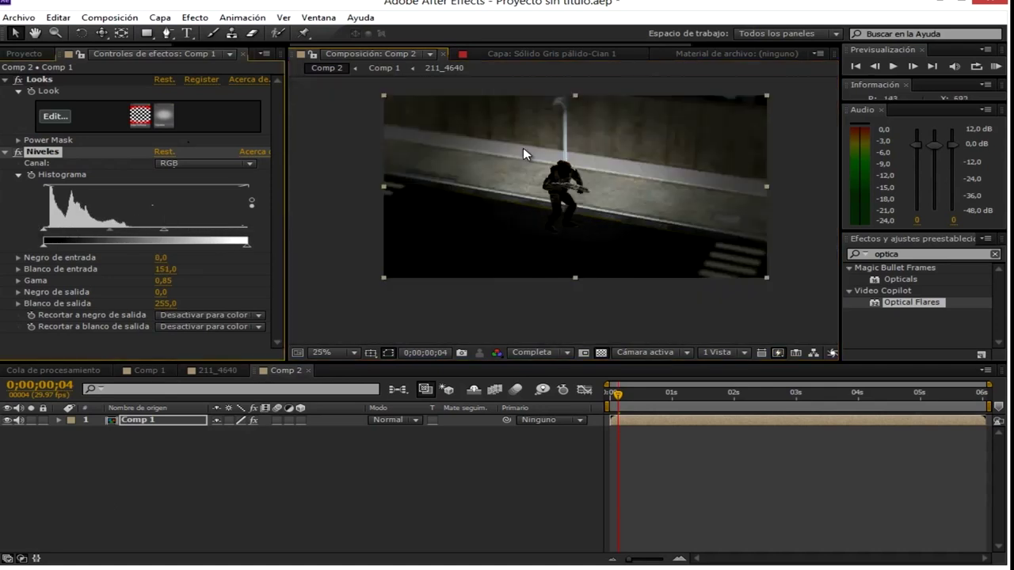
{"action": "left_click", "coordinate": [613, 394]}
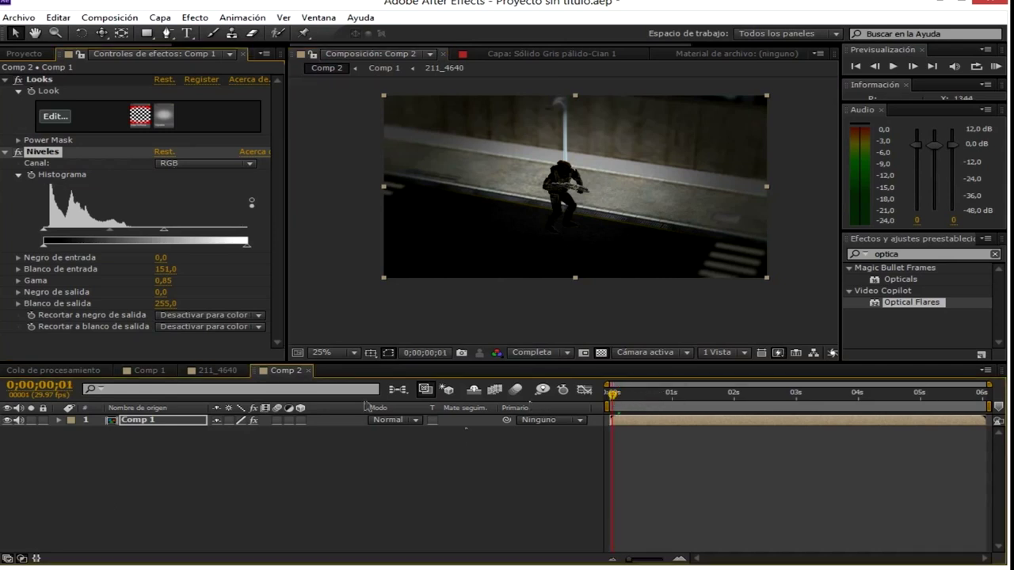
- Create a new black solid layer, Sólido Negro 3
{"action": "right_click", "coordinate": [335, 462]}
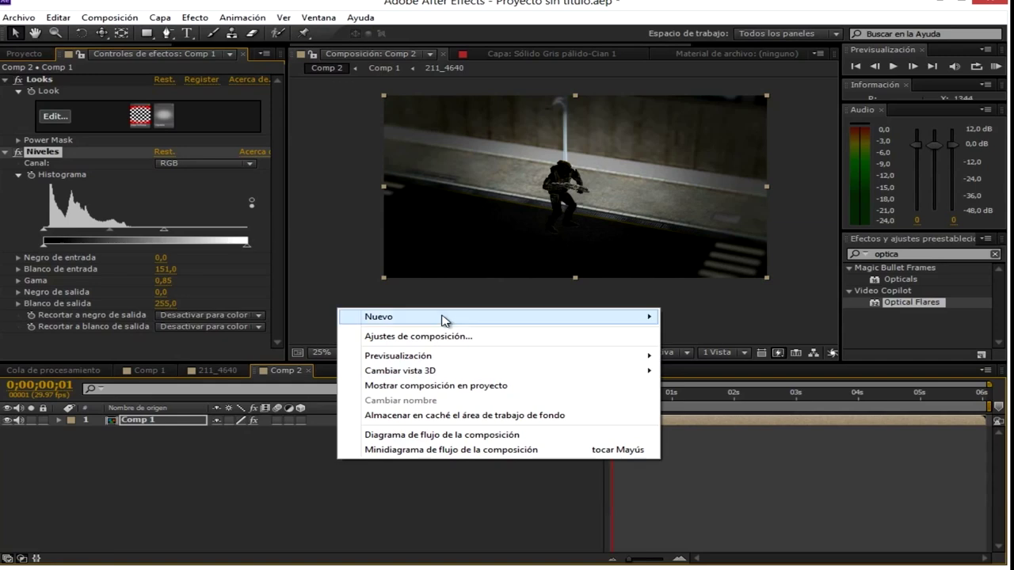
{"action": "mouse_move", "coordinate": [441, 319]}
{"action": "left_click", "coordinate": [752, 353]}
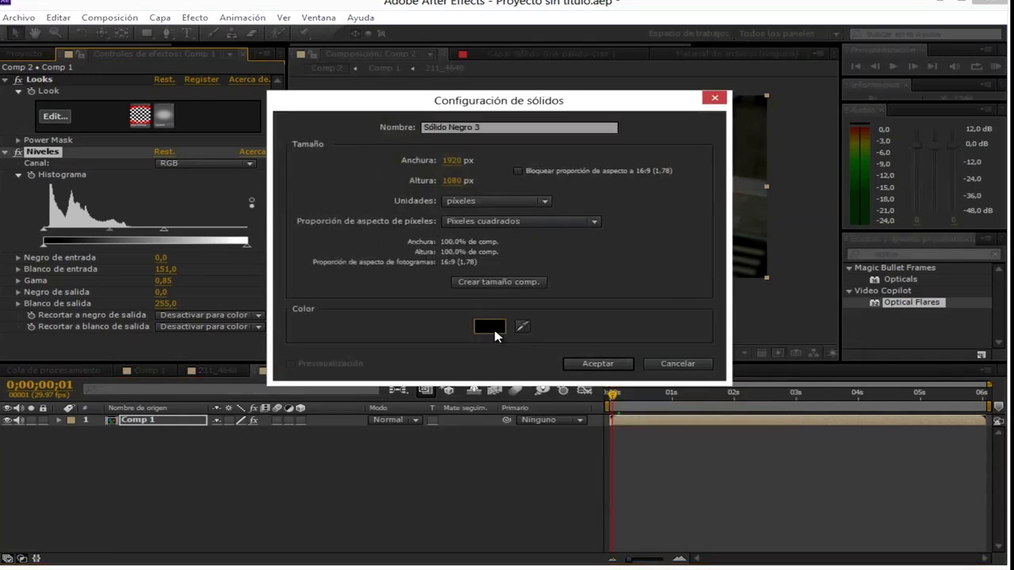
{"action": "left_click", "coordinate": [489, 328]}
{"action": "left_click", "coordinate": [492, 279]}
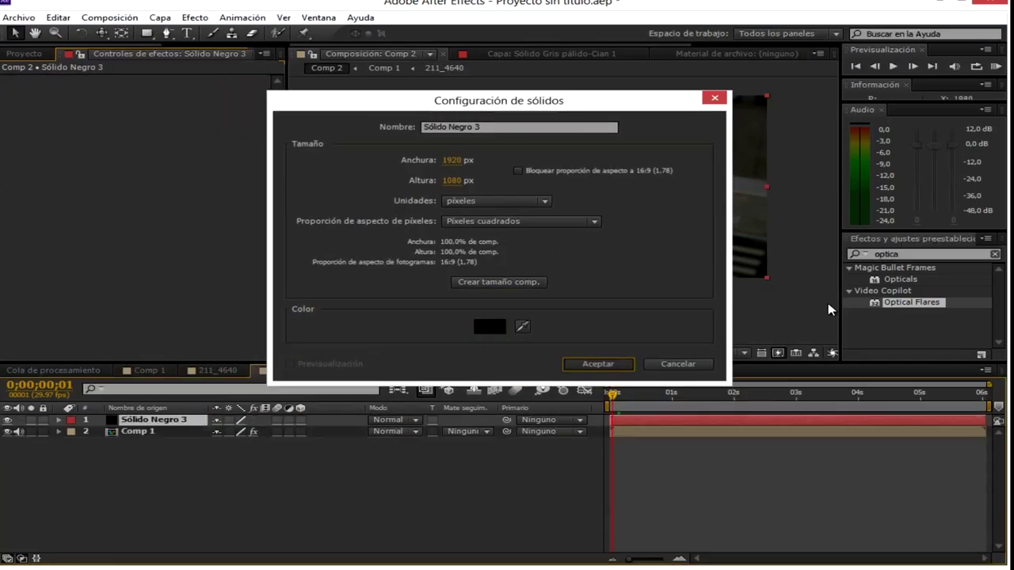
{"action": "left_click", "coordinate": [598, 364]}
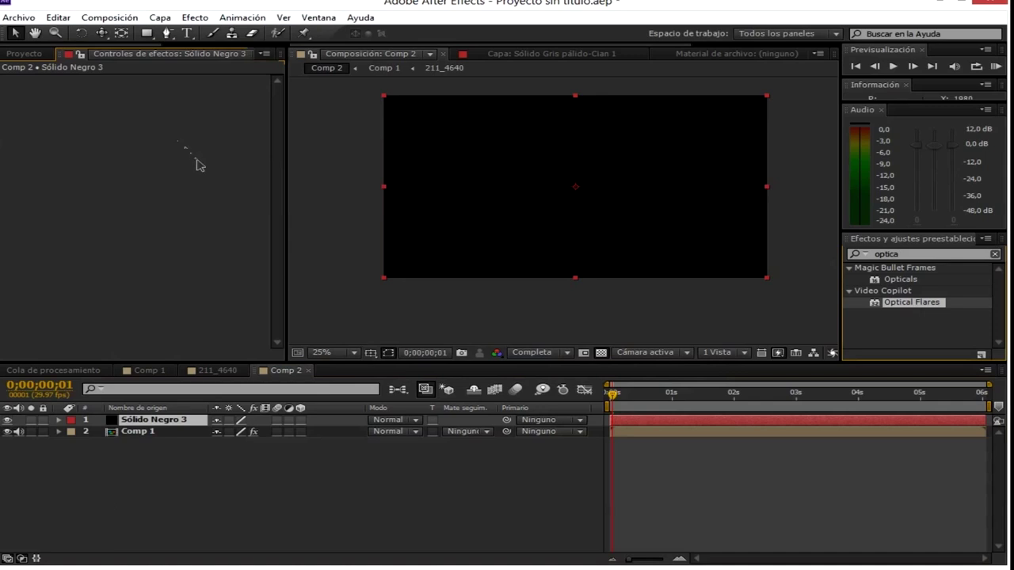
- Apply Optical Flares to the solid and load the Light folder's Crazy Light preset
{"action": "left_click_drag", "start_coordinate": [198, 164], "coordinate": [202, 167]}
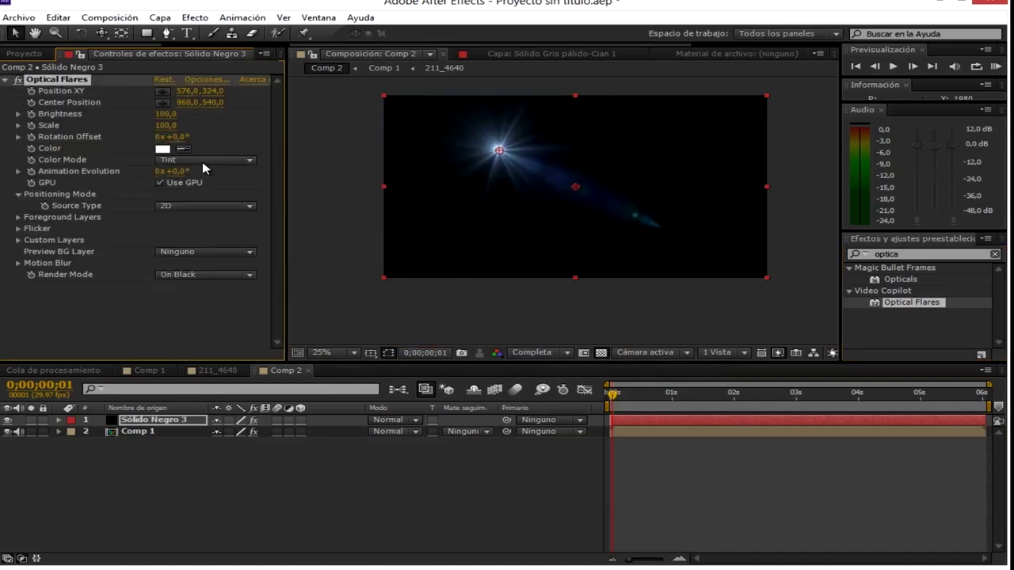
{"action": "left_click", "coordinate": [205, 79]}
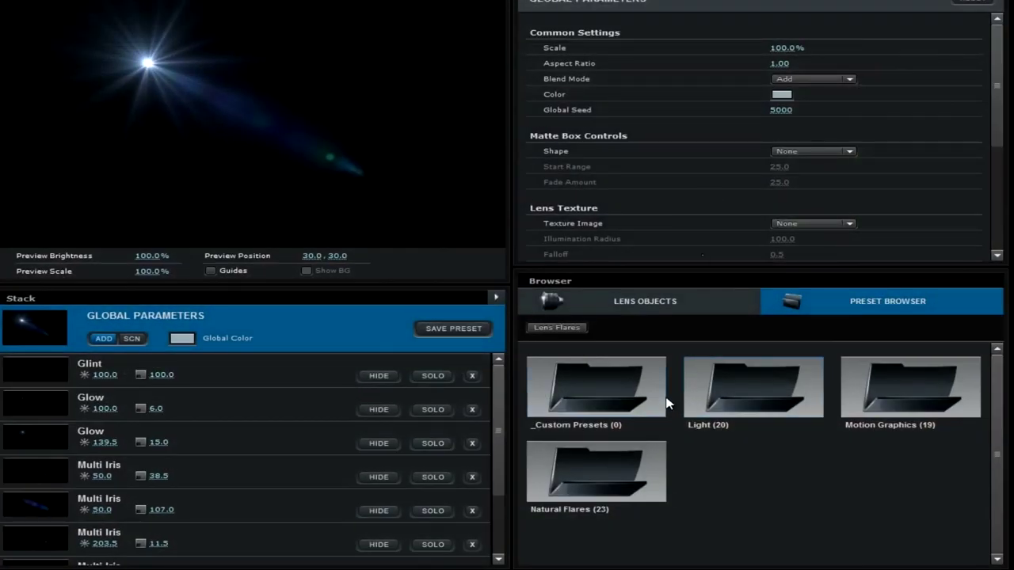
{"action": "left_click", "coordinate": [691, 392]}
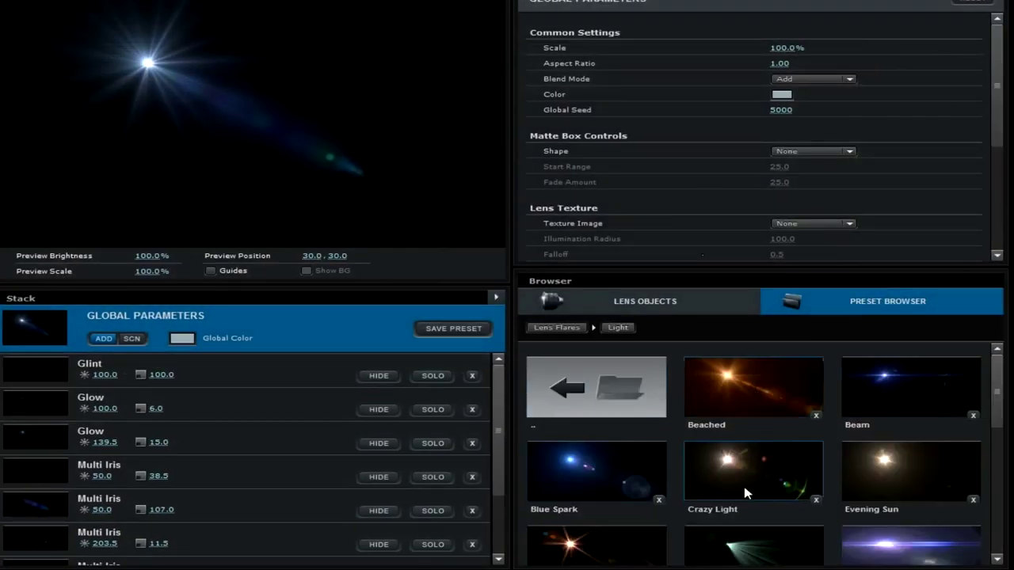
{"action": "left_click", "coordinate": [768, 474]}
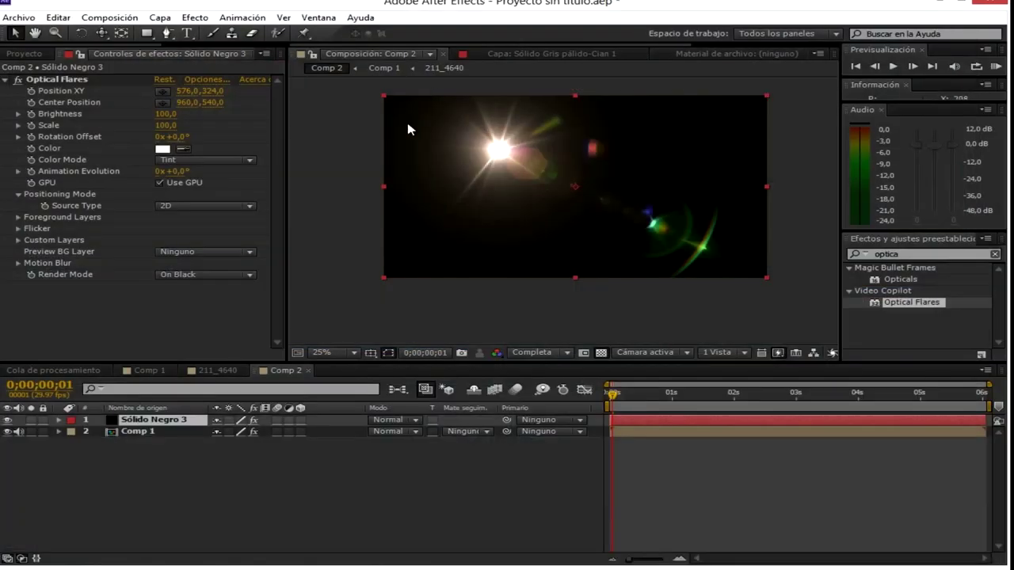
{"action": "left_click", "coordinate": [198, 276]}
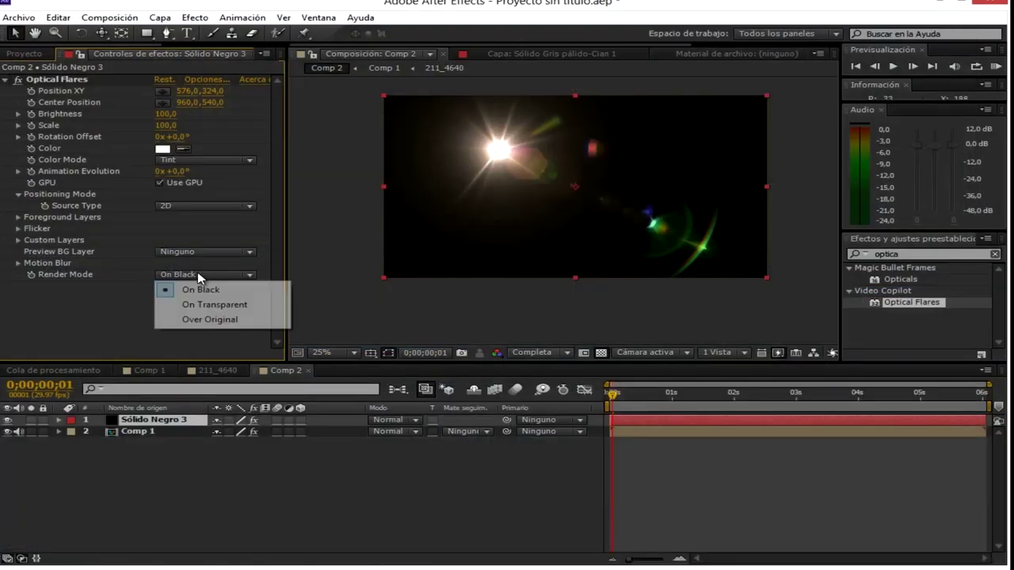
- Set Optical Flares render mode to On Transparent and Position XY to 2084, -228
{"action": "left_click", "coordinate": [214, 305]}
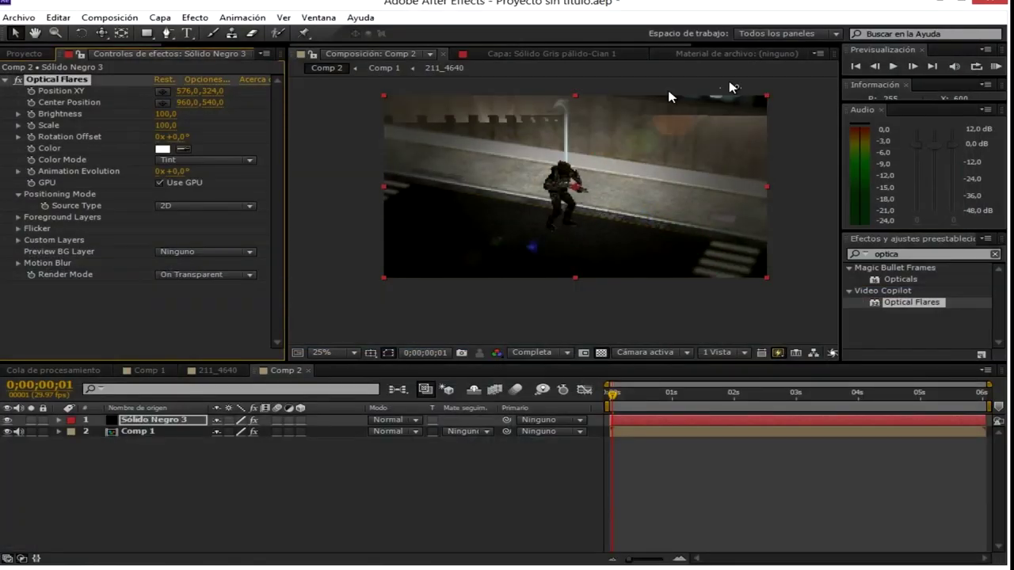
{"action": "scroll", "coordinate": [625, 166], "scroll_direction": "down", "scroll_amount": 1}
{"action": "left_click_drag", "start_coordinate": [569, 191], "coordinate": [718, 136]}
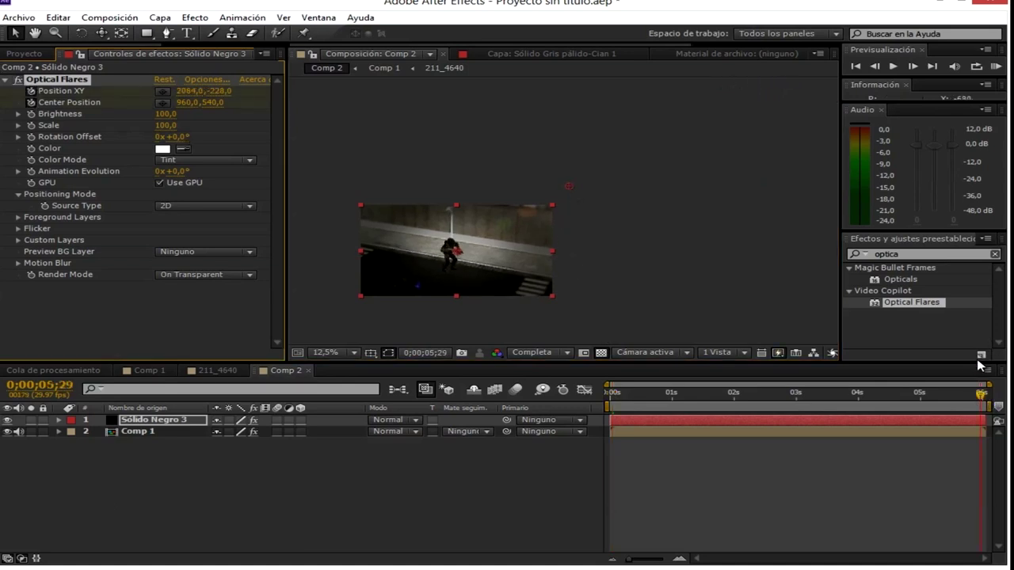
- Scrub through the clip to check the flare, then return to the first frame
{"action": "key", "text": "End"}
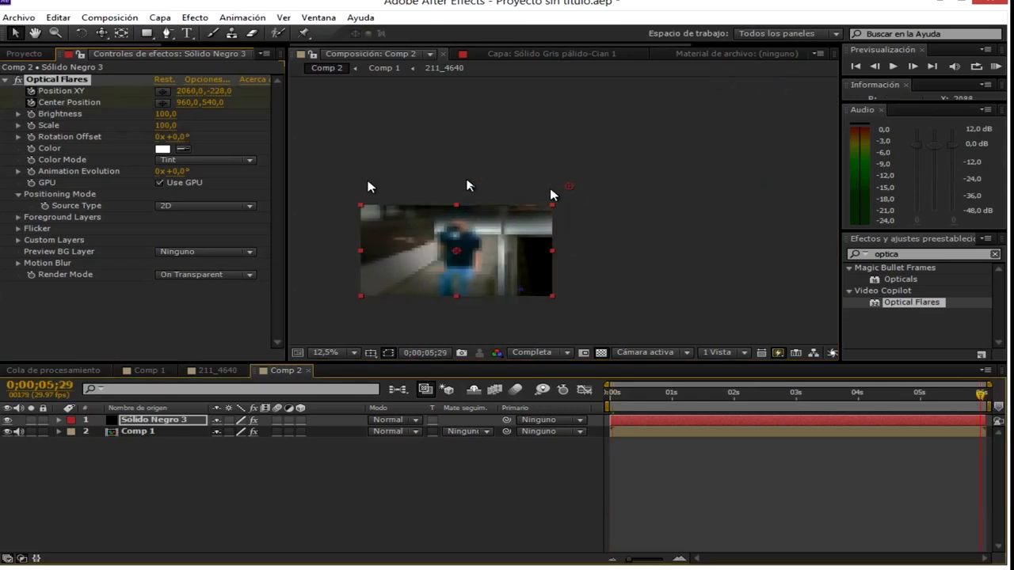
{"action": "left_click_drag", "start_coordinate": [616, 401], "coordinate": [821, 398]}
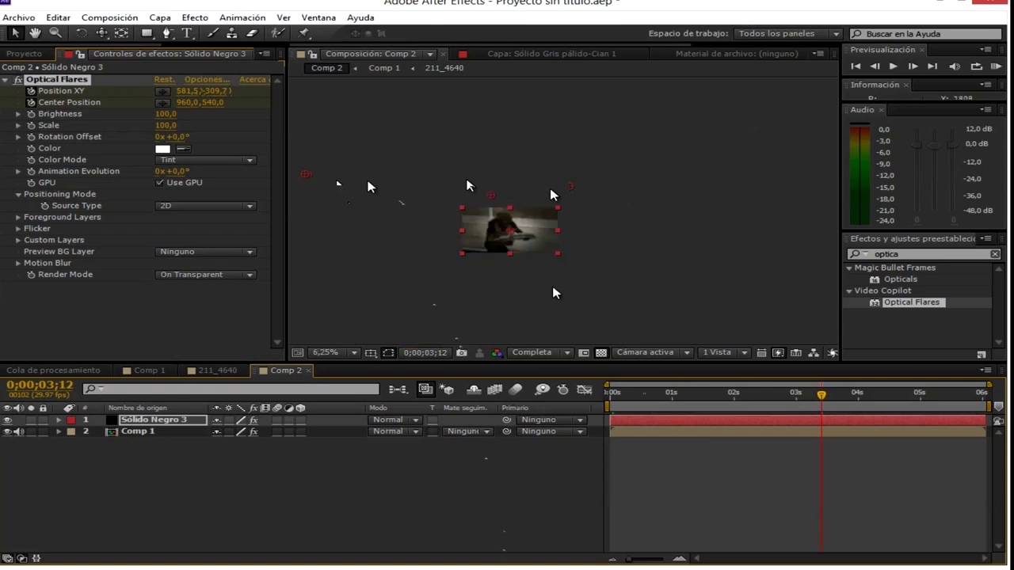
{"action": "left_click_drag", "start_coordinate": [436, 288], "coordinate": [508, 240]}
{"action": "key", "text": "period"}
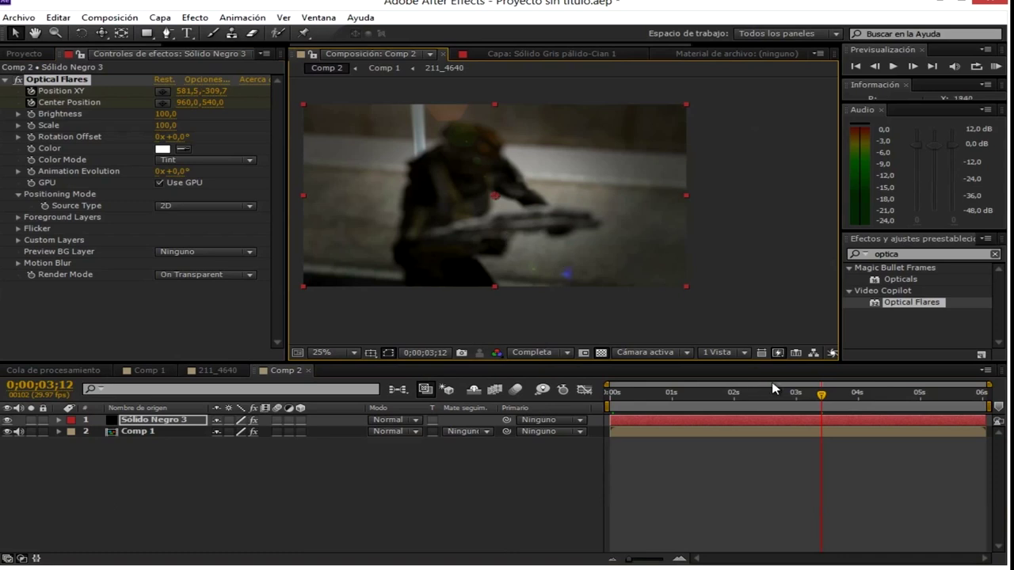
{"action": "key", "text": "comma"}
{"action": "key", "text": "Home"}
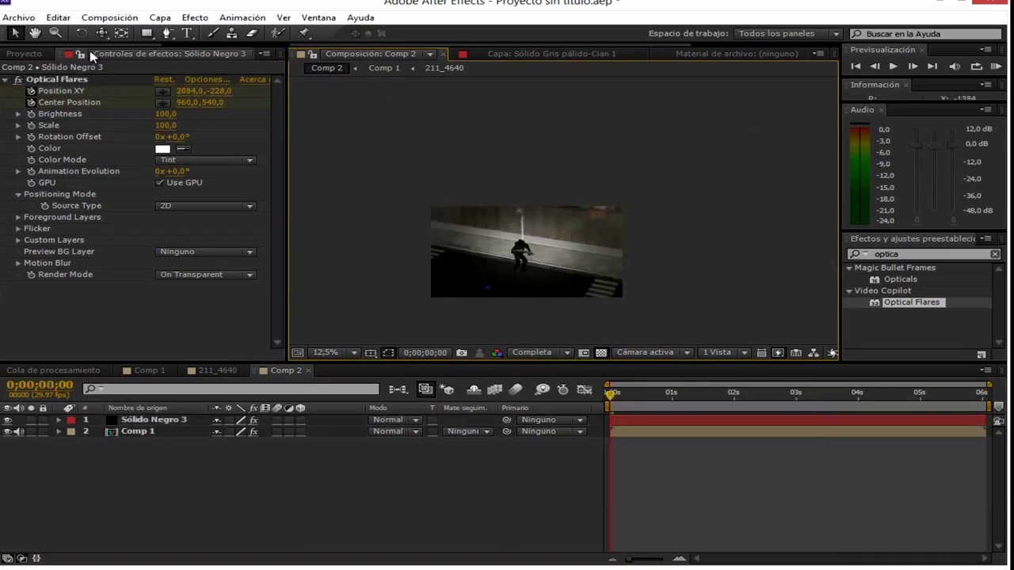
- Add Comp 2 to the render queue with QuickTime as the output format
{"action": "left_click", "coordinate": [132, 16]}
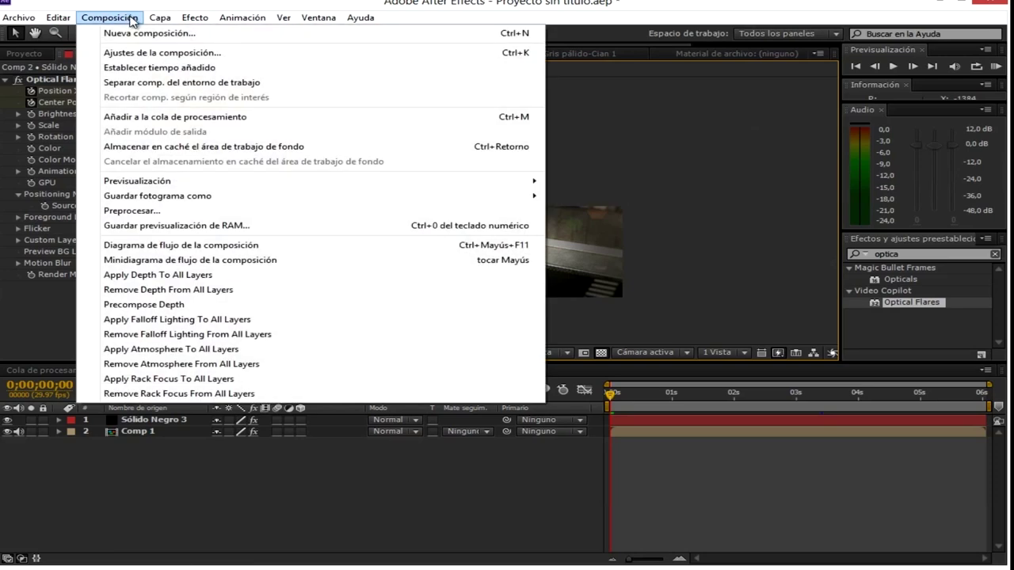
{"action": "left_click", "coordinate": [175, 118]}
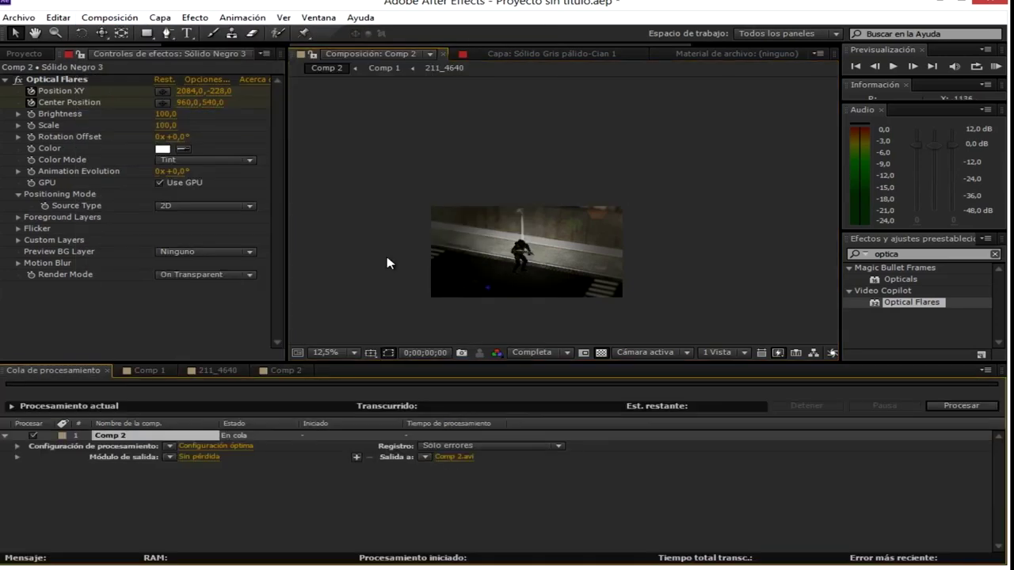
{"action": "left_click", "coordinate": [198, 457]}
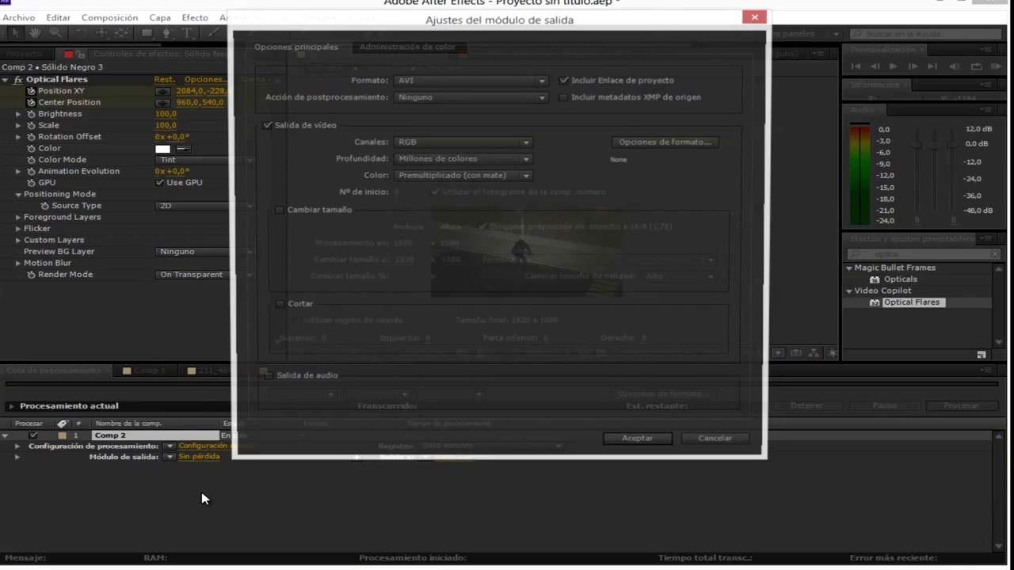
{"action": "left_click", "coordinate": [468, 80]}
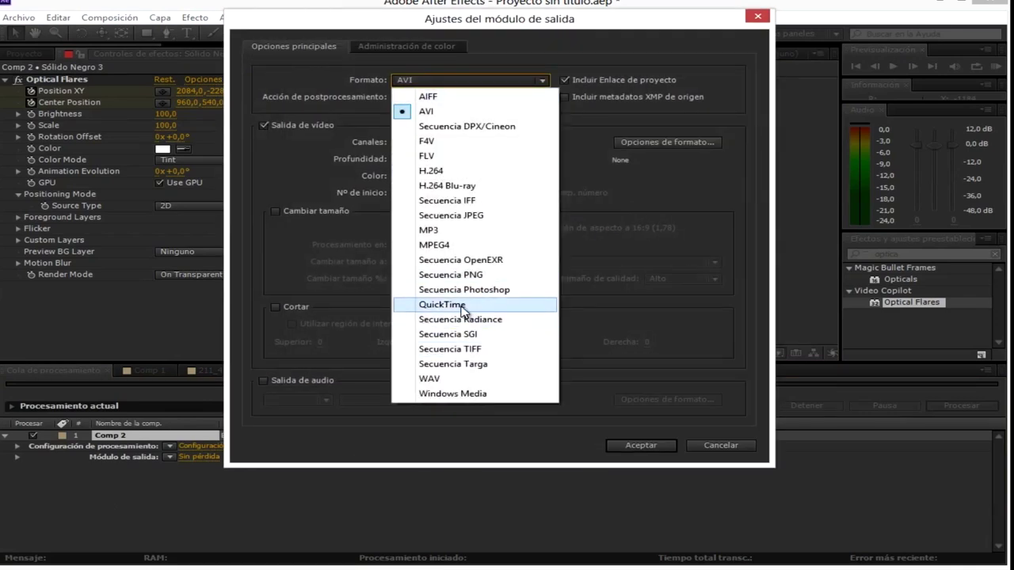
{"action": "left_click", "coordinate": [462, 305]}
- Use the Animación codec with audio output left off, and confirm the output module
{"action": "left_click", "coordinate": [667, 143]}
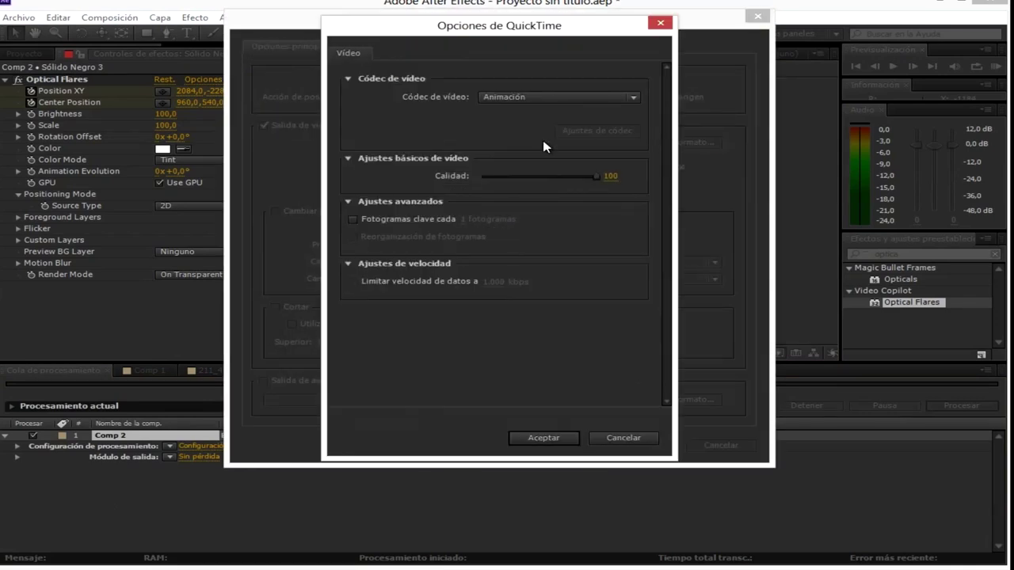
{"action": "left_click", "coordinate": [584, 96]}
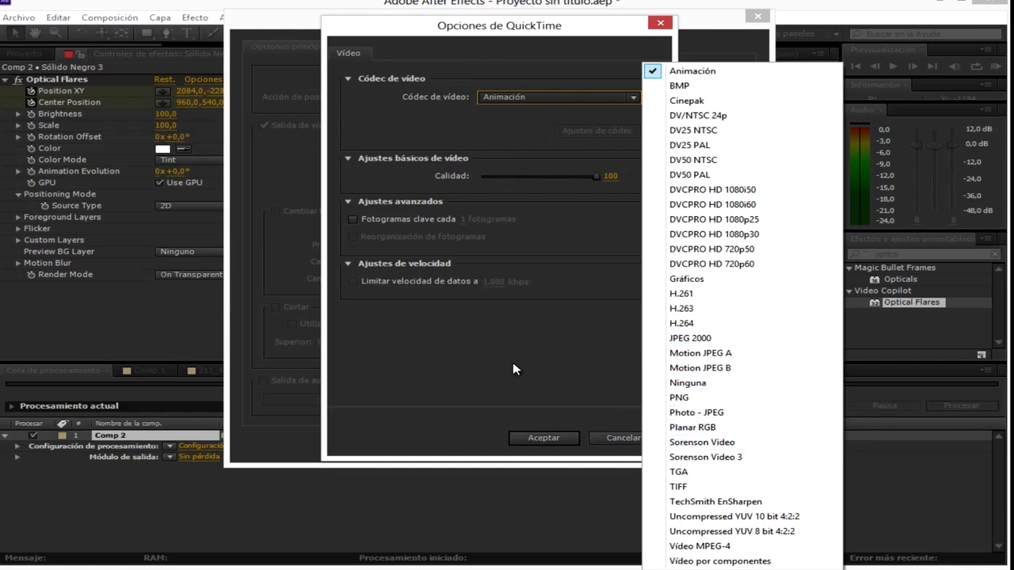
{"action": "left_click", "coordinate": [562, 442]}
{"action": "left_click", "coordinate": [562, 441]}
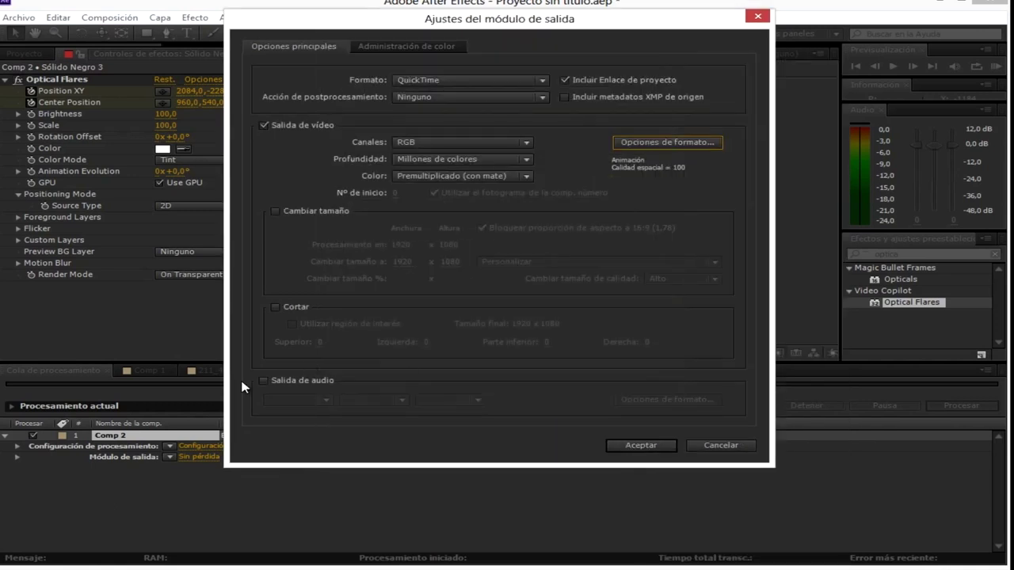
{"action": "left_click", "coordinate": [265, 381]}
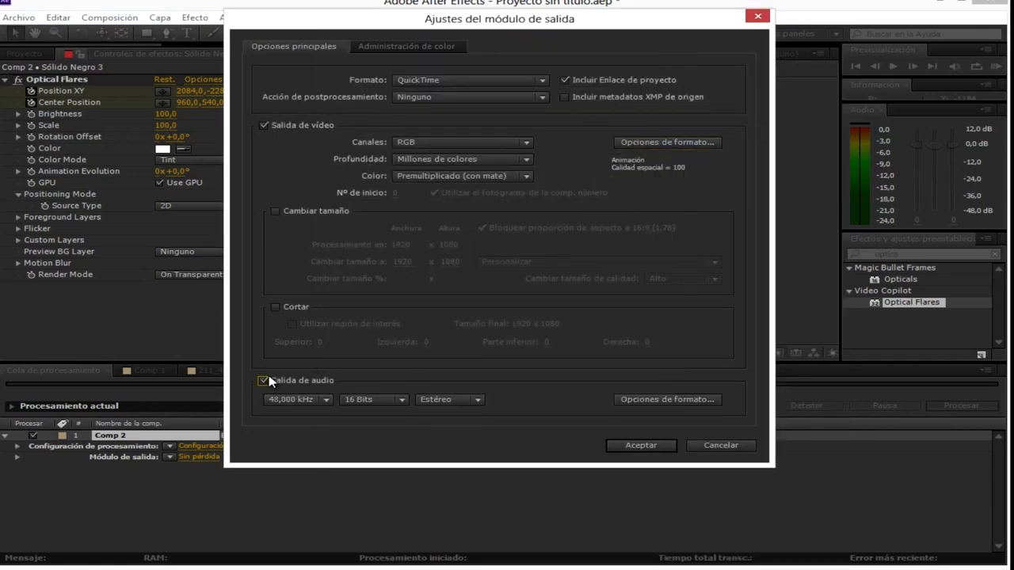
{"action": "left_click", "coordinate": [264, 381]}
{"action": "left_click", "coordinate": [641, 445]}
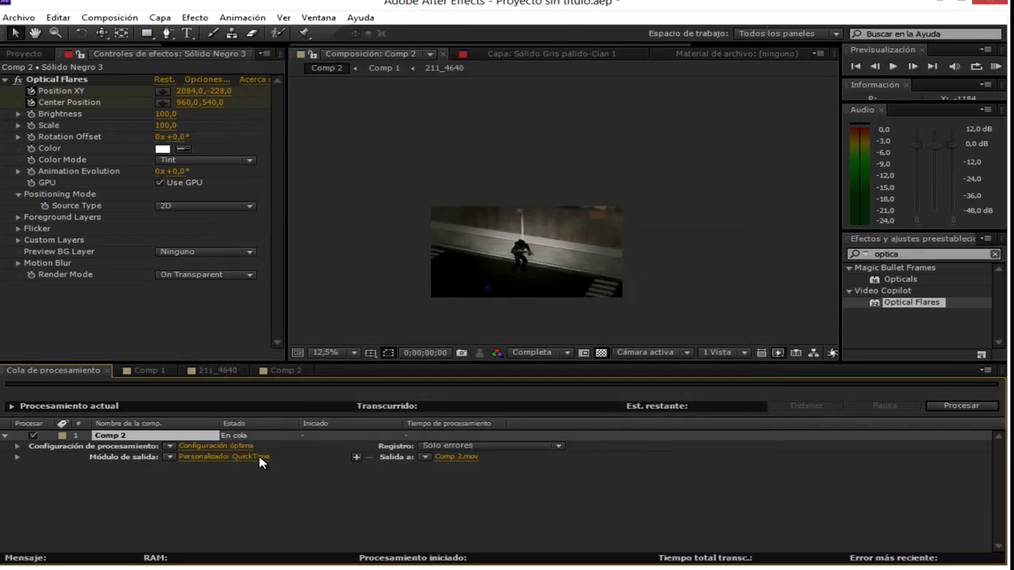
- Save the Comp 2.mov output to the Desktop and return to the Comp 2 timeline
{"action": "left_click", "coordinate": [464, 458]}
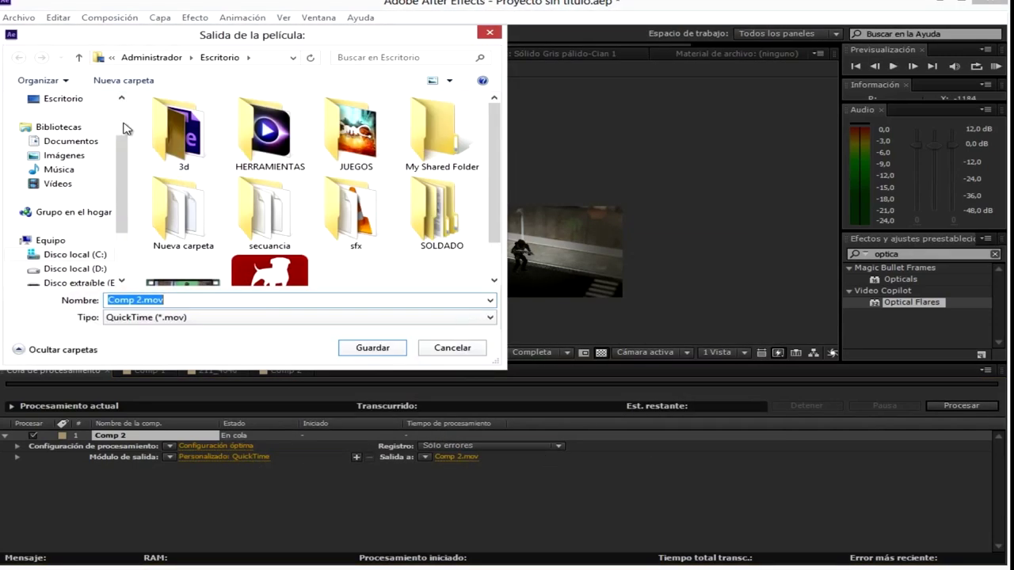
{"action": "left_click", "coordinate": [70, 99]}
{"action": "left_click", "coordinate": [366, 347]}
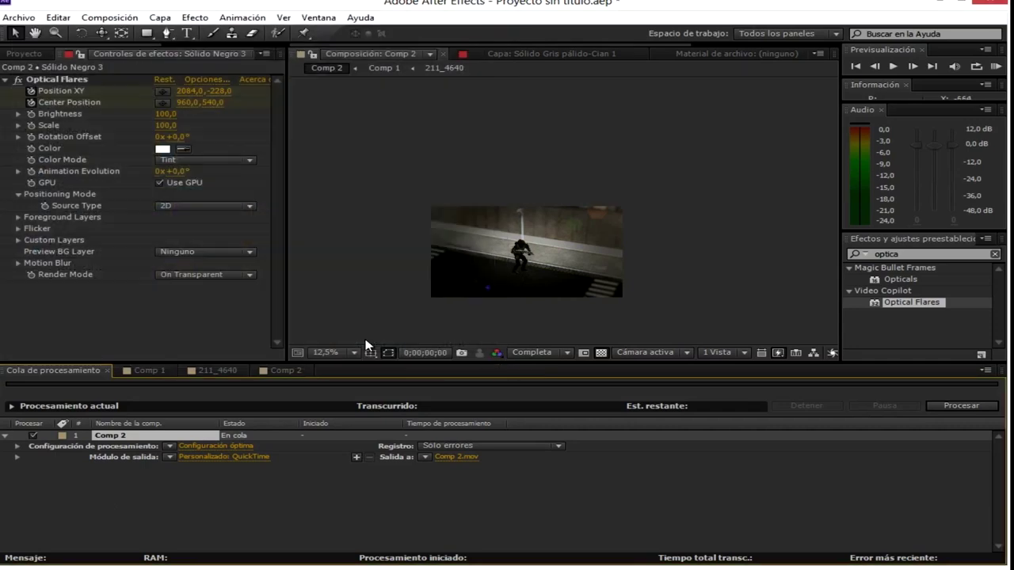
{"action": "left_click", "coordinate": [459, 459]}
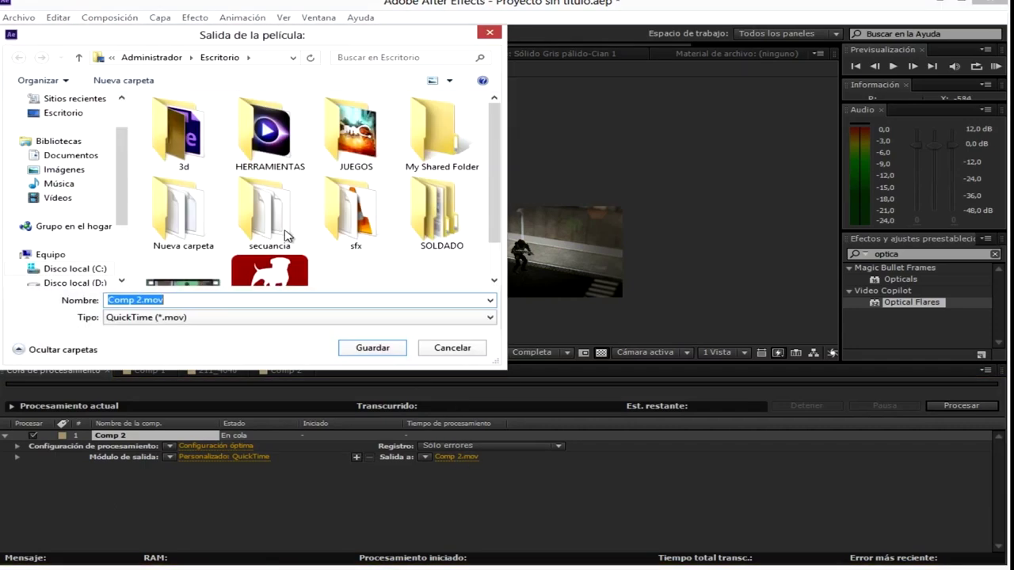
{"action": "left_click", "coordinate": [372, 349]}
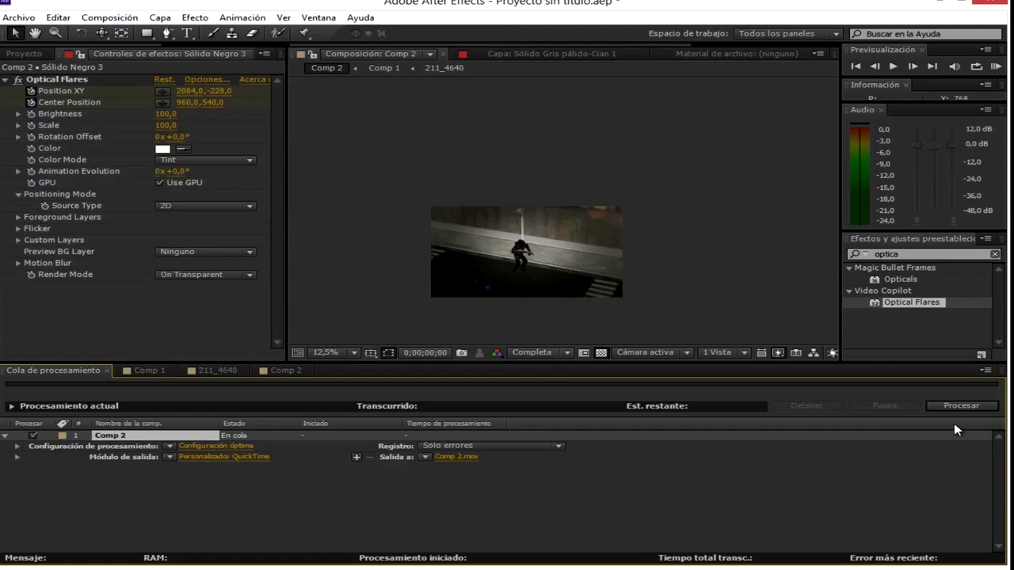
{"action": "left_click", "coordinate": [284, 371]}
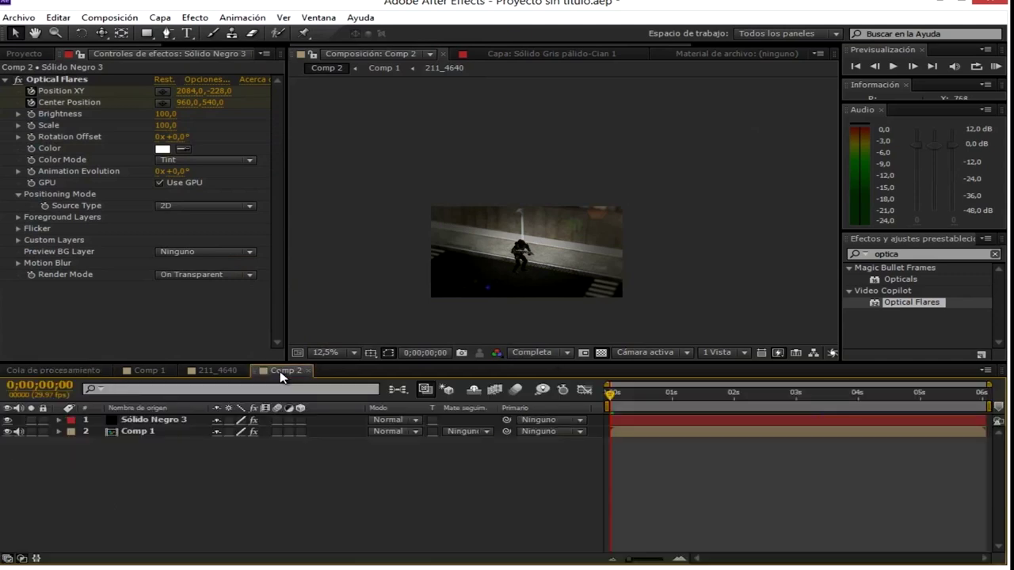